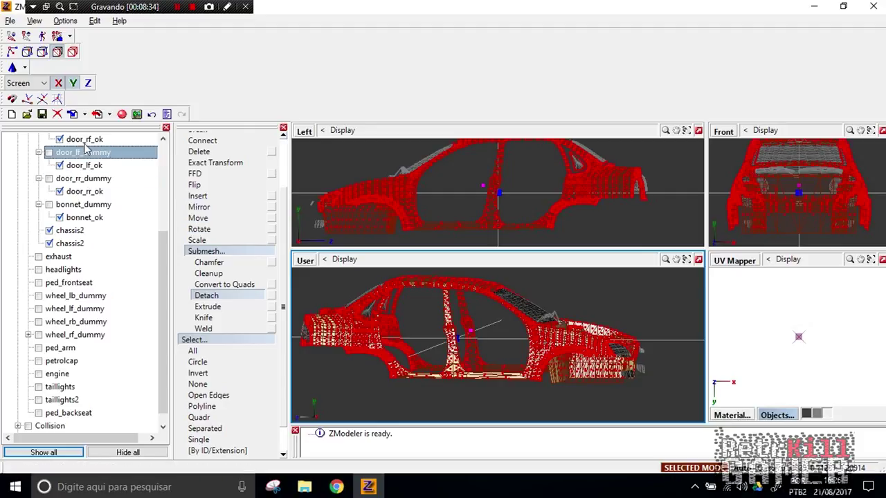
# - Save the project under the name editando in the por adesivo folder
pyautogui.click(41, 115)
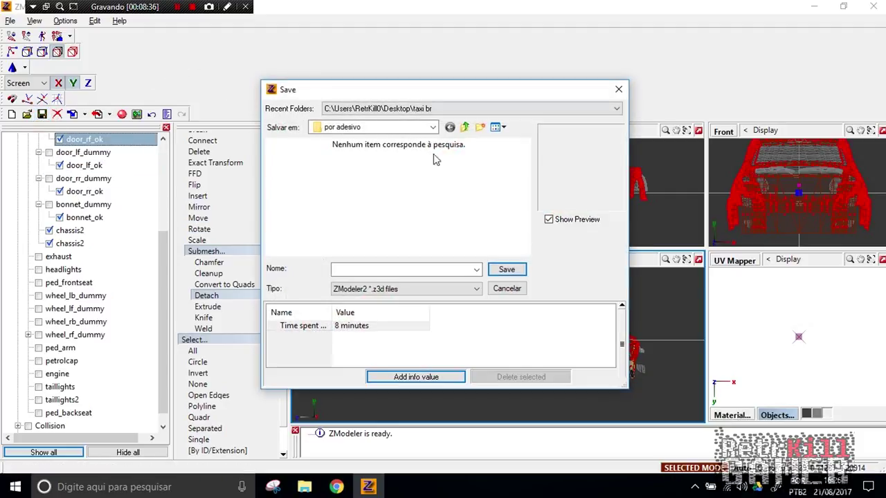
pyautogui.click(402, 270)
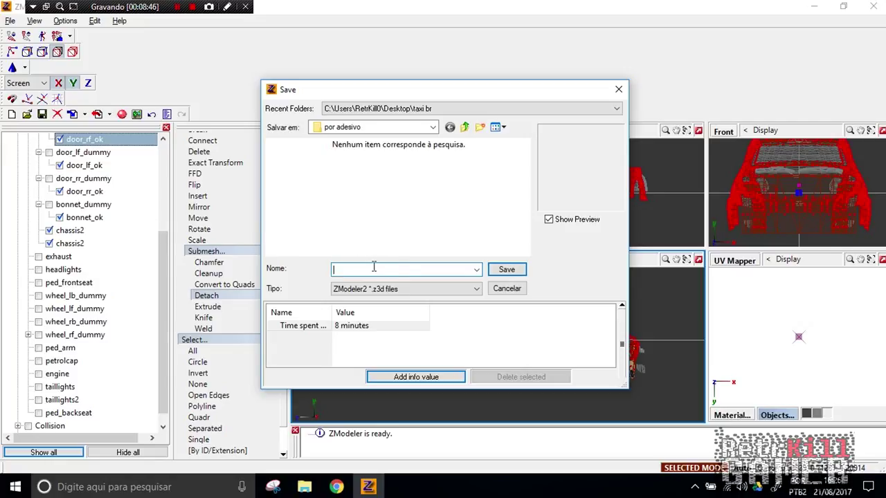
pyautogui.write('c')
pyautogui.press('BackSpace')
pyautogui.write('editando')
pyautogui.press('Return')
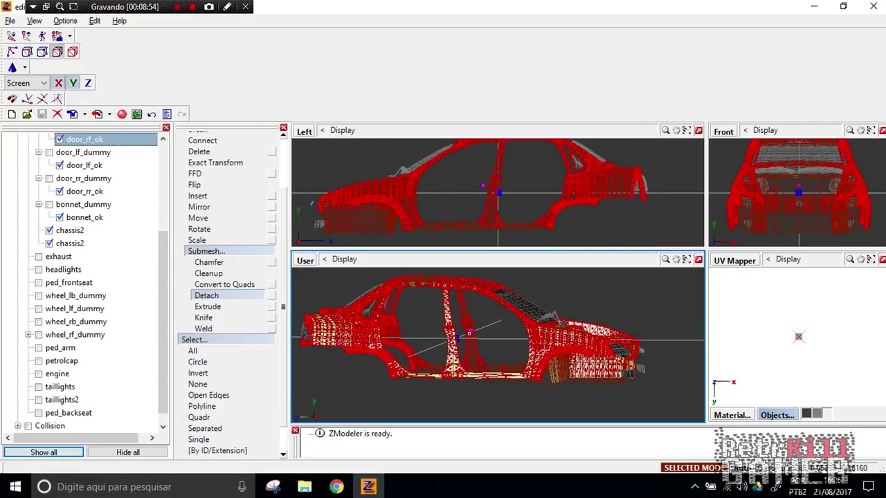
# - Examine the selected chassis mesh around the side sills, pillars and front end from several angles
pyautogui.scroll(5, 480, 338)
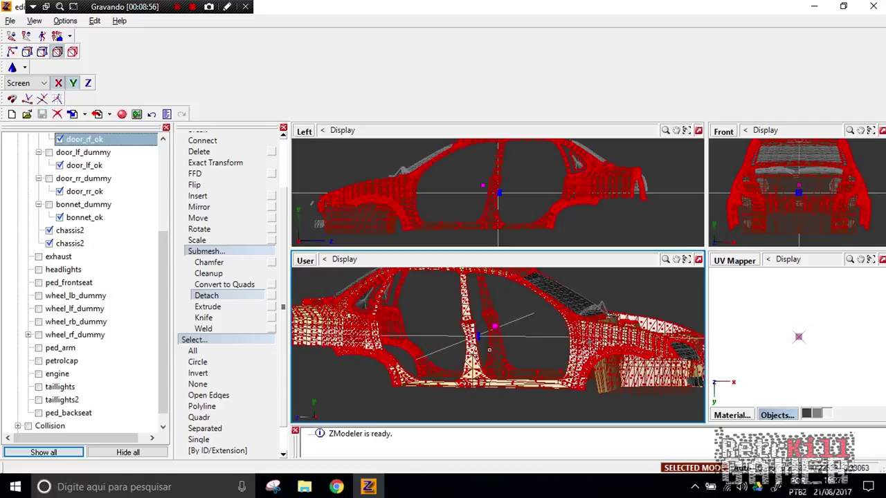
pyautogui.scroll(-1, 506, 371)
pyautogui.moveTo(478, 332); pyautogui.dragTo(479, 369, button='middle')
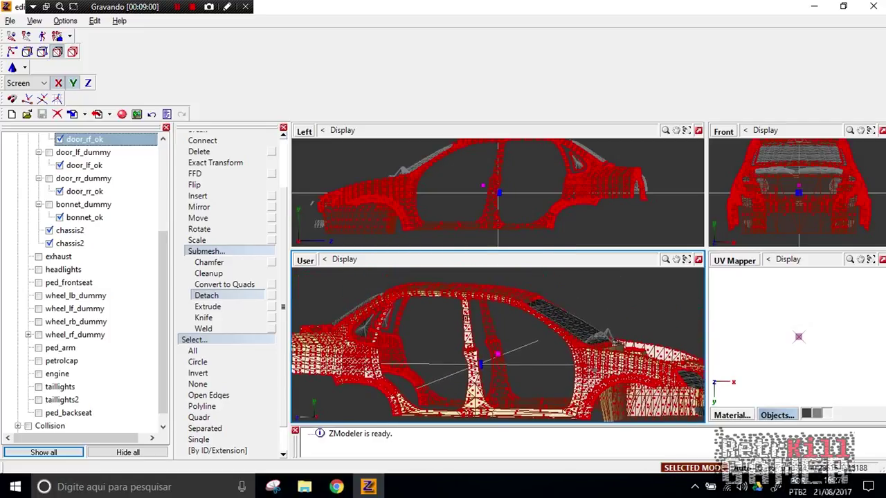
pyautogui.moveTo(468, 400); pyautogui.dragTo(472, 342, button='middle')
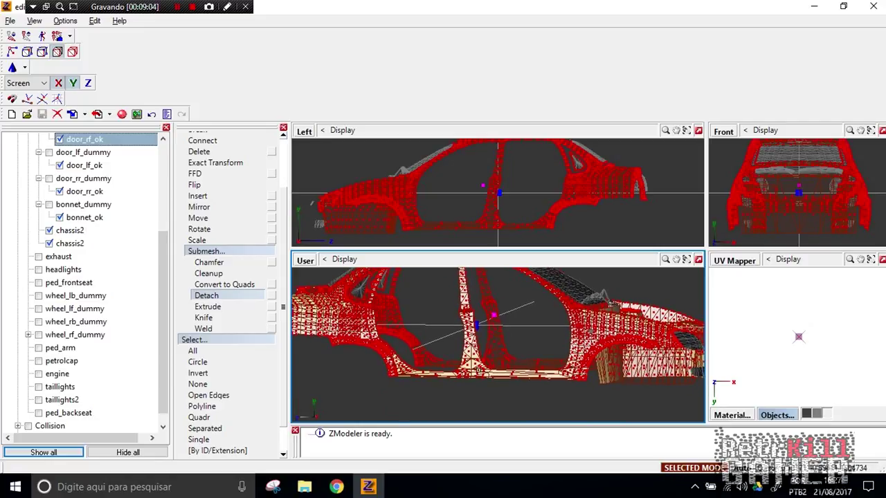
pyautogui.moveTo(473, 326); pyautogui.dragTo(366, 355, button='middle')
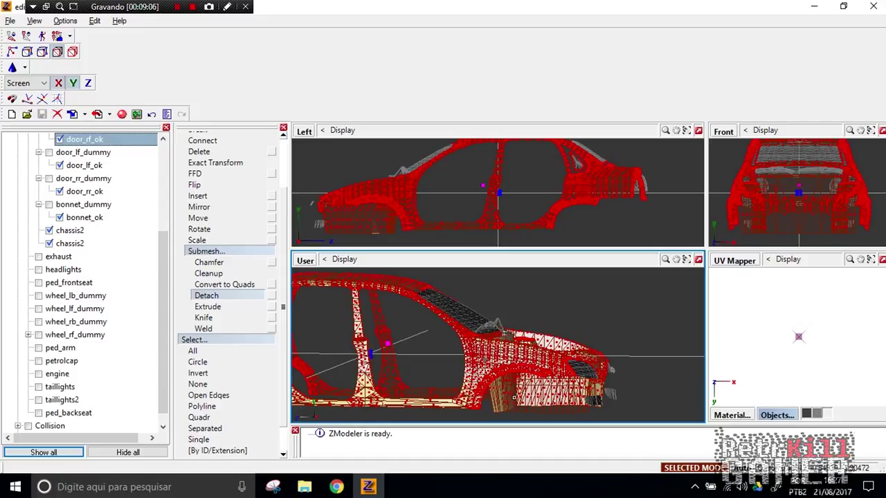
pyautogui.click(646, 325)
pyautogui.moveTo(646, 325); pyautogui.dragTo(637, 342, button='middle')
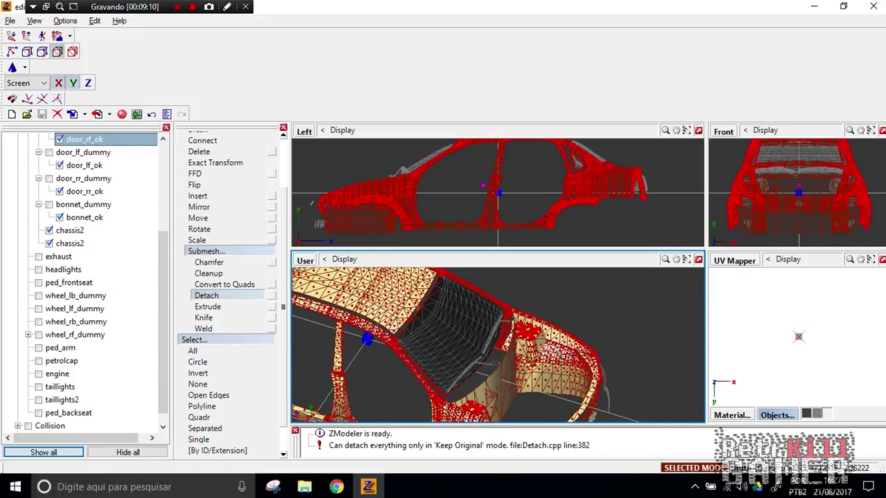
pyautogui.moveTo(547, 392); pyautogui.dragTo(586, 327, button='middle')
pyautogui.moveTo(513, 346); pyautogui.dragTo(557, 354, button='middle')
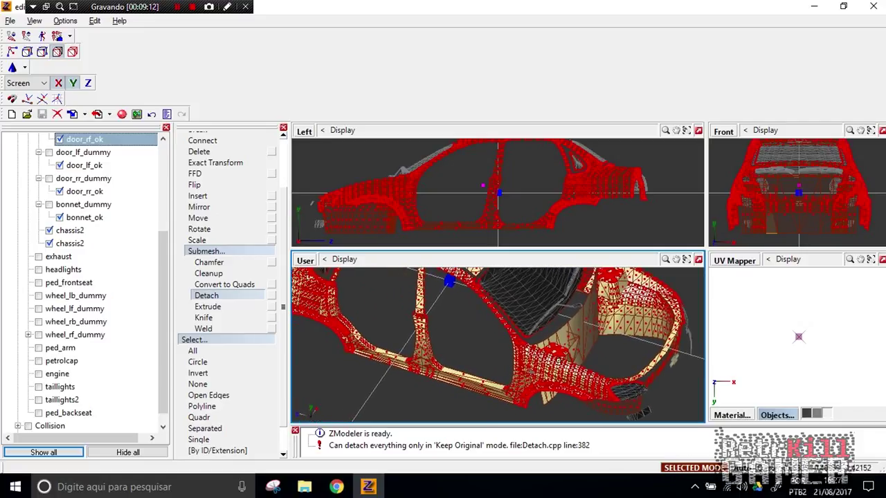
pyautogui.moveTo(448, 351); pyautogui.dragTo(545, 366, button='middle')
pyautogui.moveTo(480, 342); pyautogui.dragTo(505, 307, button='middle')
pyautogui.click(430, 324)
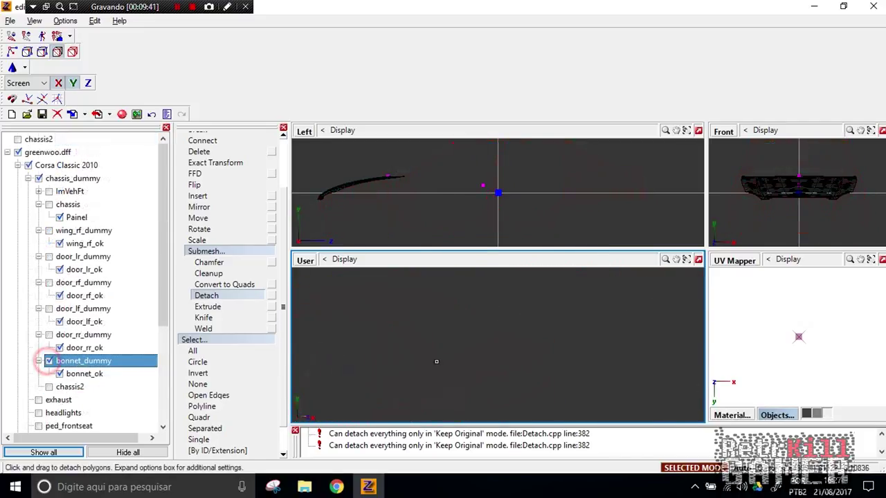
# - Select the bonnet_ok polygons that use material Matte: FF808040 [prim,env:4,spec] and apply Detach to them
pyautogui.click(196, 361)
pyautogui.moveTo(595, 309)
pyautogui.mouseDown(button='middle')
pyautogui.moveTo(456, 353)
pyautogui.moveTo(568, 342)
pyautogui.mouseUp(button='middle')
pyautogui.moveTo(424, 357); pyautogui.dragTo(423, 368, button='middle')
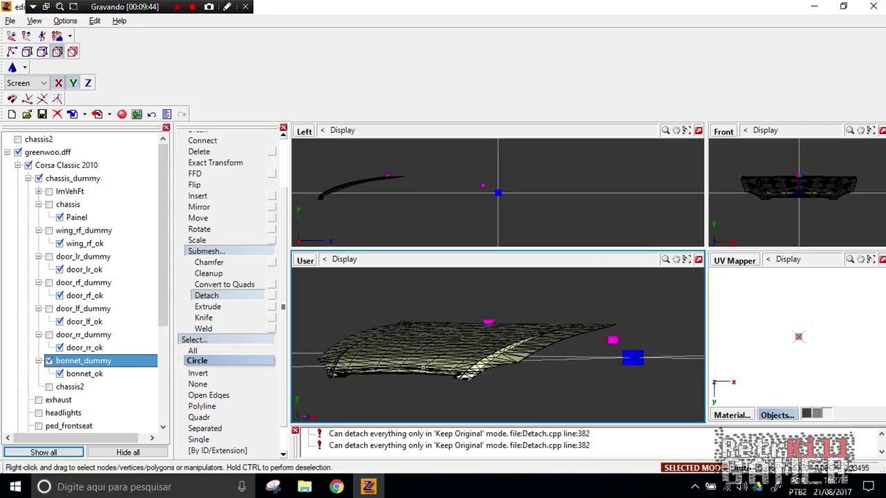
pyautogui.scroll(2, 423, 367)
pyautogui.click(72, 51)
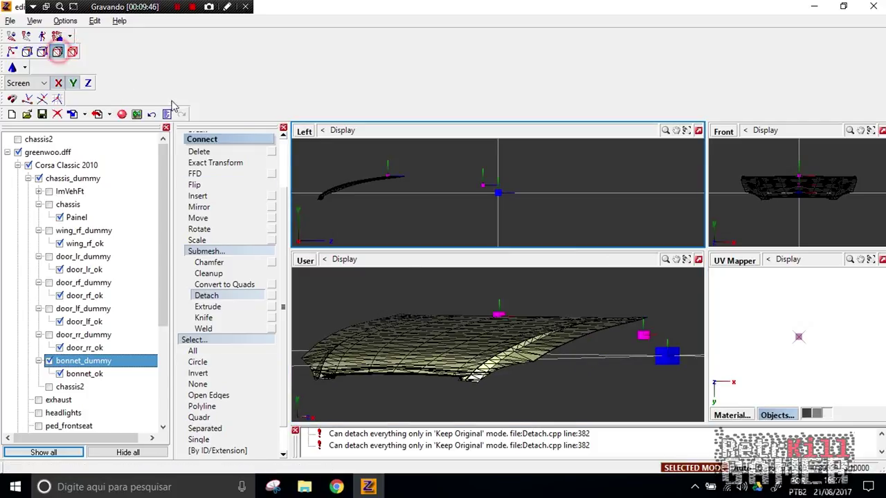
pyautogui.click(425, 315)
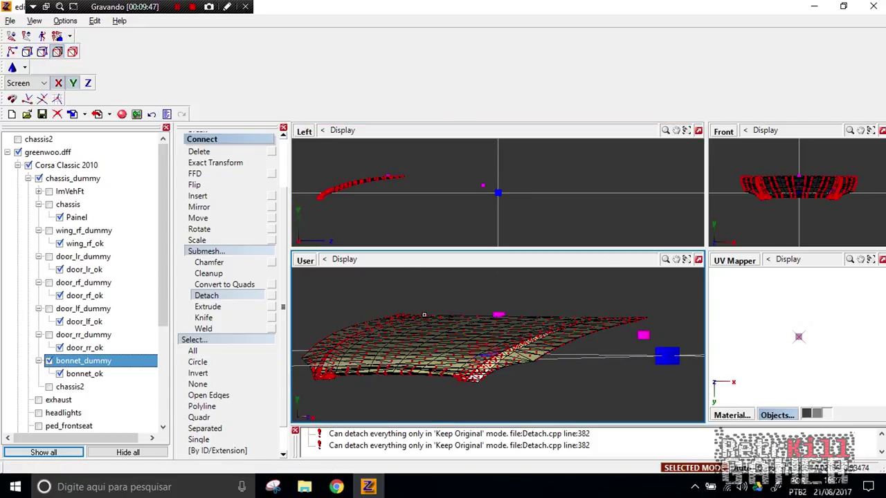
pyautogui.scroll(-1, 222, 415)
pyautogui.click(209, 429)
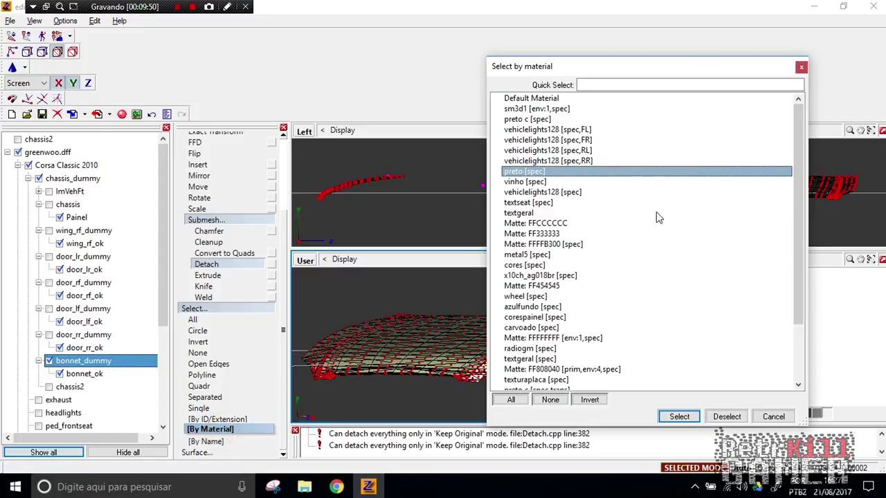
pyautogui.click(574, 369)
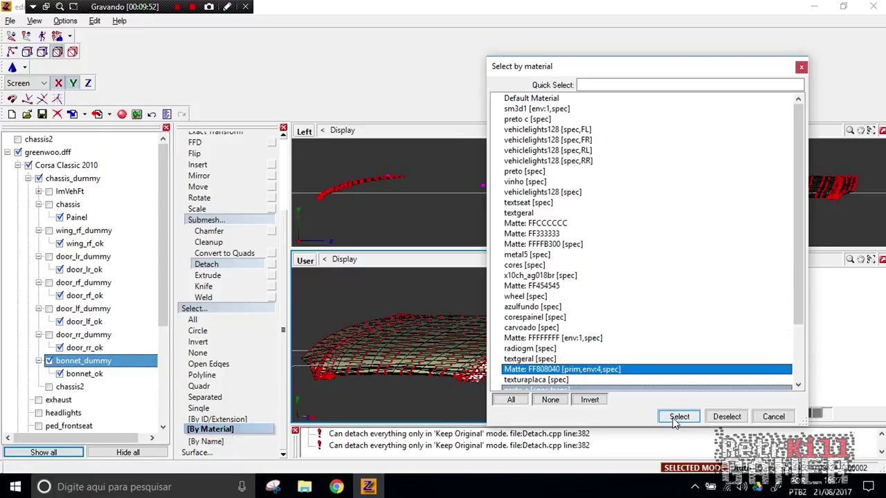
pyautogui.click(678, 416)
pyautogui.click(228, 264)
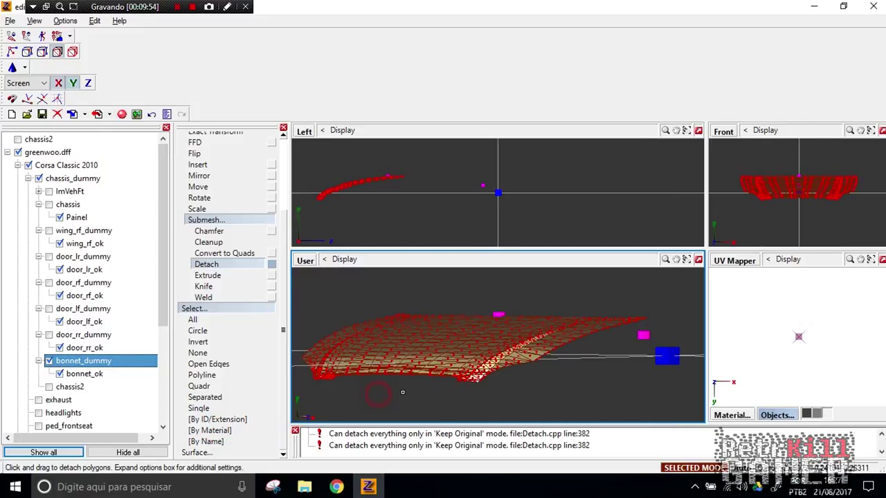
# - Move bonnet_ok out of bonnet_dummy to the root level of the object hierarchy and hide it
pyautogui.moveTo(85, 373); pyautogui.dragTo(87, 15)
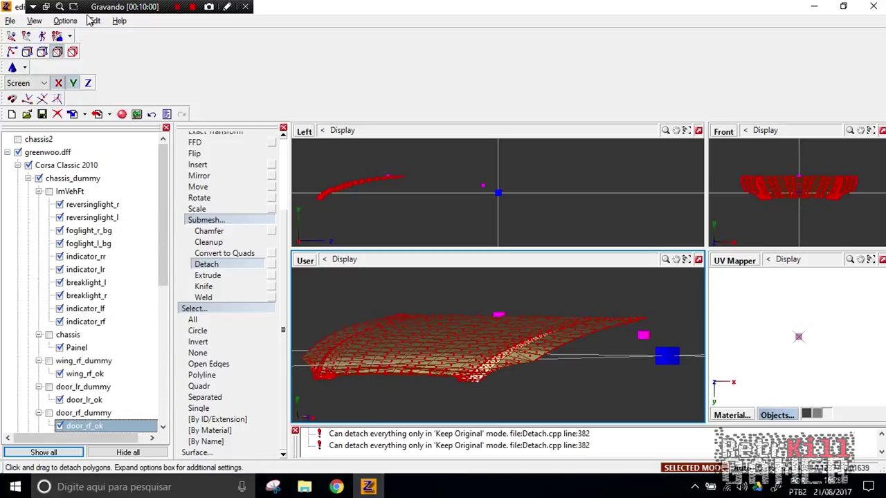
pyautogui.moveTo(57, 132); pyautogui.dragTo(43, 143)
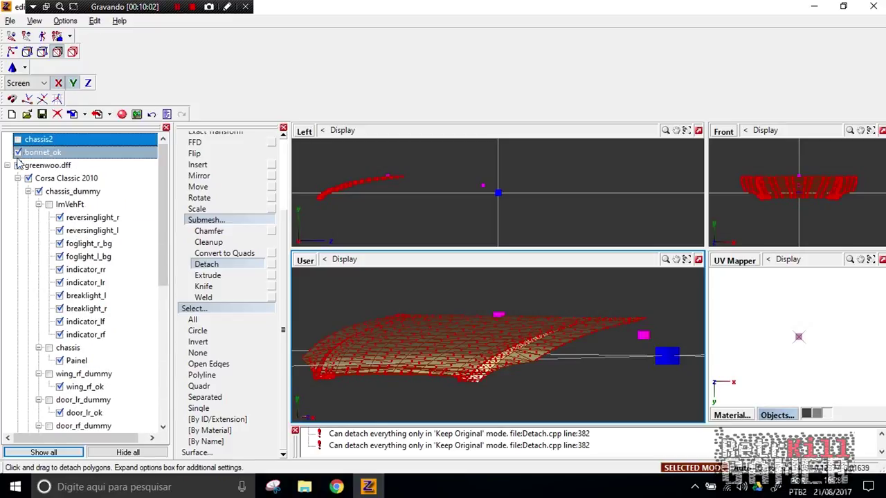
pyautogui.click(17, 154)
pyautogui.scroll(-3, 87, 355)
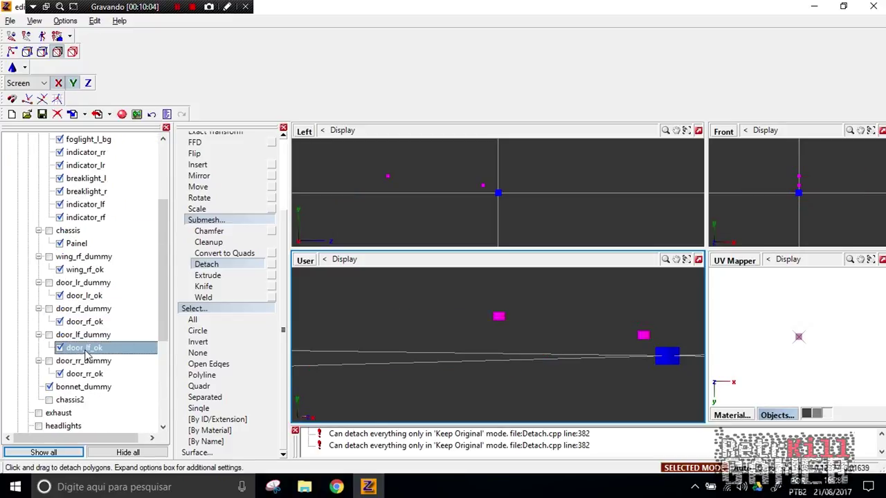
pyautogui.moveTo(66, 380); pyautogui.dragTo(66, 385)
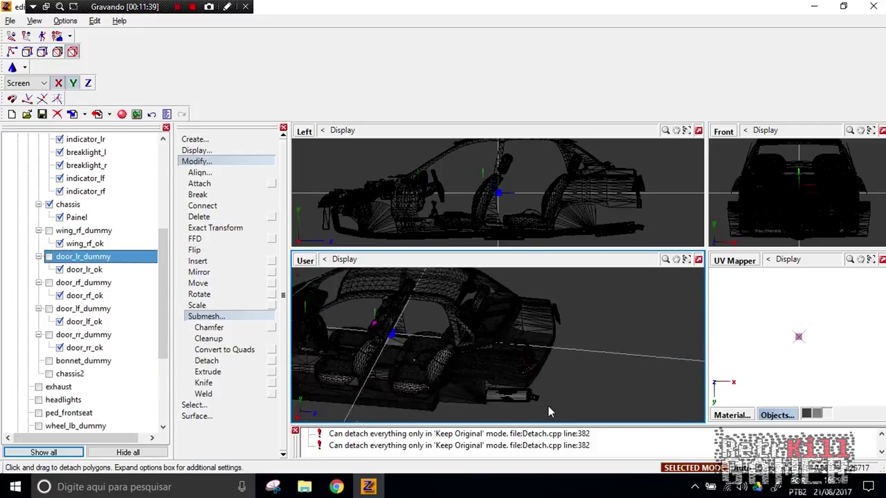
# - Hide the chassis object and collapse the ImVehFt group in the object hierarchy
pyautogui.moveTo(548, 403); pyautogui.dragTo(579, 393, button='middle')
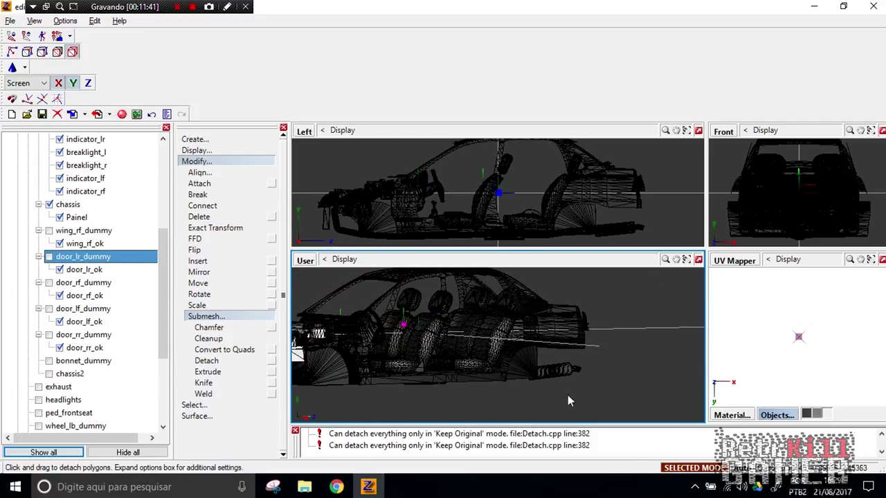
pyautogui.click(198, 283)
pyautogui.moveTo(47, 266); pyautogui.dragTo(40, 205)
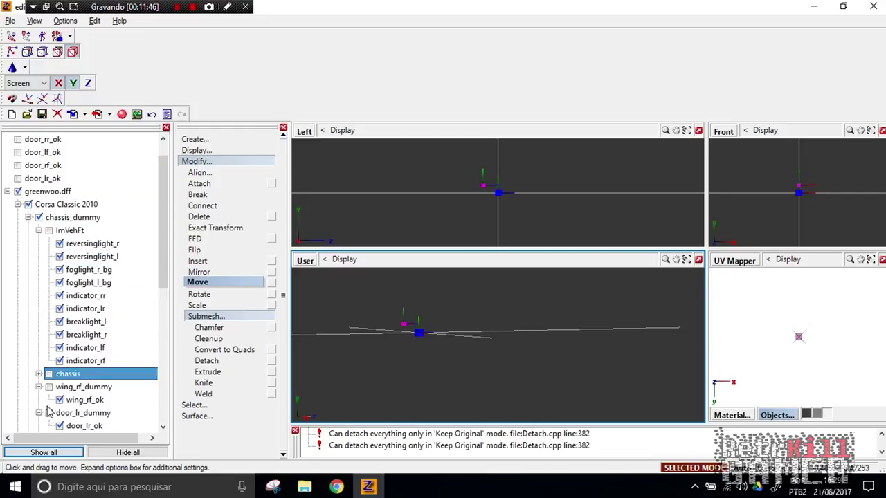
pyautogui.click(40, 386)
pyautogui.click(41, 361)
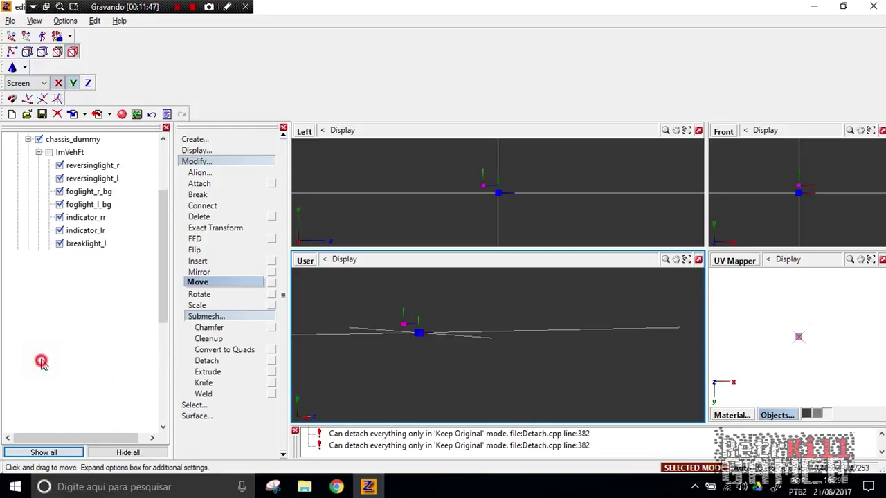
pyautogui.click(39, 296)
pyautogui.scroll(4, 55, 299)
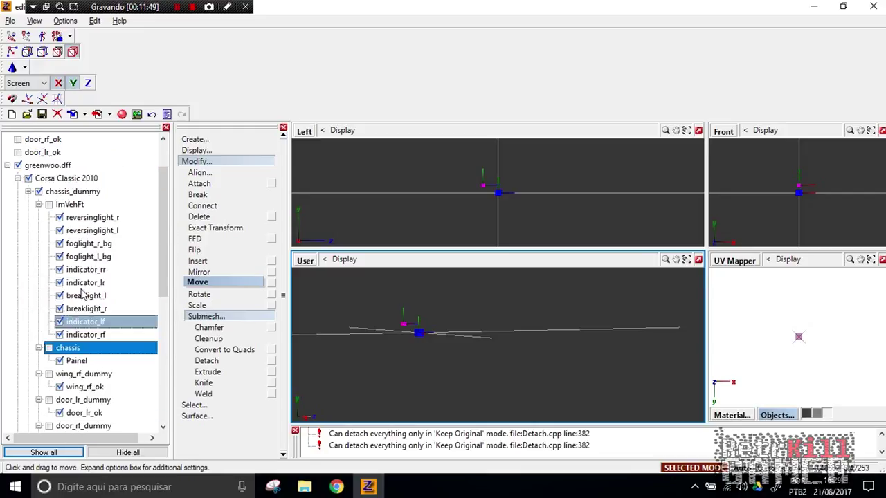
pyautogui.click(37, 204)
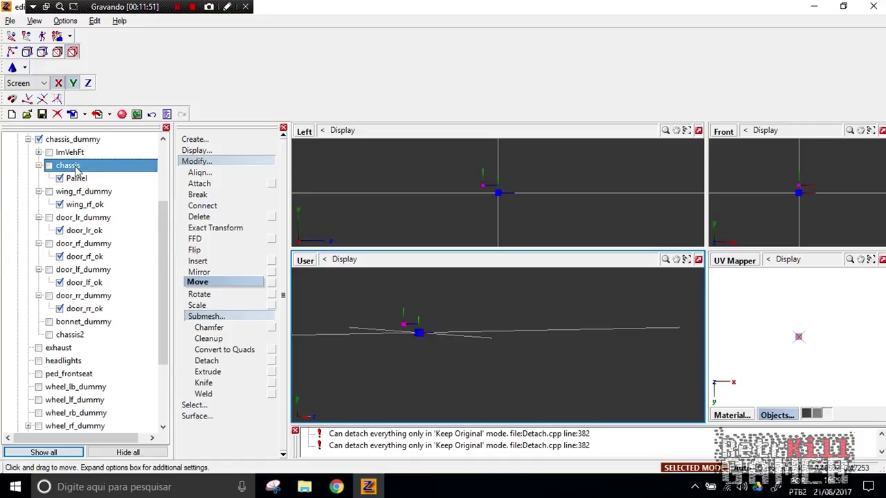
pyautogui.scroll(-1, 72, 158)
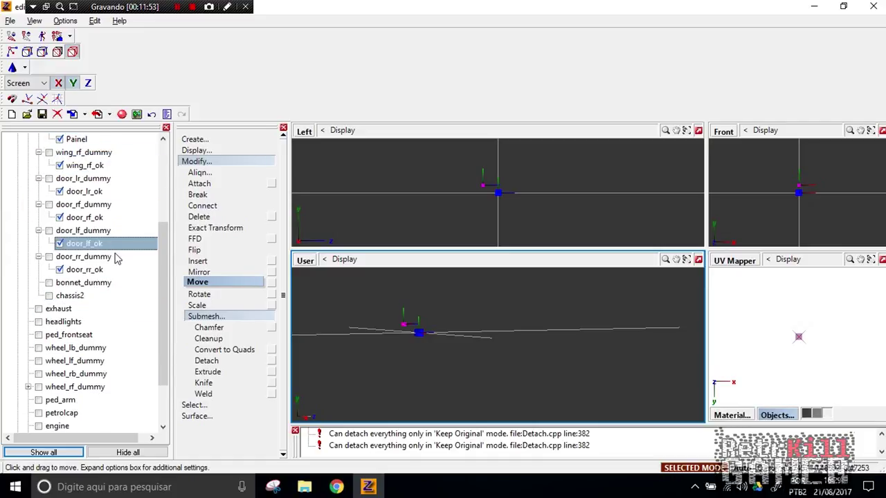
pyautogui.scroll(4, 133, 252)
# - Show only the root-level chassis2, bonnet_ok and four door objects, with greenwoo.dff collapsed and hidden, and save the project
pyautogui.moveTo(112, 254); pyautogui.dragTo(5, 223)
pyautogui.click(7, 218)
pyautogui.click(18, 204)
pyautogui.click(18, 191)
pyautogui.click(18, 179)
pyautogui.click(18, 166)
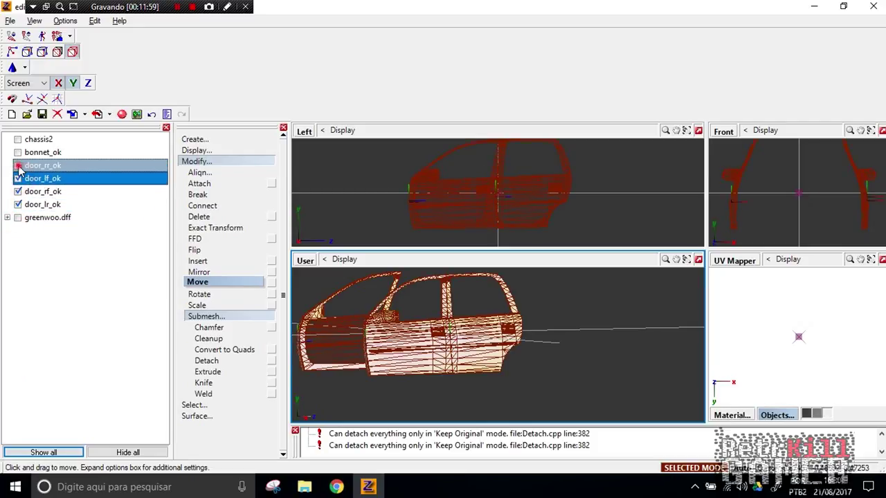
pyautogui.click(18, 152)
pyautogui.click(18, 139)
pyautogui.click(42, 114)
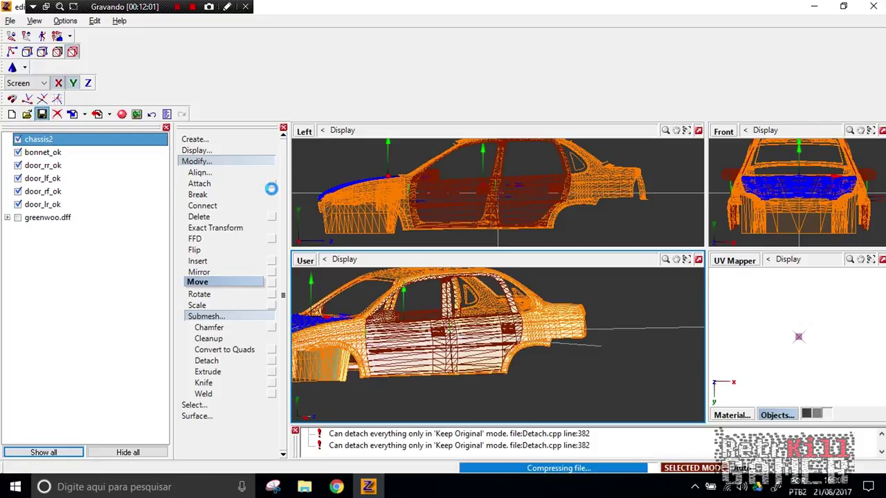
# - Hide the four root-level door objects, leaving only chassis2 and bonnet_ok displayed
pyautogui.moveTo(439, 385); pyautogui.dragTo(641, 366, button='middle')
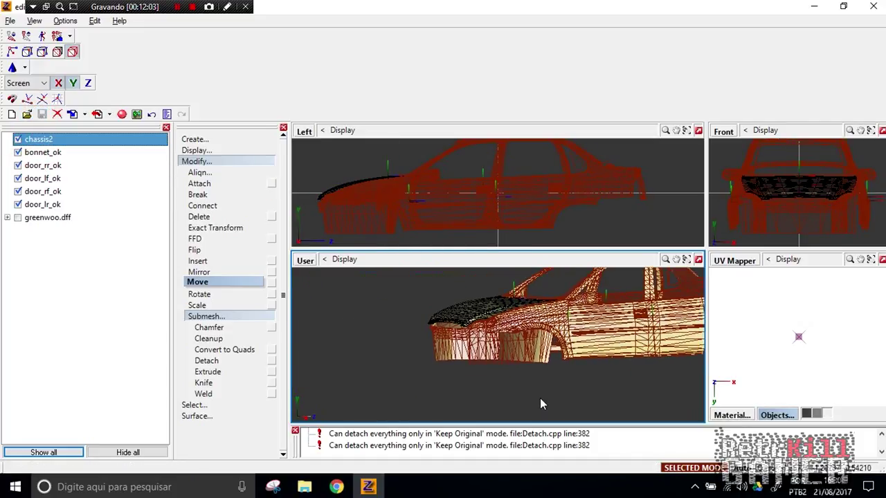
pyautogui.moveTo(525, 391); pyautogui.dragTo(463, 409, button='middle')
pyautogui.click(477, 393)
pyautogui.click(468, 394)
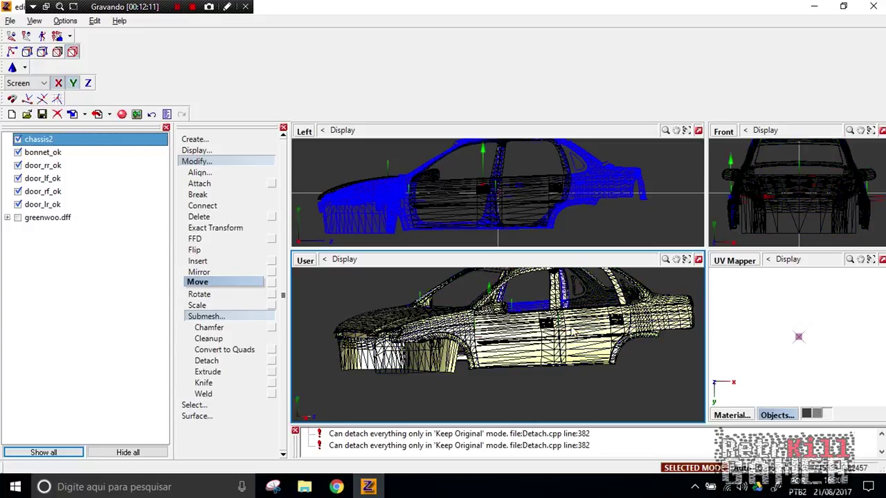
pyautogui.click(16, 205)
pyautogui.click(17, 205)
pyautogui.click(16, 192)
pyautogui.click(17, 179)
pyautogui.click(17, 165)
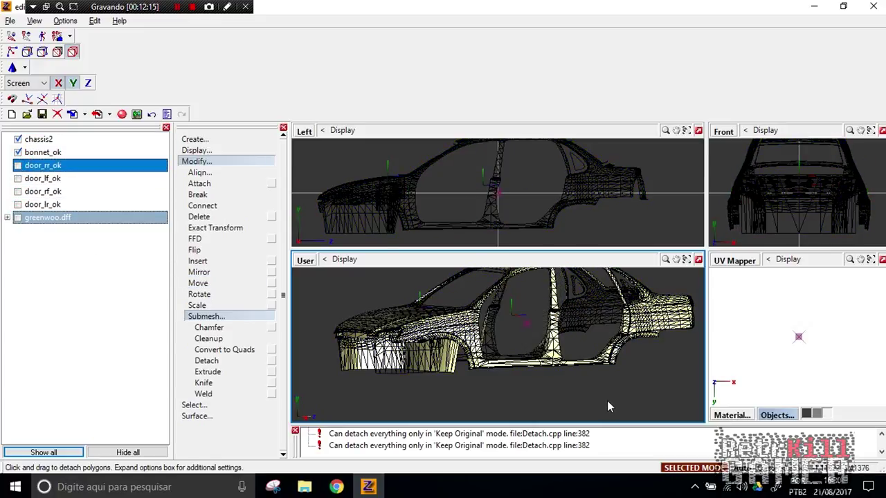
# - Switch chassis2 to polygon-level editing so that its individual faces can be selected
pyautogui.moveTo(606, 409); pyautogui.dragTo(580, 408, button='middle')
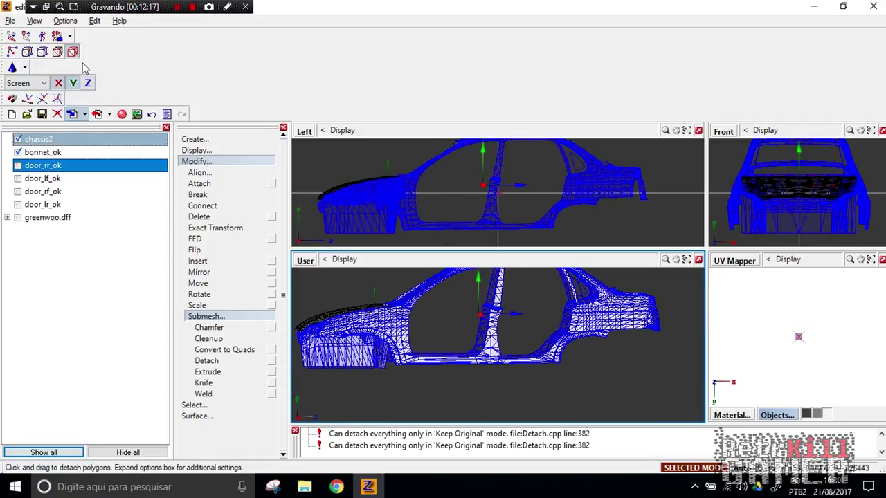
pyautogui.click(58, 52)
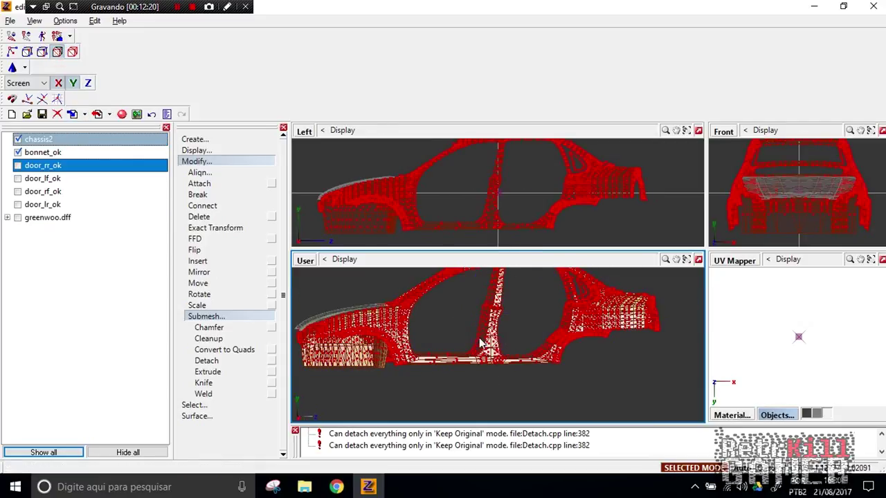
pyautogui.moveTo(501, 362); pyautogui.dragTo(509, 374, button='middle')
pyautogui.hotkey('ctrl', 'd')
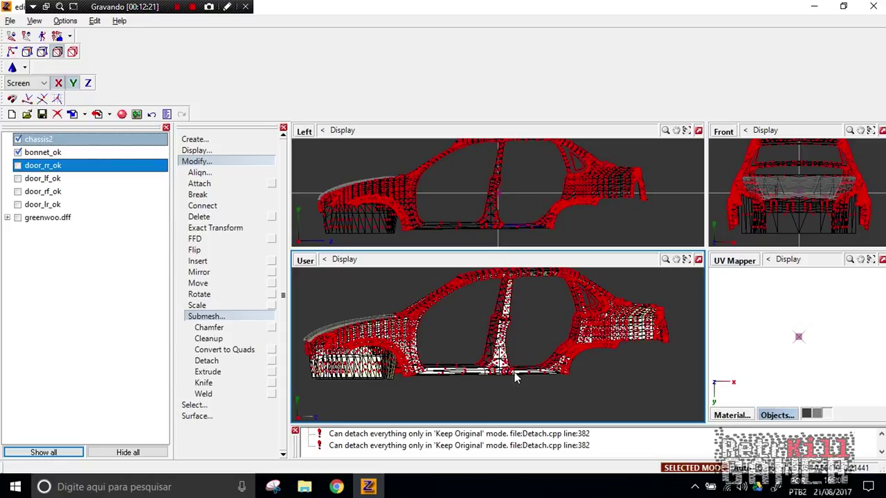
# - Try to select the connected side-sill and centre-pillar faces as a separated group, and clear that selection
pyautogui.click(194, 405)
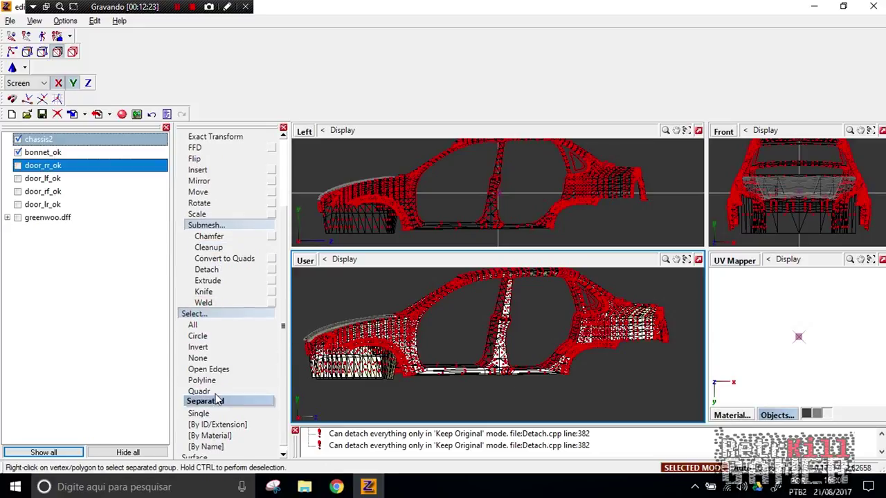
pyautogui.click(206, 402)
pyautogui.click(209, 404)
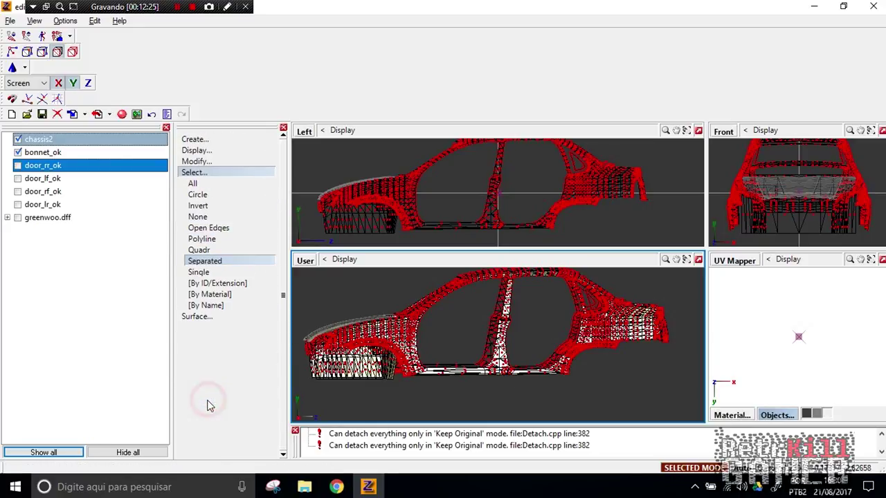
pyautogui.click(244, 260)
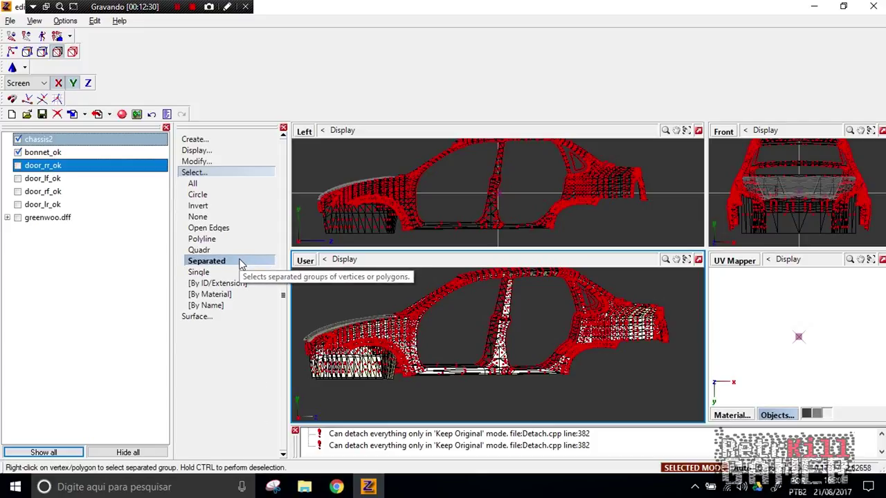
pyautogui.click(199, 271)
pyautogui.scroll(5, 524, 327)
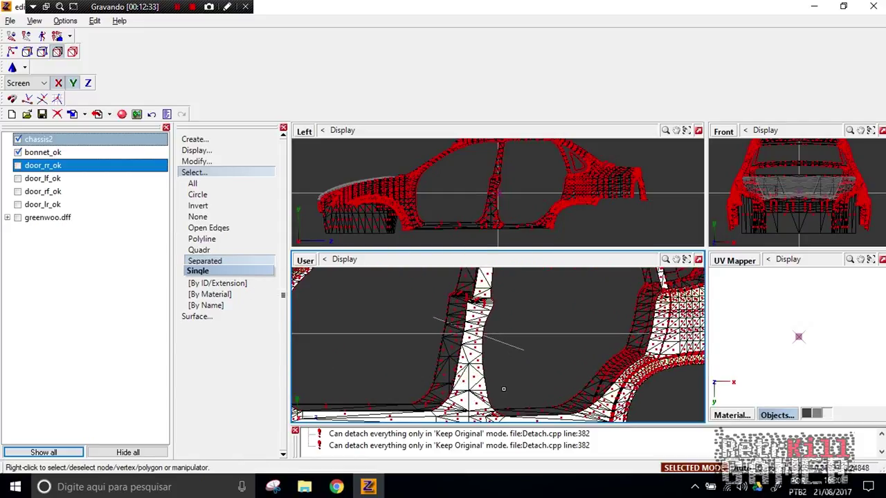
pyautogui.moveTo(503, 389); pyautogui.dragTo(494, 362, button='middle')
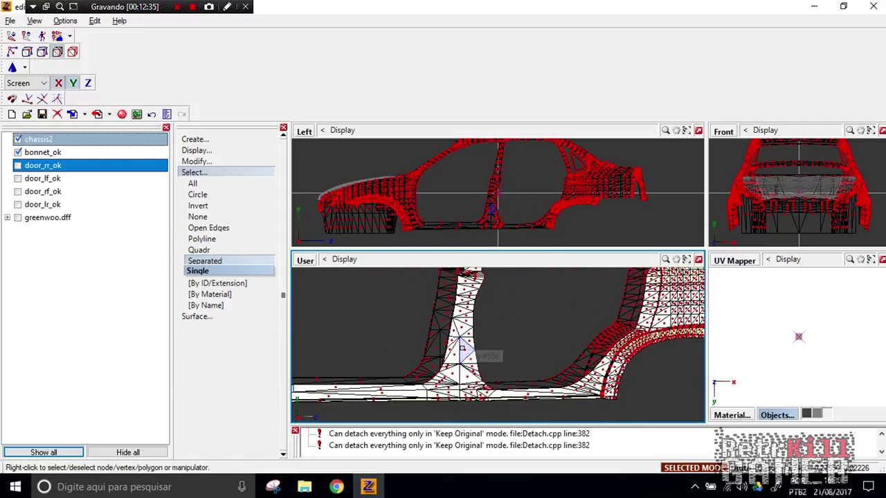
pyautogui.click(457, 392)
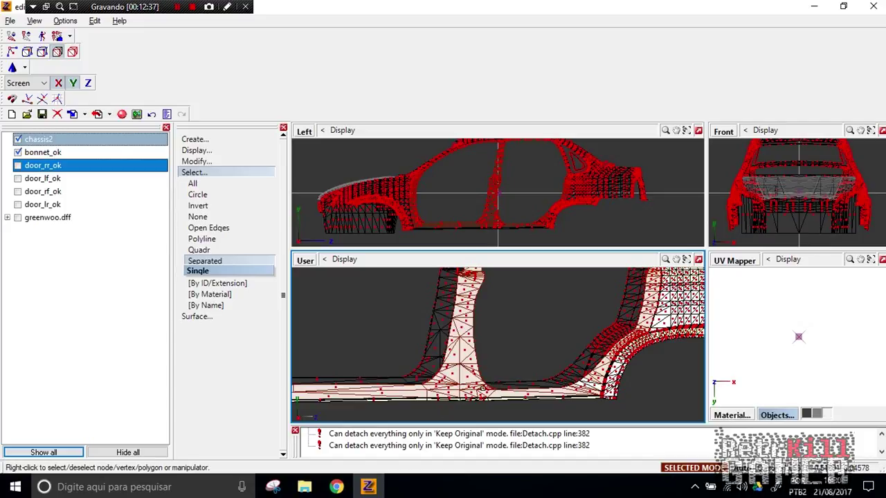
pyautogui.scroll(5, 485, 382)
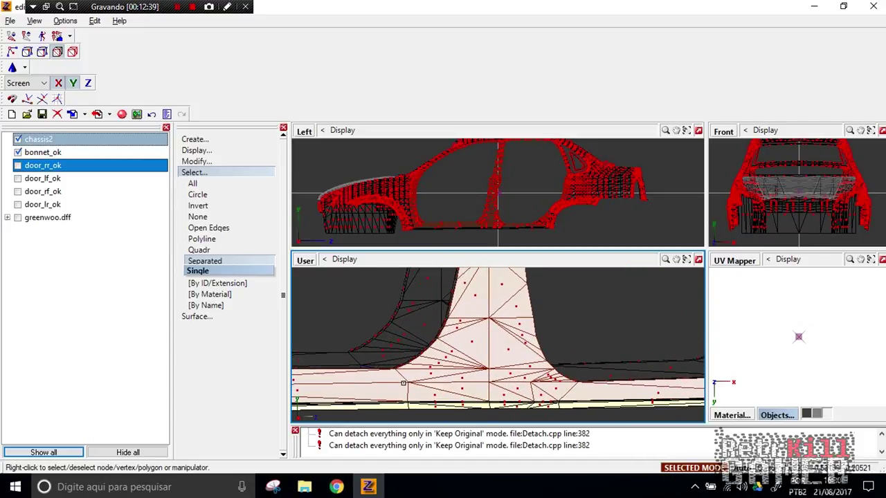
pyautogui.rightClick(512, 373)
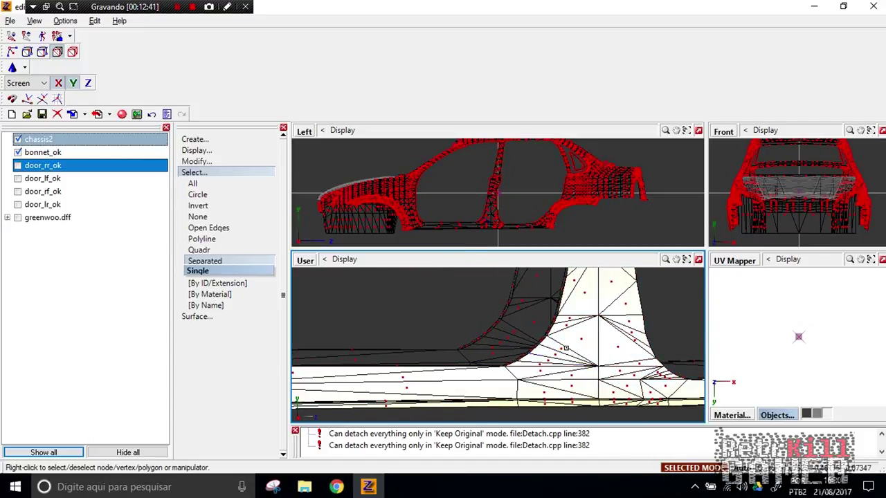
pyautogui.moveTo(566, 348); pyautogui.dragTo(498, 377, button='middle')
pyautogui.scroll(-3, 473, 337)
pyautogui.rightClick(472, 337)
pyautogui.rightClick(482, 351)
pyautogui.scroll(-3, 398, 395)
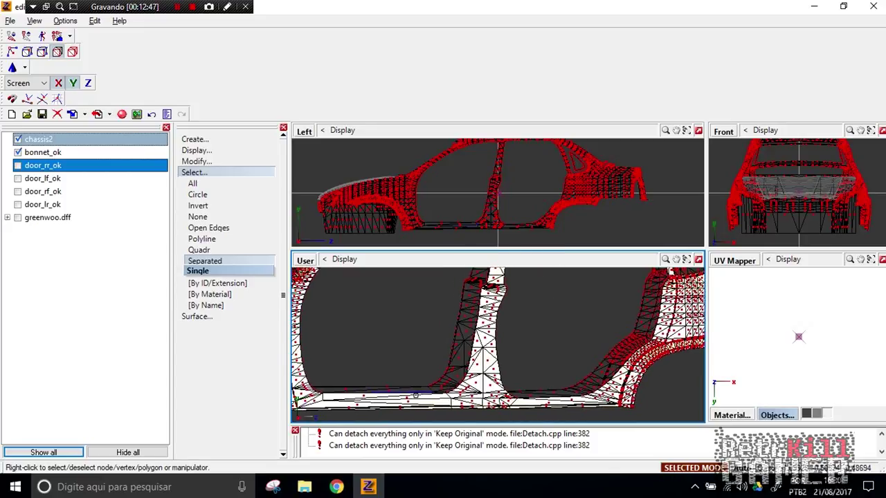
pyautogui.moveTo(398, 394); pyautogui.dragTo(500, 377, button='middle')
pyautogui.scroll(-3, 452, 352)
pyautogui.moveTo(452, 353); pyautogui.dragTo(463, 400, button='middle')
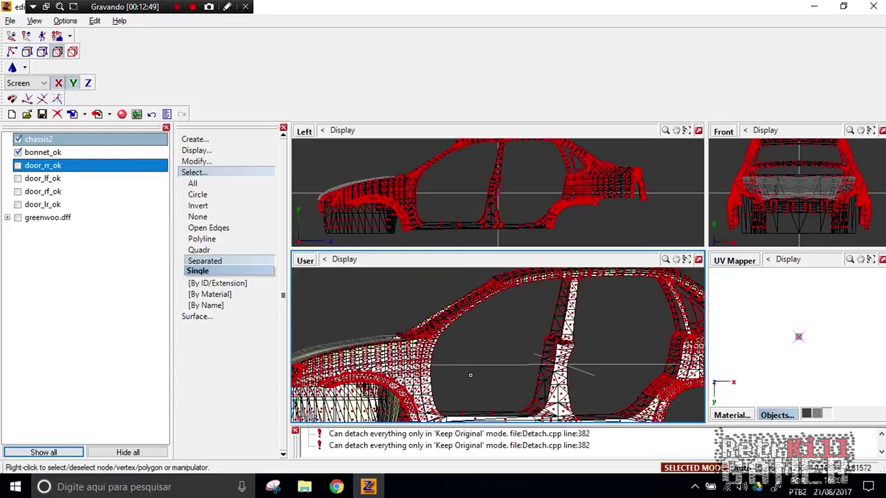
# - Select the centre-pillar polygons of chassis2 above the side sill with a rectangular (Quadr) selection
pyautogui.click(207, 250)
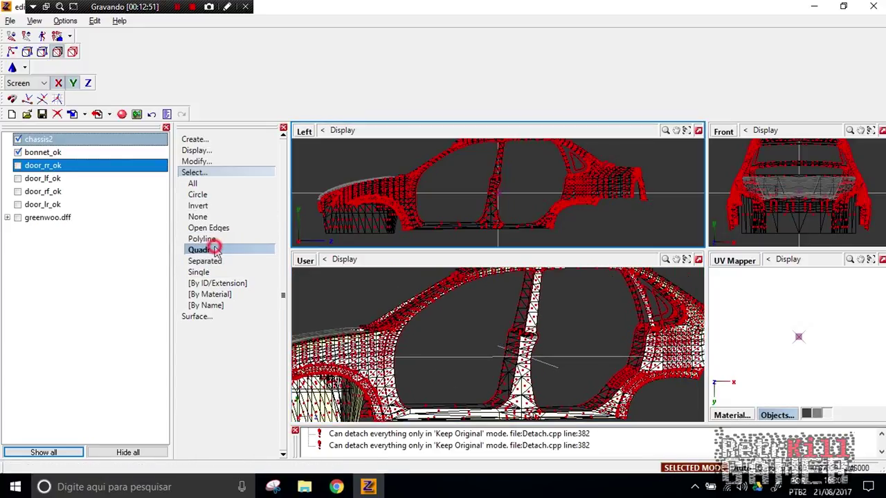
pyautogui.scroll(-1, 541, 337)
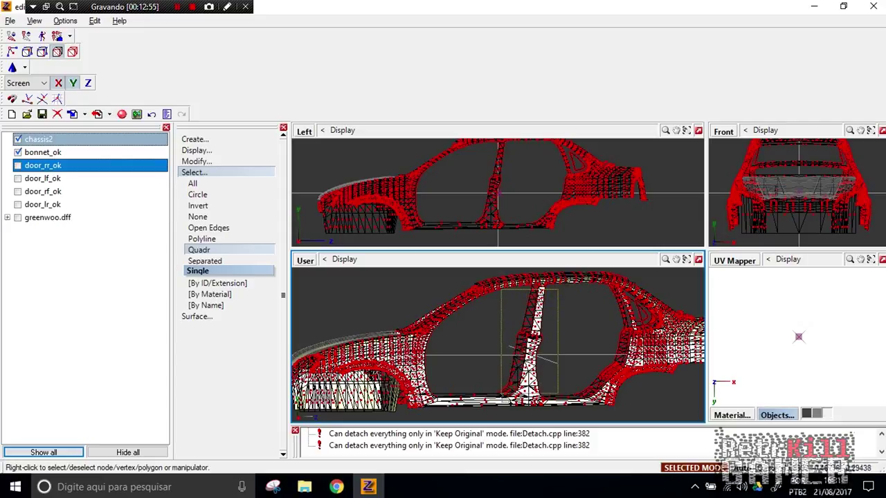
pyautogui.scroll(8, 587, 363)
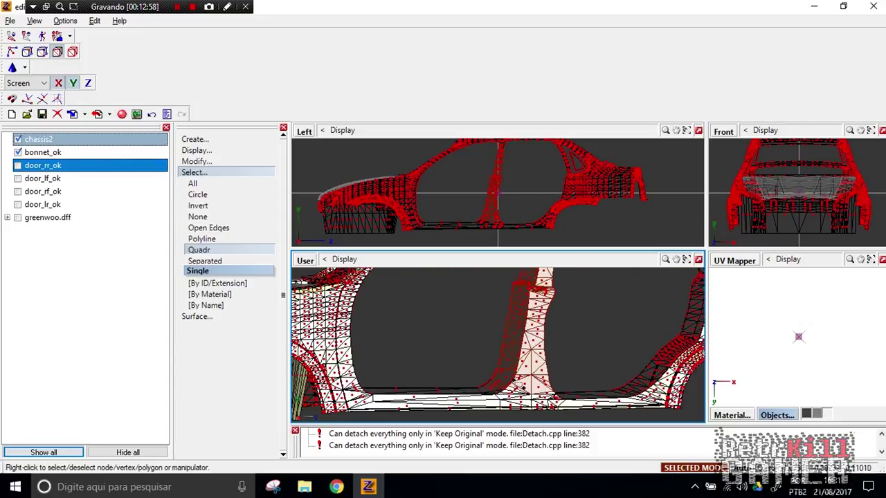
pyautogui.moveTo(596, 352); pyautogui.dragTo(478, 370)
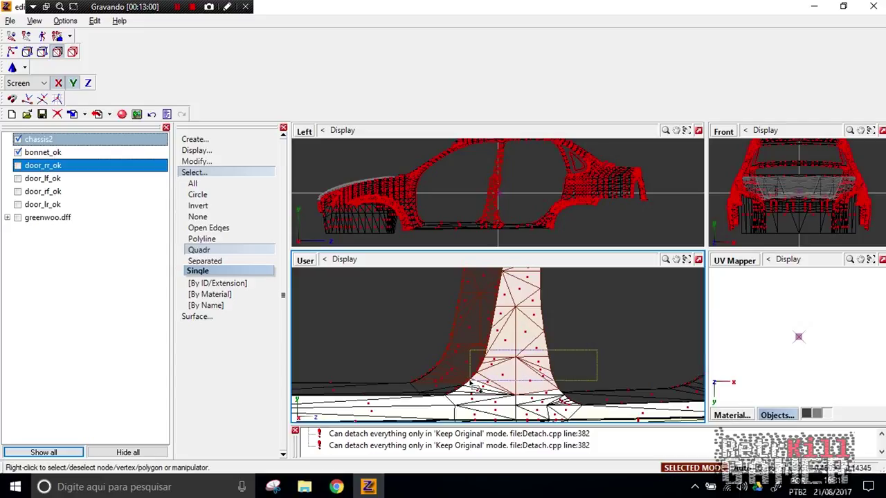
pyautogui.moveTo(410, 337)
pyautogui.mouseDown(button='middle')
pyautogui.moveTo(410, 325)
pyautogui.moveTo(410, 337)
pyautogui.mouseUp(button='middle')
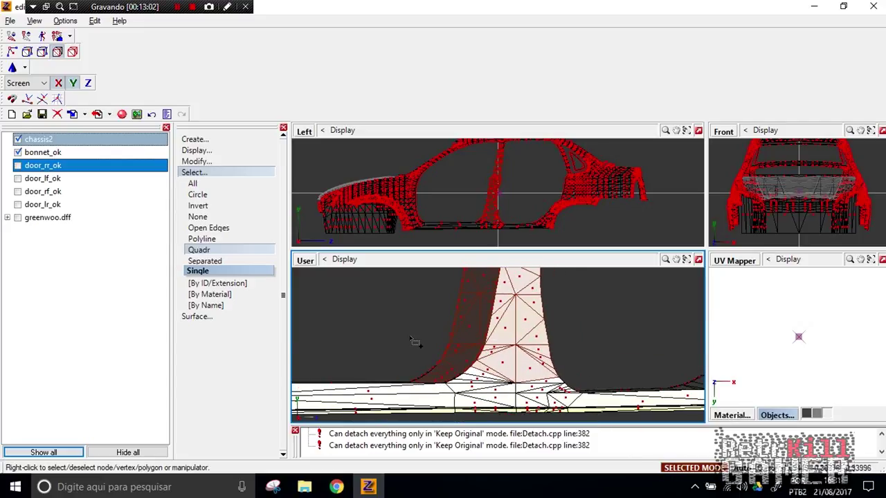
pyautogui.moveTo(525, 383); pyautogui.dragTo(525, 383)
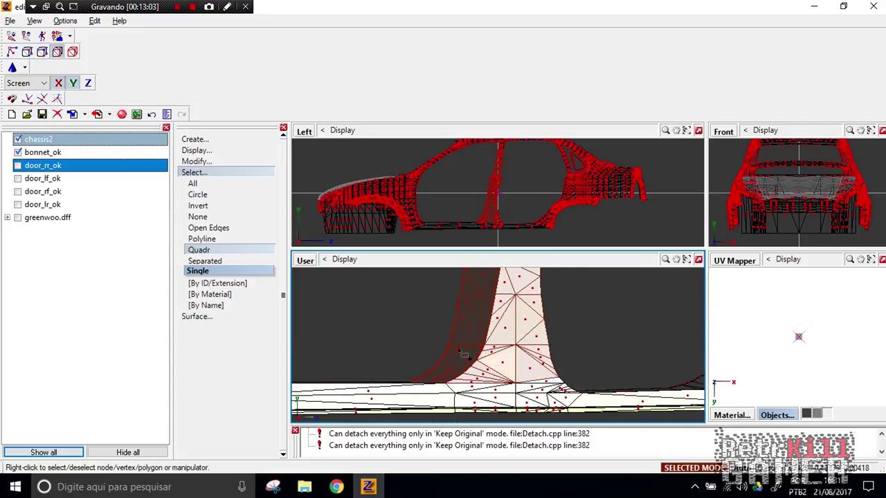
pyautogui.moveTo(569, 342); pyautogui.dragTo(735, 354, button='middle')
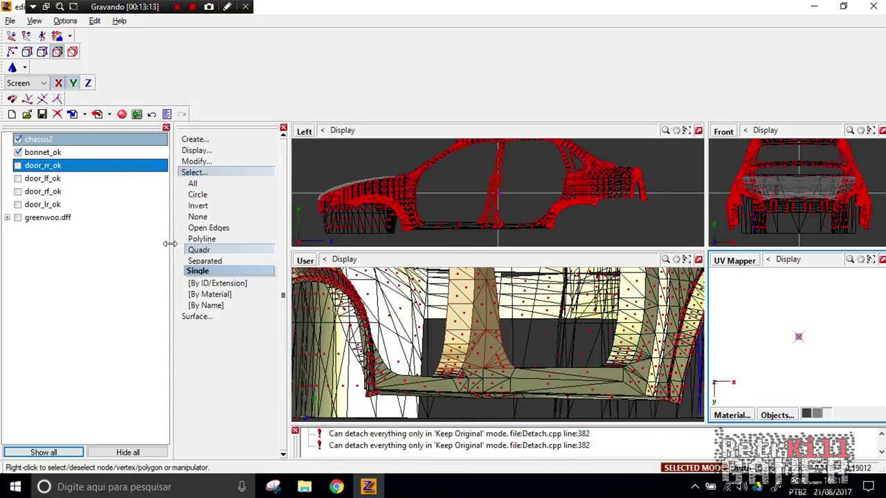
# - Show the door objects over the chassis2 mesh to check which frame faces they cover, and hide them again
pyautogui.click(18, 179)
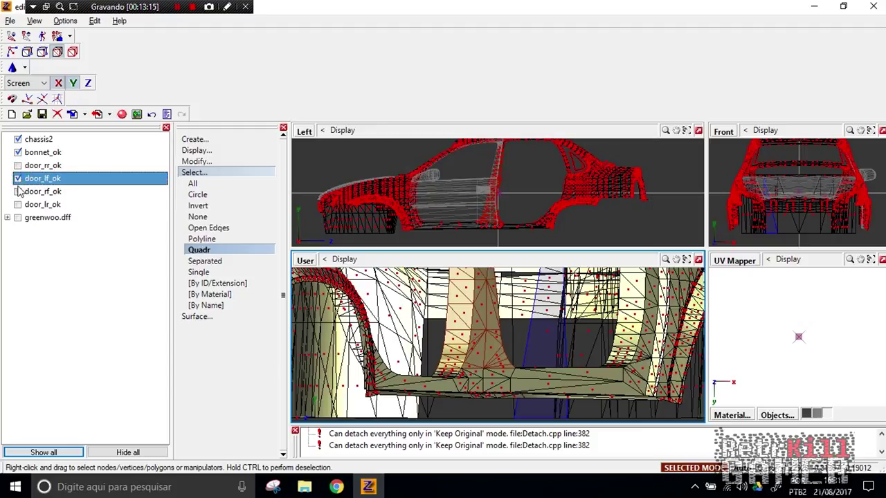
pyautogui.click(18, 192)
pyautogui.click(18, 205)
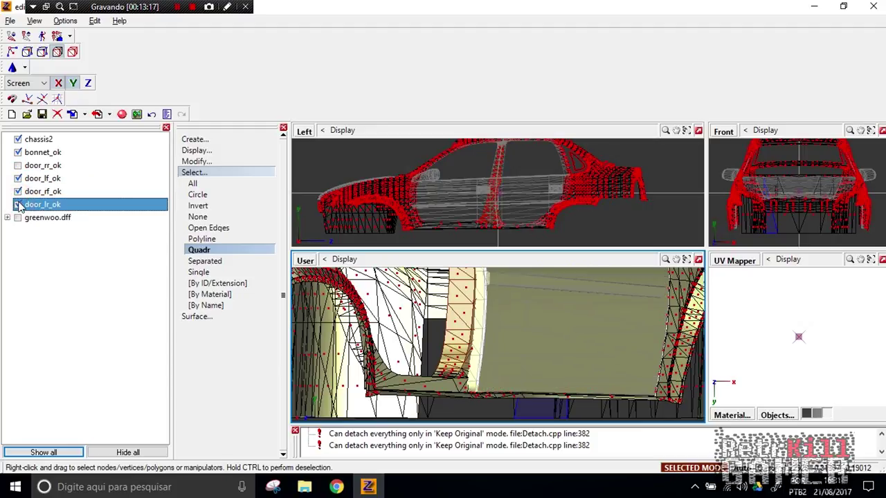
pyautogui.click(21, 167)
pyautogui.click(18, 165)
pyautogui.click(18, 166)
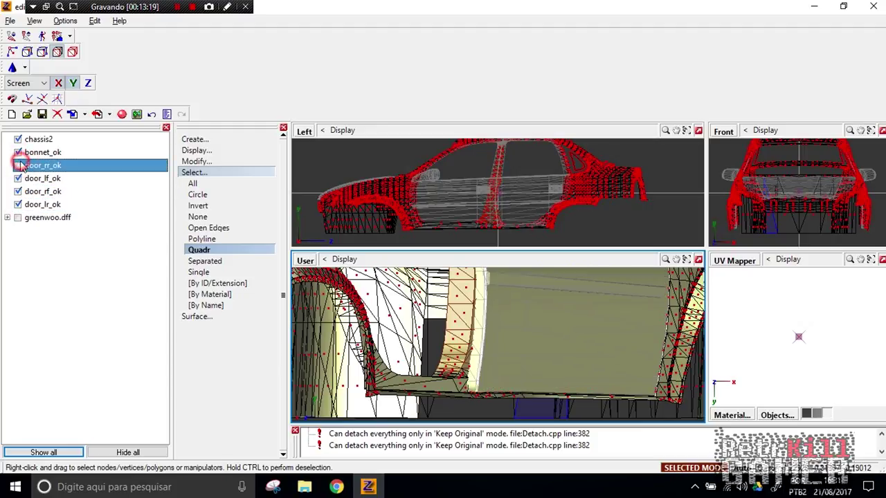
pyautogui.keyDown('ctrl'); pyautogui.click(18, 178); pyautogui.keyUp('ctrl')
pyautogui.click(18, 178)
pyautogui.click(18, 192)
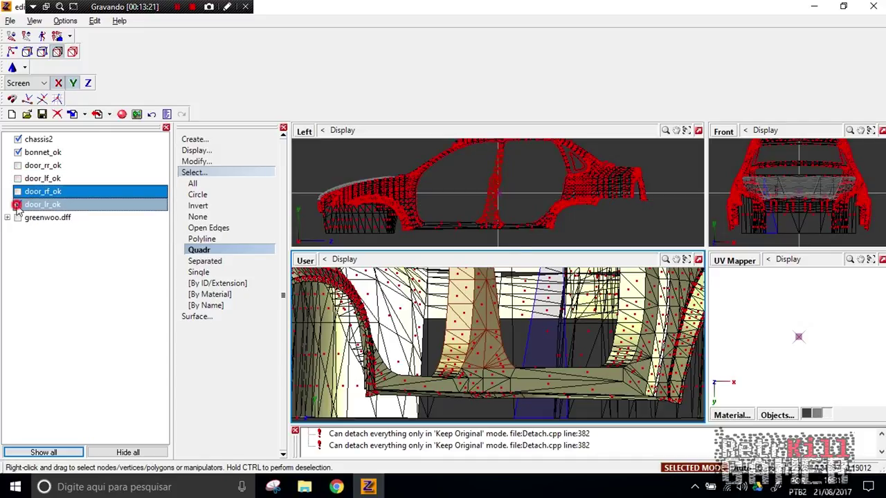
pyautogui.click(18, 205)
# - Extend the chassis2 selection to the remaining inner door-frame polygons on both sides of the car
pyautogui.click(258, 239)
pyautogui.scroll(-1, 593, 363)
pyautogui.click(199, 250)
pyautogui.click(205, 261)
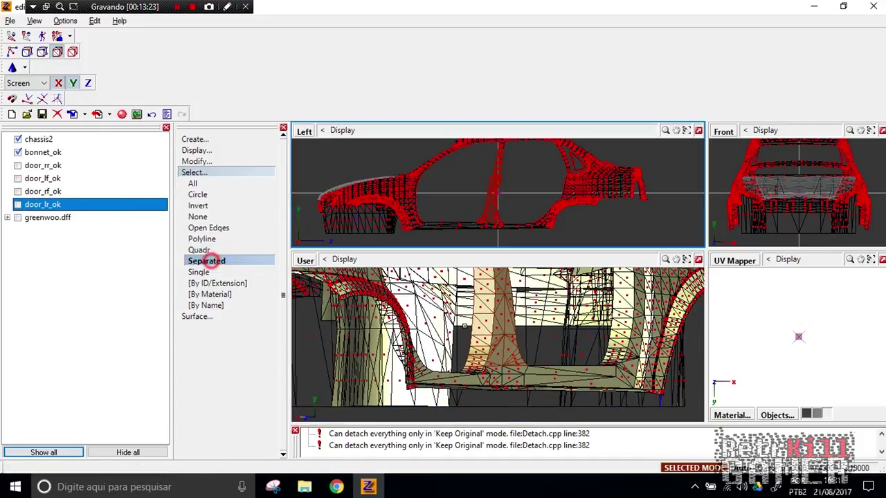
pyautogui.click(197, 271)
pyautogui.click(521, 370)
pyautogui.scroll(-2, 613, 320)
pyautogui.moveTo(614, 319); pyautogui.dragTo(429, 377, button='middle')
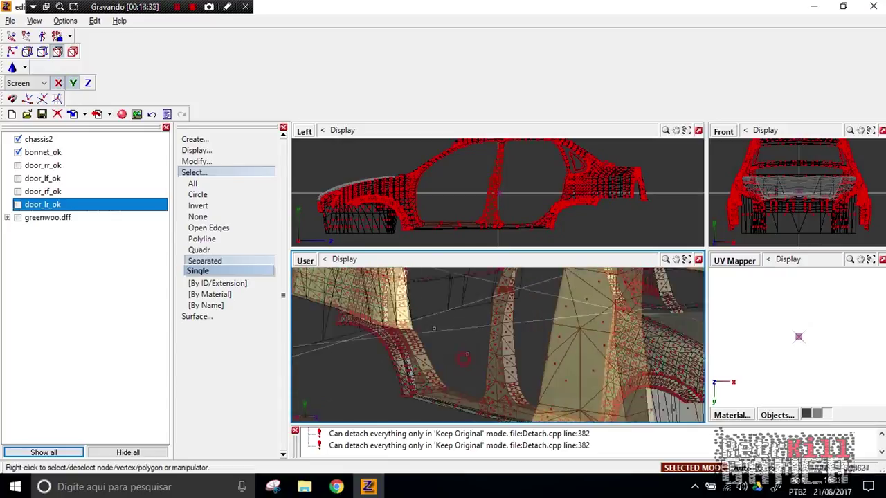
pyautogui.moveTo(387, 332); pyautogui.dragTo(484, 360, button='middle')
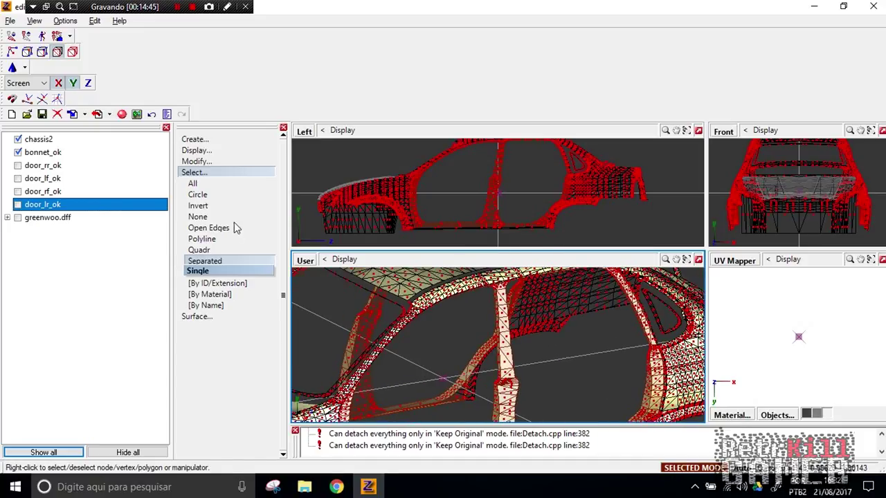
# - Detach the selected door-frame polygons from chassis2 into a separate object
pyautogui.click(215, 159)
pyautogui.click(221, 316)
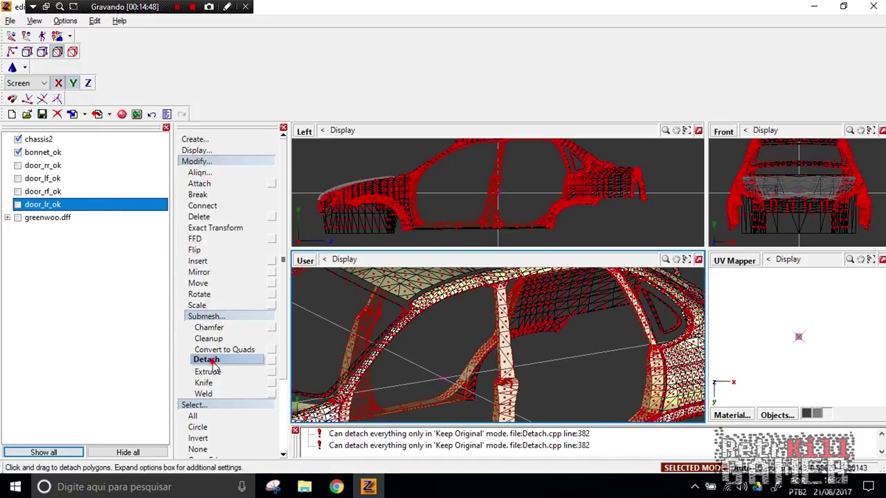
pyautogui.click(216, 361)
pyautogui.click(584, 377)
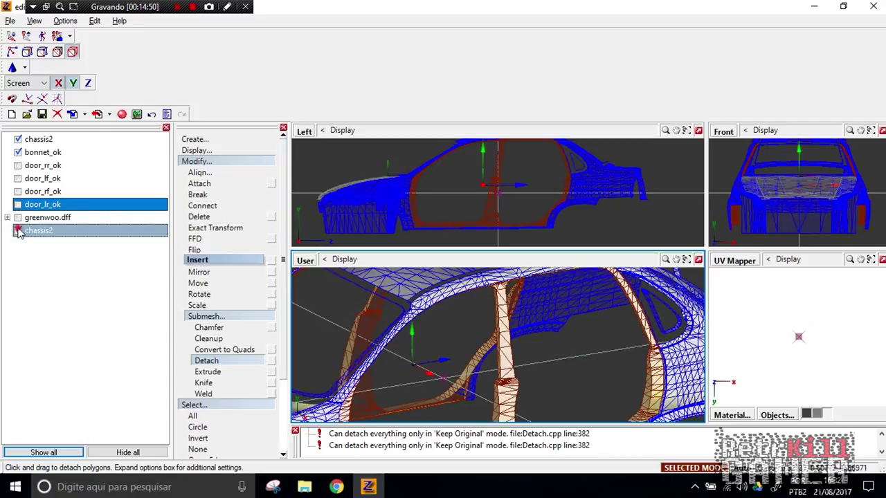
# - Hide the detached door-frame object and save the project
pyautogui.scroll(-3, 504, 344)
pyautogui.moveTo(500, 342); pyautogui.dragTo(459, 354, button='middle')
pyautogui.scroll(5, 423, 354)
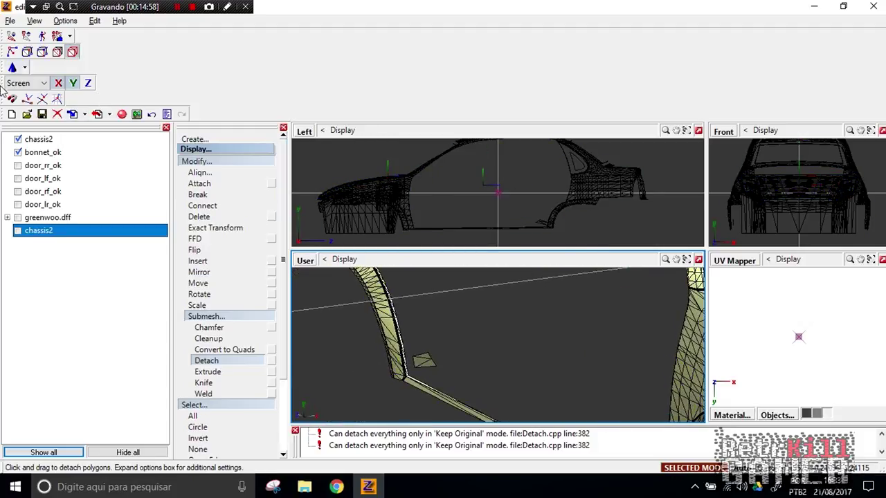
pyautogui.click(42, 114)
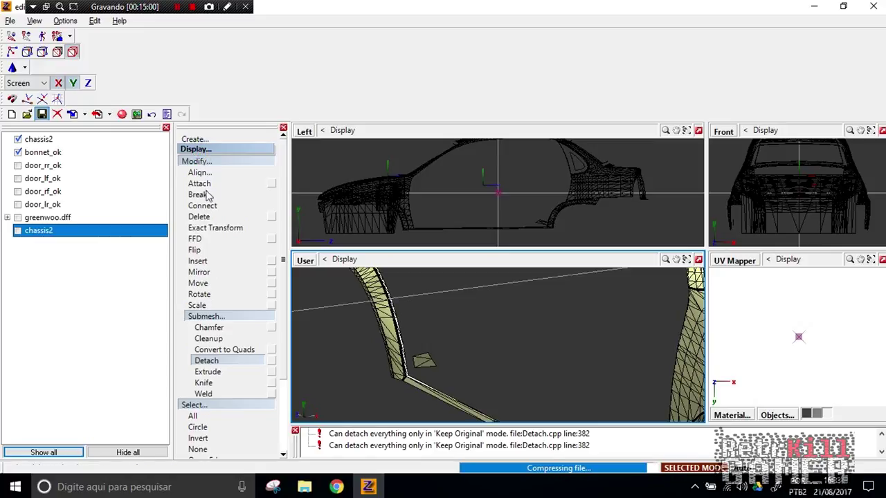
# - Detach the small isolated leftover polygons beside the rear door opening from chassis2
pyautogui.click(56, 53)
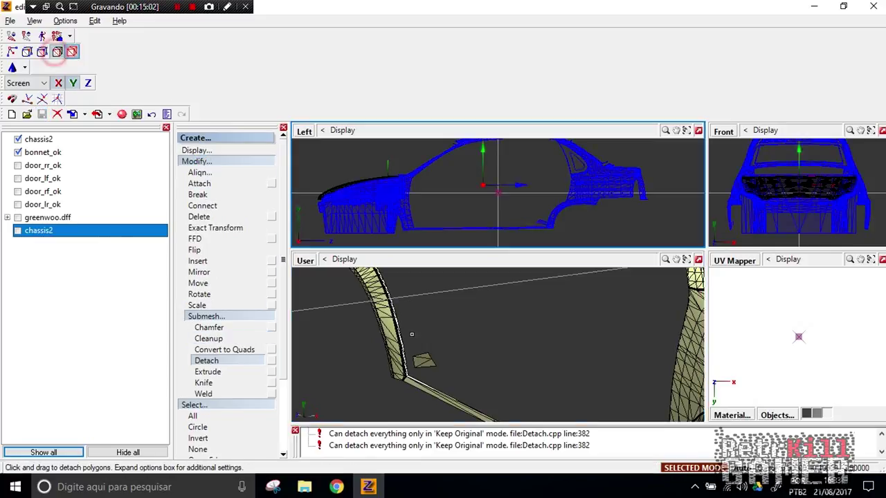
pyautogui.click(397, 357)
pyautogui.click(203, 382)
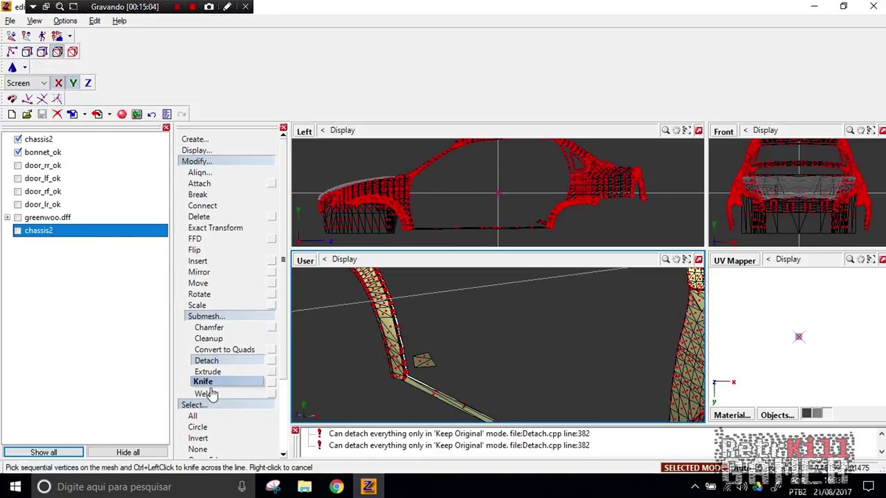
pyautogui.scroll(-3, 207, 432)
pyautogui.click(425, 360)
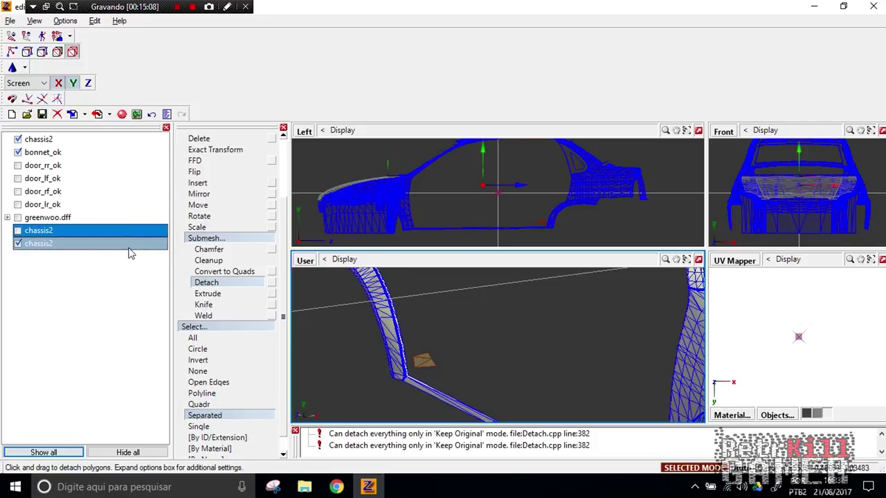
# - Show the hidden door-frame object and attach the small leftover piece beside the rear door opening to it
pyautogui.click(214, 238)
pyautogui.click(213, 166)
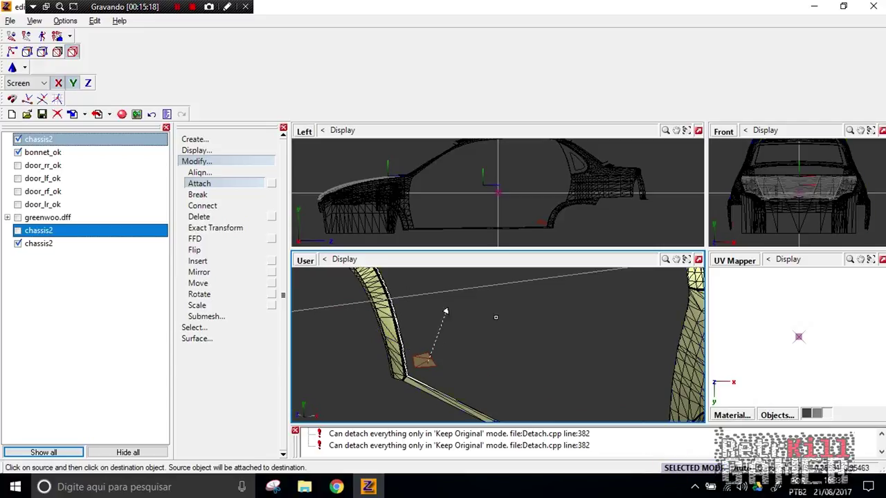
pyautogui.click(18, 230)
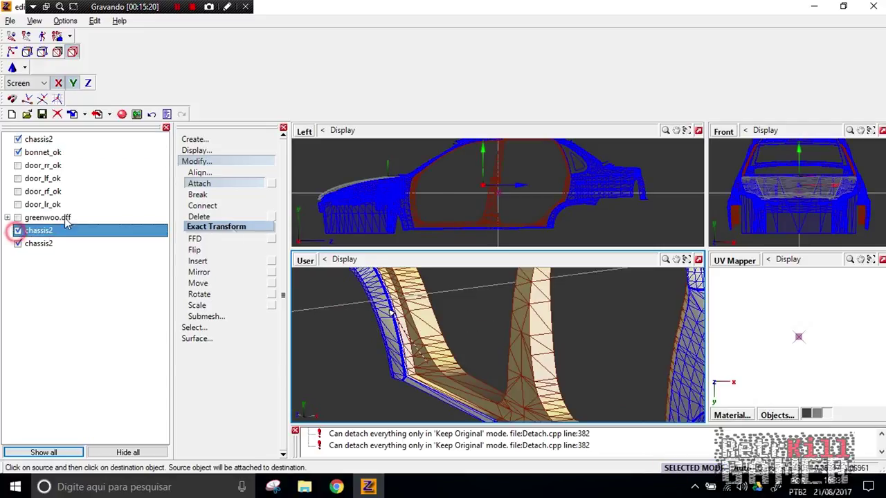
pyautogui.click(431, 345)
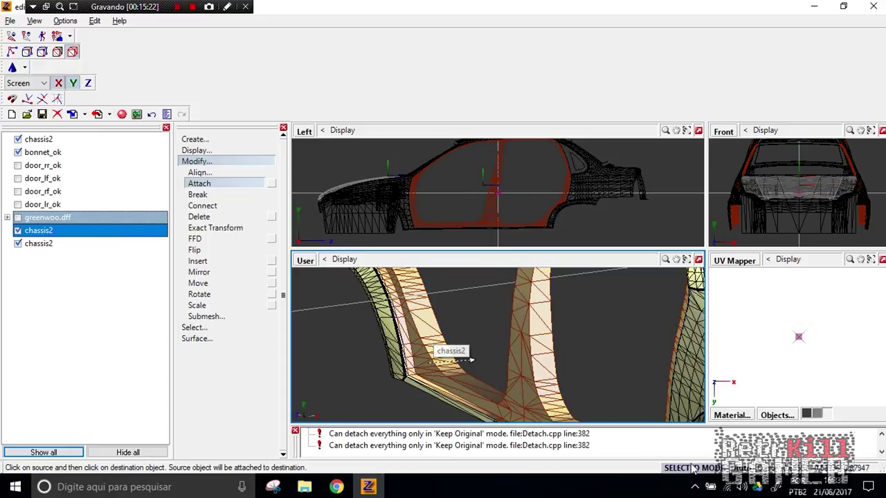
pyautogui.click(536, 362)
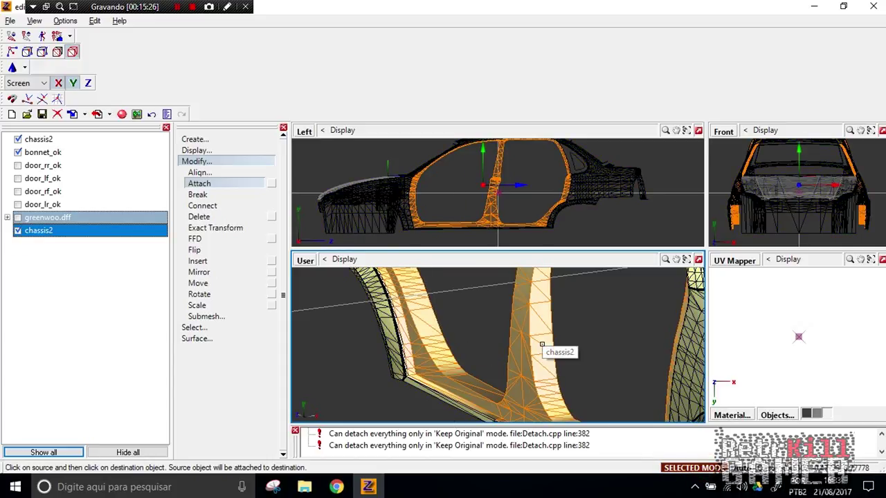
pyautogui.click(398, 325)
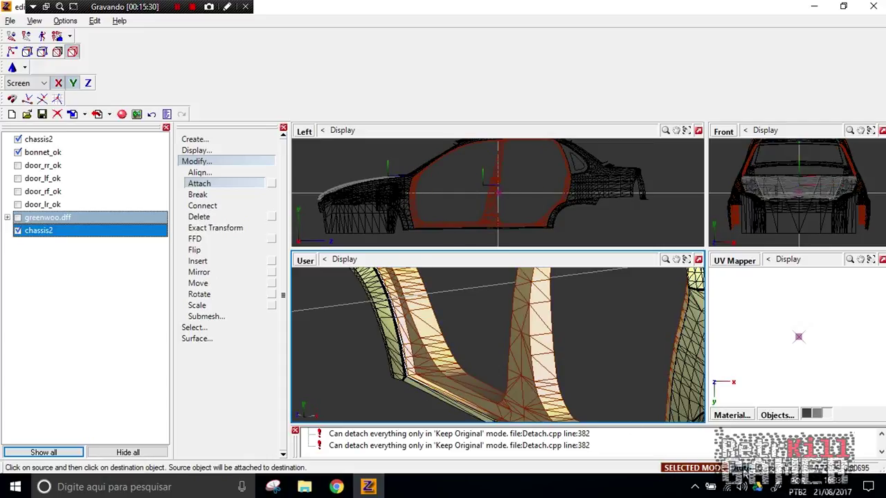
pyautogui.click(705, 471)
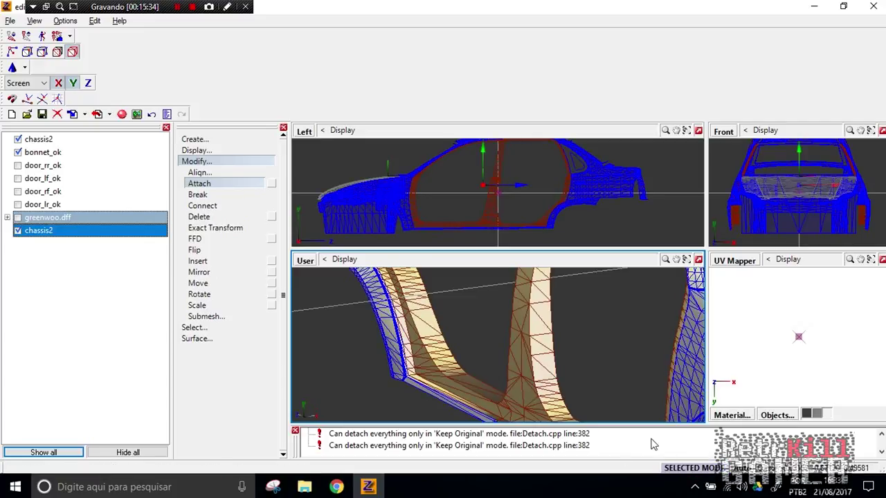
pyautogui.click(498, 370)
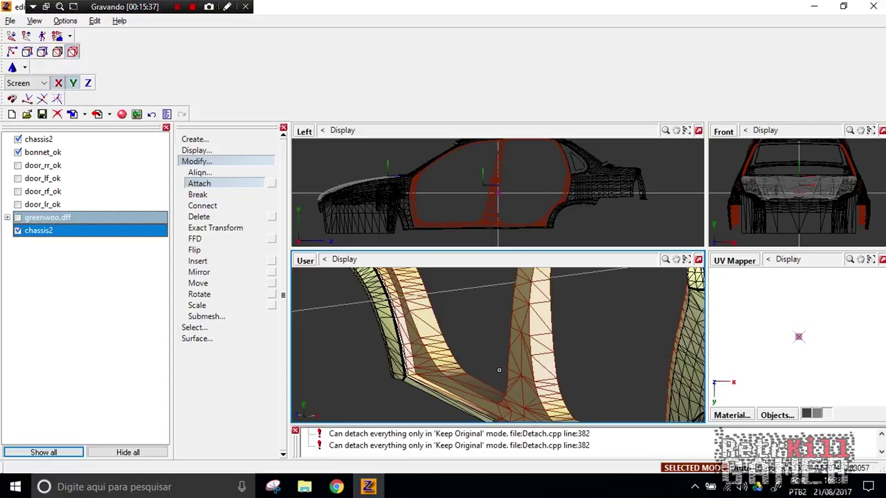
# - Hide the combined door-frame object and save the project
pyautogui.moveTo(468, 309); pyautogui.dragTo(430, 343, button='middle')
pyautogui.scroll(5, 427, 329)
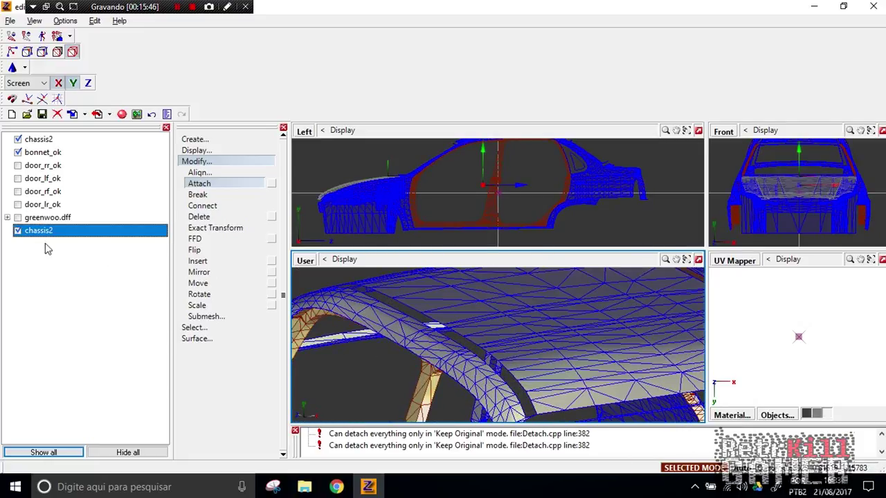
pyautogui.click(17, 231)
pyautogui.click(263, 293)
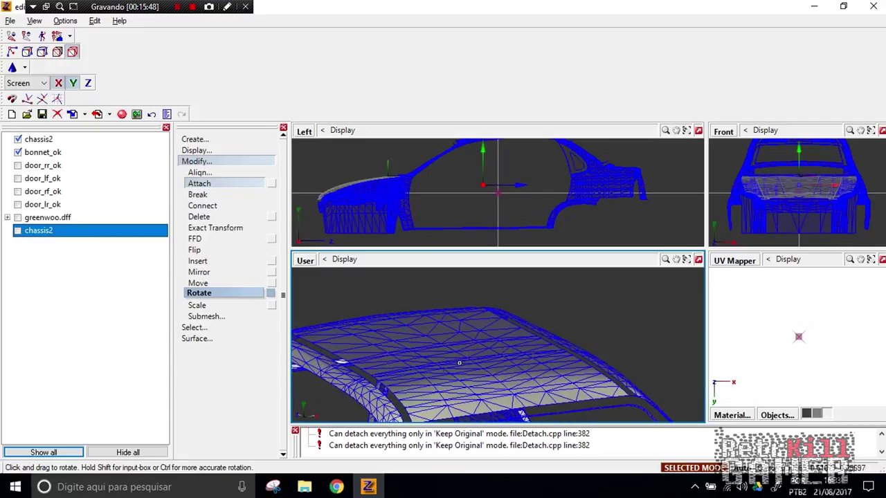
pyautogui.click(231, 273)
pyautogui.click(39, 140)
pyautogui.click(42, 114)
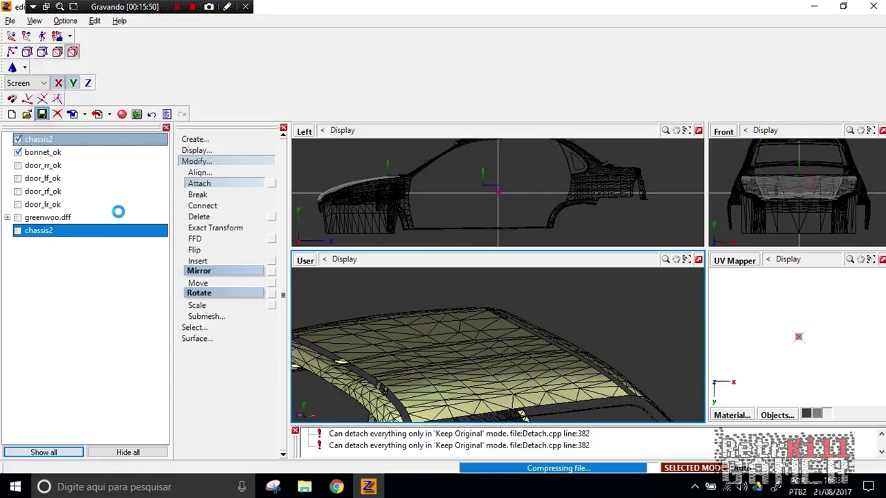
# - Show the four door objects and examine how they sit with the body and bonnet around the car
pyautogui.scroll(-3, 452, 361)
pyautogui.moveTo(452, 361); pyautogui.dragTo(460, 377, button='middle')
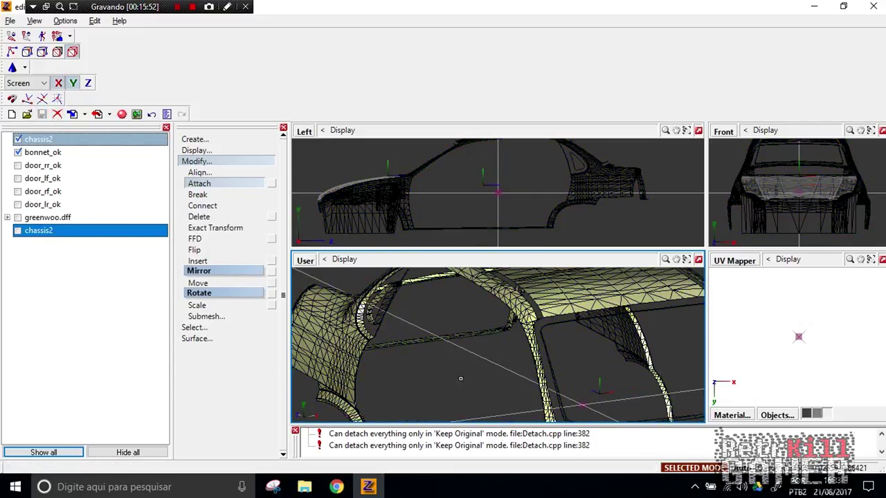
pyautogui.scroll(-2, 460, 378)
pyautogui.click(17, 165)
pyautogui.click(17, 179)
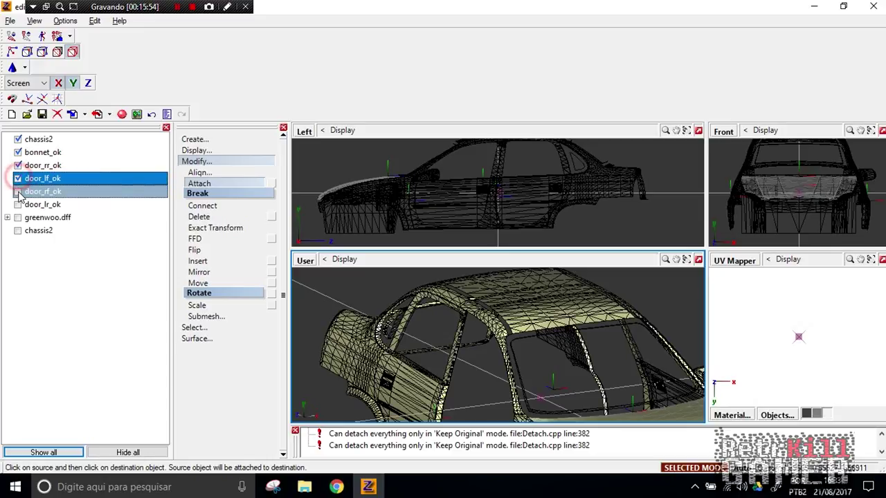
pyautogui.click(17, 191)
pyautogui.click(18, 205)
pyautogui.scroll(-3, 443, 366)
pyautogui.moveTo(443, 366); pyautogui.dragTo(446, 331, button='middle')
pyautogui.scroll(5, 429, 325)
pyautogui.scroll(2, 447, 331)
pyautogui.moveTo(395, 319); pyautogui.dragTo(405, 365, button='middle')
pyautogui.scroll(-3, 409, 285)
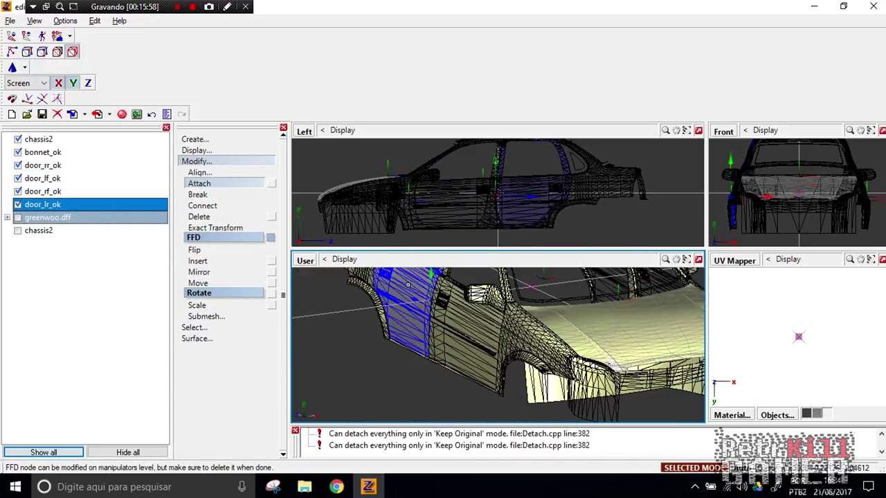
pyautogui.moveTo(393, 290); pyautogui.dragTo(322, 321, button='middle')
pyautogui.scroll(-3, 382, 393)
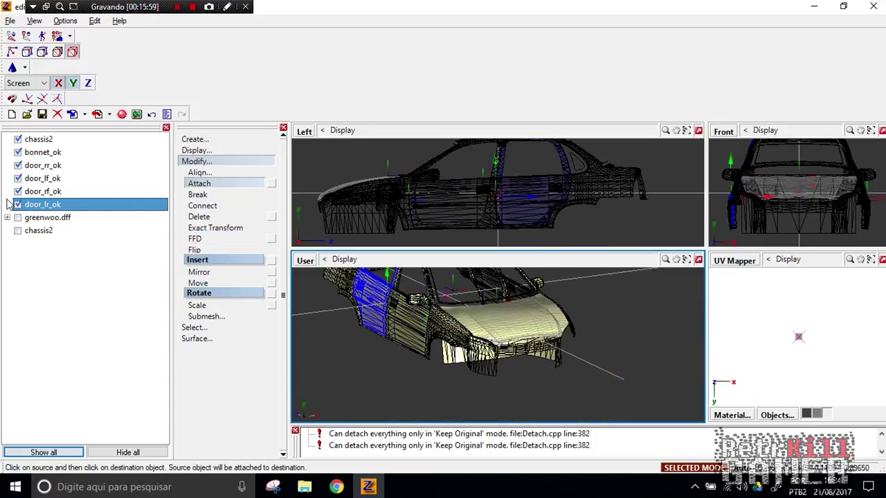
# - Hide the bonnet and all four door objects, keeping only the main chassis2 body visible
pyautogui.click(18, 152)
pyautogui.click(18, 166)
pyautogui.click(19, 179)
pyautogui.click(19, 192)
pyautogui.click(19, 205)
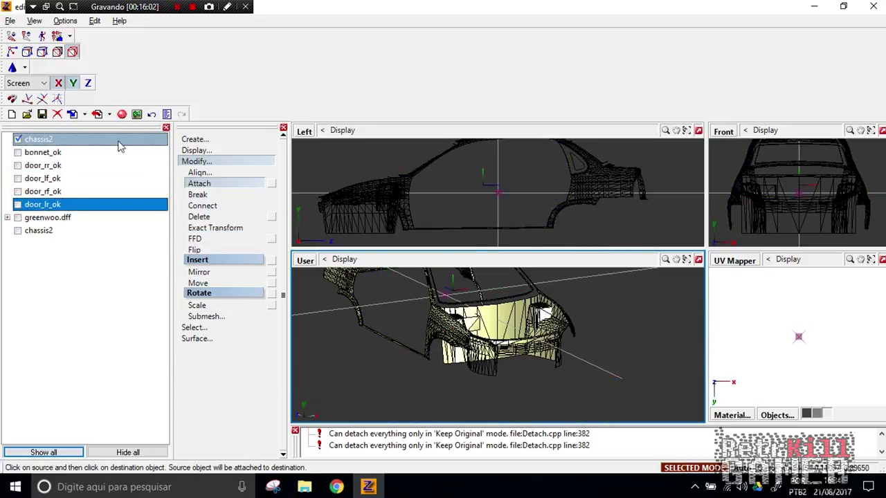
# - Select the inner engine-bay and front-end polygon groups of chassis2 at polygon level with Separated selection
pyautogui.click(546, 323)
pyautogui.click(57, 51)
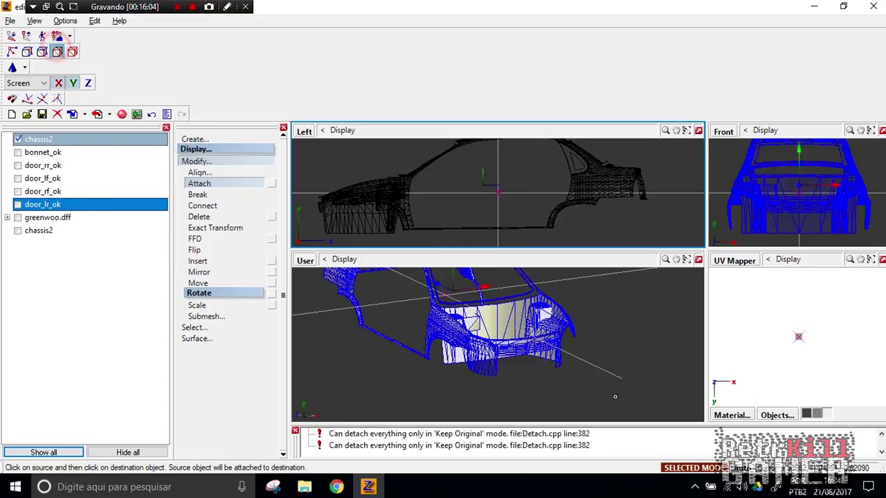
pyautogui.click(513, 311)
pyautogui.scroll(4, 510, 308)
pyautogui.scroll(2, 490, 286)
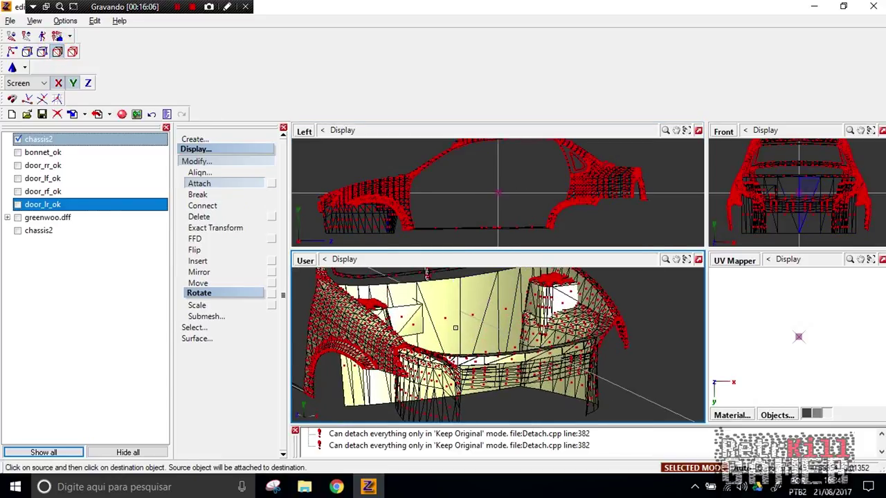
pyautogui.click(207, 327)
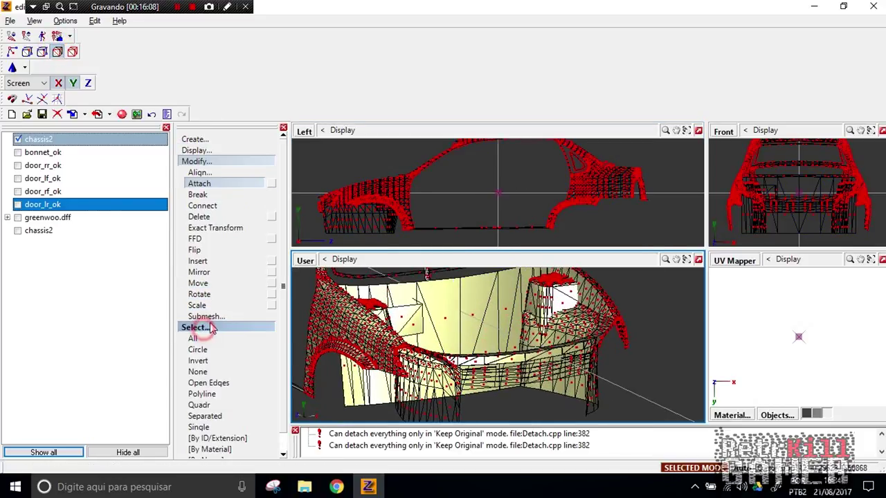
pyautogui.click(206, 415)
pyautogui.rightClick(444, 313)
pyautogui.moveTo(446, 316); pyautogui.dragTo(543, 368, button='middle')
pyautogui.scroll(2, 467, 355)
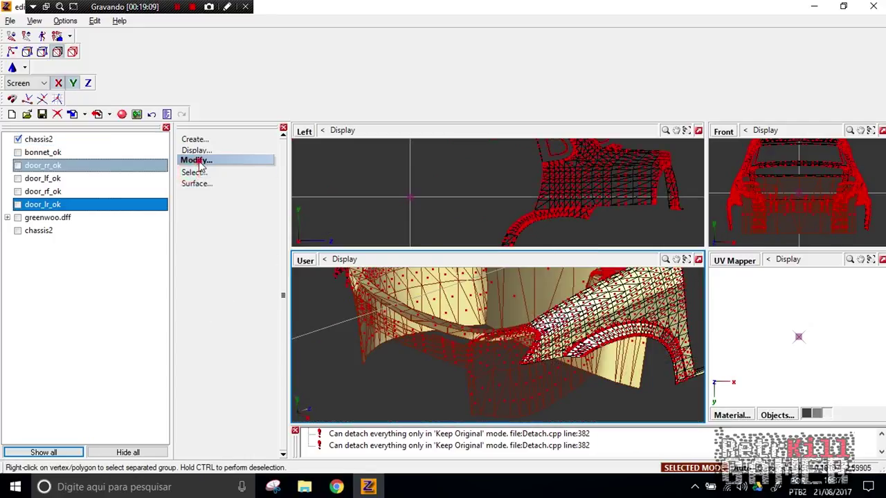
# - Detach the selected inner polygons from chassis2 into a separate object and hide that object
pyautogui.click(197, 161)
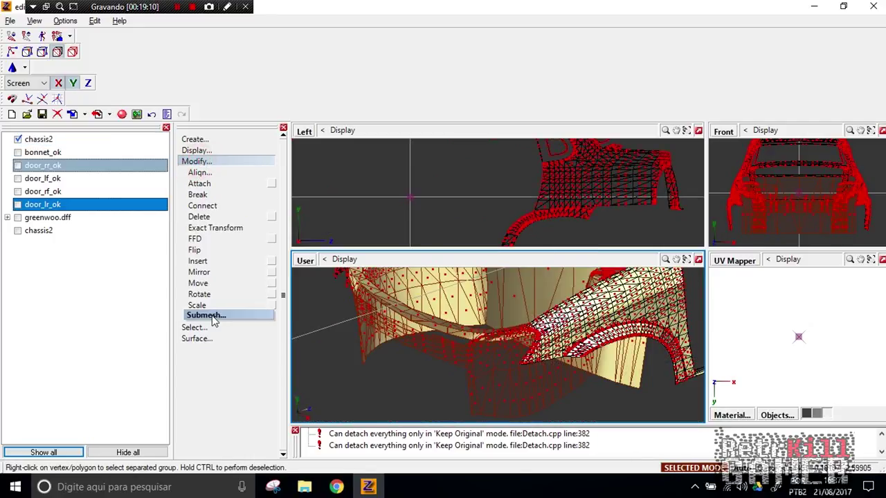
pyautogui.click(206, 316)
pyautogui.click(215, 363)
pyautogui.click(418, 389)
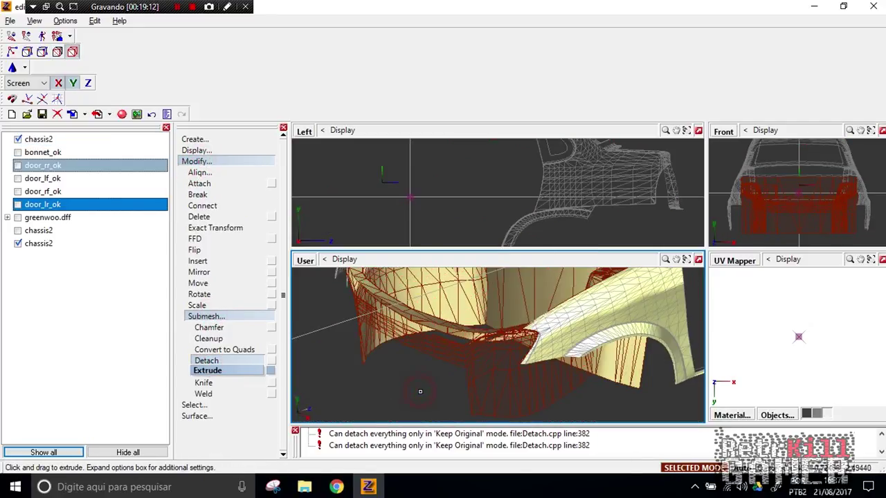
pyautogui.click(21, 243)
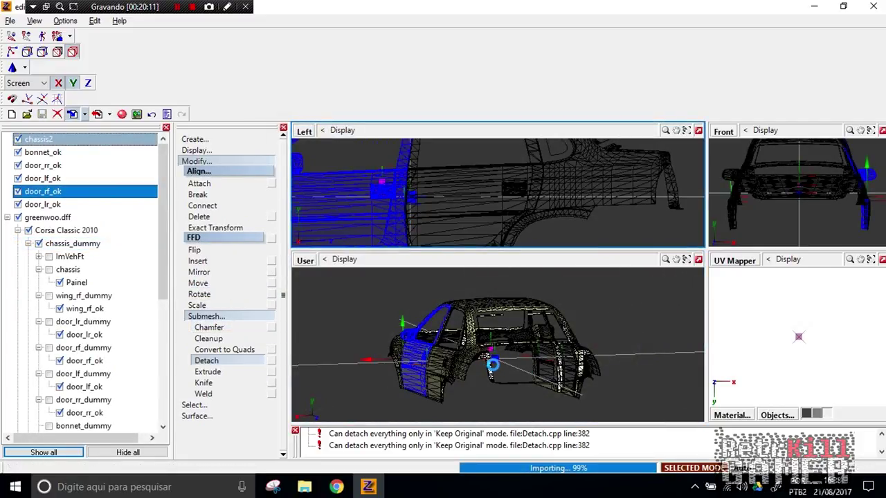
# - Examine the vehiclegeneric256 and vehiclescratch64 [trans] materials in the Materials Editor
pyautogui.click(120, 278)
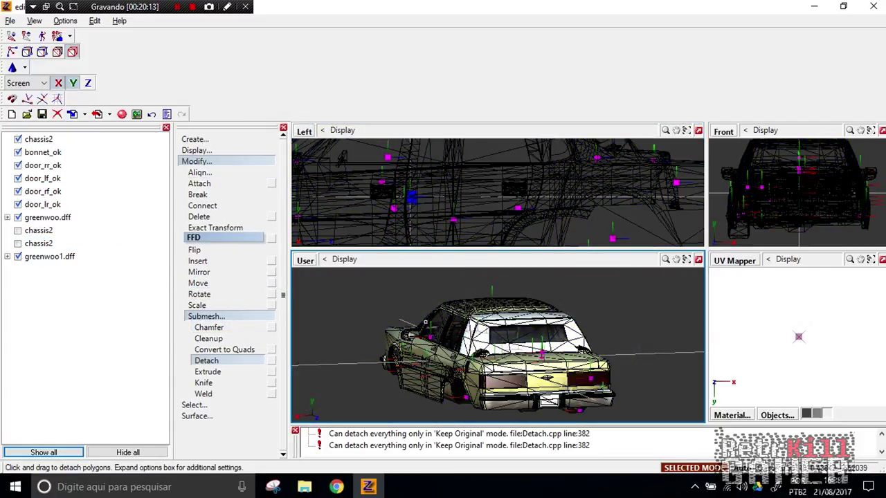
pyautogui.click(35, 139)
pyautogui.click(136, 115)
pyautogui.scroll(-6, 263, 162)
pyautogui.scroll(5, 266, 160)
pyautogui.click(256, 124)
pyautogui.scroll(-5, 269, 133)
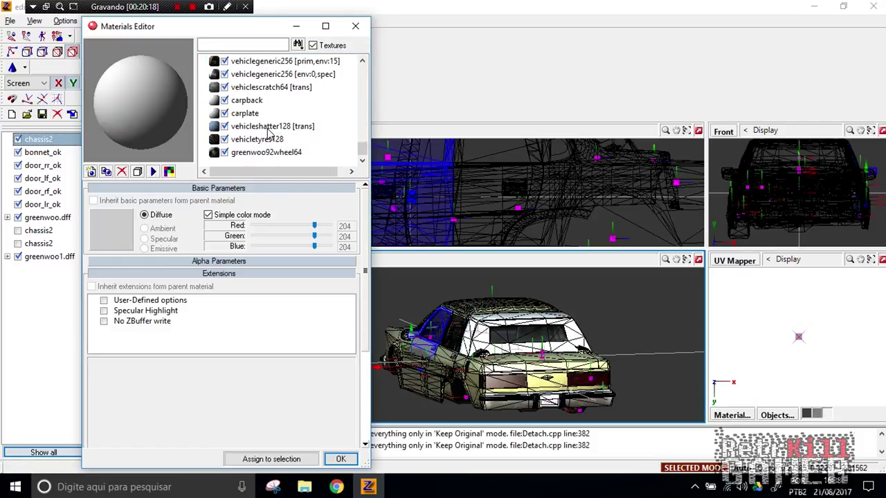
pyautogui.click(308, 62)
pyautogui.click(295, 74)
pyautogui.click(303, 88)
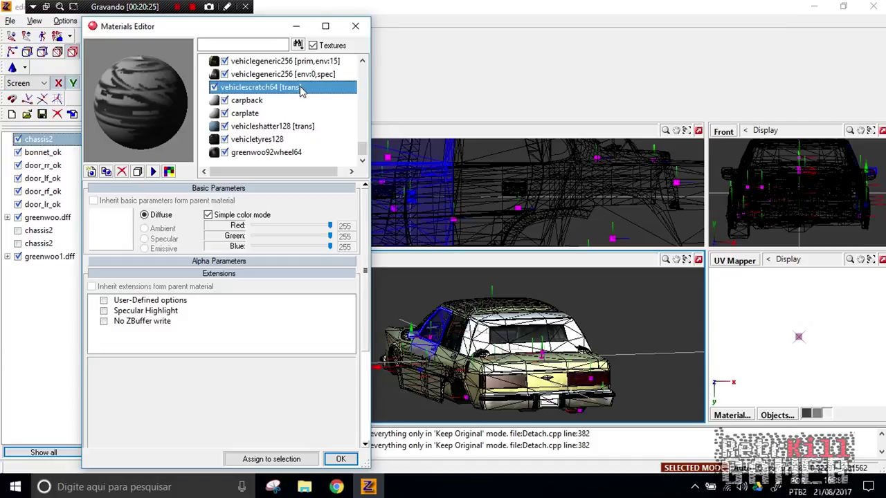
pyautogui.click(354, 26)
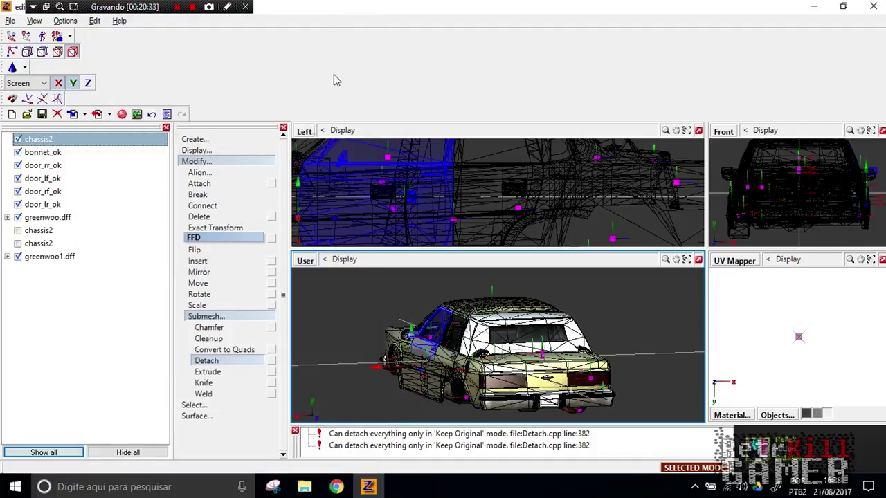
# - Hide the greenwoo1.dff model and set the UV channels of door_lr_ok to 2 in its vertex format
pyautogui.click(20, 256)
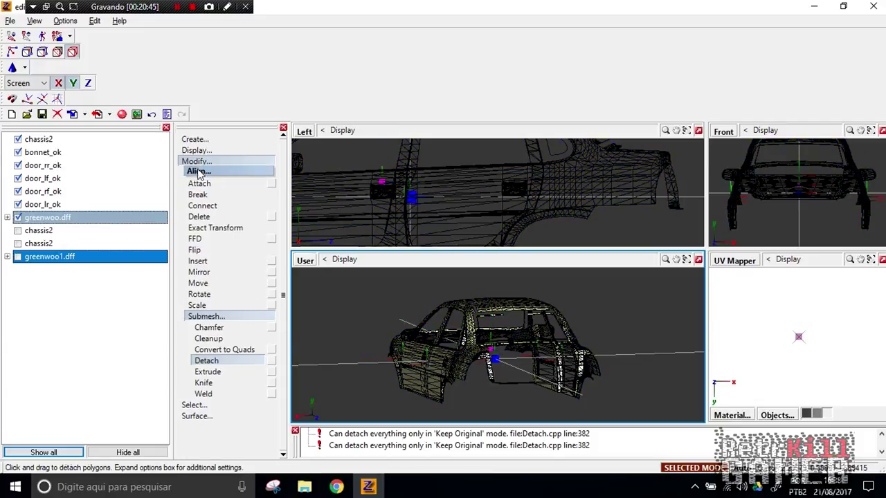
pyautogui.click(257, 163)
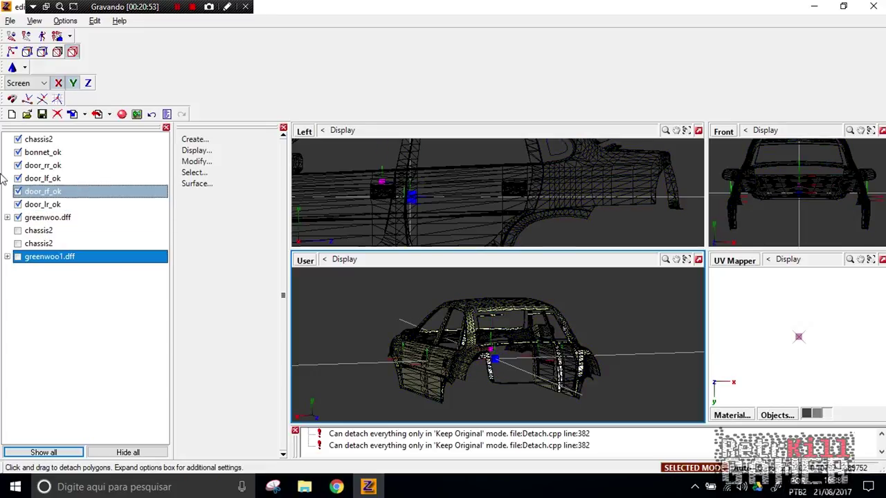
pyautogui.rightClick(52, 206)
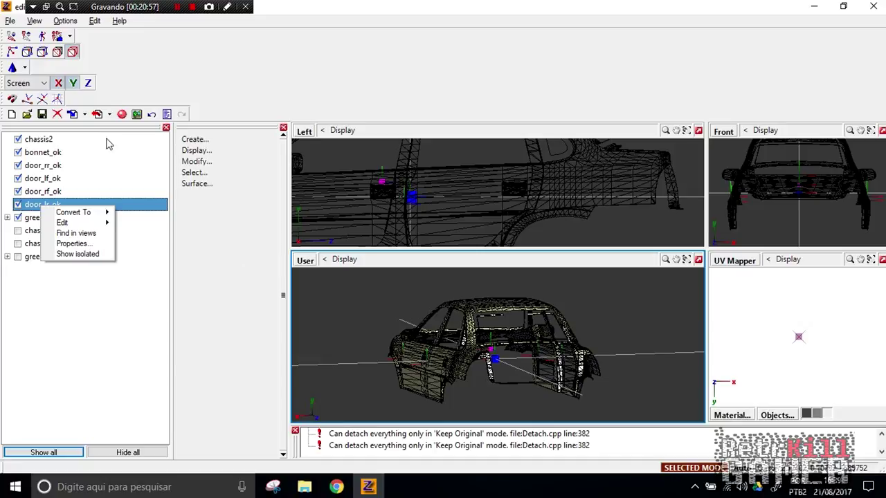
pyautogui.click(73, 243)
pyautogui.click(447, 215)
pyautogui.click(440, 213)
pyautogui.click(456, 239)
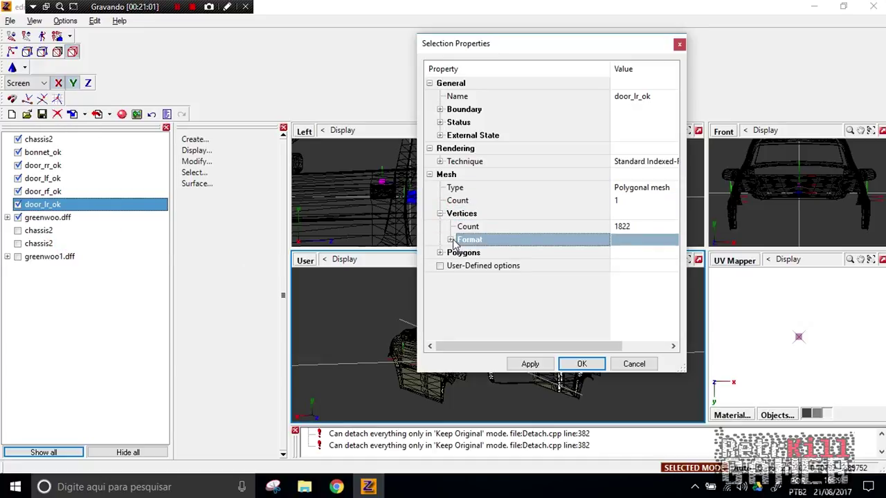
pyautogui.click(450, 239)
pyautogui.click(576, 296)
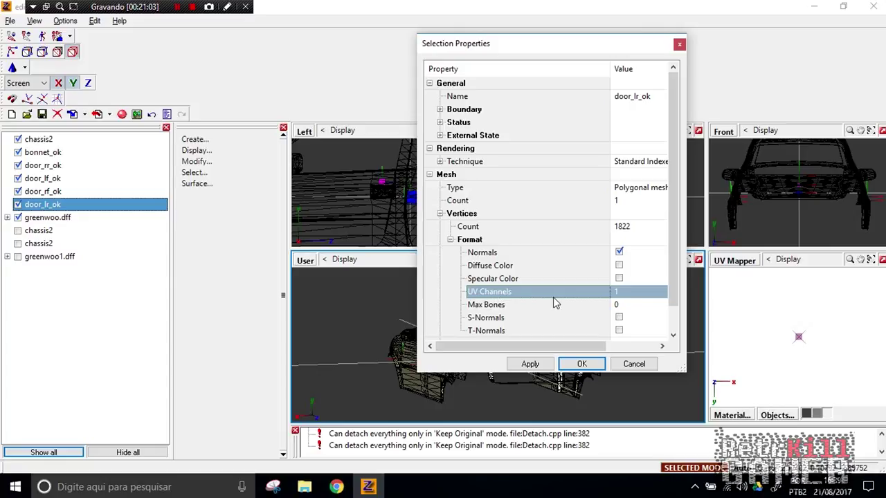
pyautogui.click(637, 293)
pyautogui.click(661, 288)
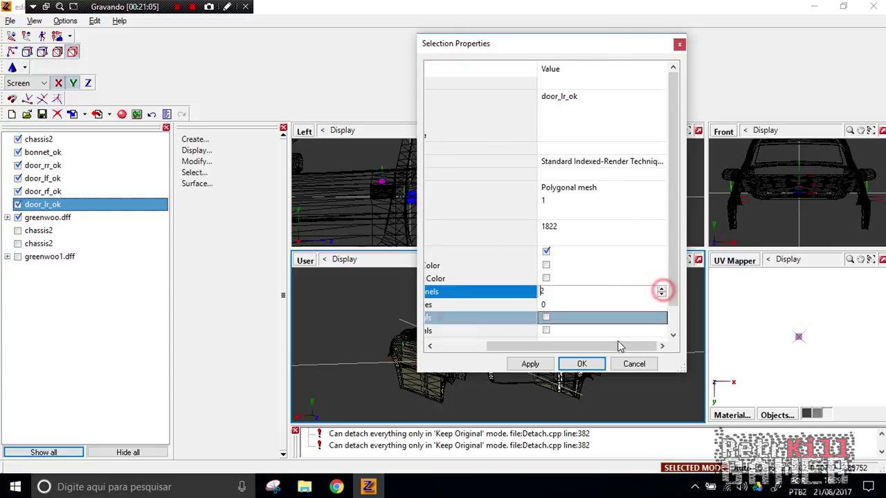
pyautogui.click(583, 366)
# - Set the UV channels of door_rf_ok to 2 in its vertex format
pyautogui.rightClick(51, 194)
pyautogui.click(77, 229)
pyautogui.click(534, 291)
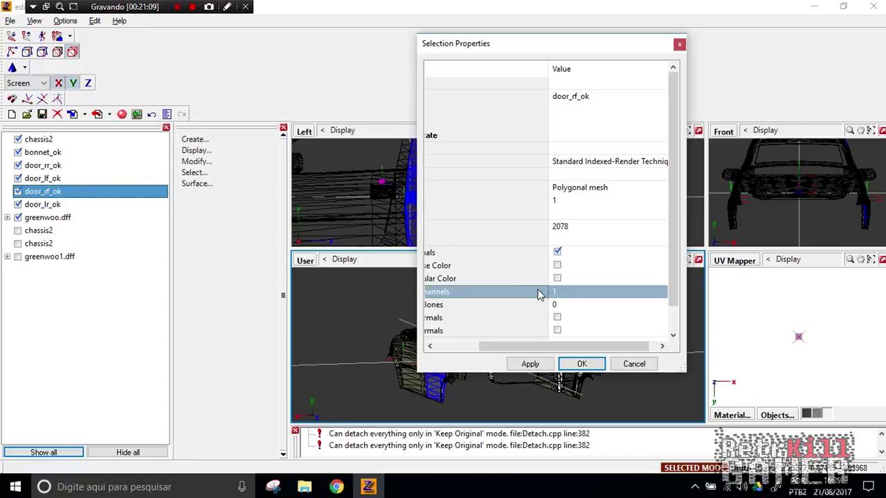
pyautogui.click(563, 292)
pyautogui.click(661, 289)
pyautogui.click(588, 363)
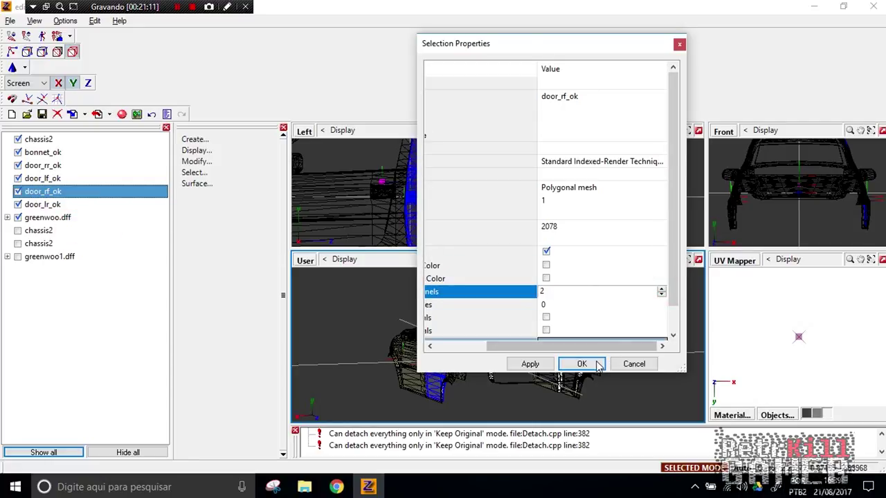
# - Set the UV channels of the detached door_lf_ok object to 2 in its vertex format
pyautogui.rightClick(49, 180)
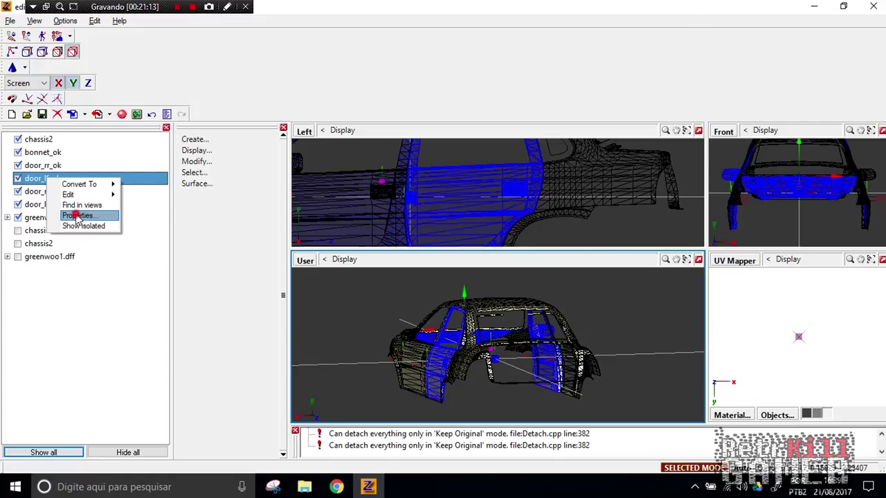
pyautogui.click(78, 215)
pyautogui.click(510, 286)
pyautogui.click(575, 291)
pyautogui.click(663, 289)
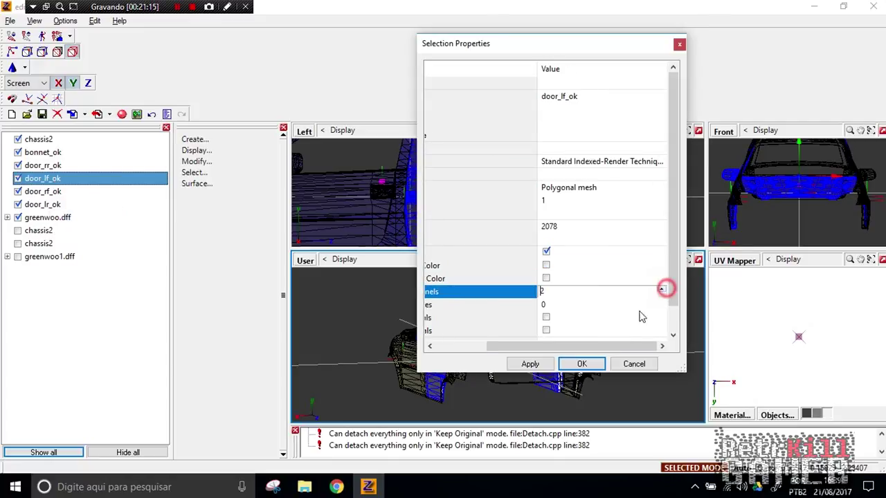
pyautogui.click(582, 364)
# - Set the UV channels of the detached door_rr_ok object to 2
pyautogui.rightClick(38, 167)
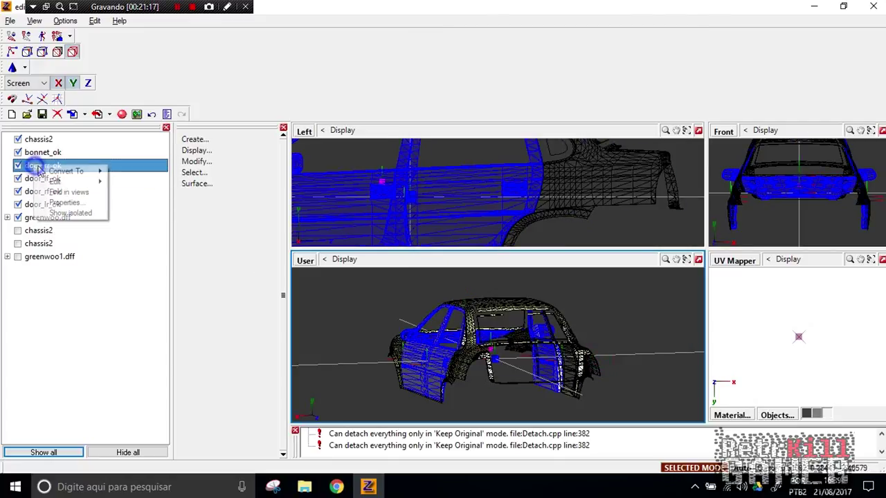
pyautogui.click(69, 201)
pyautogui.click(599, 291)
pyautogui.click(597, 291)
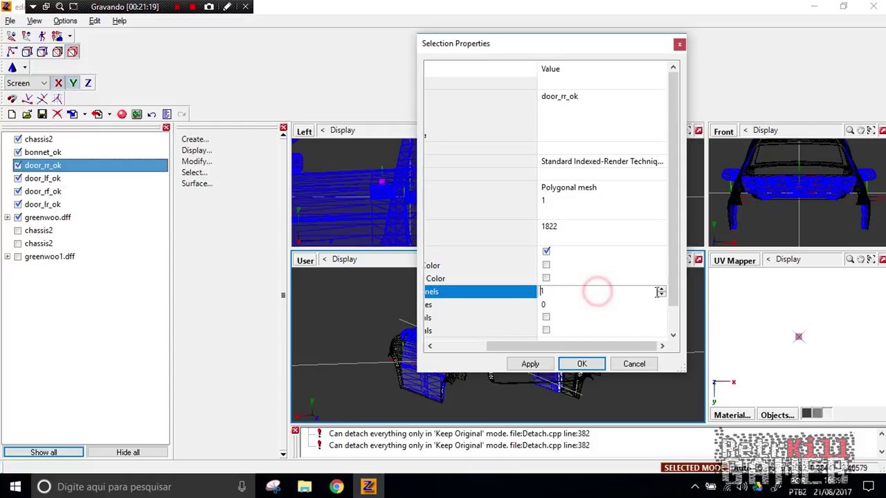
pyautogui.click(583, 363)
# - Set the UV channels of the detached bonnet_ok object to 2
pyautogui.click(44, 153)
pyautogui.rightClick(44, 153)
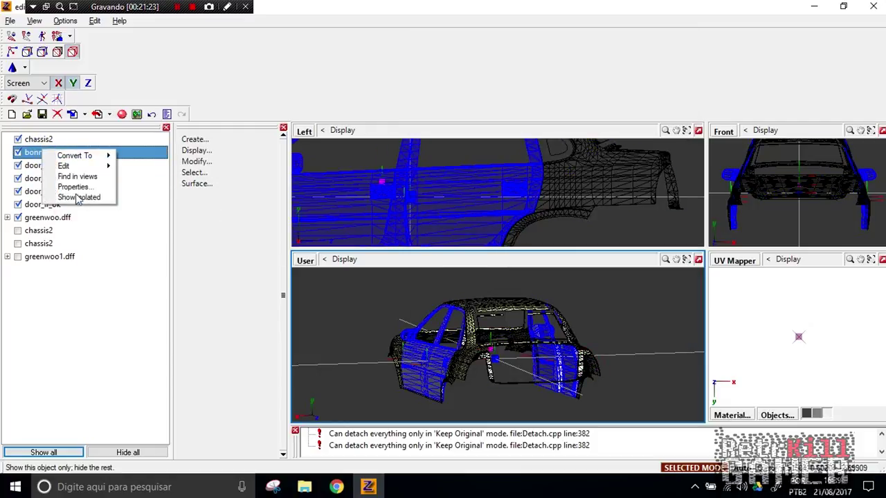
pyautogui.click(75, 189)
pyautogui.click(583, 294)
pyautogui.click(584, 294)
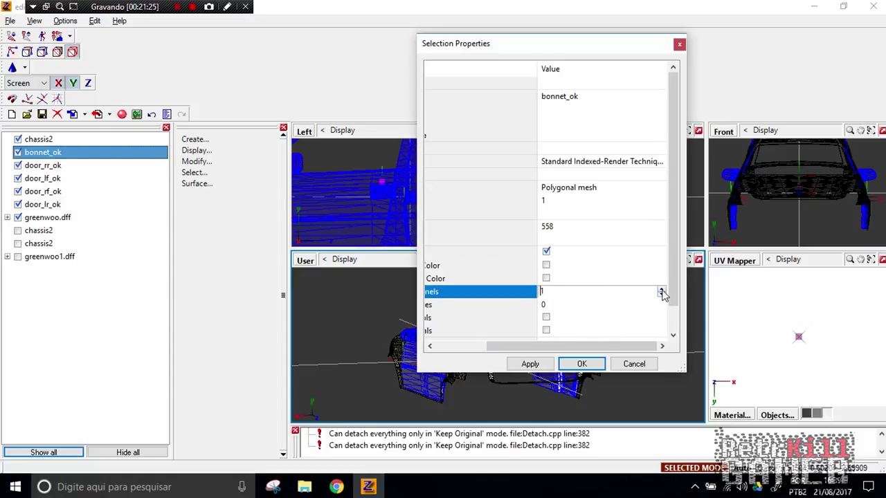
pyautogui.click(582, 364)
# - Set the UV channels of the first chassis2 object, listed above bonnet_ok, to 2 and save the scene
pyautogui.click(36, 139)
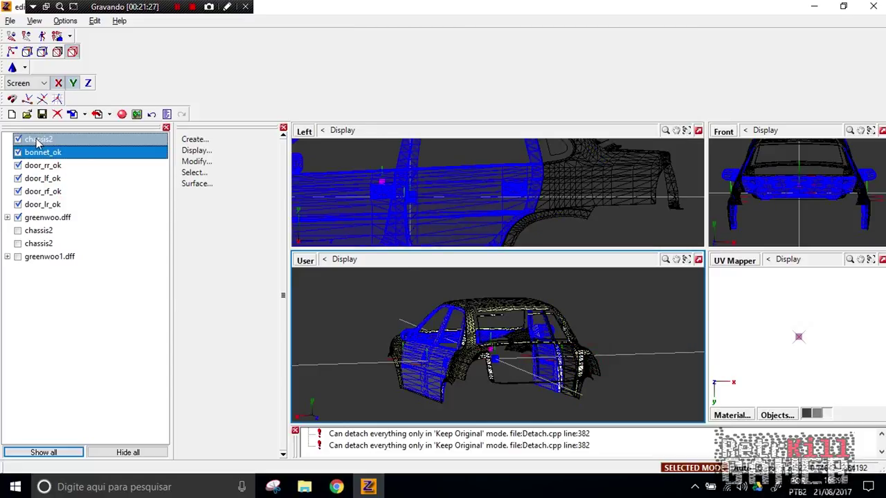
pyautogui.rightClick(36, 139)
pyautogui.click(67, 175)
pyautogui.click(578, 291)
pyautogui.click(577, 291)
pyautogui.click(662, 287)
pyautogui.click(582, 363)
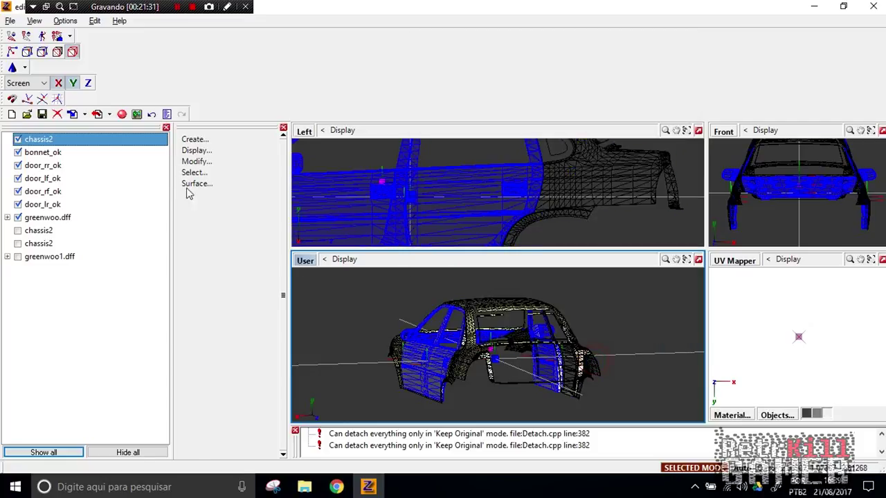
pyautogui.click(42, 114)
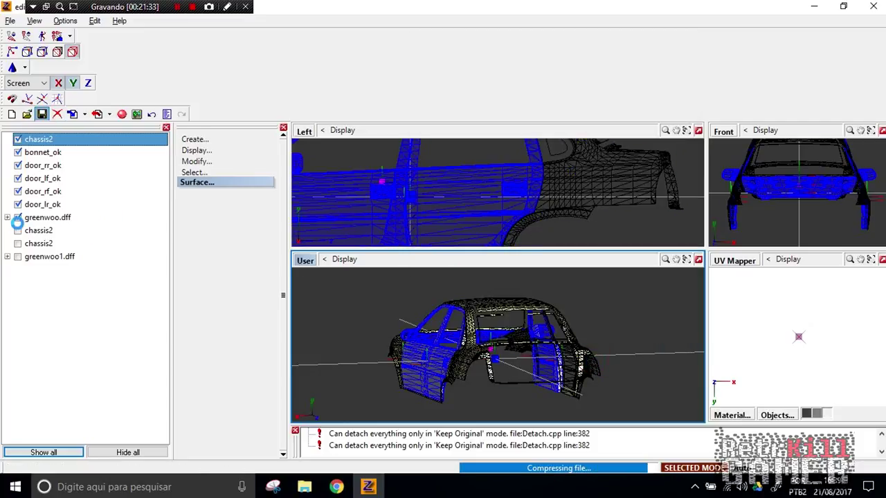
# - Show the chassis2 object listed directly below greenwoo.dff and set its UV channels to 2
pyautogui.rightClick(18, 234)
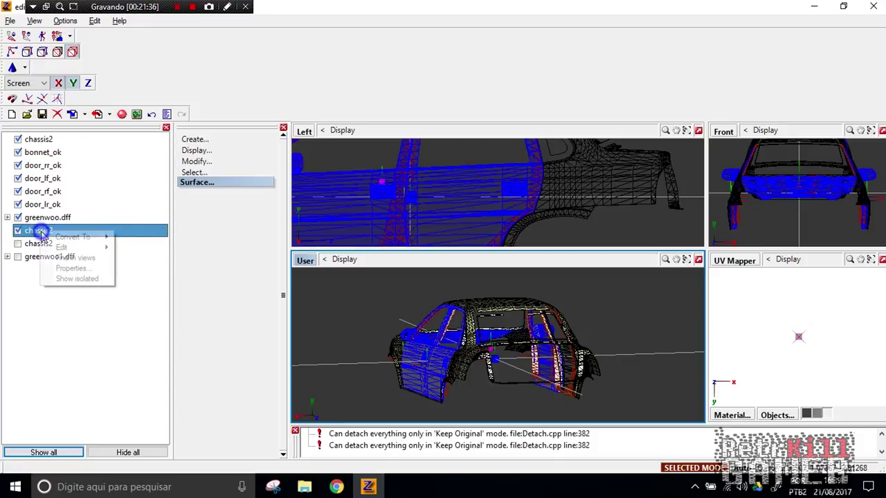
pyautogui.click(78, 268)
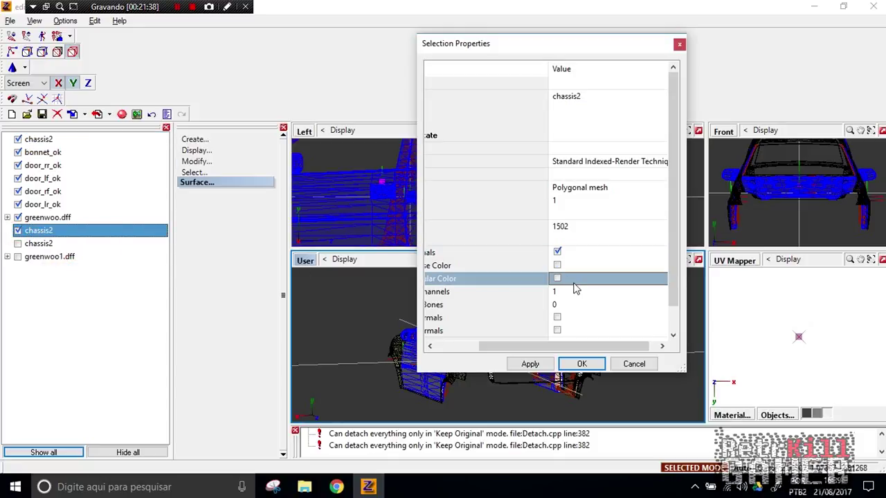
pyautogui.click(575, 292)
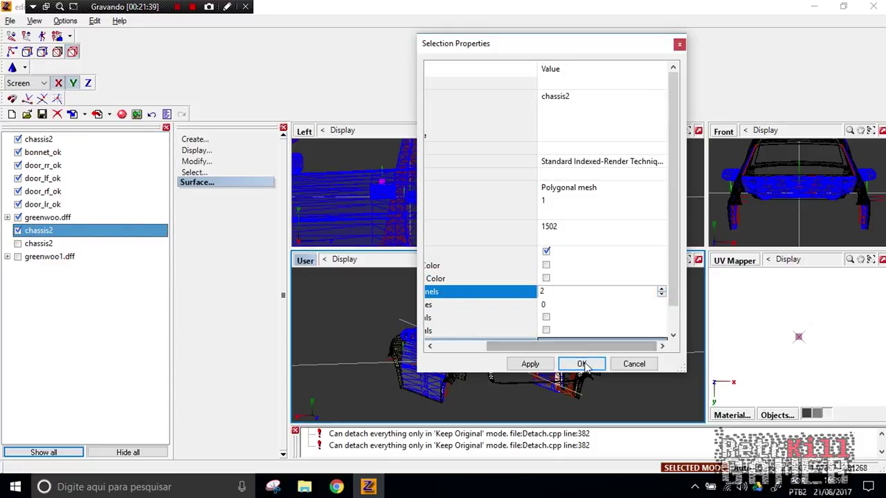
pyautogui.click(581, 363)
# - Show the last chassis2 object, listed just above greenwoo1.dff, and set its UV channels to 2
pyautogui.click(42, 244)
pyautogui.click(19, 244)
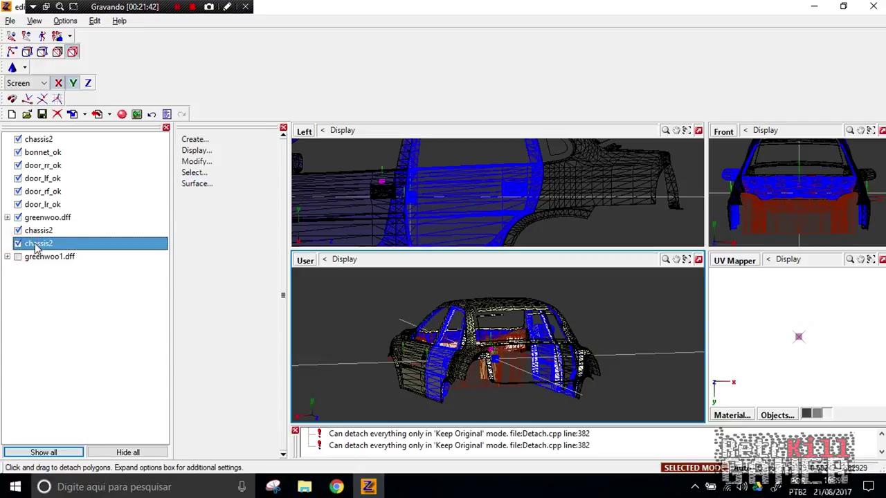
pyautogui.rightClick(35, 247)
pyautogui.click(66, 280)
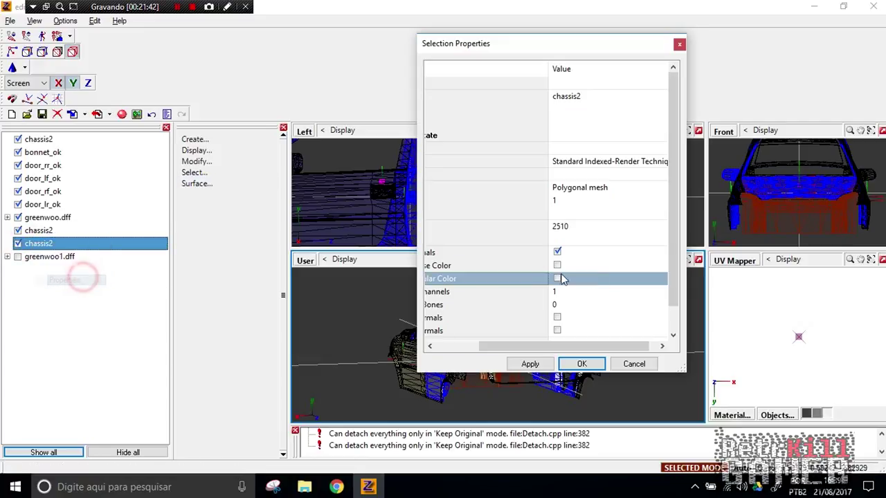
pyautogui.click(585, 291)
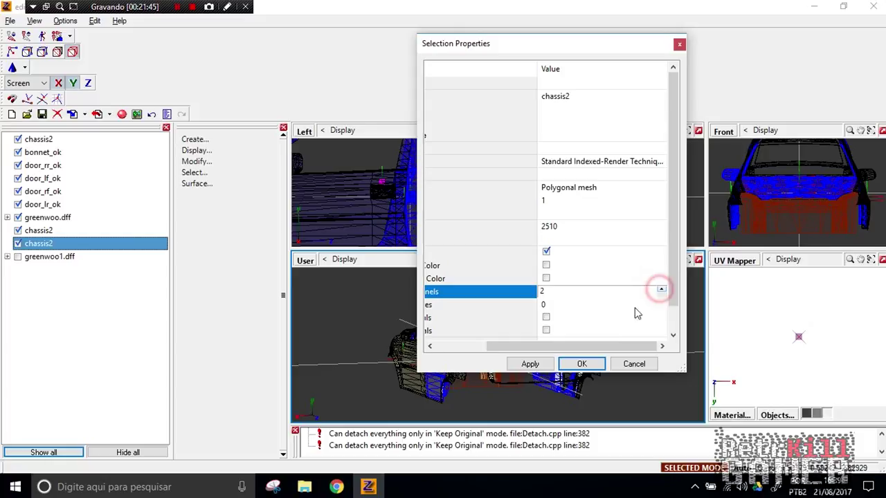
pyautogui.click(582, 363)
# - Hide both chassis2 objects listed between greenwoo.dff and greenwoo1.dff
pyautogui.keyDown('ctrl'); pyautogui.click(19, 232); pyautogui.keyUp('ctrl')
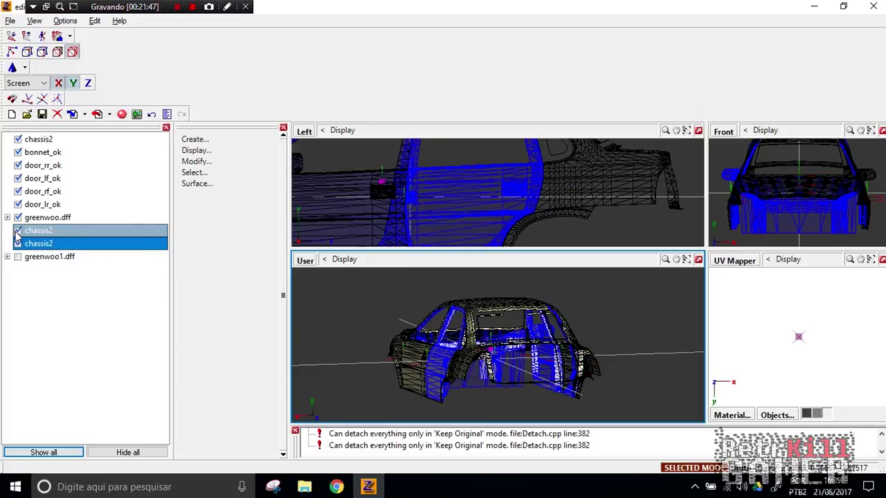
pyautogui.click(18, 231)
pyautogui.click(17, 244)
# - Show the chassis mesh under chassis_dummy of Corsa Classic 2010 in greenwoo.dff and set its UV channels to 2
pyautogui.click(6, 217)
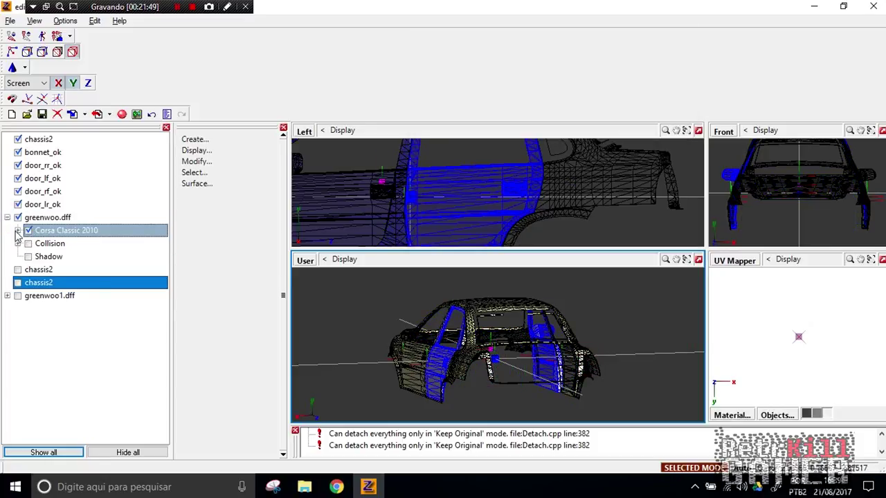
pyautogui.click(18, 230)
pyautogui.click(37, 244)
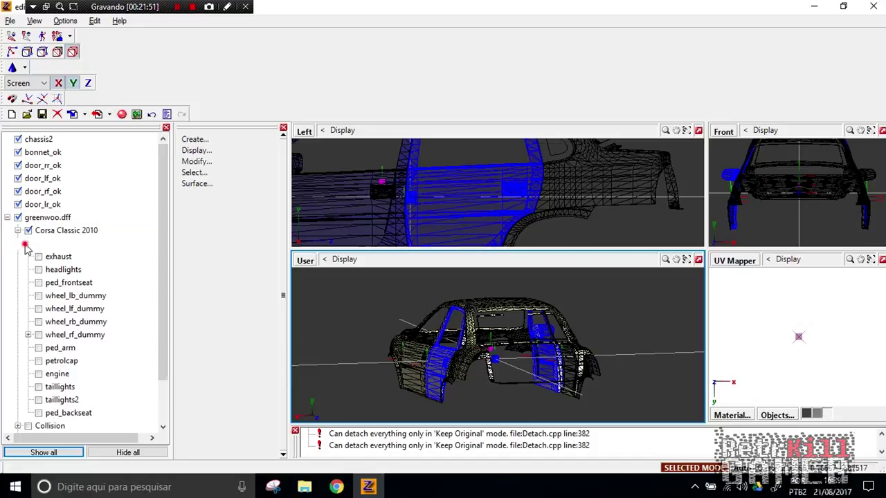
pyautogui.click(28, 243)
pyautogui.click(52, 257)
pyautogui.click(59, 270)
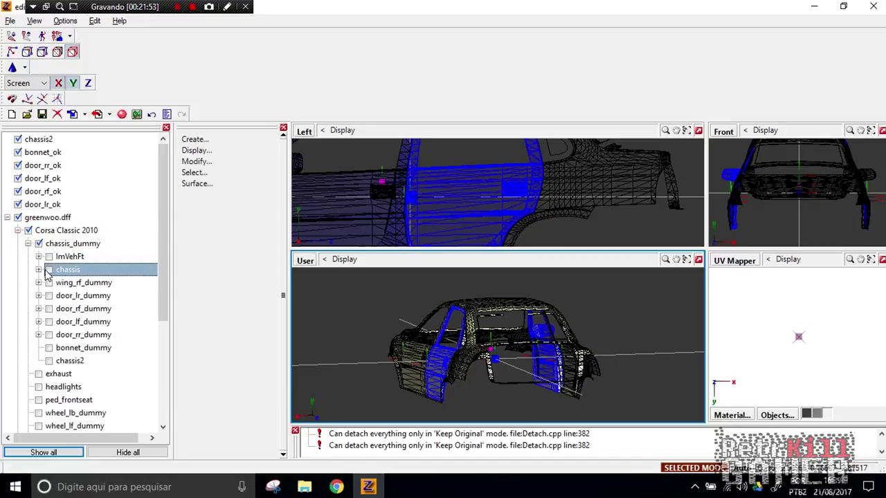
pyautogui.click(39, 270)
pyautogui.click(49, 270)
pyautogui.rightClick(66, 270)
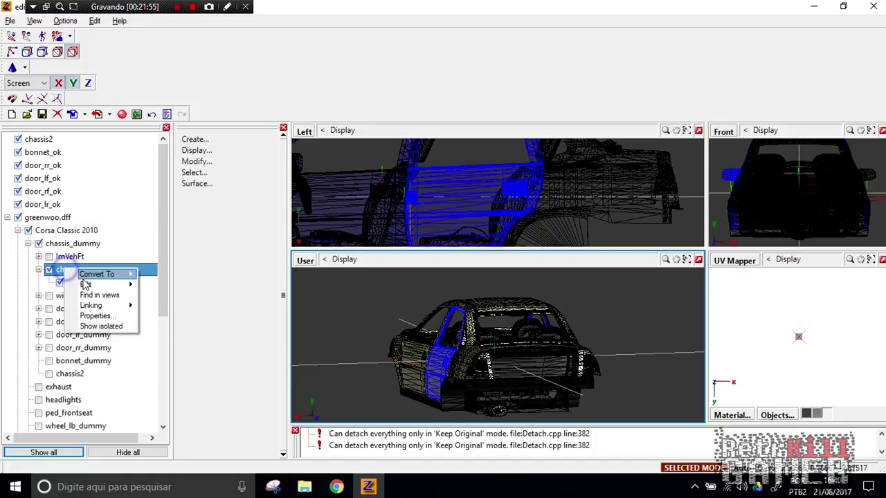
pyautogui.click(99, 316)
pyautogui.click(559, 291)
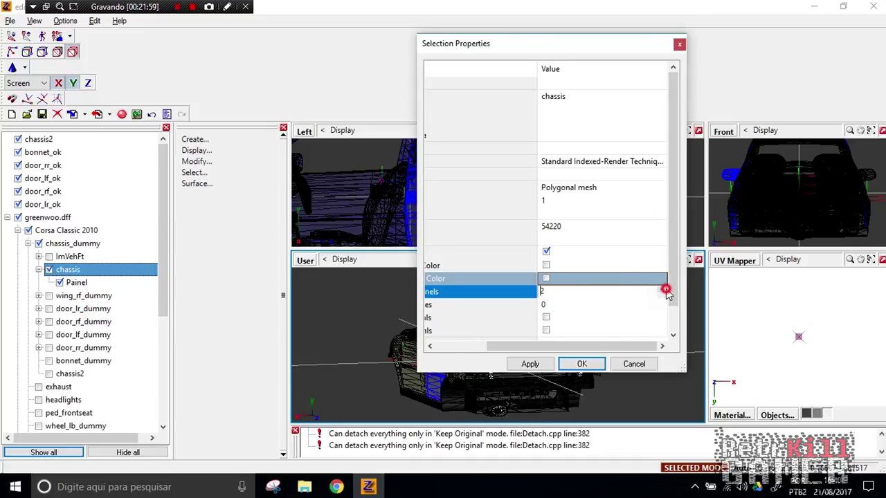
pyautogui.click(665, 290)
# - Check the UV channels of the Painel mesh under chassis
pyautogui.rightClick(77, 283)
pyautogui.click(101, 332)
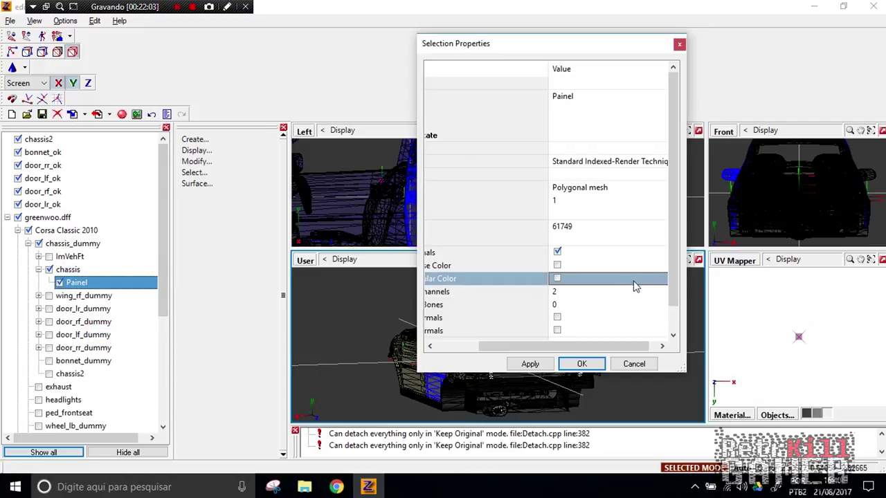
pyautogui.click(581, 364)
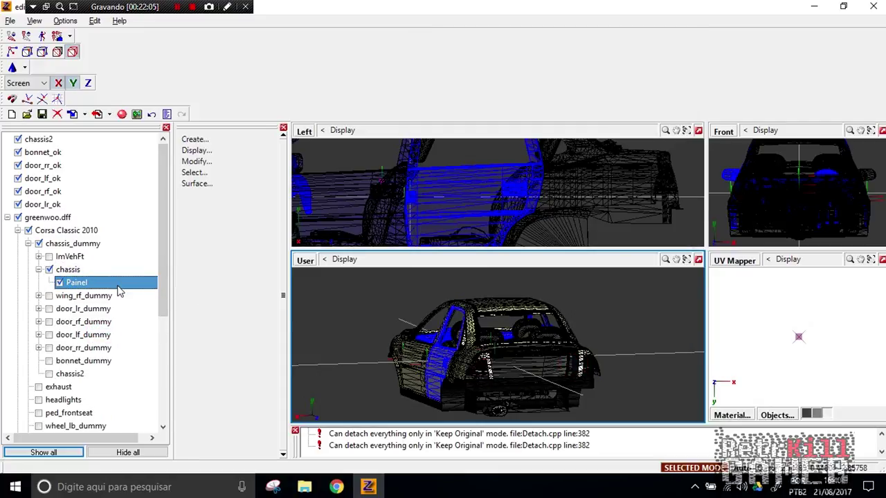
# - Show wing_rf_dummy and give its wing_rf_ok mesh a second UV channel
pyautogui.click(40, 295)
pyautogui.rightClick(72, 309)
pyautogui.click(103, 353)
pyautogui.click(579, 292)
pyautogui.click(581, 364)
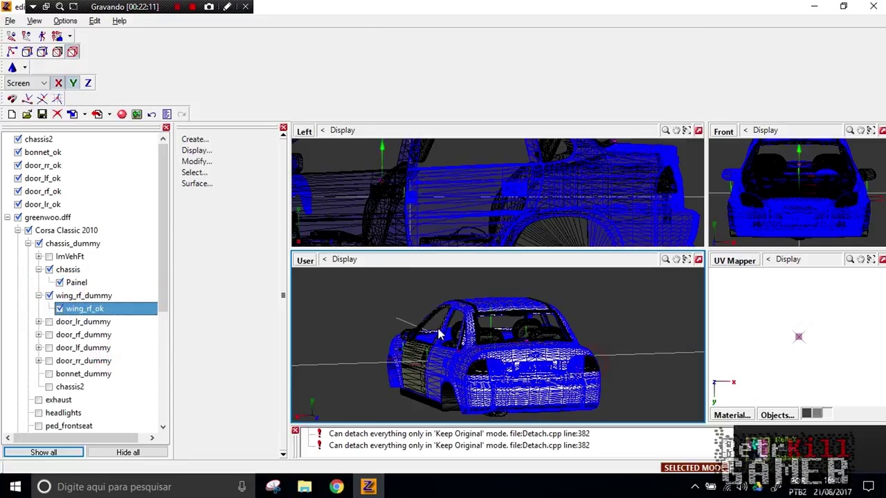
# - Show door_lr_dummy in greenwoo.dff and set the UV channels of its door_lr_ok mesh to 2
pyautogui.click(39, 322)
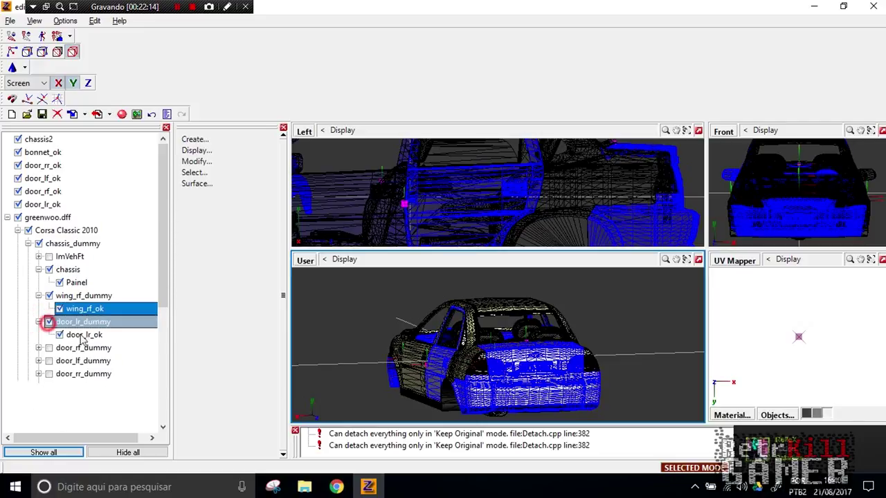
pyautogui.rightClick(94, 335)
pyautogui.click(128, 383)
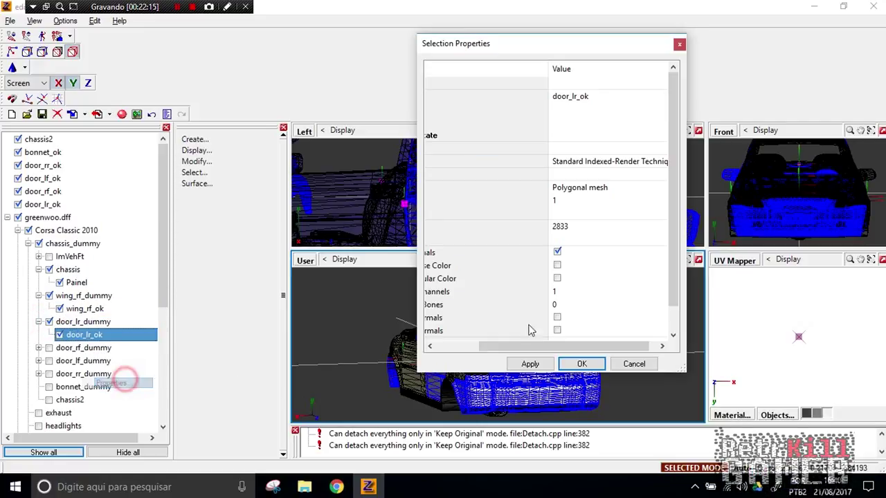
pyautogui.click(594, 290)
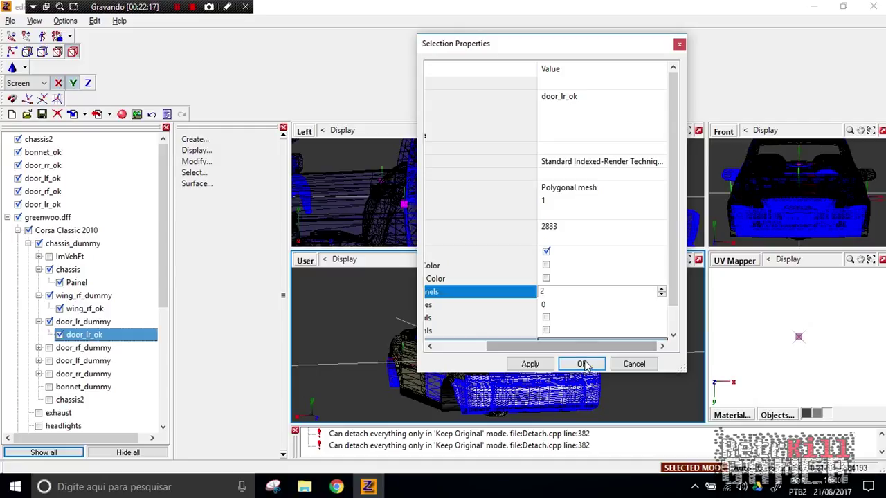
pyautogui.click(581, 364)
# - Show door_rf_dummy in greenwoo.dff and set the UV channels of its door_rf_ok mesh to 2
pyautogui.click(40, 347)
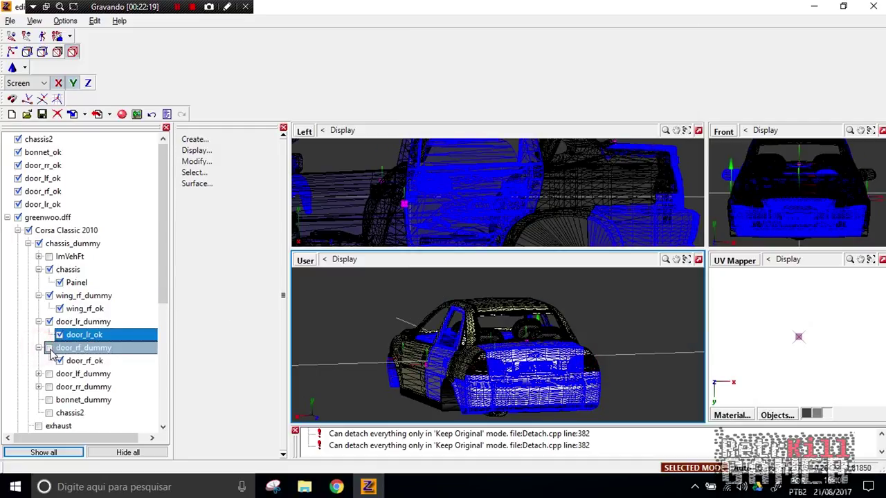
pyautogui.click(83, 360)
pyautogui.rightClick(89, 360)
pyautogui.click(127, 409)
pyautogui.click(568, 290)
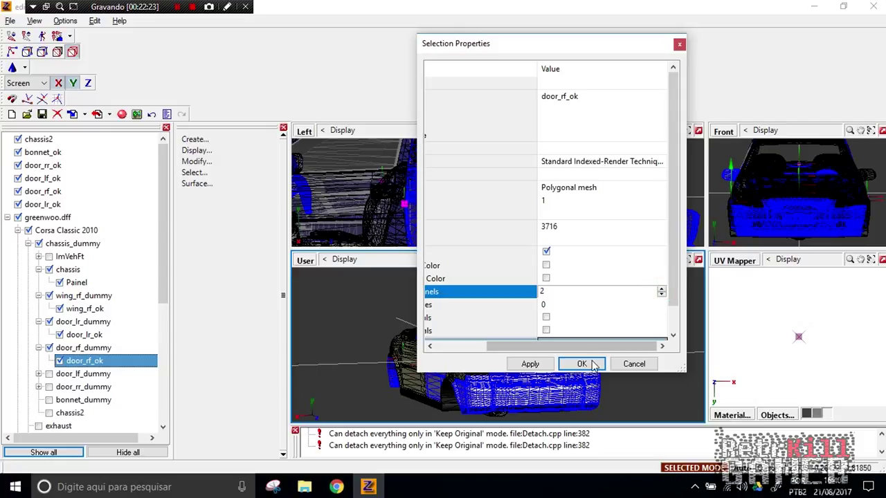
pyautogui.click(581, 364)
# - Show door_lf_dummy in greenwoo.dff and set the UV channels of its door_lf_ok mesh to 2
pyautogui.click(39, 374)
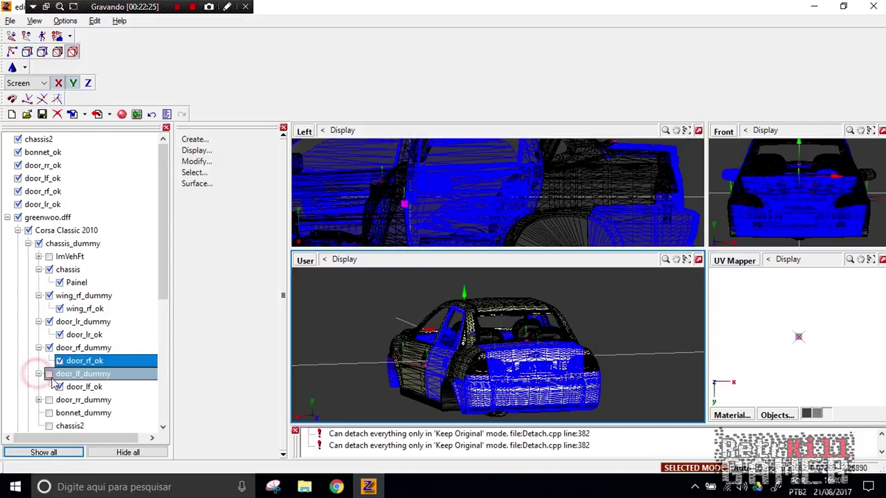
pyautogui.click(83, 387)
pyautogui.rightClick(88, 386)
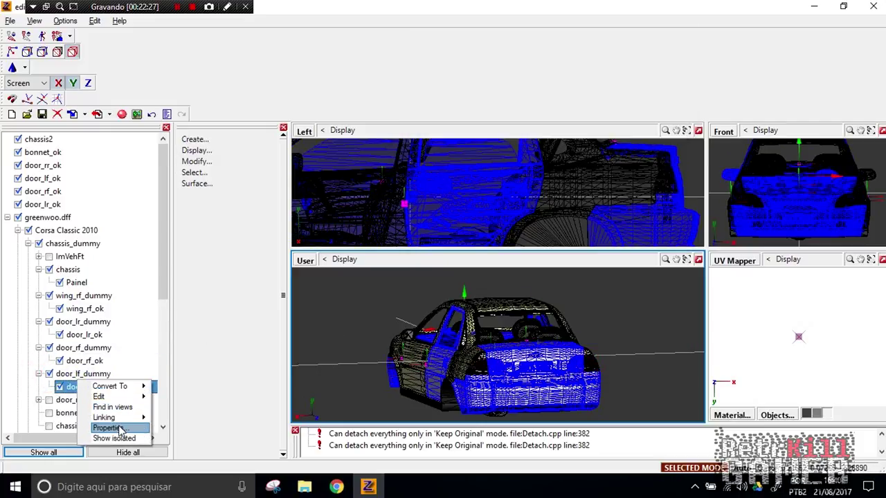
pyautogui.click(110, 427)
pyautogui.click(567, 292)
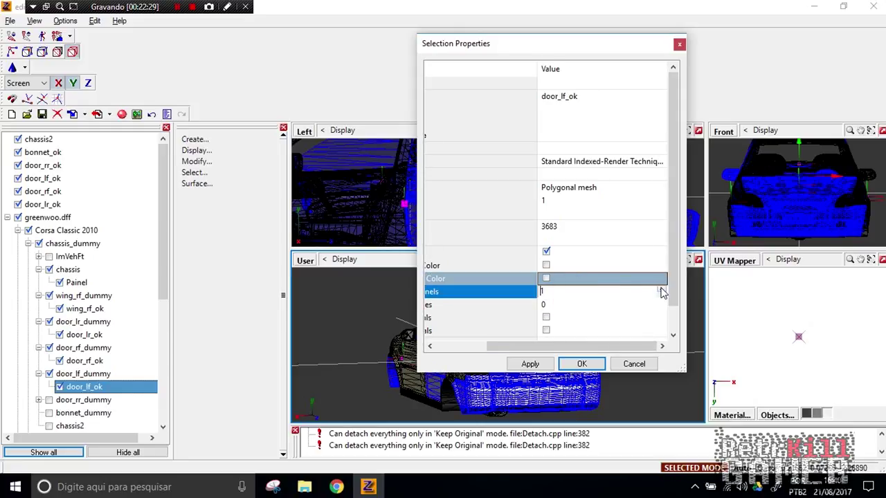
pyautogui.click(661, 293)
pyautogui.click(581, 364)
# - Show door_rr_dummy in greenwoo.dff and set the UV channels of its door_rr_ok mesh to 2
pyautogui.scroll(-2, 107, 296)
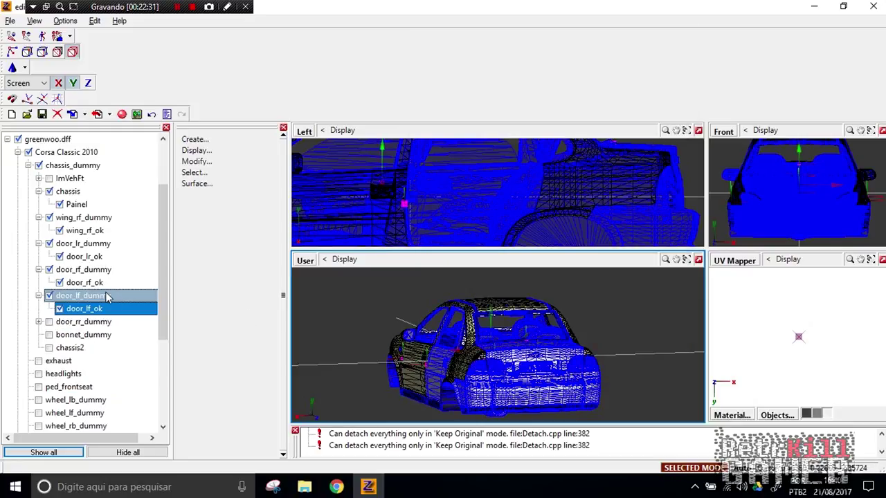
pyautogui.click(49, 321)
pyautogui.click(38, 321)
pyautogui.scroll(-2, 61, 327)
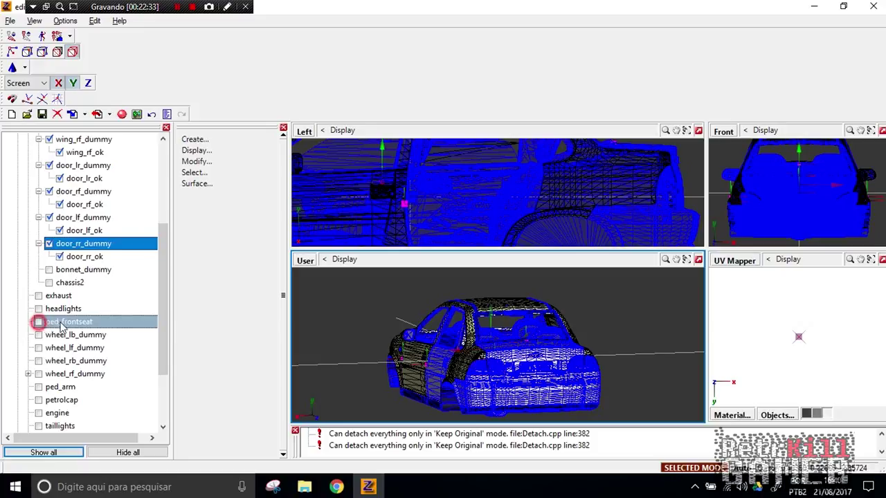
pyautogui.click(80, 256)
pyautogui.rightClick(82, 255)
pyautogui.click(111, 304)
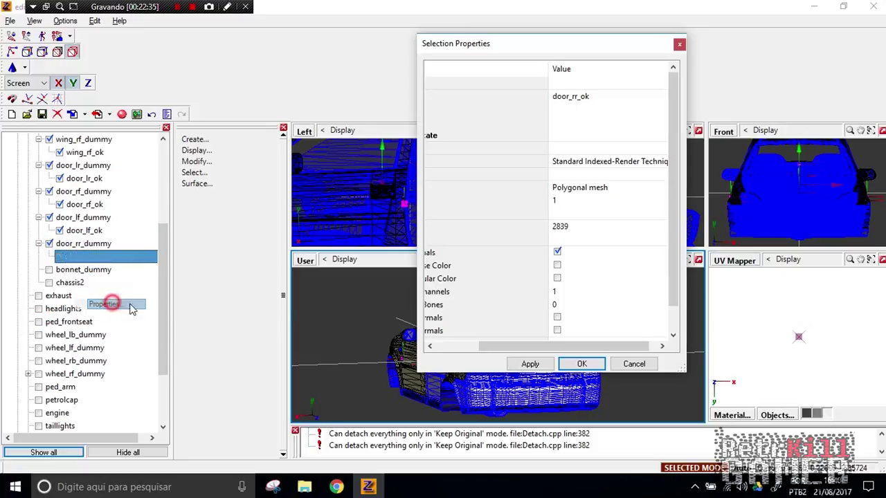
pyautogui.click(574, 290)
pyautogui.click(582, 363)
# - Show chassis2 in greenwoo.dff and hide its chassis, wing_rf_dummy and the four door dummies
pyautogui.click(48, 283)
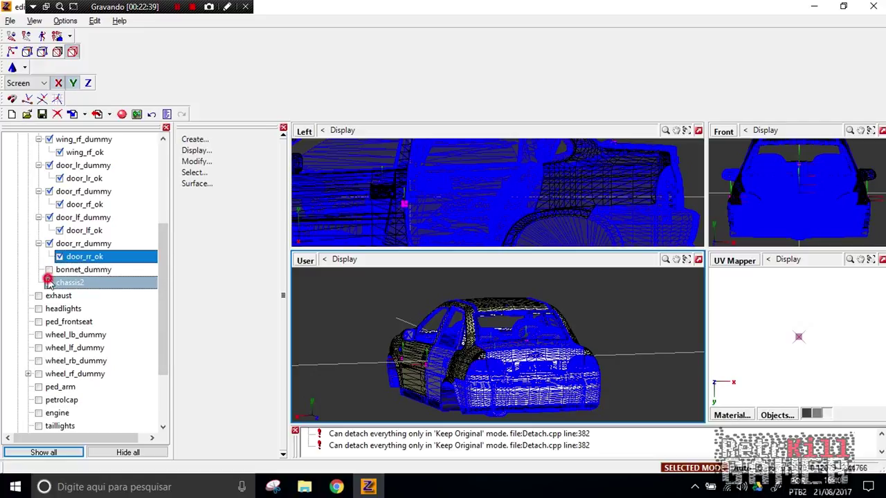
pyautogui.scroll(2, 67, 210)
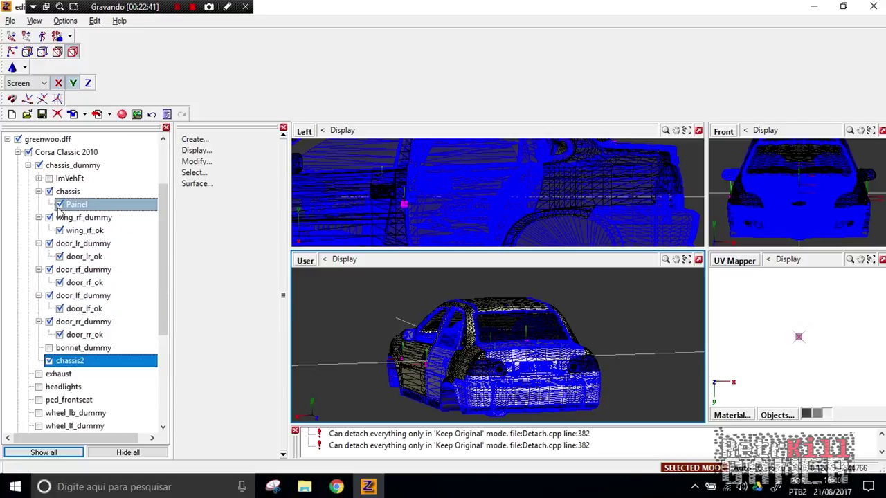
pyautogui.click(49, 191)
pyautogui.click(49, 218)
pyautogui.click(49, 244)
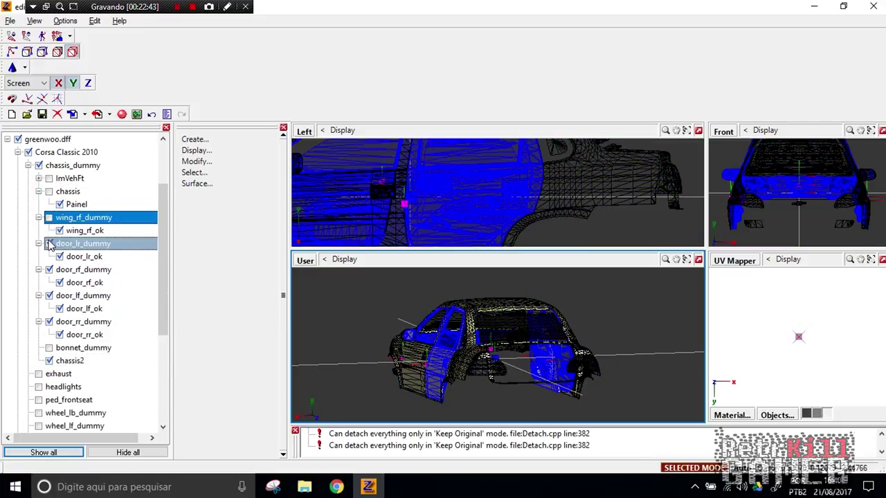
pyautogui.click(49, 270)
pyautogui.click(50, 295)
pyautogui.click(49, 321)
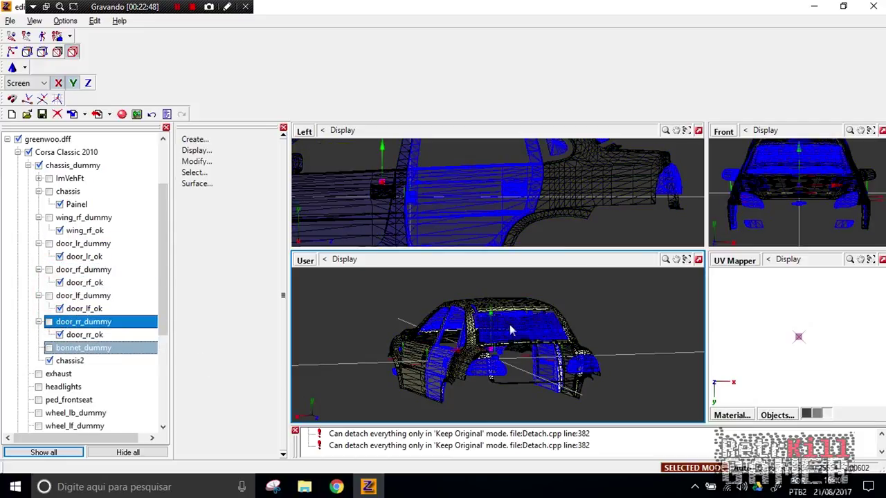
# - Set the UV channels of the chassis2 mesh in greenwoo.dff to 2 and save the scene
pyautogui.click(69, 360)
pyautogui.rightClick(69, 361)
pyautogui.click(103, 405)
pyautogui.click(599, 279)
pyautogui.click(587, 291)
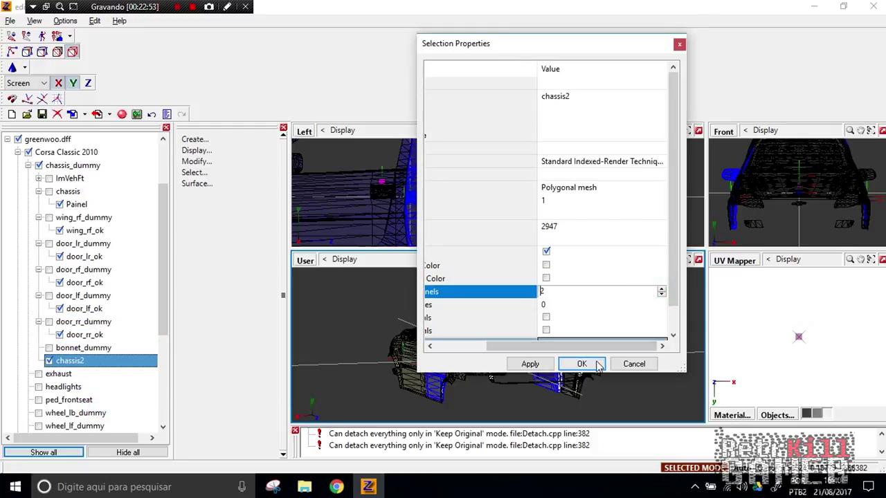
pyautogui.click(581, 364)
pyautogui.click(42, 114)
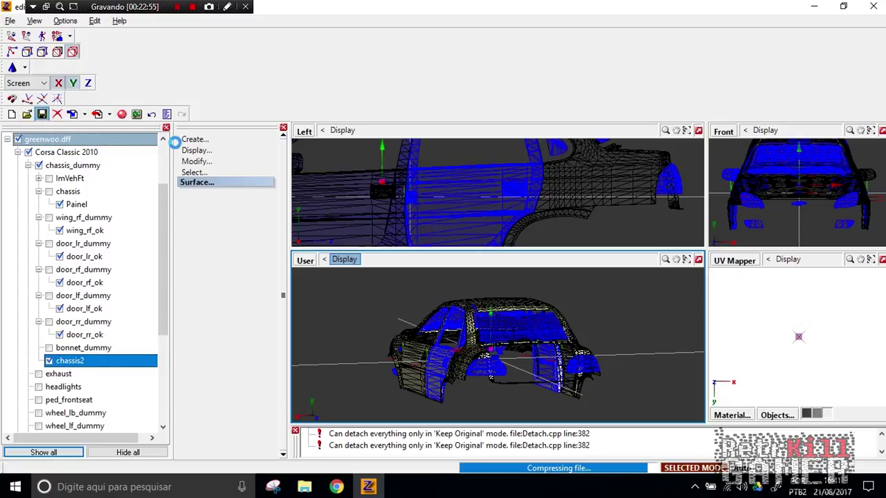
# - Collapse greenwoo.dff and inspect the properties of the detached chassis2 mesh above it
pyautogui.scroll(-4, 84, 235)
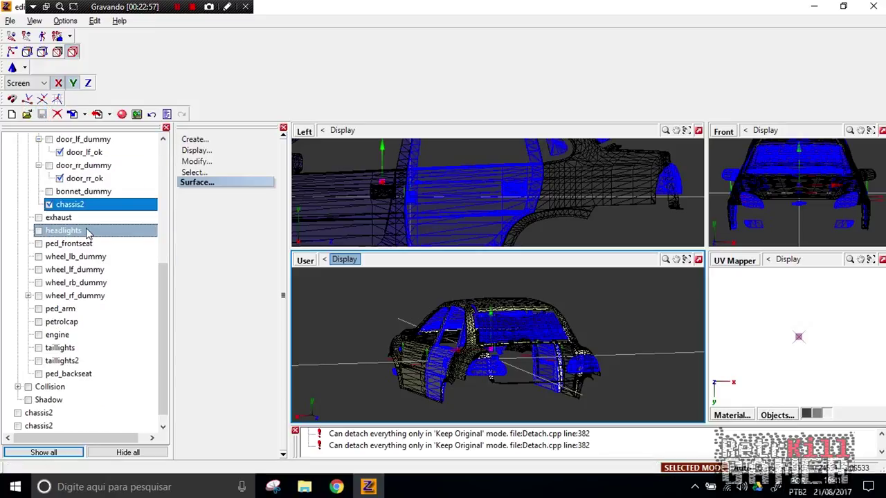
pyautogui.scroll(6, 62, 289)
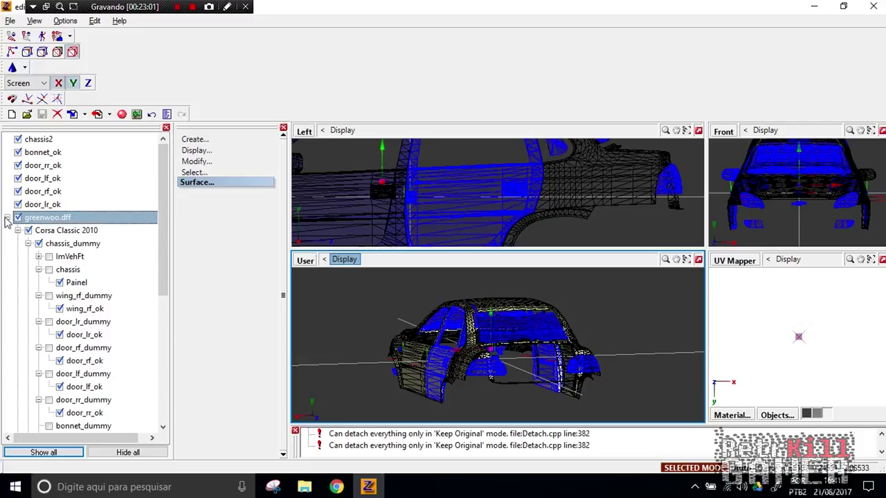
pyautogui.click(6, 218)
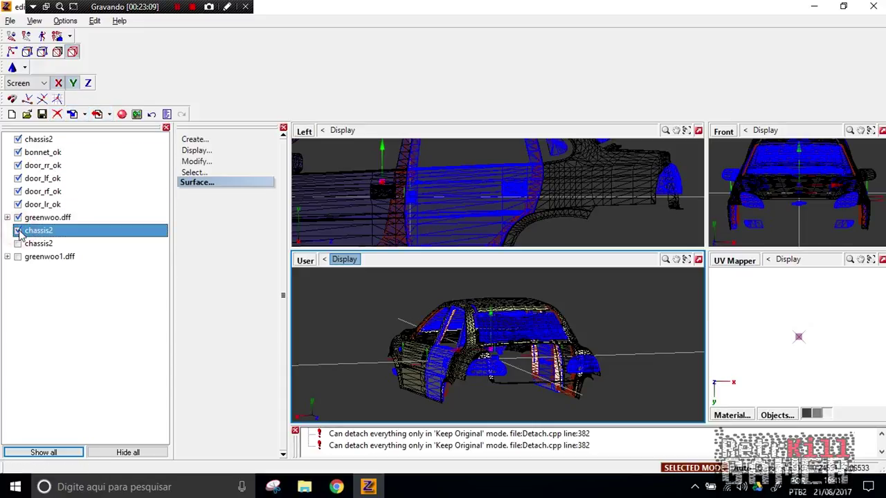
pyautogui.rightClick(44, 139)
pyautogui.click(66, 175)
pyautogui.click(581, 187)
pyautogui.click(609, 162)
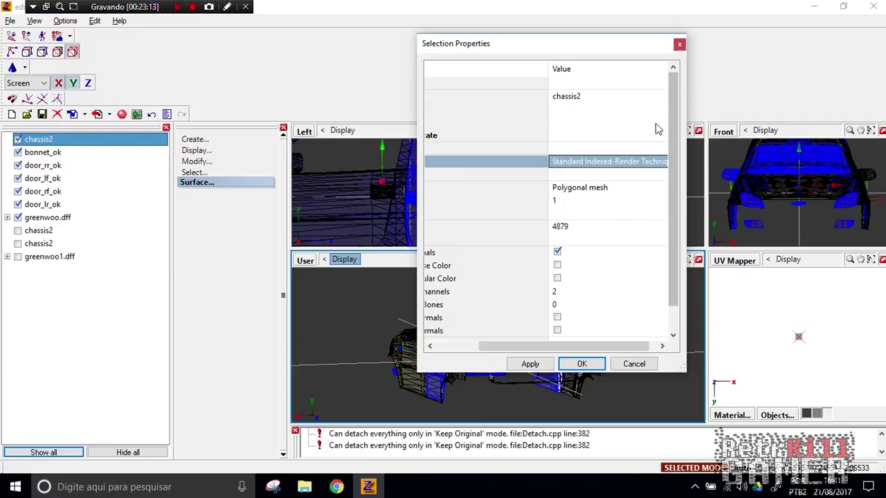
pyautogui.click(680, 45)
# - Undo the recent edits, and reopen the saved scene file
pyautogui.hotkey('ctrl', 'z')
pyautogui.hotkey('ctrl', 'z')
pyautogui.hotkey('ctrl', 'z')
pyautogui.hotkey('ctrl', 'z')
pyautogui.hotkey('ctrl', 'z')
pyautogui.hotkey('ctrl', 'z')
pyautogui.hotkey('ctrl', 'z')
pyautogui.hotkey('ctrl', 'z')
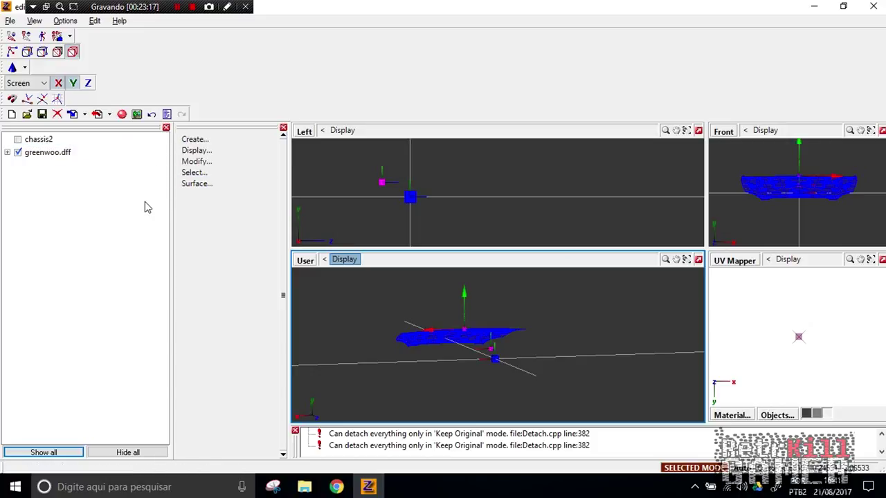
pyautogui.click(97, 140)
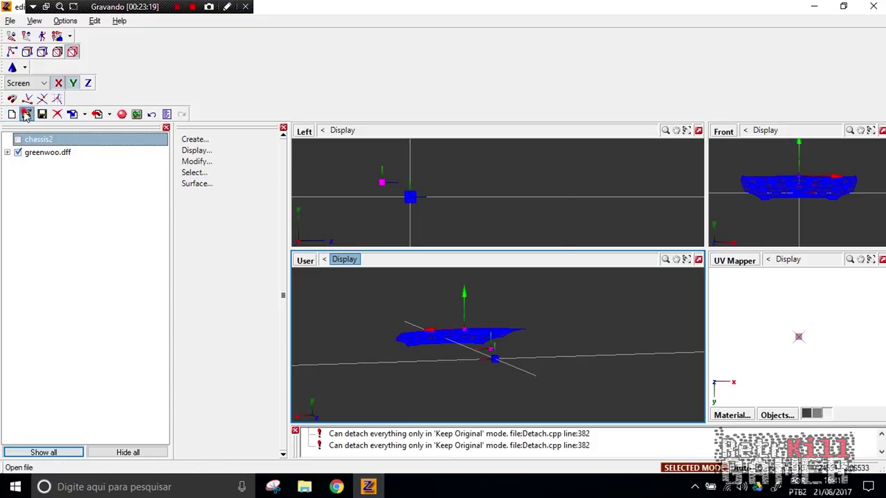
pyautogui.click(27, 115)
pyautogui.click(470, 274)
pyautogui.doubleClick(325, 168)
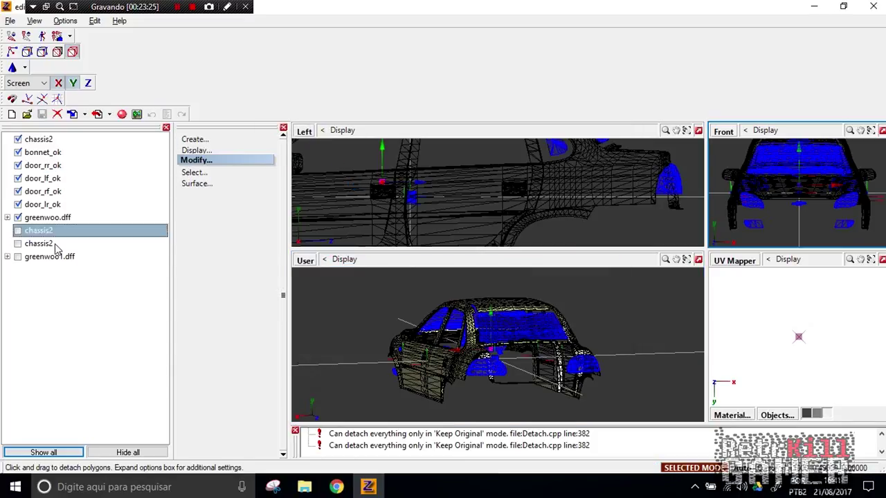
# - Hide greenwoo.dff so only the detached chassis, bonnet and door meshes are displayed
pyautogui.click(321, 315)
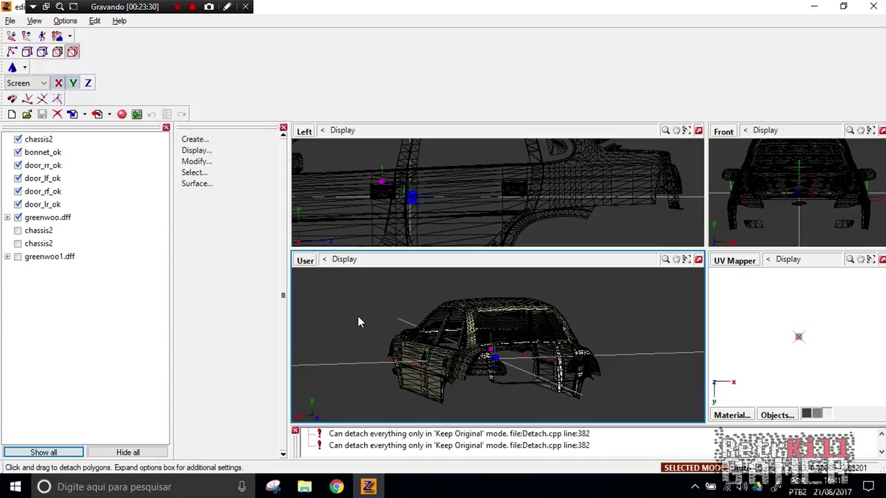
pyautogui.click(431, 356)
pyautogui.moveTo(431, 357); pyautogui.dragTo(429, 356, button='middle')
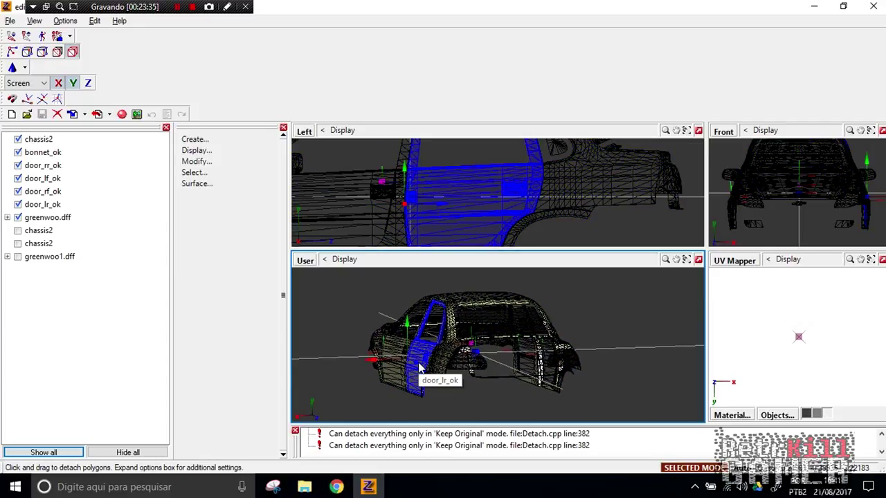
pyautogui.scroll(4, 485, 390)
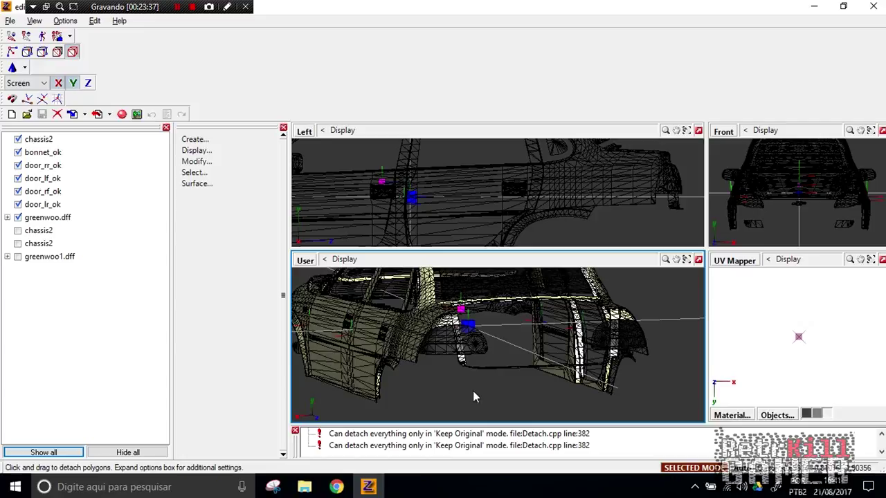
pyautogui.click(42, 217)
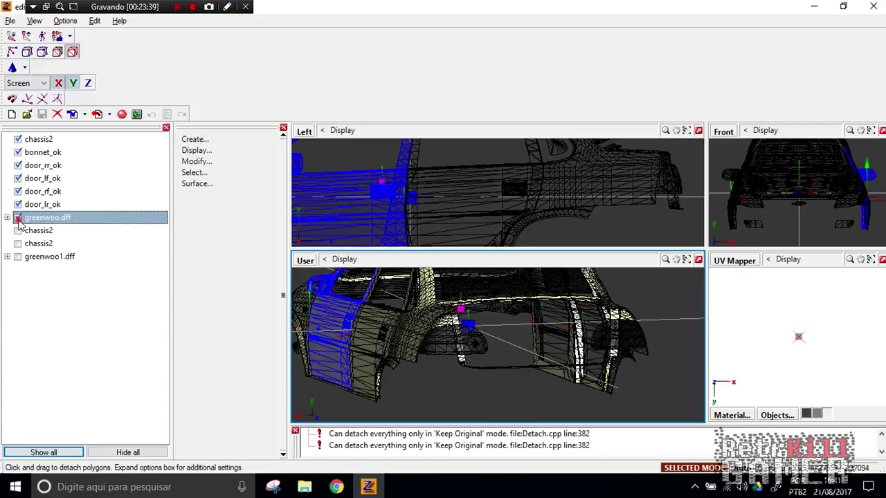
pyautogui.moveTo(480, 322); pyautogui.dragTo(507, 364, button='middle')
pyautogui.moveTo(480, 321); pyautogui.dragTo(471, 306, button='middle')
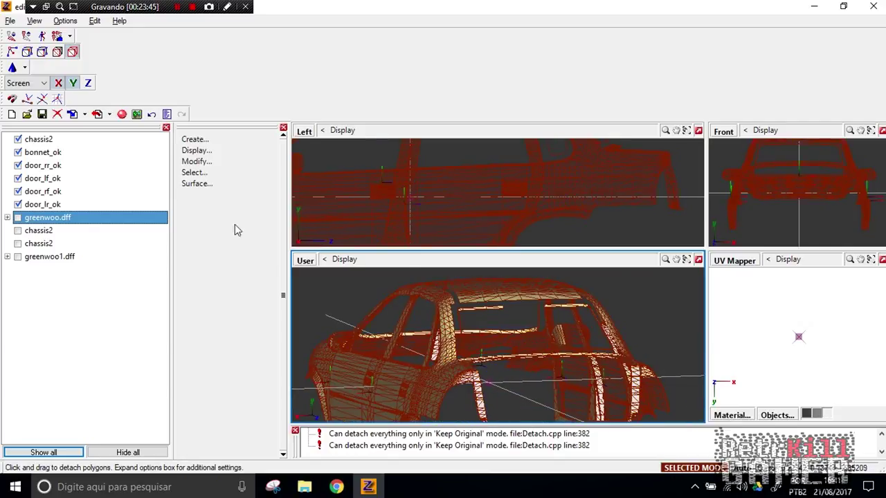
# - Assign the material vehiclegrunge256 [prim,env:9,spec] to the detached chassis2 mesh
pyautogui.rightClick(358, 284)
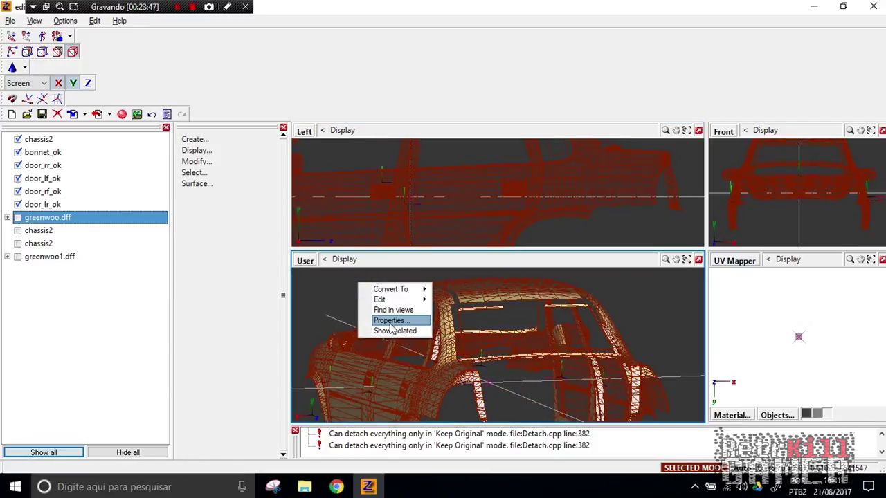
pyautogui.click(385, 322)
pyautogui.rightClick(349, 290)
pyautogui.click(377, 324)
pyautogui.scroll(-3, 434, 182)
pyautogui.rightClick(548, 172)
pyautogui.click(588, 212)
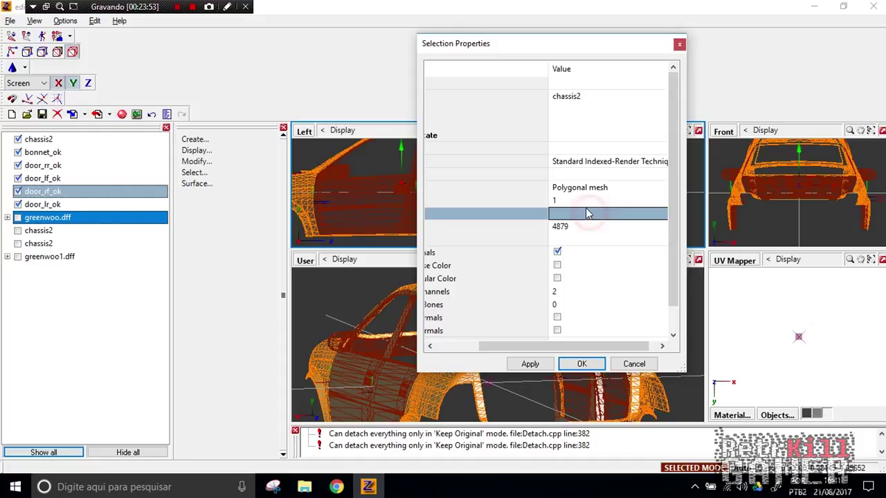
pyautogui.moveTo(675, 275); pyautogui.dragTo(677, 305)
pyautogui.moveTo(589, 348); pyautogui.dragTo(484, 348)
pyautogui.click(440, 318)
pyautogui.click(565, 317)
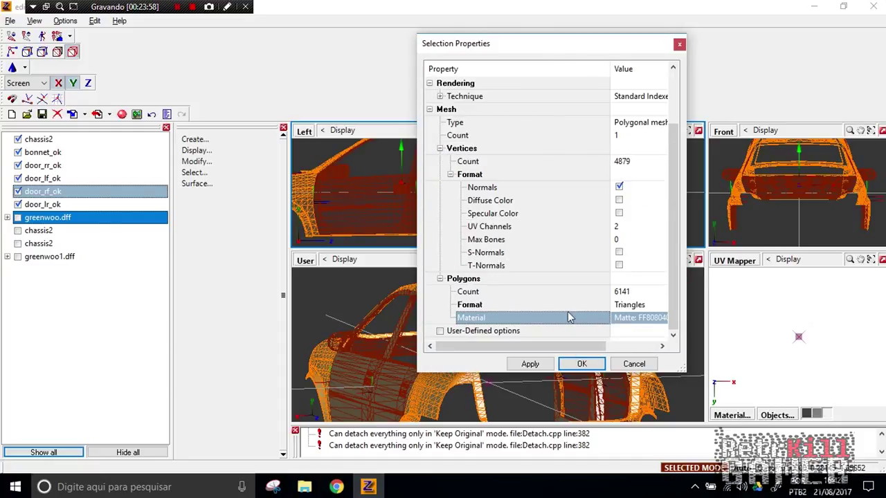
pyautogui.click(631, 318)
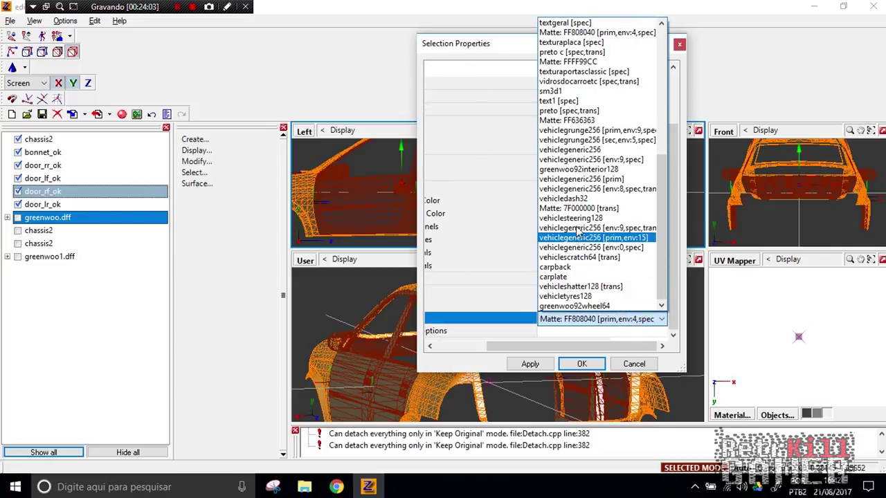
pyautogui.click(581, 130)
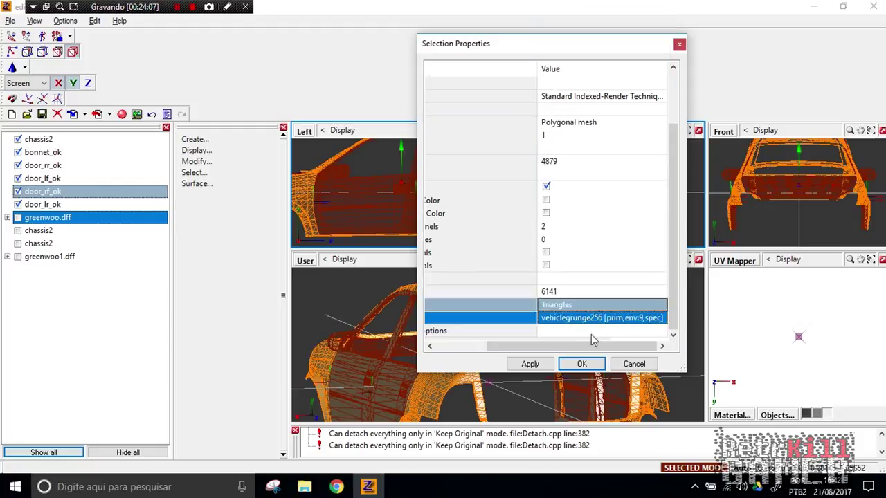
pyautogui.click(581, 364)
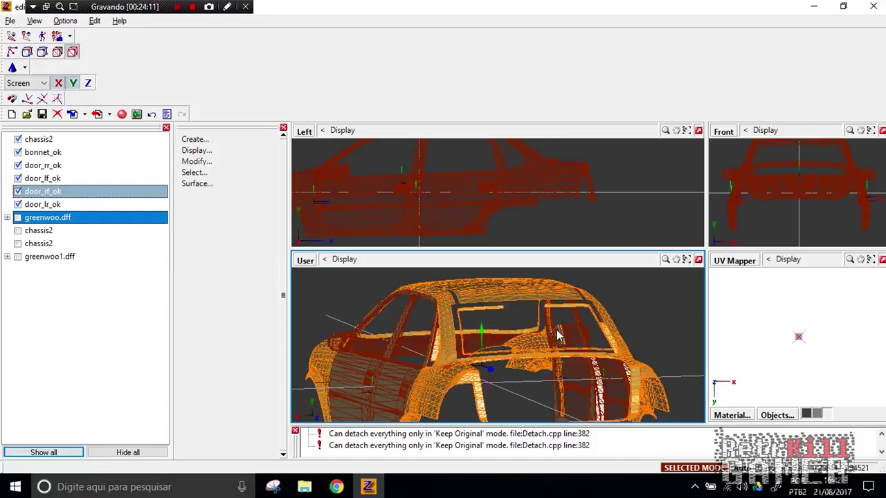
# - Assign the material vehiclegrunge256 [prim,env:9,spec] to the detached door_rr_ok mesh
pyautogui.rightClick(610, 362)
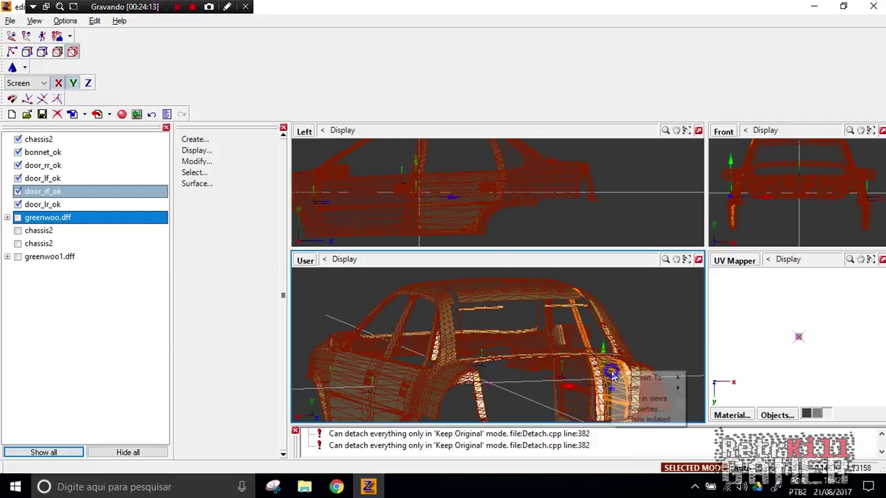
pyautogui.click(640, 407)
pyautogui.click(618, 265)
pyautogui.click(618, 268)
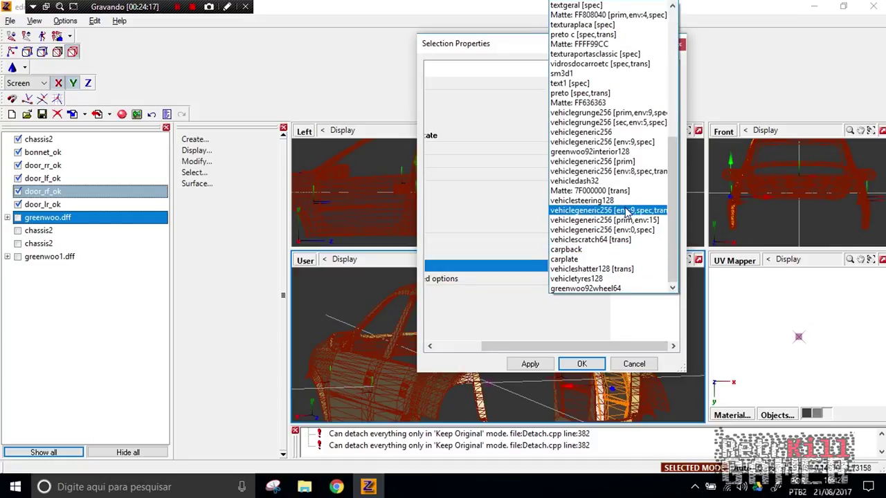
pyautogui.click(608, 113)
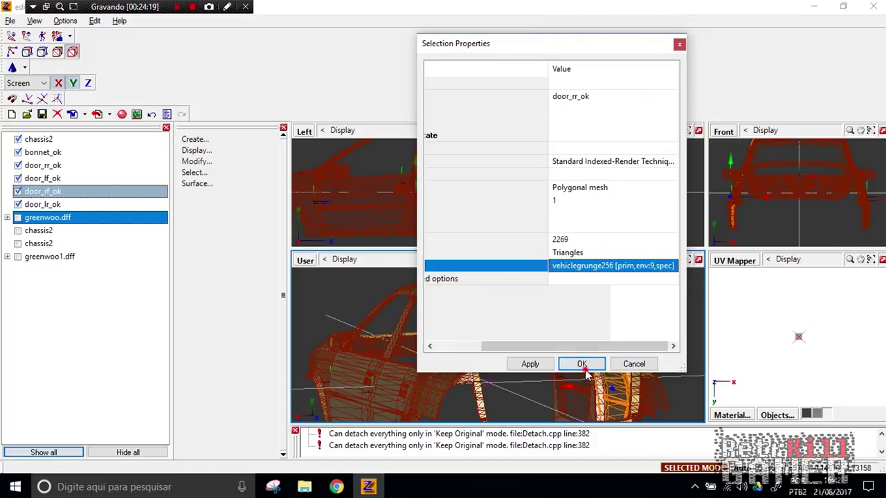
pyautogui.click(582, 364)
# - Check which material is assigned to the detached chassis2 mesh in its properties
pyautogui.click(31, 139)
pyautogui.rightClick(36, 140)
pyautogui.click(60, 176)
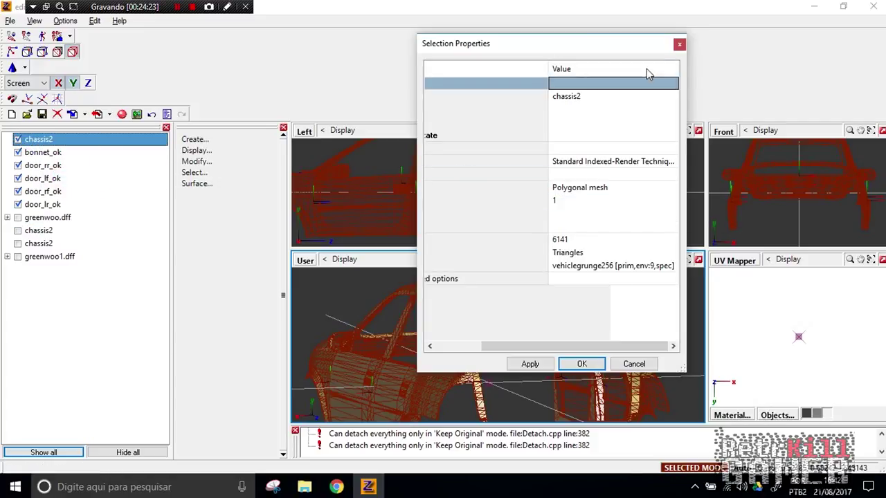
pyautogui.click(680, 44)
# - Assign a vehiclegrunge256 material to the detached bonnet_ok mesh
pyautogui.rightClick(49, 153)
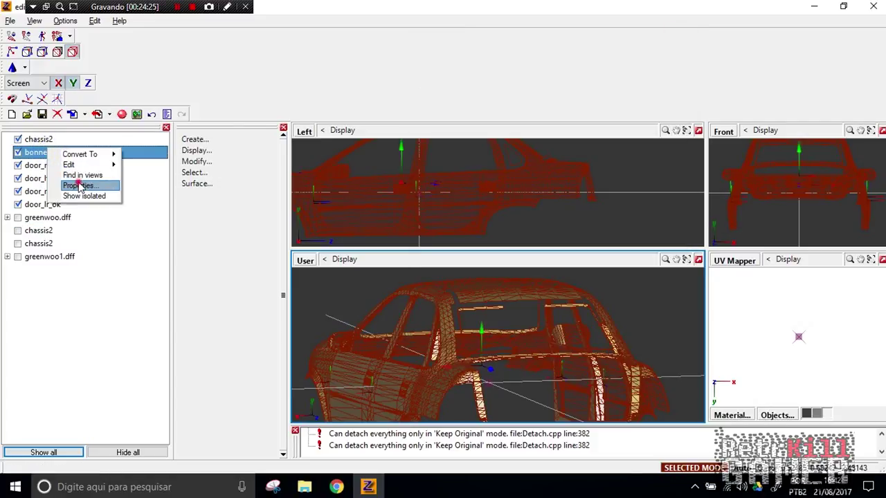
pyautogui.click(80, 187)
pyautogui.click(599, 271)
pyautogui.click(599, 271)
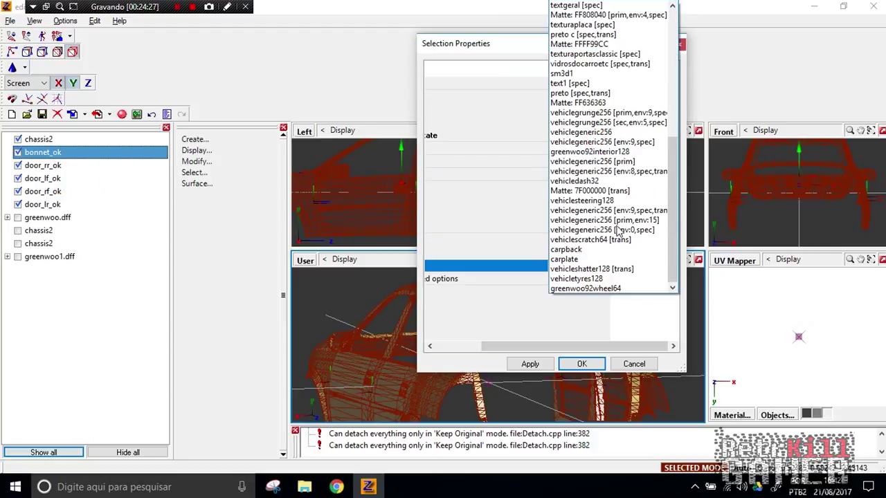
pyautogui.click(614, 123)
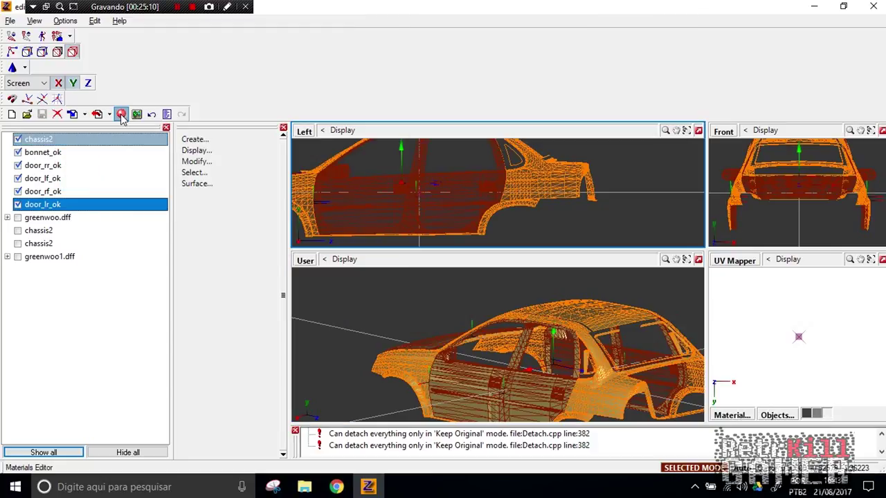
# - Examine the texture layers of the vehiclegrunge256 [prim,env:9,spec] material in the Materials Editor
pyautogui.click(121, 115)
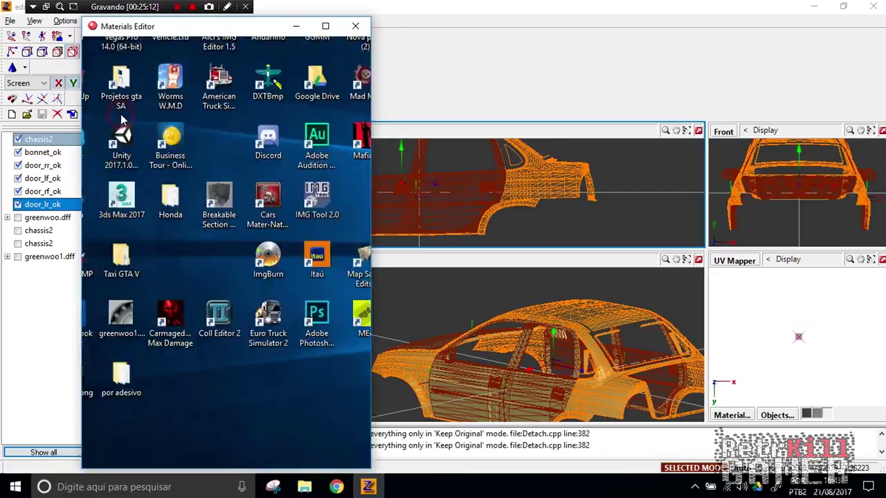
pyautogui.scroll(-5, 291, 126)
pyautogui.scroll(-5, 289, 126)
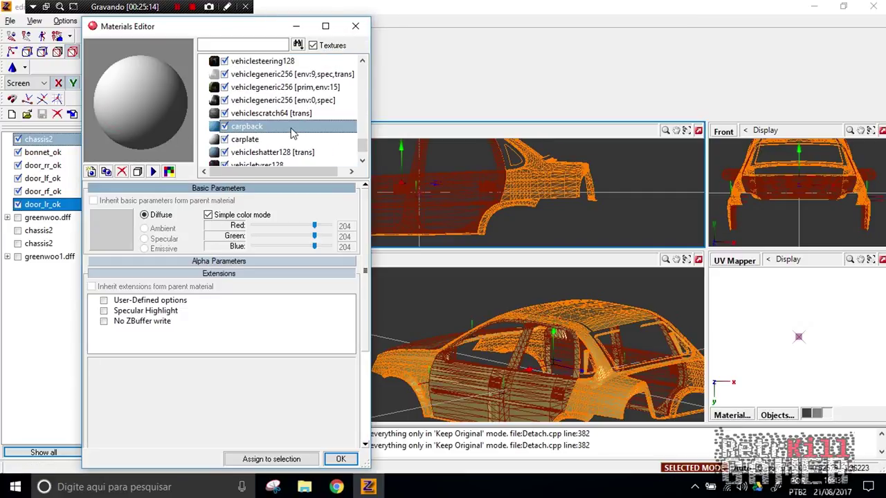
pyautogui.scroll(2, 290, 125)
pyautogui.click(284, 89)
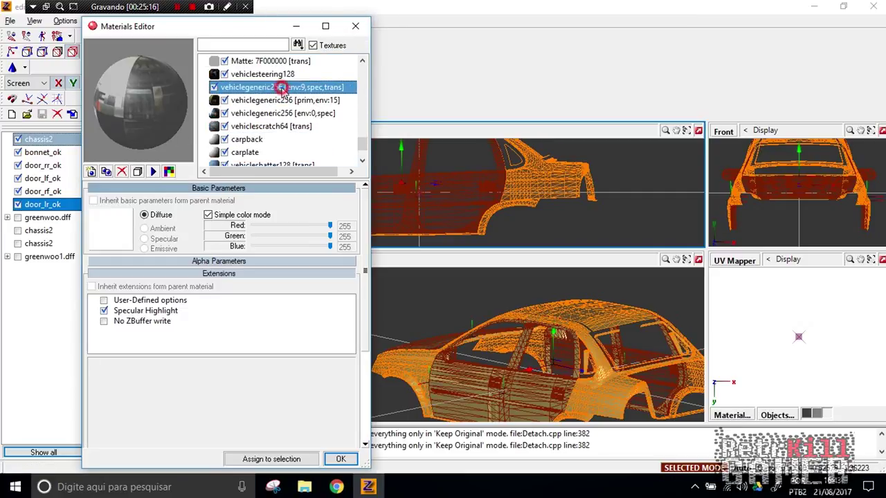
pyautogui.scroll(1, 297, 107)
pyautogui.scroll(3, 298, 110)
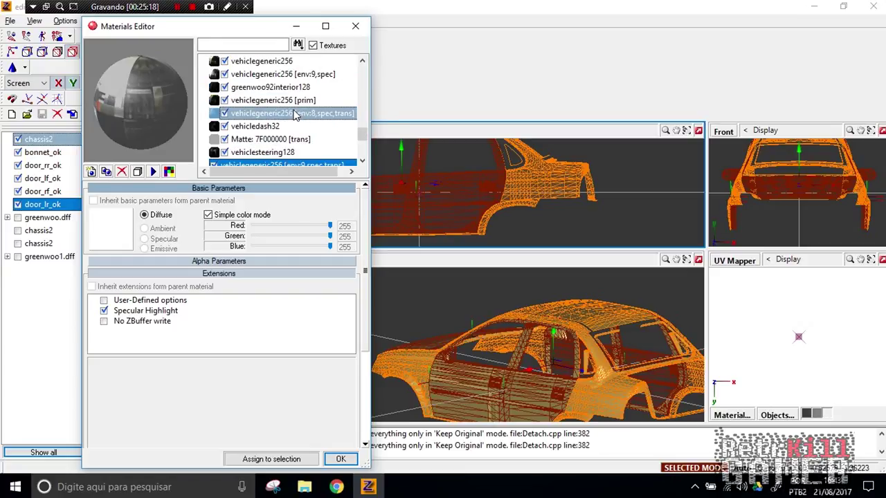
pyautogui.click(287, 74)
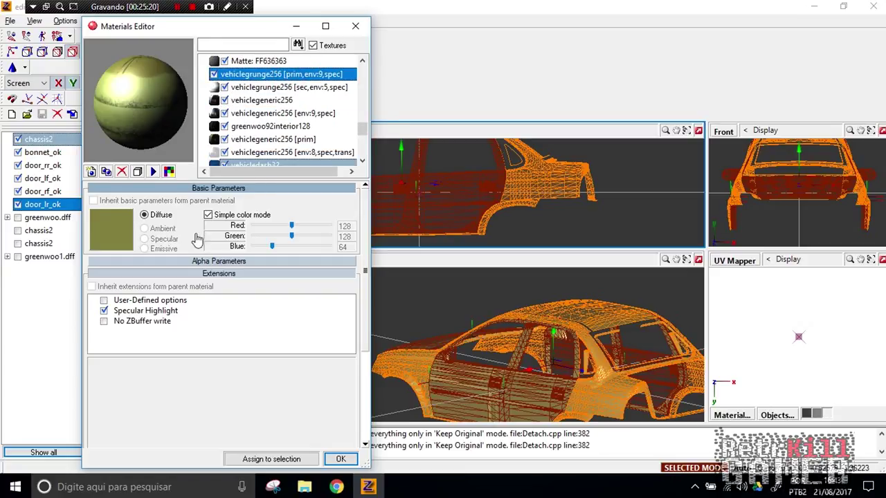
pyautogui.click(206, 191)
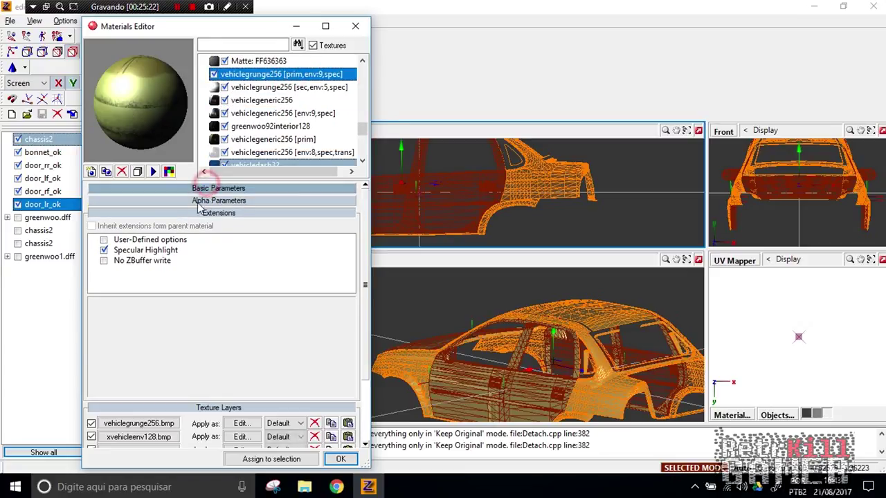
pyautogui.click(202, 213)
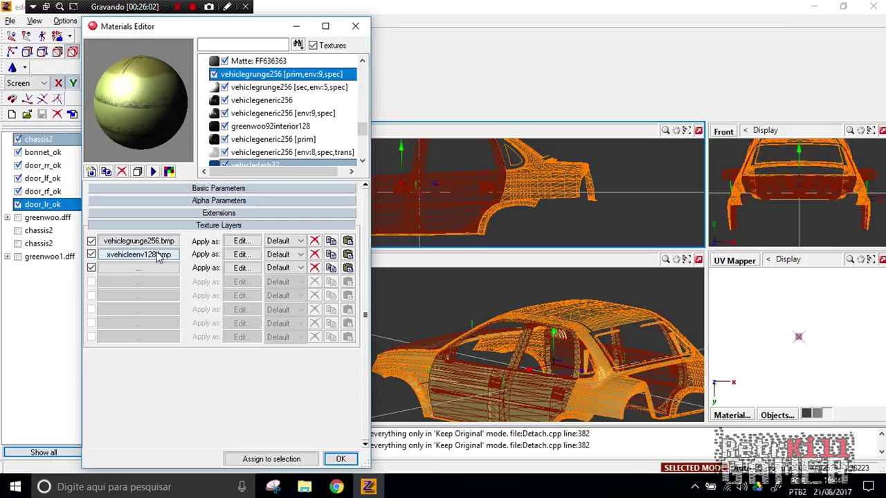
pyautogui.click(353, 30)
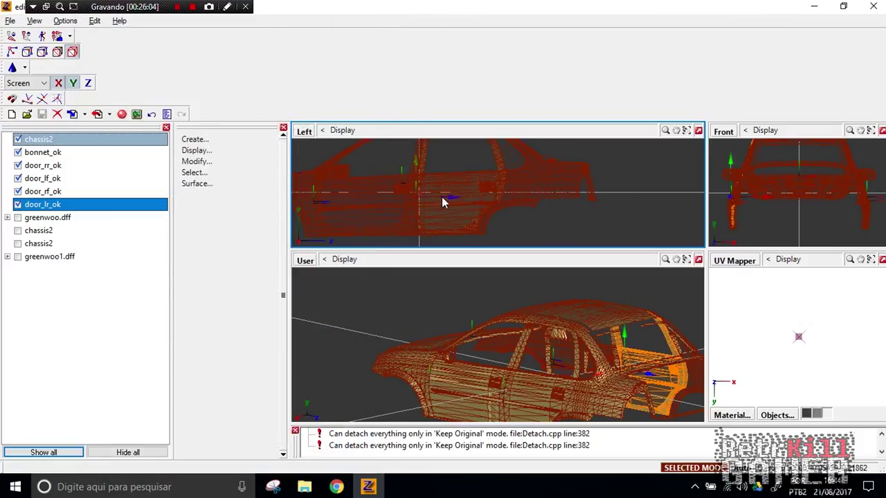
pyautogui.click(197, 182)
pyautogui.scroll(-2, 429, 193)
pyautogui.scroll(-3, 465, 377)
pyautogui.moveTo(458, 379); pyautogui.dragTo(490, 397, button='middle')
pyautogui.moveTo(524, 364); pyautogui.dragTo(447, 366, button='middle')
pyautogui.scroll(-3, 414, 208)
pyautogui.click(732, 415)
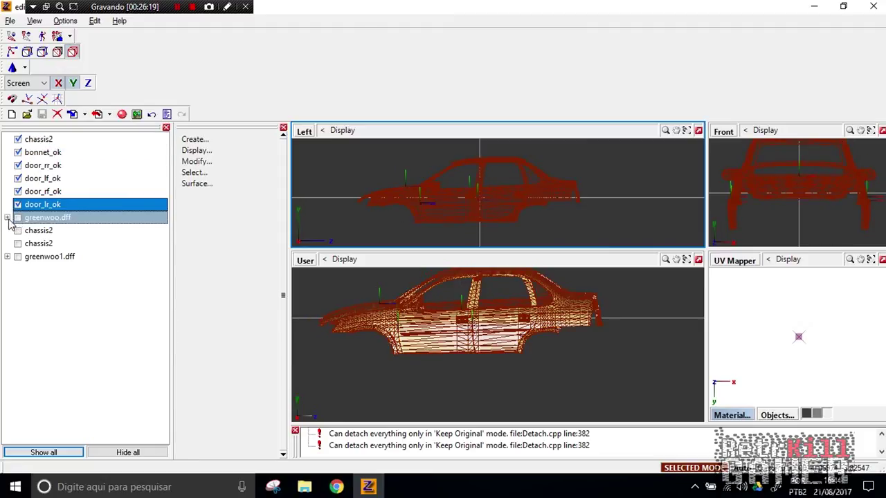
# - Expand greenwoo.dff down to Corsa Classic 2010's chassis_dummy and show wing_rf_dummy with its wing_rf_ok mesh
pyautogui.click(6, 257)
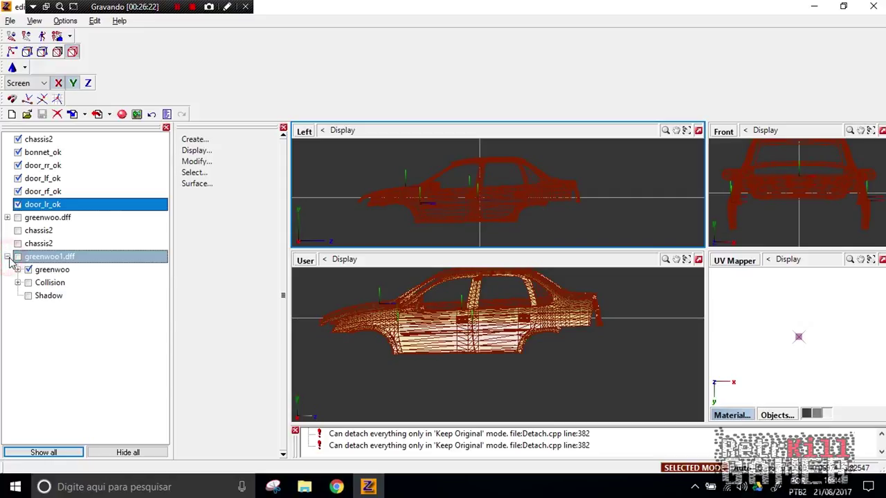
pyautogui.click(7, 256)
pyautogui.click(7, 217)
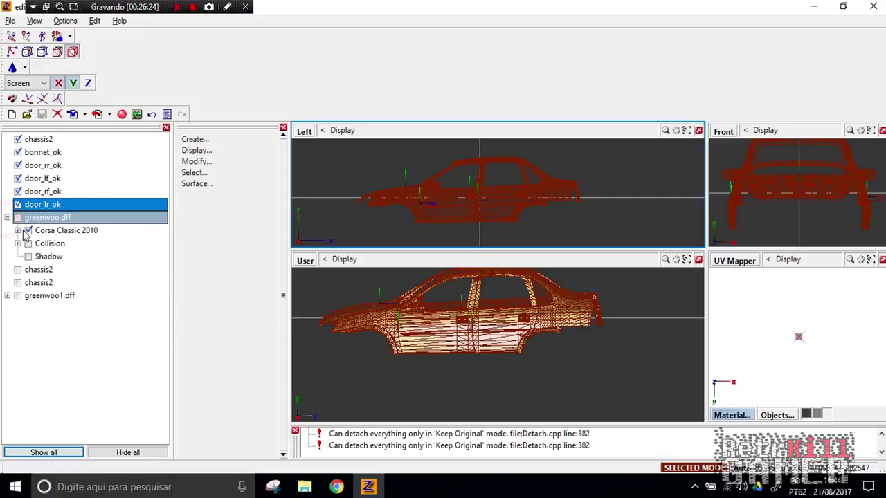
pyautogui.click(17, 231)
pyautogui.click(29, 243)
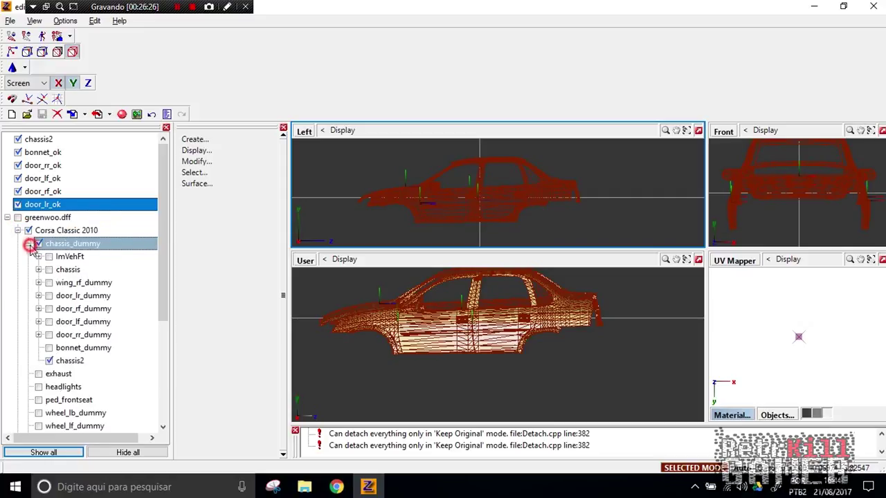
pyautogui.click(49, 270)
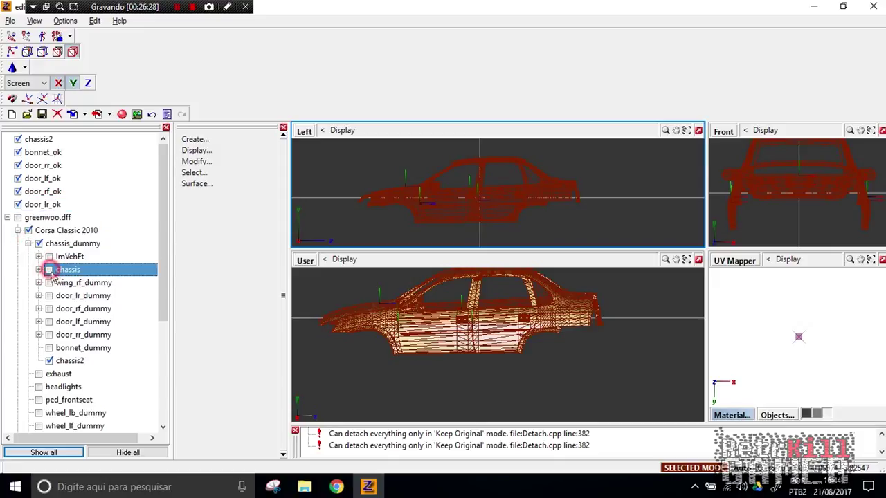
pyautogui.click(49, 282)
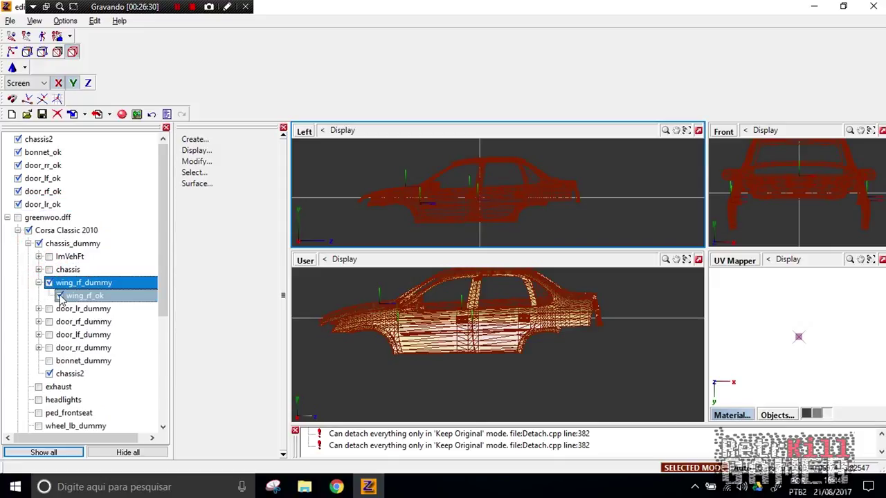
pyautogui.click(61, 296)
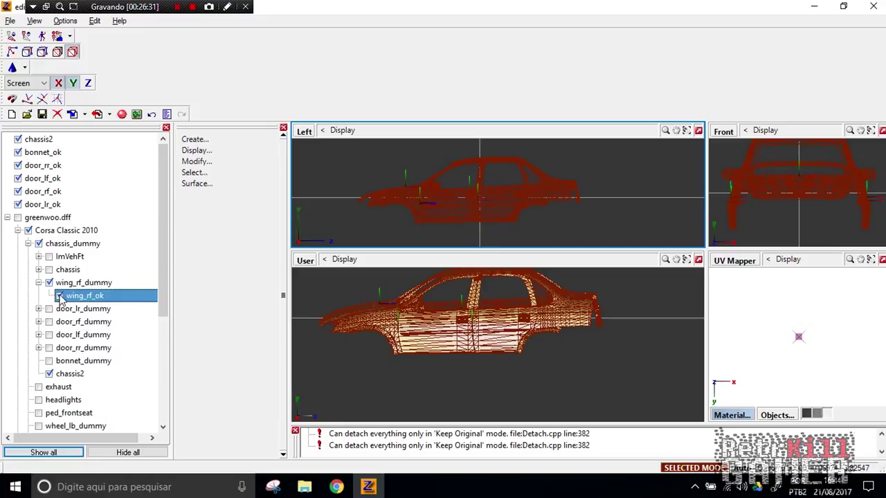
pyautogui.click(48, 283)
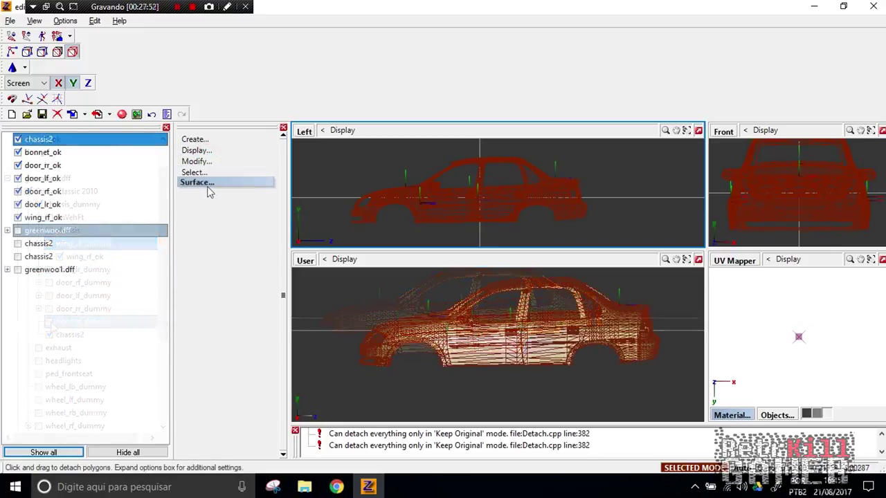
# - Generate a new UV mapping on channel 1 for the selected car body meshes, projected from the Left viewport's XY plane
pyautogui.click(196, 183)
pyautogui.click(208, 195)
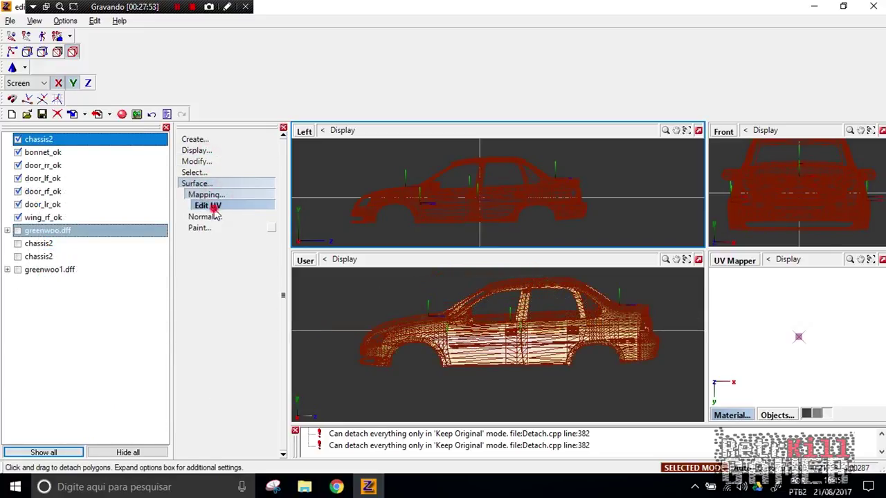
pyautogui.click(207, 205)
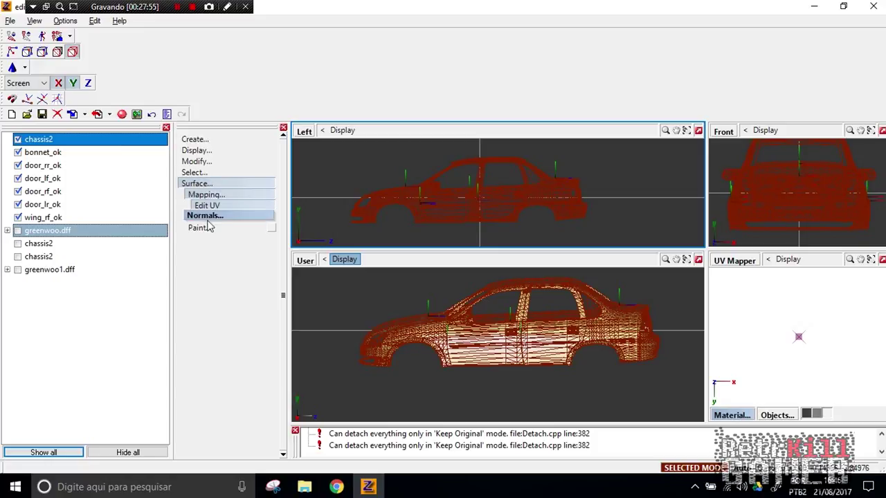
pyautogui.click(341, 170)
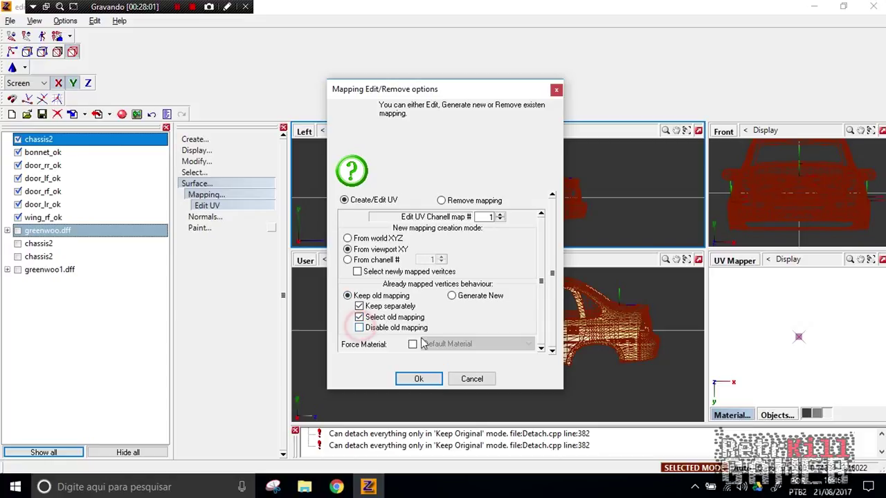
pyautogui.click(453, 298)
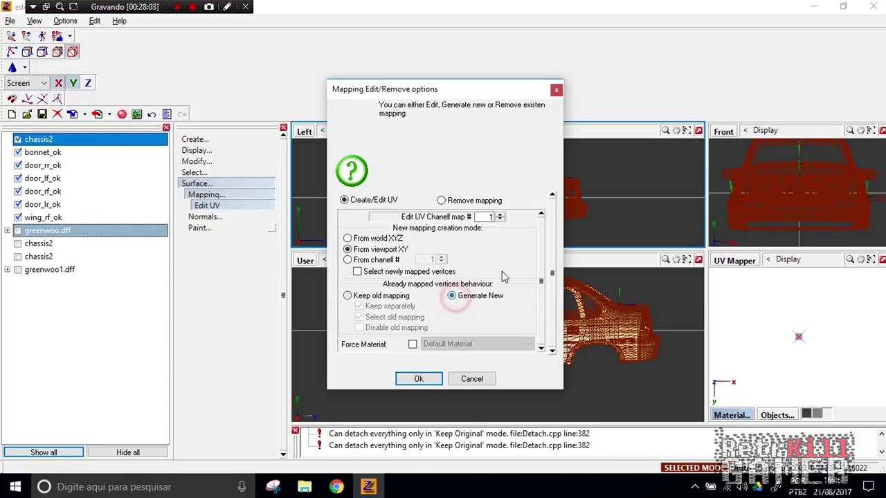
pyautogui.click(419, 382)
# - Display the vehiclegrunge256 [prim,env:9,spec] material's texture with the car body's UVs in the UV Mapper
pyautogui.click(755, 385)
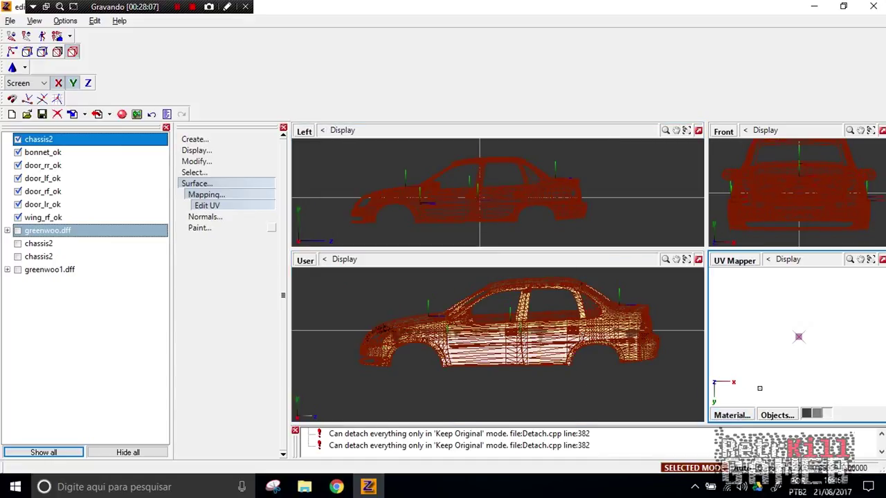
pyautogui.click(728, 417)
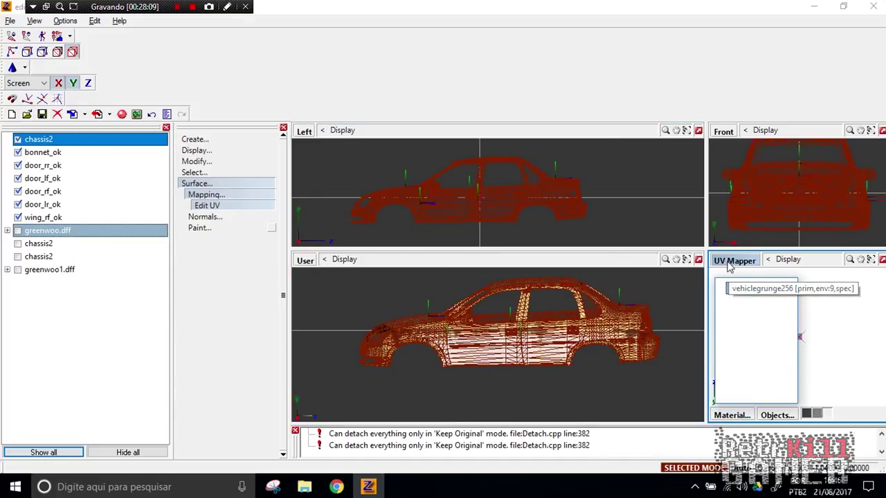
pyautogui.click(743, 290)
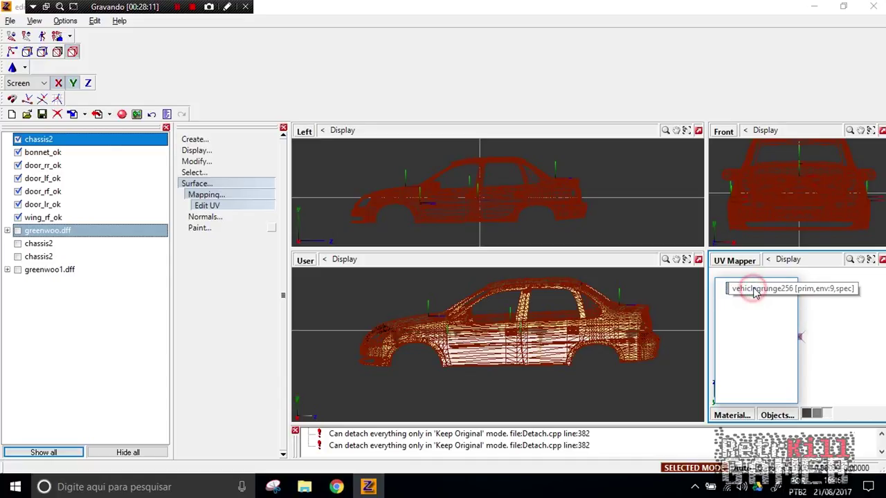
pyautogui.click(751, 292)
pyautogui.scroll(3, 808, 359)
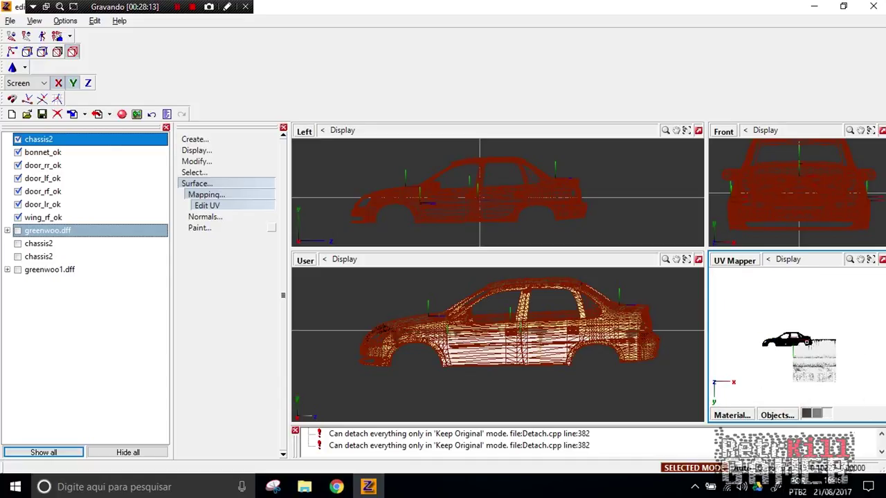
pyautogui.scroll(3, 803, 358)
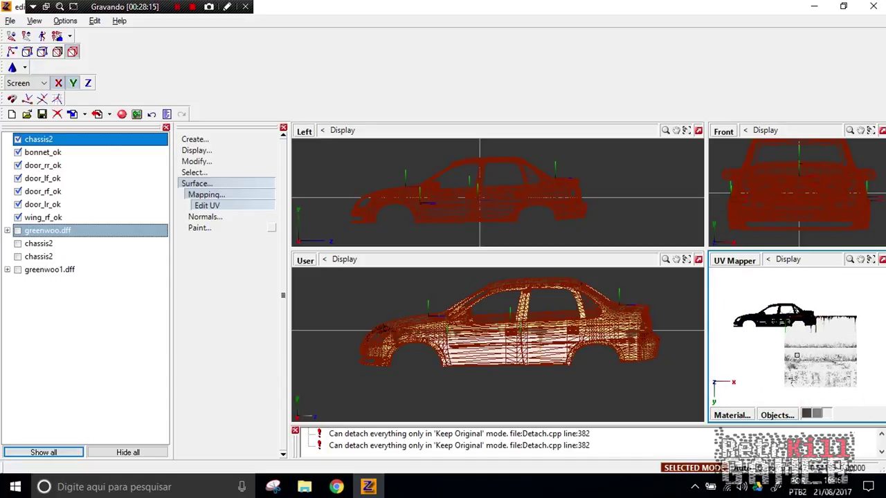
# - Move the car body's UVs onto the upper part of the grunge texture in the UV Mapper
pyautogui.moveTo(787, 333); pyautogui.dragTo(809, 347, button='middle')
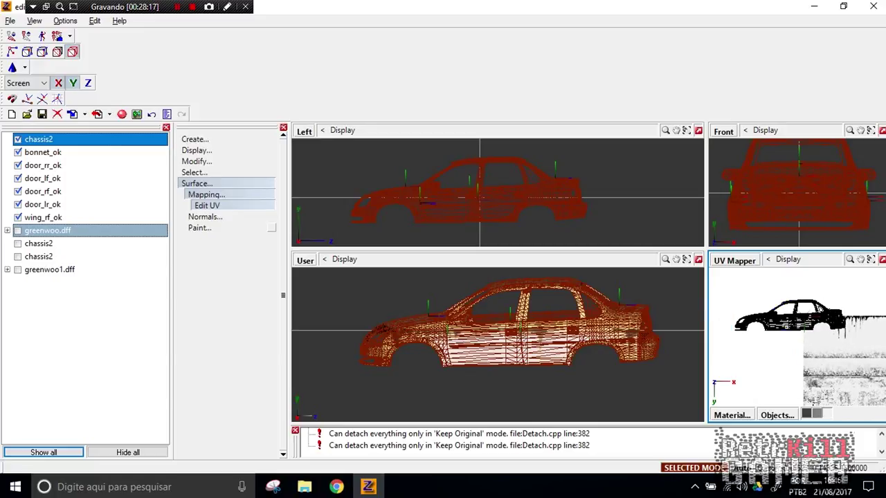
pyautogui.moveTo(758, 337); pyautogui.dragTo(763, 360, button='middle')
pyautogui.moveTo(786, 391); pyautogui.dragTo(746, 361, button='middle')
pyautogui.scroll(-2, 800, 363)
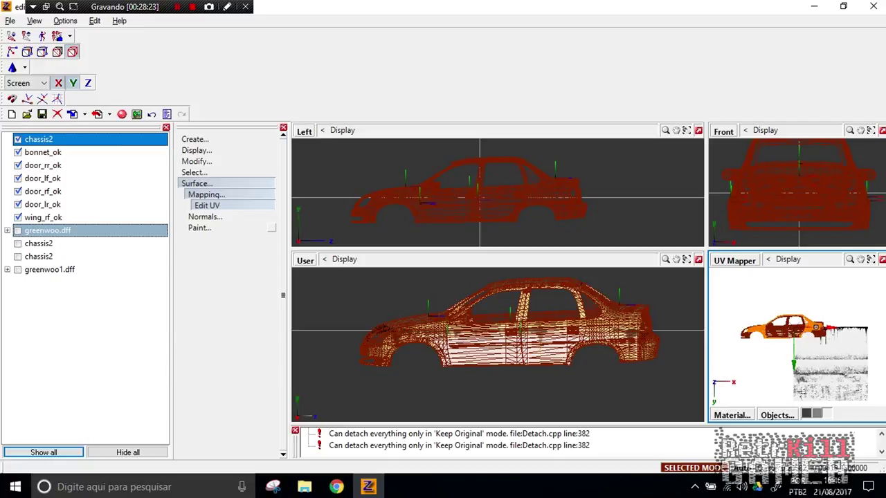
pyautogui.scroll(2, 845, 367)
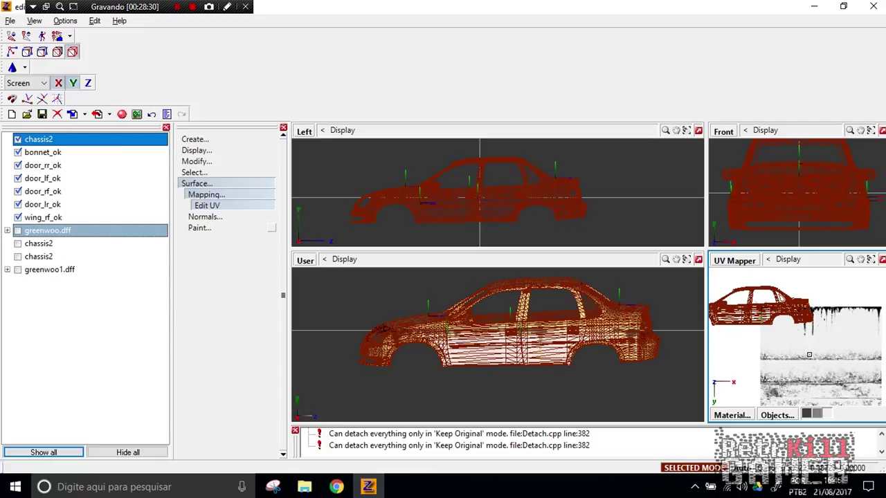
pyautogui.scroll(1, 854, 395)
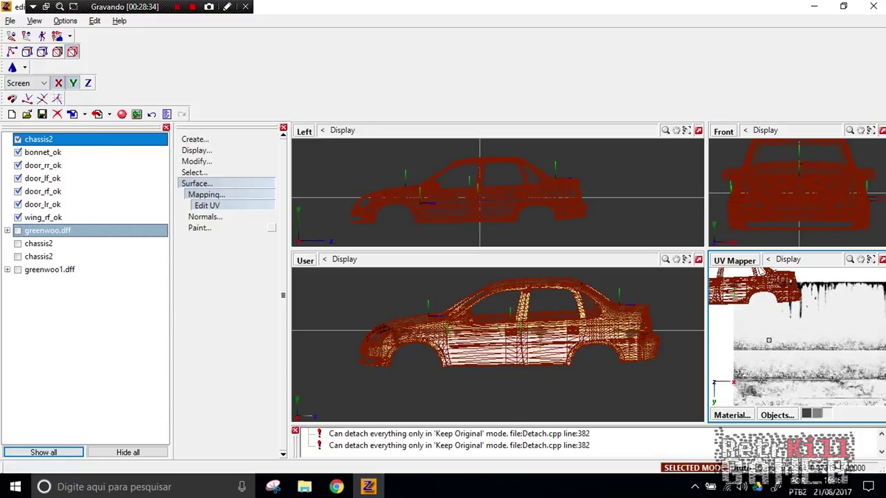
pyautogui.click(196, 183)
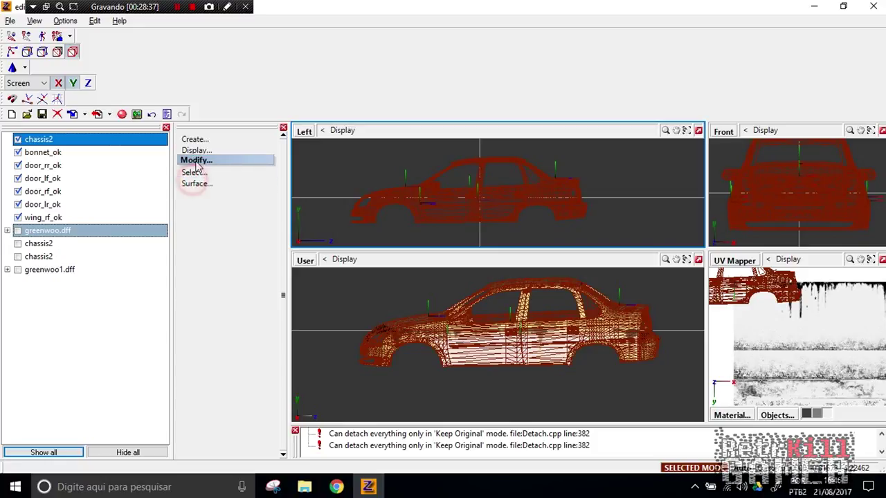
pyautogui.click(197, 161)
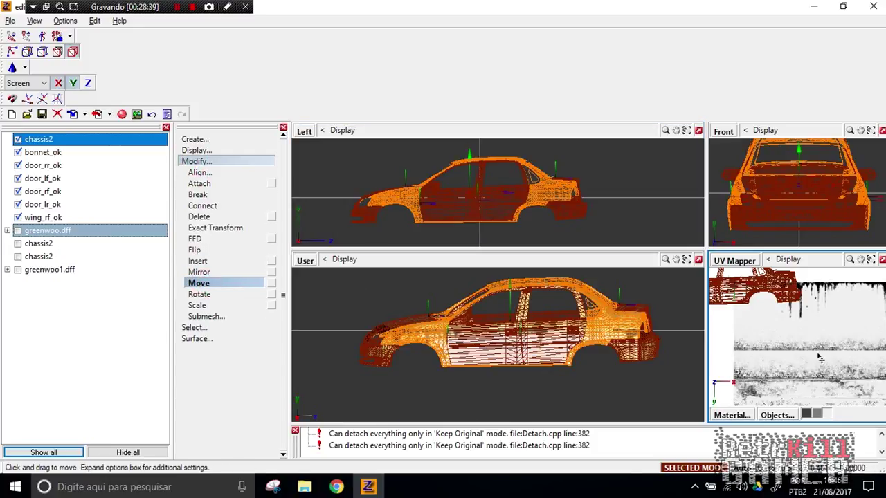
pyautogui.scroll(-1, 766, 347)
pyautogui.moveTo(766, 346); pyautogui.dragTo(791, 357, button='middle')
pyautogui.moveTo(786, 345); pyautogui.dragTo(851, 380)
pyautogui.moveTo(833, 380); pyautogui.dragTo(778, 377, button='middle')
pyautogui.moveTo(794, 377); pyautogui.dragTo(803, 381)
pyautogui.click(623, 395)
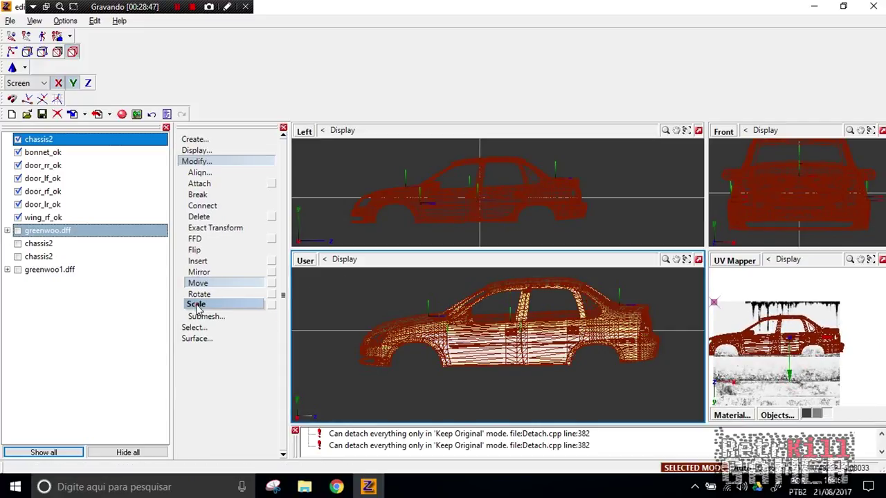
# - Scale the car body's UVs down uniformly to about half the width of the grunge texture
pyautogui.click(199, 293)
pyautogui.click(768, 377)
pyautogui.scroll(-2, 768, 377)
pyautogui.moveTo(748, 370); pyautogui.dragTo(790, 417)
pyautogui.click(512, 341)
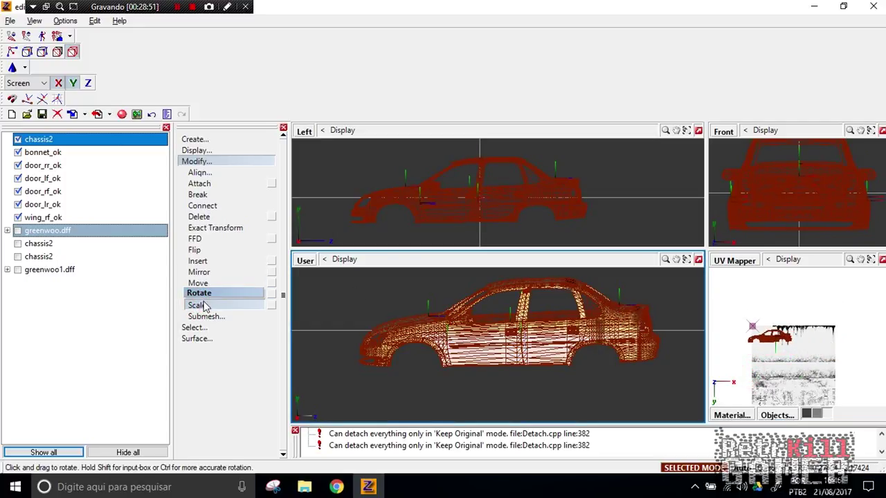
# - Stretch the car body's UVs along X only, with Y scaling disabled, until they span slightly more than the texture's width
pyautogui.click(198, 305)
pyautogui.click(69, 83)
pyautogui.moveTo(828, 328); pyautogui.dragTo(849, 251)
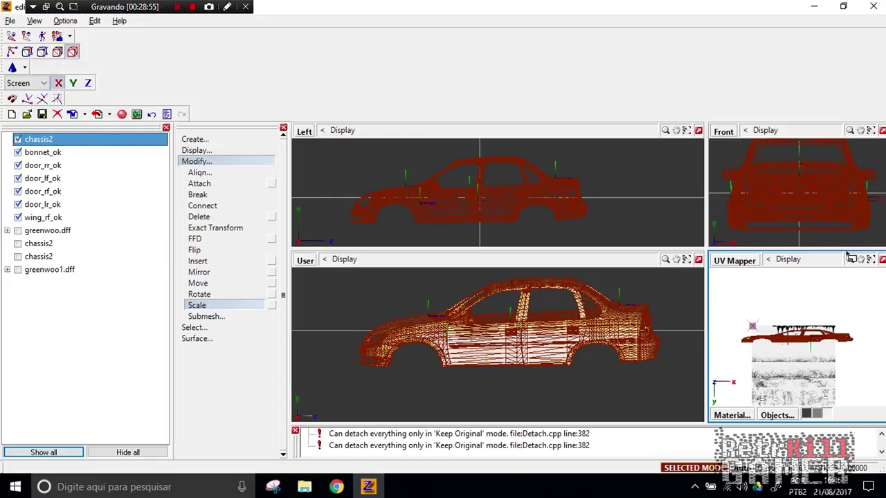
# - Move the car body's UVs down along Y until the sills meet the dirty band across the grunge texture
pyautogui.click(222, 283)
pyautogui.scroll(1, 764, 350)
pyautogui.scroll(1, 786, 352)
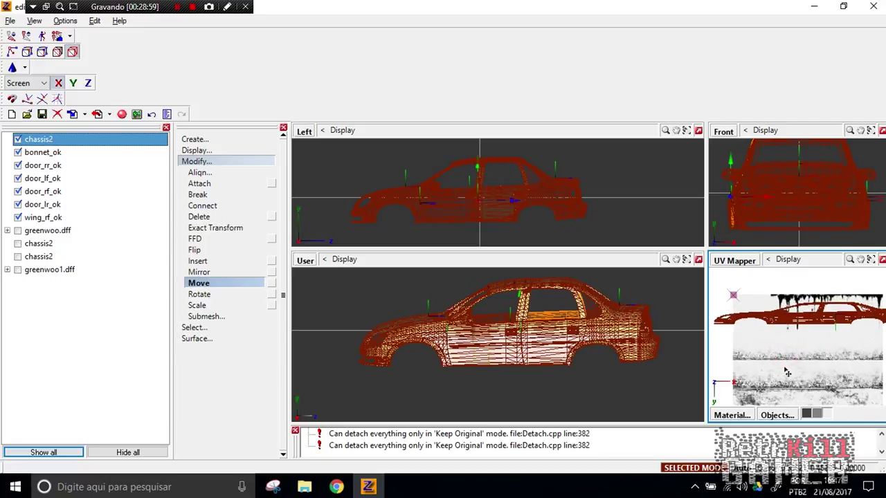
pyautogui.click(73, 83)
pyautogui.moveTo(795, 354); pyautogui.dragTo(796, 387)
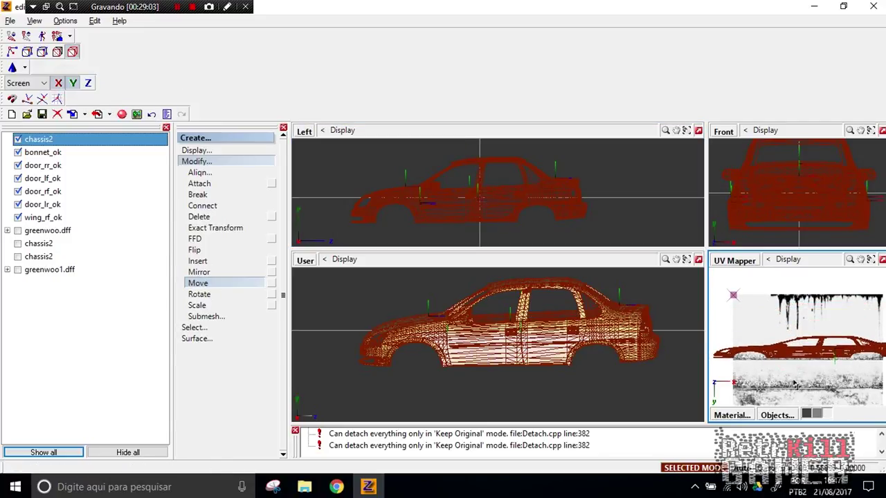
pyautogui.click(578, 396)
pyautogui.scroll(4, 588, 399)
pyautogui.moveTo(591, 403); pyautogui.dragTo(602, 401, button='middle')
pyautogui.click(834, 372)
pyautogui.scroll(2, 834, 371)
pyautogui.scroll(3, 834, 372)
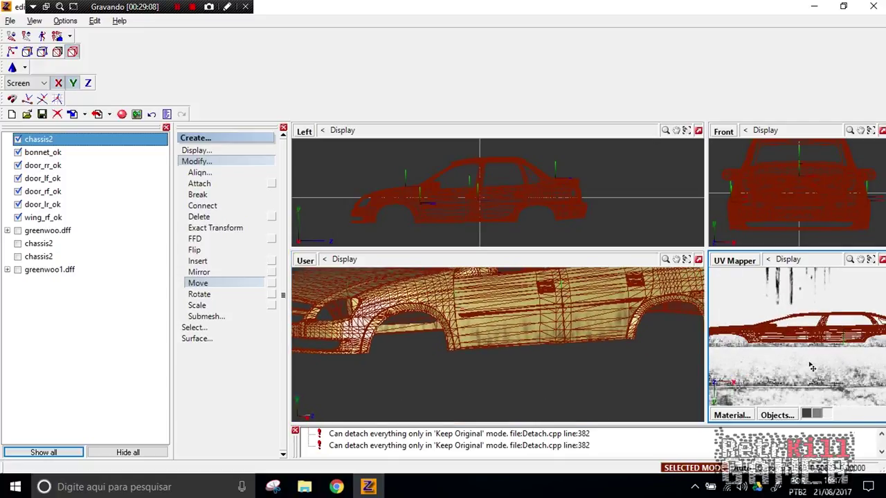
# - Shrink the car body's UVs along X to about the grunge texture's width and shift them sideways to line up with its edges
pyautogui.click(196, 305)
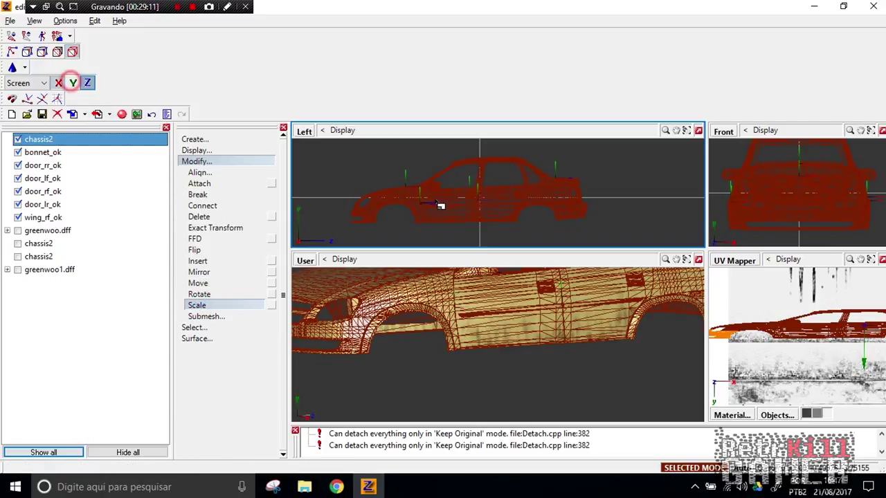
pyautogui.moveTo(816, 432); pyautogui.dragTo(829, 448)
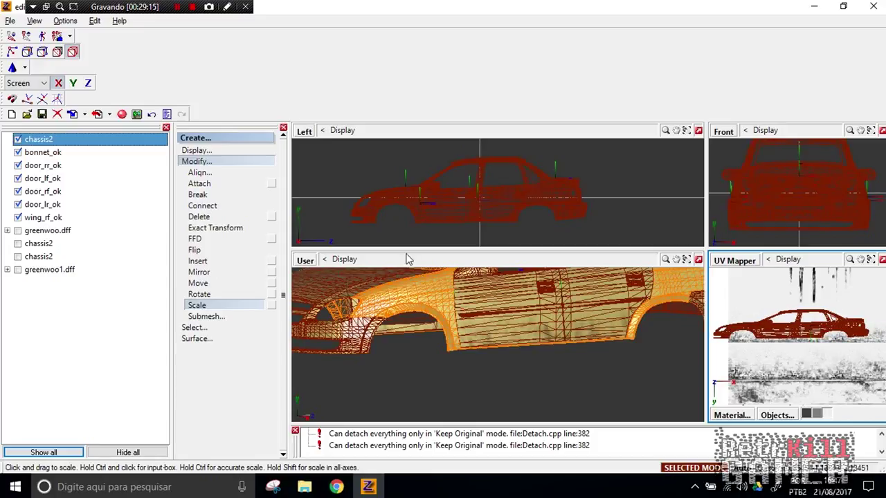
pyautogui.click(199, 293)
pyautogui.moveTo(796, 370); pyautogui.dragTo(828, 374)
pyautogui.moveTo(853, 371); pyautogui.dragTo(785, 370, button='middle')
pyautogui.moveTo(791, 370); pyautogui.dragTo(819, 370)
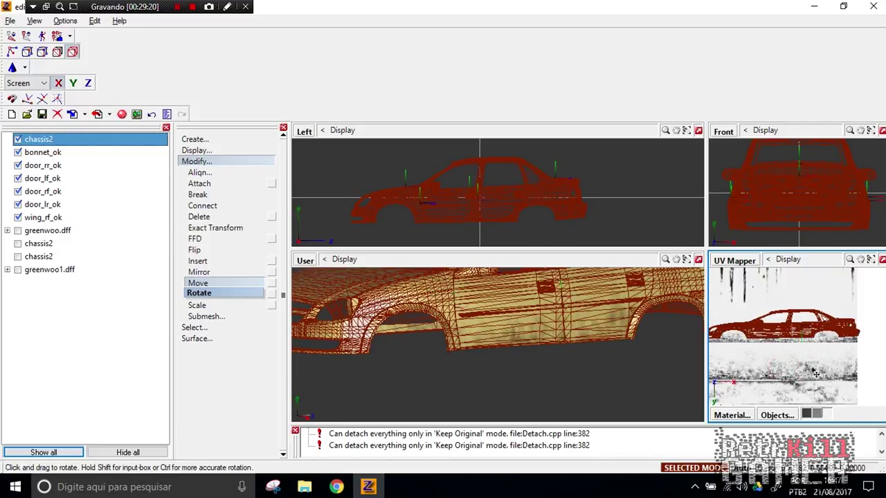
# - Nudge the car body's UVs along Y only, fine-tuning the sills against the dirt line of the grunge texture
pyautogui.click(198, 283)
pyautogui.click(73, 82)
pyautogui.moveTo(849, 377); pyautogui.dragTo(854, 377)
pyautogui.moveTo(640, 394); pyautogui.dragTo(699, 388, button='middle')
pyautogui.moveTo(855, 337); pyautogui.dragTo(856, 340)
pyautogui.moveTo(556, 370)
pyautogui.mouseDown(button='middle')
pyautogui.moveTo(566, 368)
pyautogui.moveTo(574, 385)
pyautogui.moveTo(595, 384)
pyautogui.moveTo(555, 379)
pyautogui.mouseUp(button='middle')
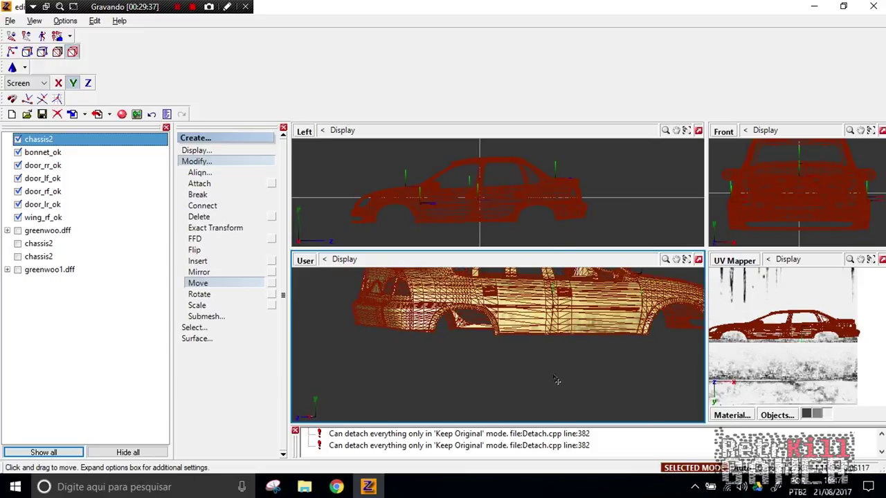
# - Examine how the door, bonnet and bumper UVs sit on the grunge texture from the front to the rear of the car
pyautogui.click(802, 328)
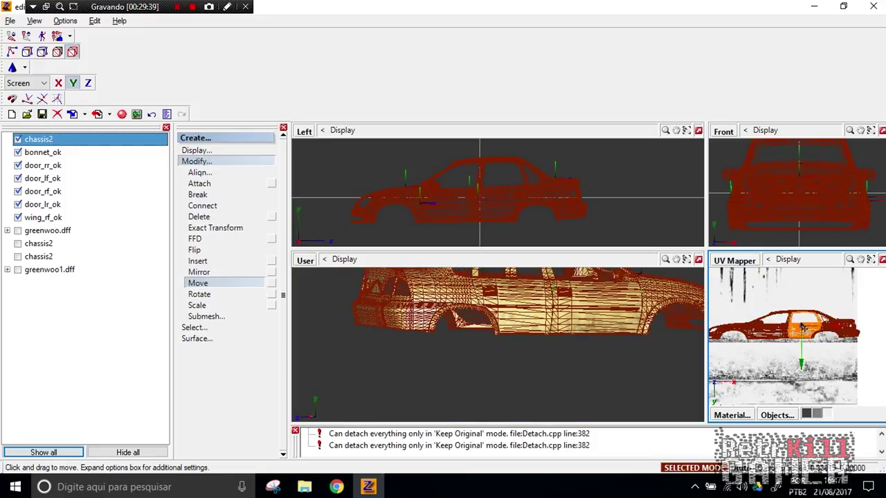
pyautogui.click(848, 331)
pyautogui.click(858, 341)
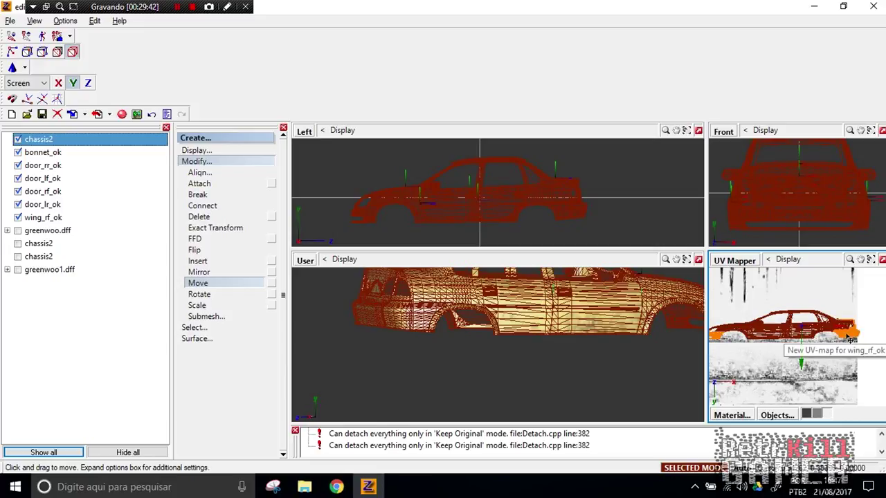
pyautogui.click(718, 329)
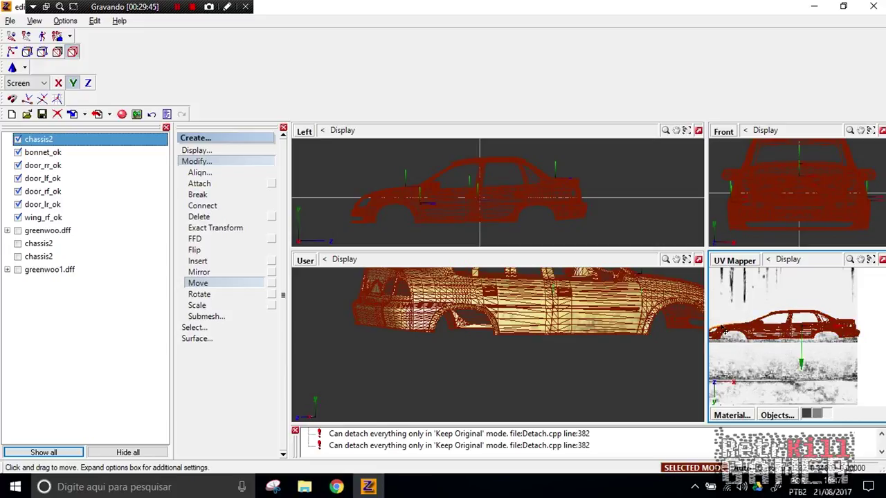
pyautogui.scroll(-2, 721, 332)
pyautogui.moveTo(717, 331); pyautogui.dragTo(768, 333, button='middle')
pyautogui.scroll(1, 770, 333)
pyautogui.click(794, 335)
pyautogui.scroll(4, 789, 328)
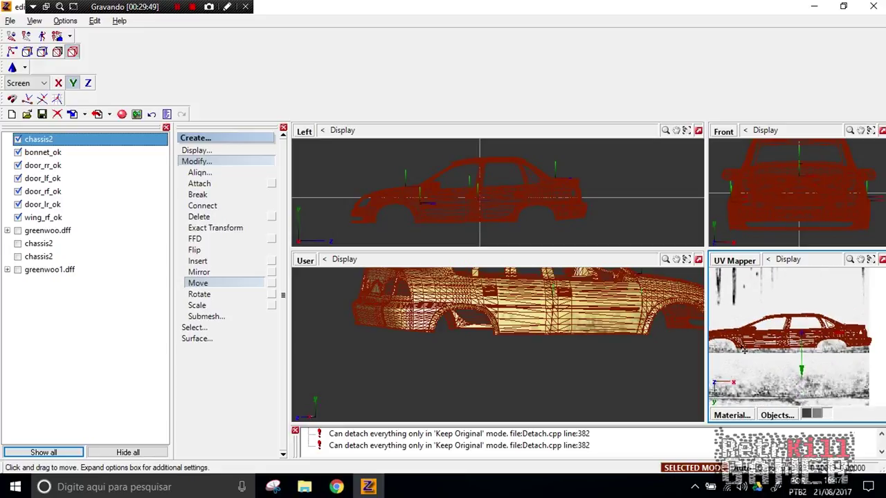
pyautogui.scroll(5, 754, 319)
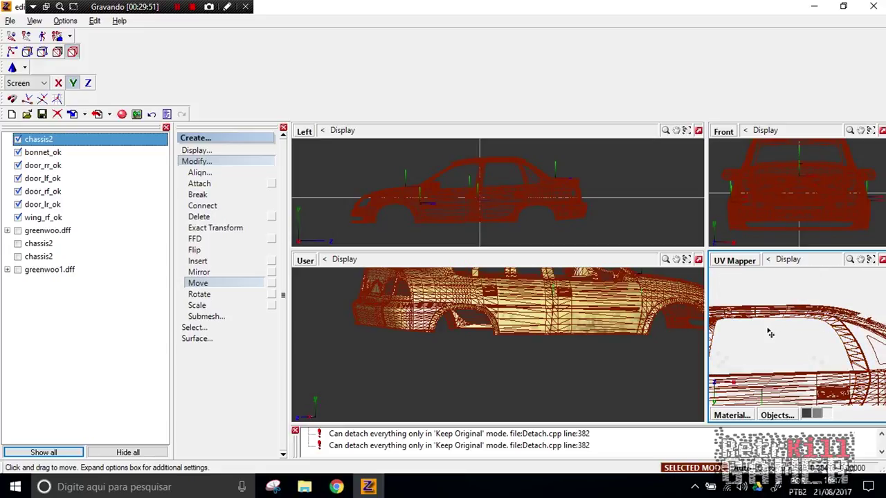
pyautogui.scroll(-6, 761, 319)
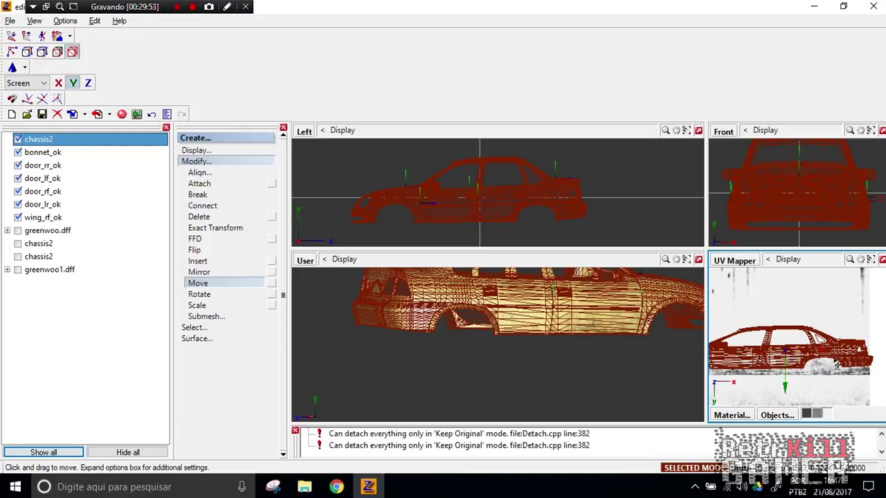
pyautogui.moveTo(778, 344); pyautogui.dragTo(761, 369, button='middle')
pyautogui.click(774, 375)
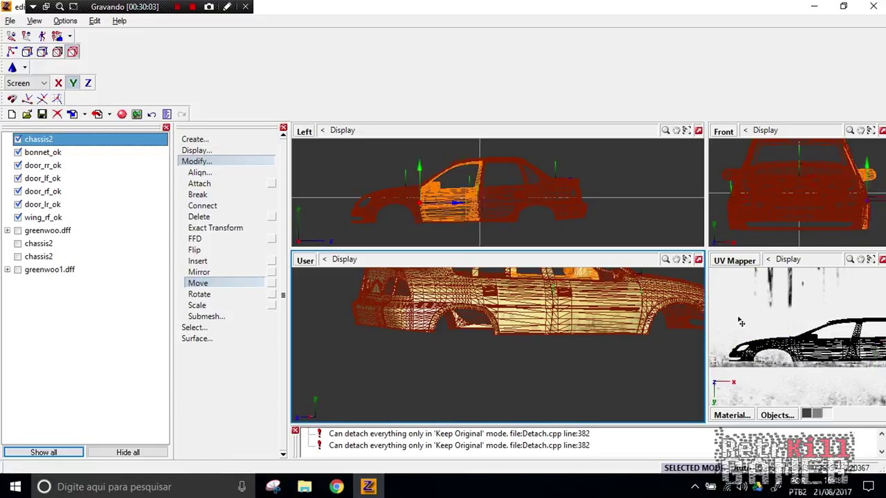
# - Enable both X and Y movement and move the bonnet's UV strip away from the body, above the car's front
pyautogui.click(42, 97)
pyautogui.click(59, 82)
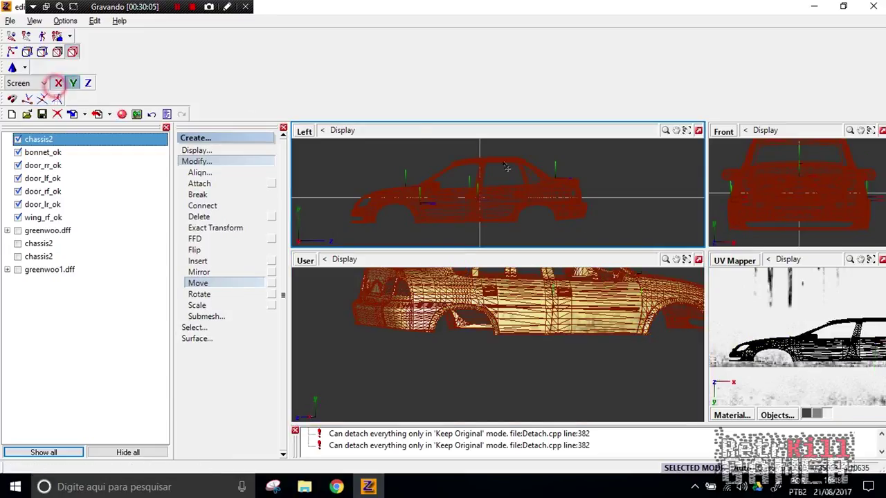
pyautogui.click(725, 339)
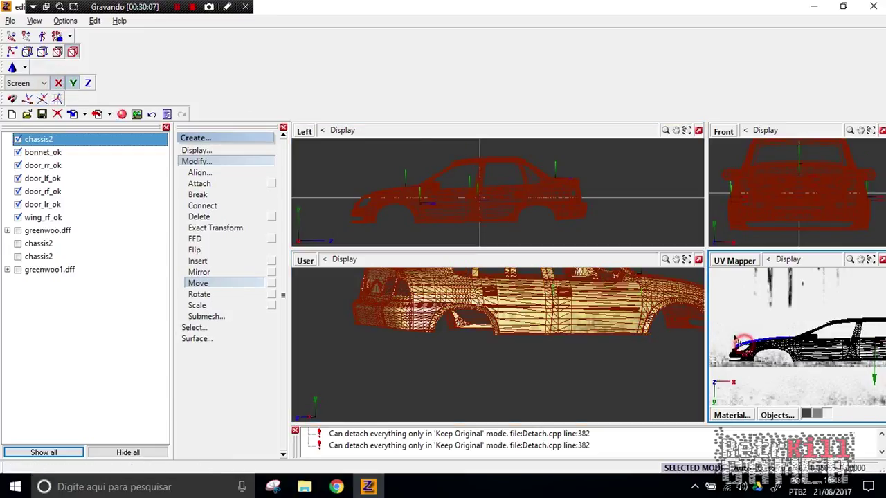
pyautogui.moveTo(731, 327); pyautogui.dragTo(817, 356, button='middle')
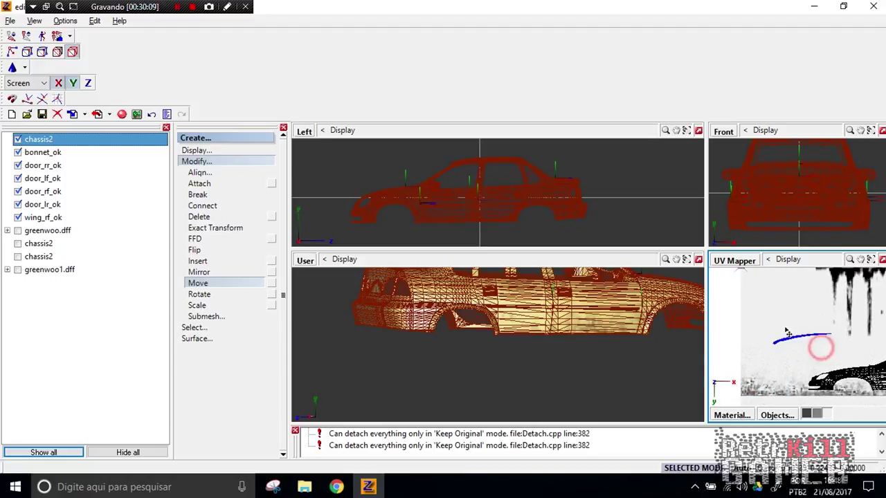
pyautogui.click(649, 314)
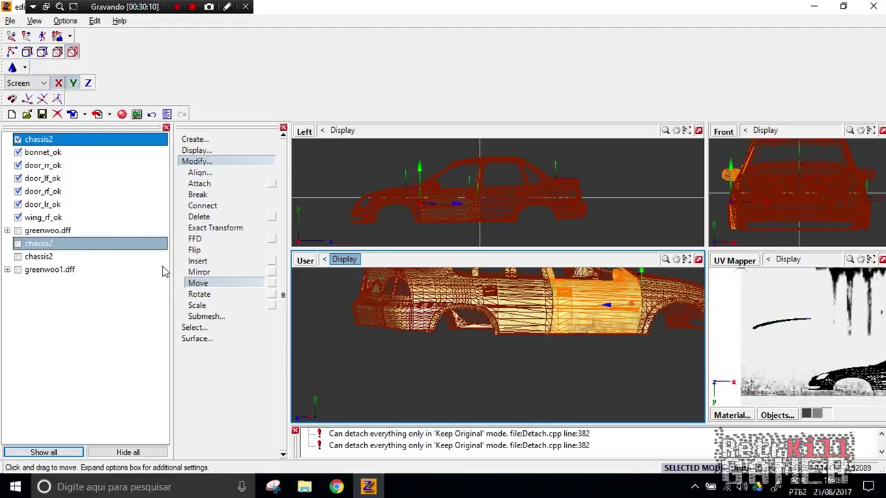
# - Rotate the bonnet's UVs about the X axis only until the bonnet is laid out as seen from above
pyautogui.click(200, 294)
pyautogui.click(74, 82)
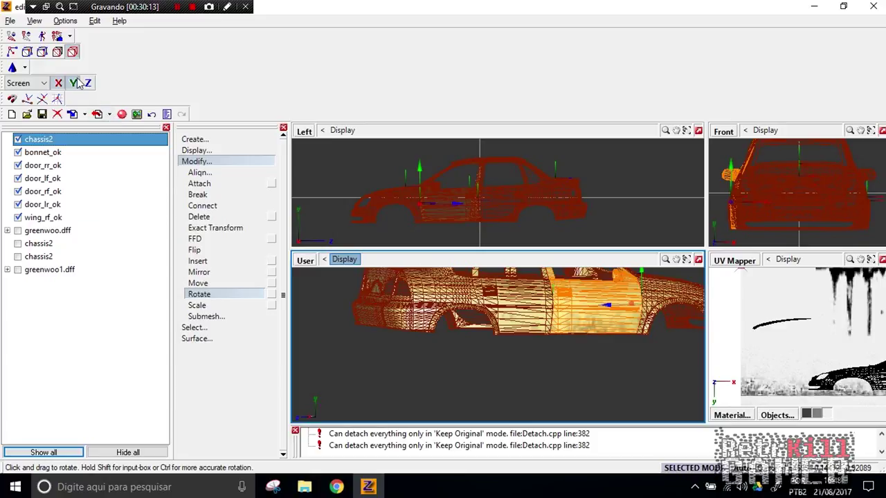
pyautogui.click(197, 193)
pyautogui.click(779, 330)
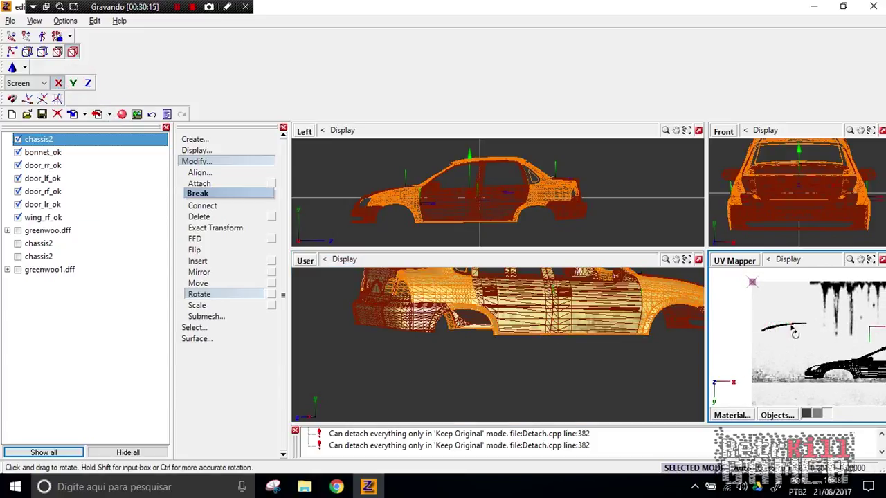
pyautogui.moveTo(796, 335); pyautogui.dragTo(838, 488)
pyautogui.moveTo(783, 367); pyautogui.dragTo(783, 312, button='middle')
pyautogui.scroll(-1, 783, 312)
pyautogui.moveTo(790, 333); pyautogui.dragTo(802, 434)
# - Scale the unfolded bonnet's UVs down in X and Y to a small patch near the grunge texture's edge
pyautogui.click(199, 308)
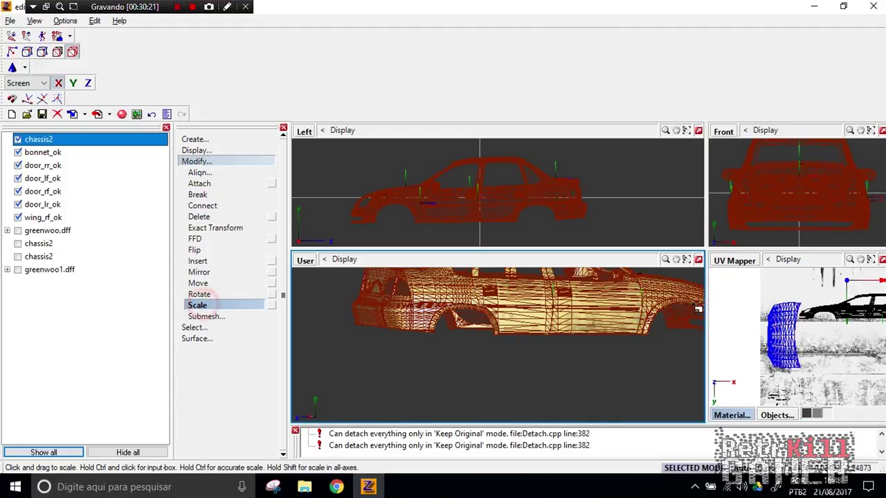
pyautogui.click(74, 83)
pyautogui.moveTo(777, 317); pyautogui.dragTo(769, 420)
pyautogui.scroll(4, 759, 351)
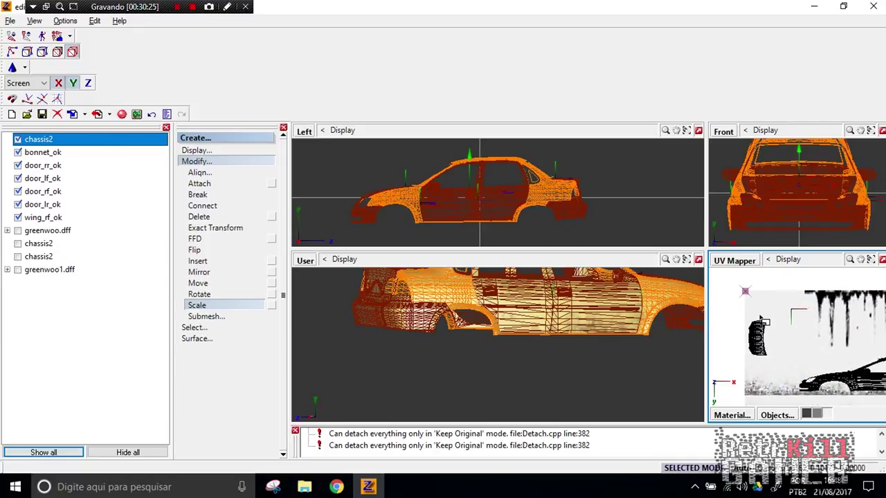
pyautogui.moveTo(755, 340); pyautogui.dragTo(709, 367)
# - Move the bonnet's UVs into the clean upper-left corner of the grunge texture
pyautogui.click(209, 282)
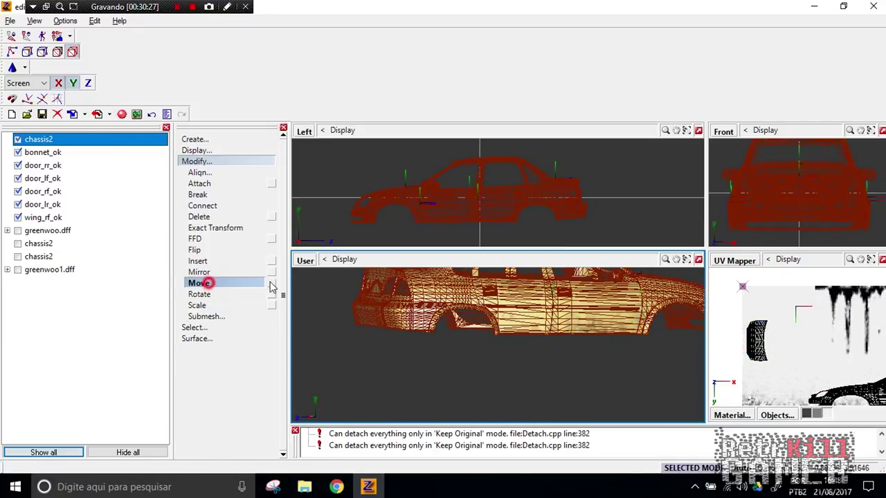
pyautogui.moveTo(760, 344); pyautogui.dragTo(765, 312)
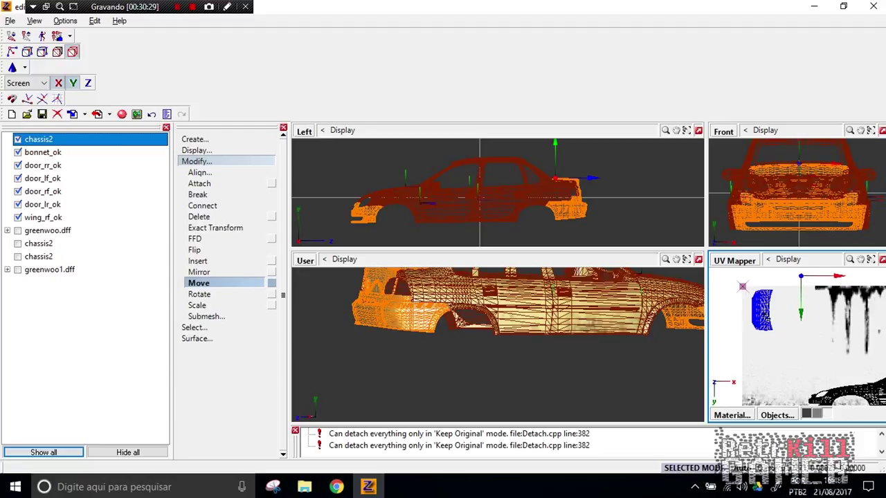
# - Move the rear bumper's UVs of wing_rf_ok away from the body to the area just below the car's rear
pyautogui.moveTo(793, 399); pyautogui.dragTo(766, 310, button='middle')
pyautogui.moveTo(837, 336); pyautogui.dragTo(764, 347, button='middle')
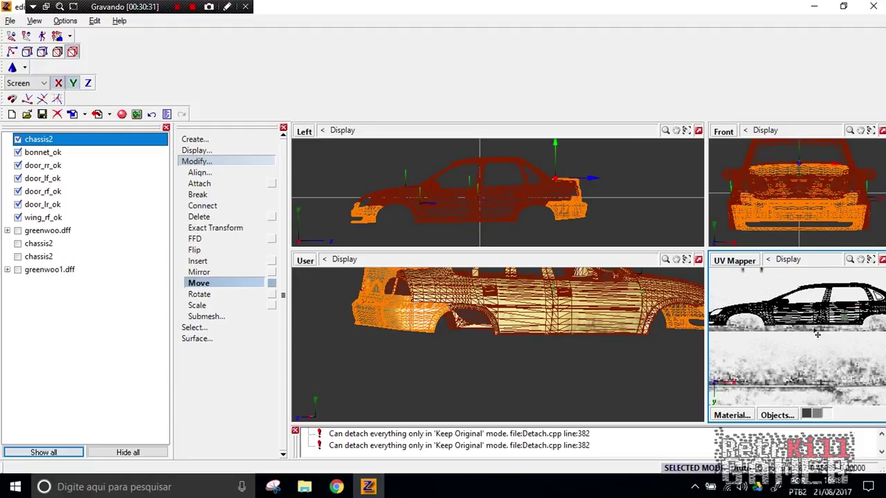
pyautogui.moveTo(842, 333); pyautogui.dragTo(761, 341, button='middle')
pyautogui.scroll(2, 860, 333)
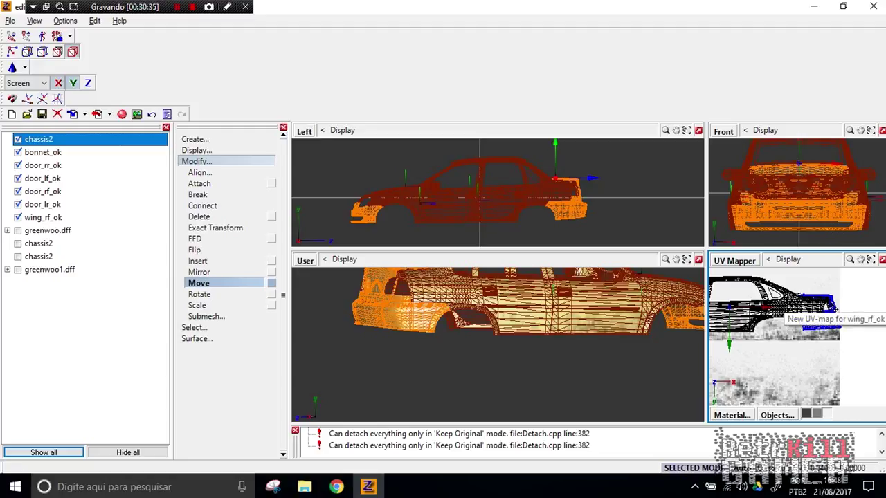
pyautogui.click(200, 283)
pyautogui.moveTo(840, 330); pyautogui.dragTo(825, 360)
pyautogui.scroll(-1, 811, 358)
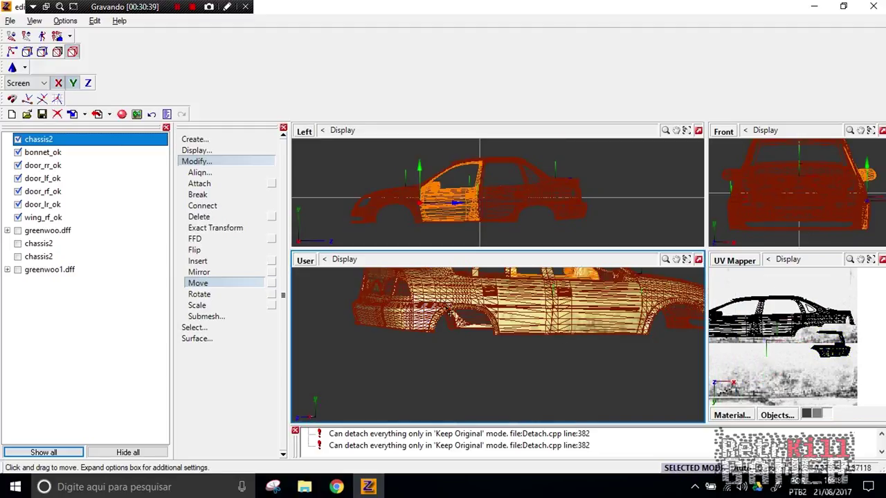
# - Rotate the detached bumper UVs about the Y axis only until the bumper is laid out face-on
pyautogui.click(220, 294)
pyautogui.click(195, 239)
pyautogui.click(796, 350)
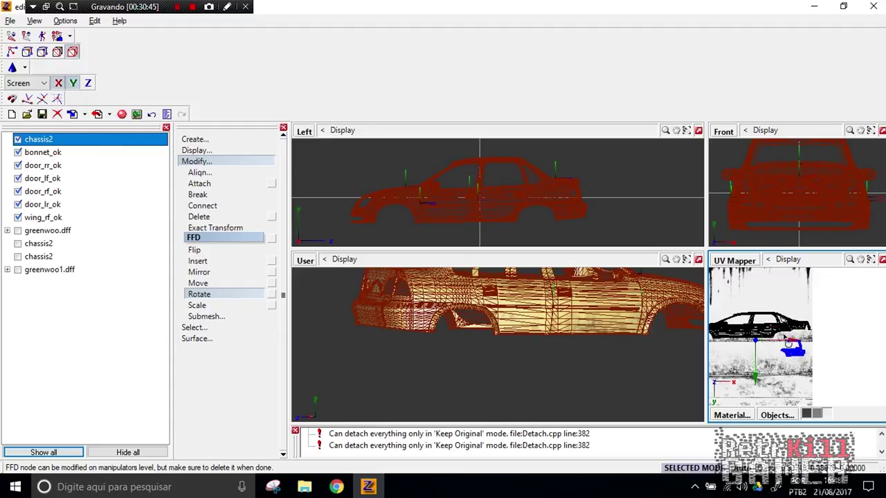
pyautogui.click(575, 323)
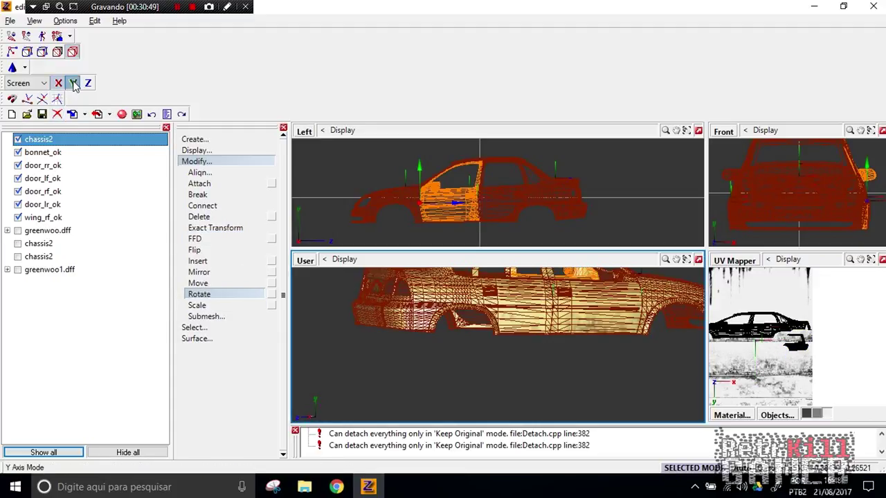
pyautogui.click(814, 351)
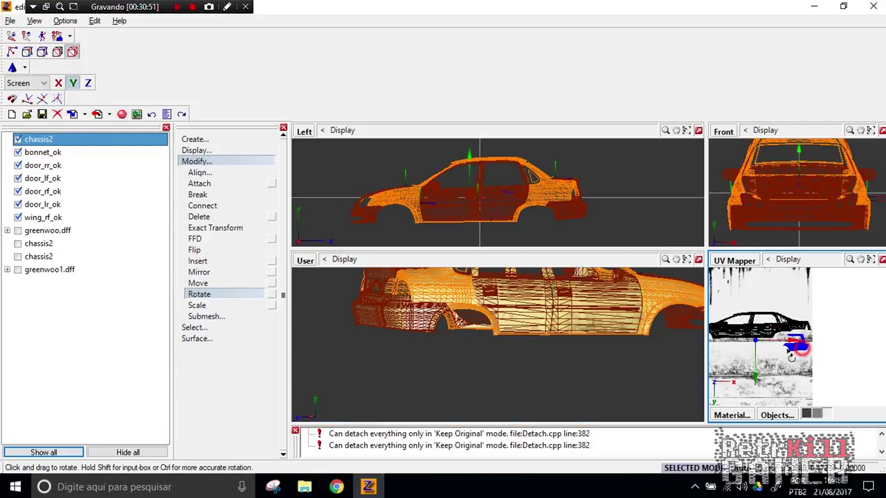
pyautogui.scroll(3, 796, 332)
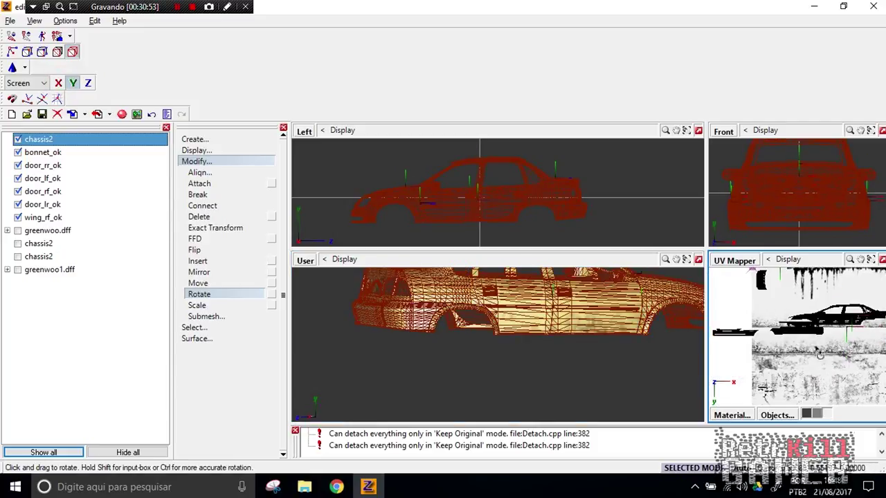
pyautogui.moveTo(730, 351); pyautogui.dragTo(811, 332, button='middle')
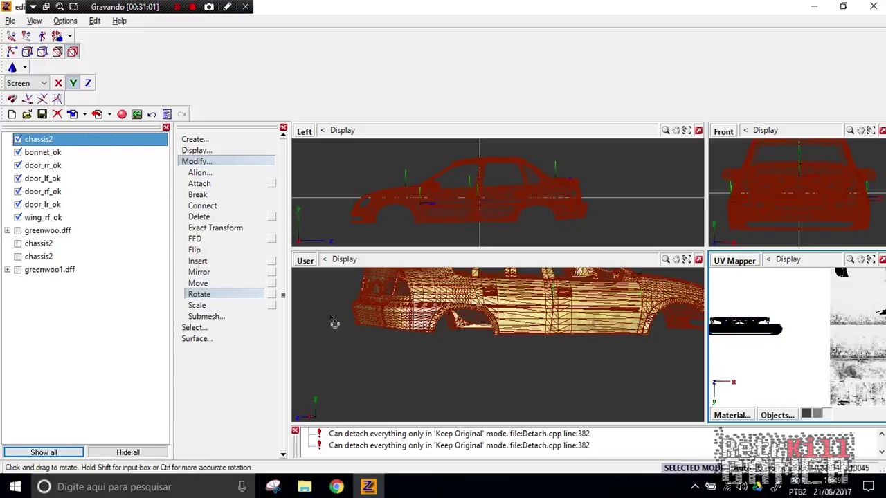
# - Scale the detached bumper UVs up along the Y axis until the flattened bumper shows its full height
pyautogui.click(391, 332)
pyautogui.scroll(3, 391, 332)
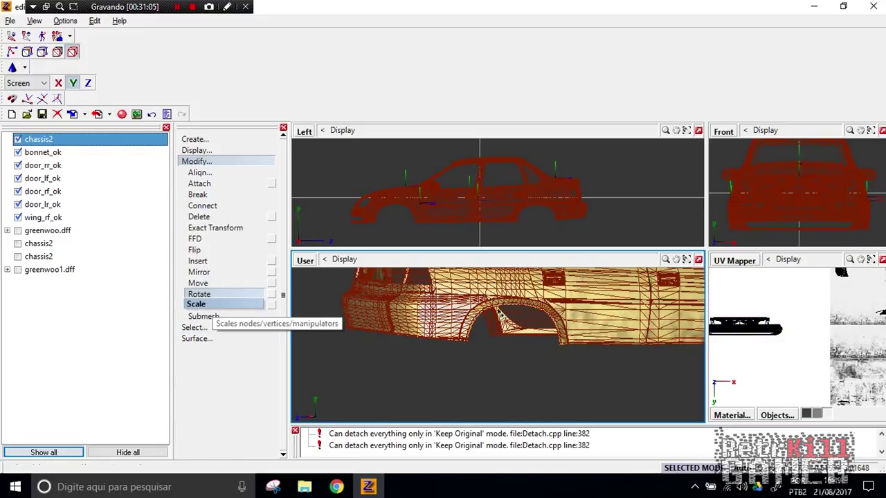
pyautogui.moveTo(793, 339); pyautogui.dragTo(828, 336, button='middle')
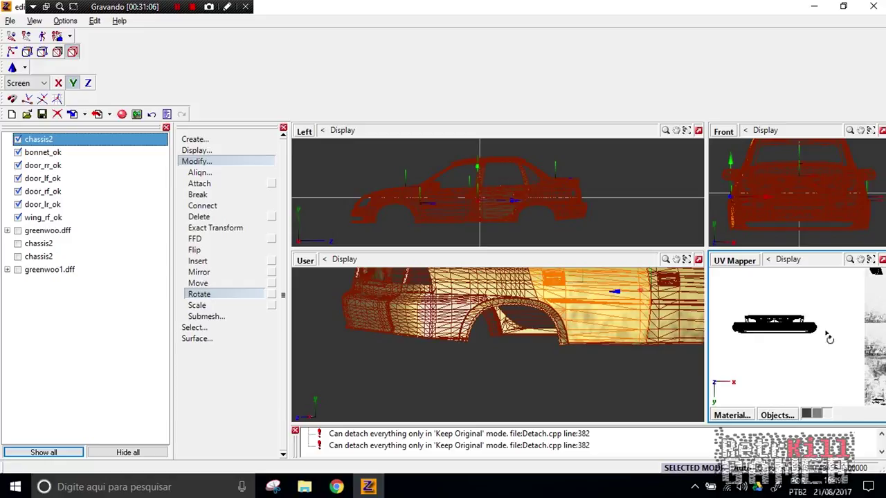
pyautogui.click(201, 305)
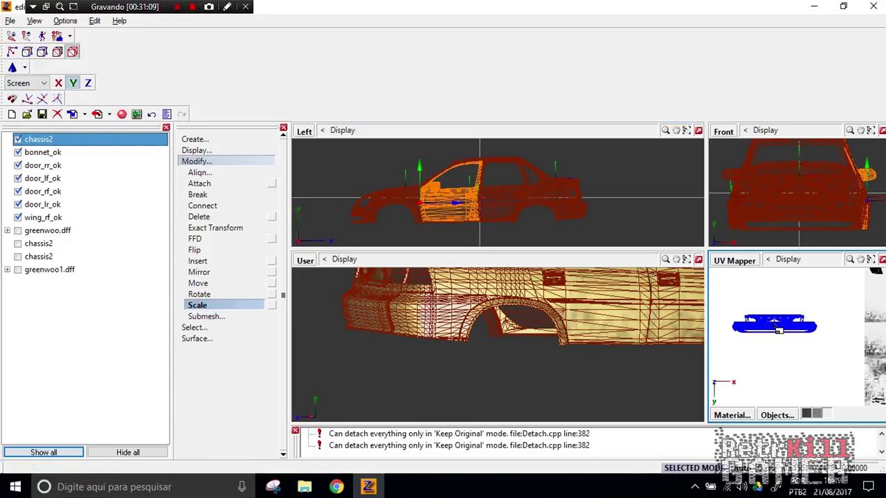
pyautogui.click(785, 290)
pyautogui.moveTo(782, 285); pyautogui.dragTo(791, 217)
pyautogui.moveTo(791, 339)
pyautogui.mouseDown(button='middle')
pyautogui.moveTo(737, 315)
pyautogui.moveTo(780, 327)
pyautogui.mouseUp(button='middle')
pyautogui.moveTo(763, 362); pyautogui.dragTo(770, 331)
pyautogui.moveTo(771, 330); pyautogui.dragTo(776, 266, button='middle')
pyautogui.moveTo(782, 346); pyautogui.dragTo(782, 345)
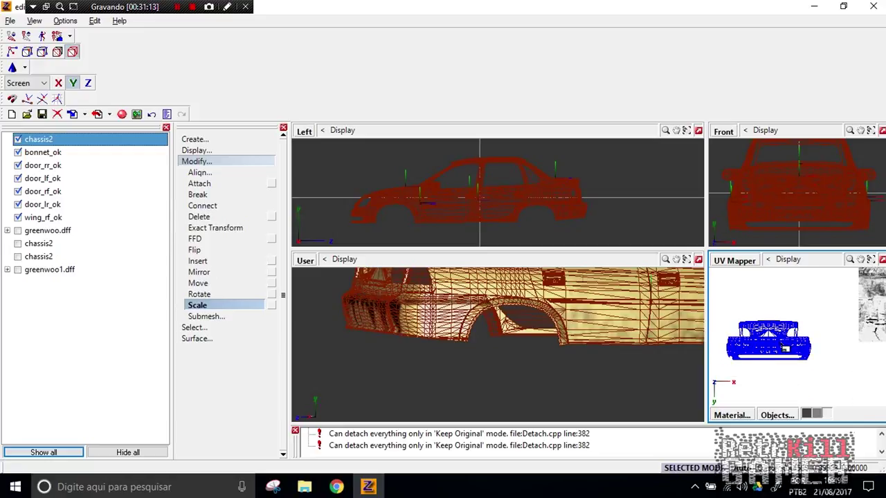
# - Move the bumper's UVs in X and Y onto the grunge texture's edge, directly below the car's side layout
pyautogui.click(198, 282)
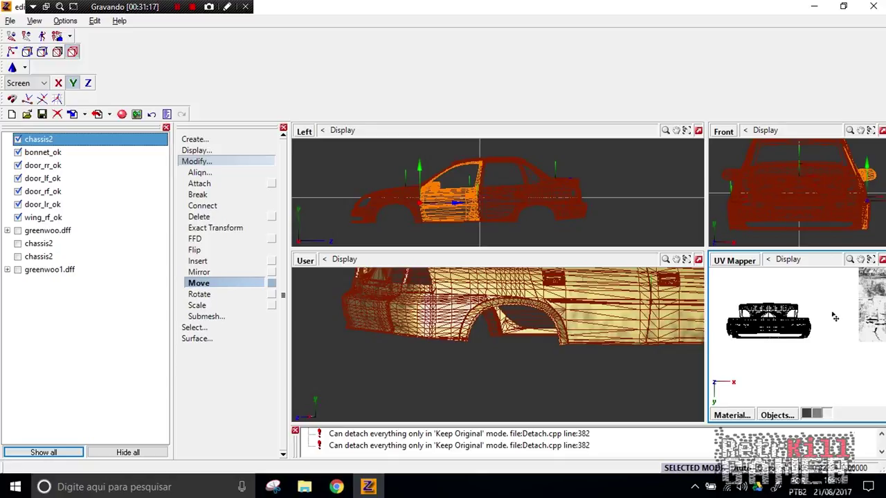
pyautogui.click(765, 341)
pyautogui.moveTo(810, 318); pyautogui.dragTo(831, 302)
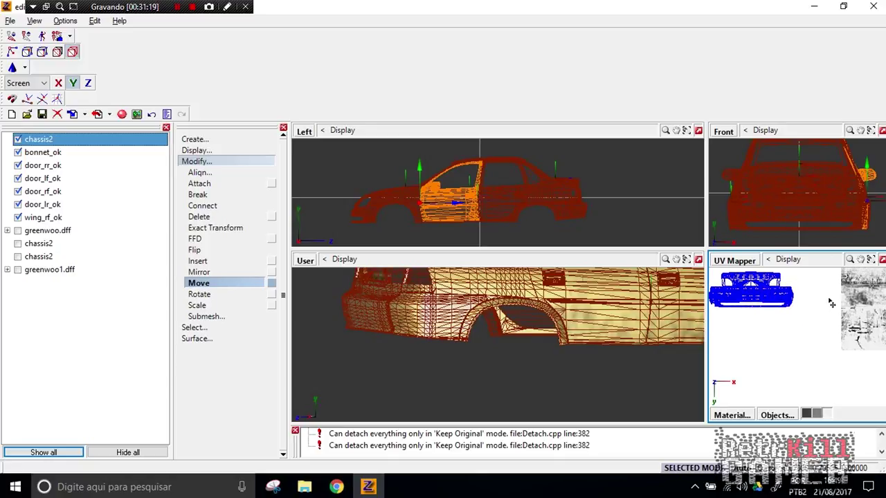
pyautogui.click(199, 160)
pyautogui.click(197, 150)
pyautogui.click(197, 149)
pyautogui.click(205, 161)
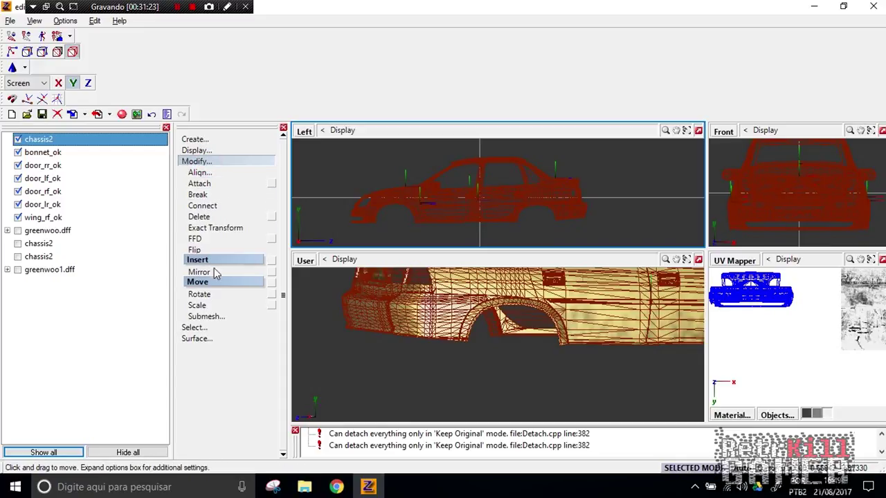
pyautogui.click(200, 294)
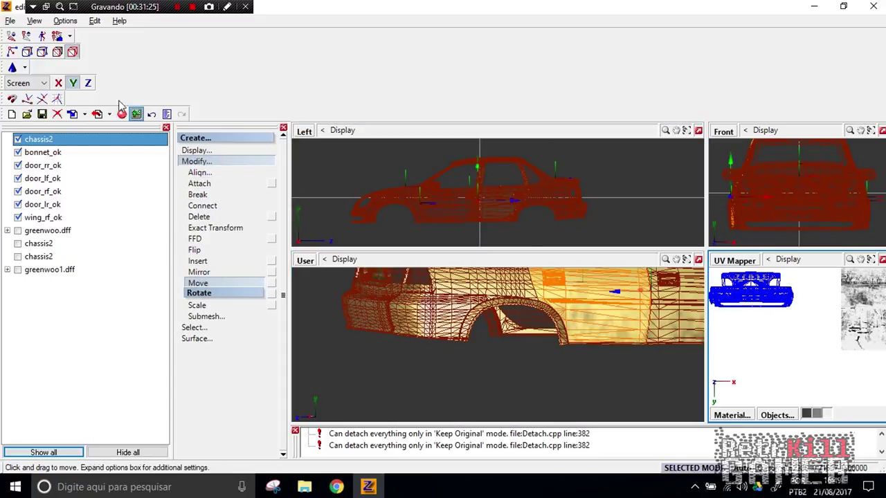
pyautogui.click(495, 273)
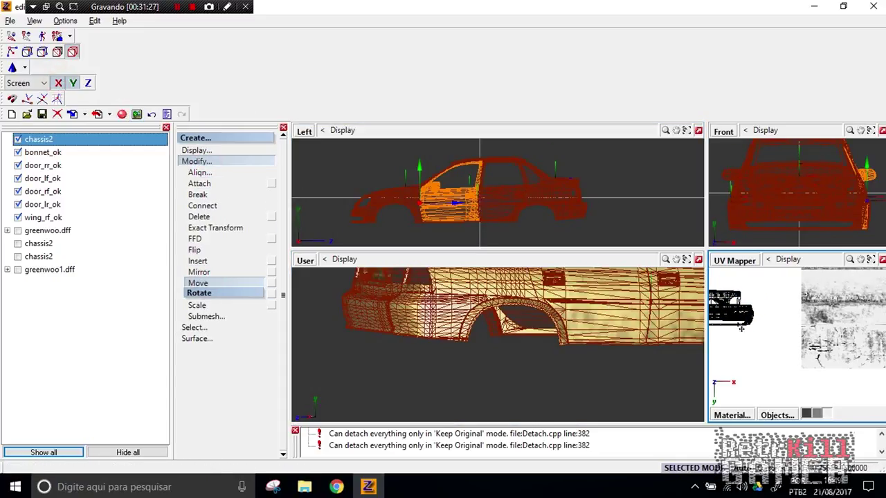
pyautogui.moveTo(812, 307); pyautogui.dragTo(855, 293)
pyautogui.moveTo(857, 293); pyautogui.dragTo(778, 348, button='middle')
pyautogui.moveTo(770, 346); pyautogui.dragTo(792, 343)
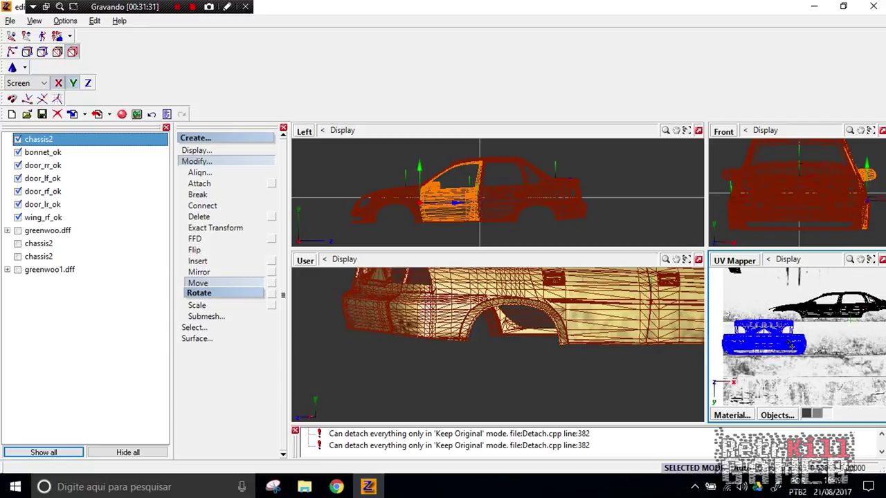
pyautogui.press('Escape')
# - Examine how the bumper's UV layout lies on the grunge texture and how the car's rear looks
pyautogui.moveTo(492, 404); pyautogui.dragTo(569, 402, button='middle')
pyautogui.scroll(1, 775, 342)
pyautogui.moveTo(733, 352); pyautogui.dragTo(781, 353, button='middle')
pyautogui.scroll(1, 780, 354)
pyautogui.scroll(5, 784, 356)
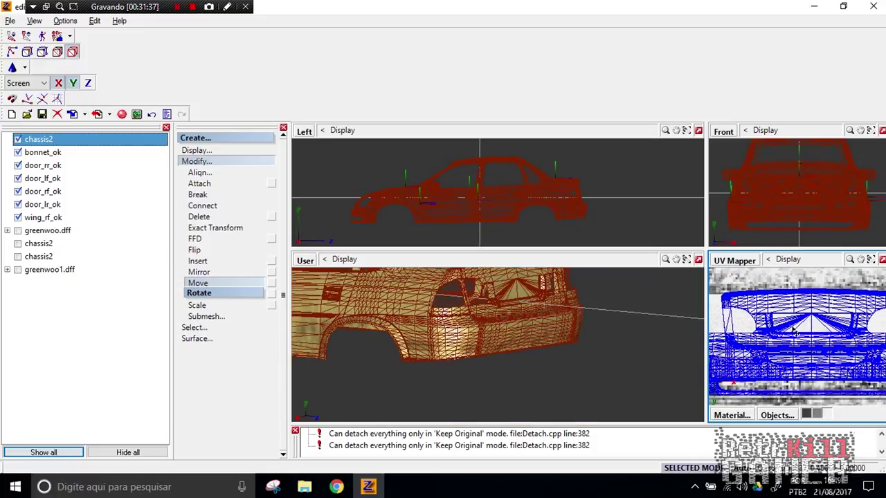
pyautogui.scroll(-3, 794, 333)
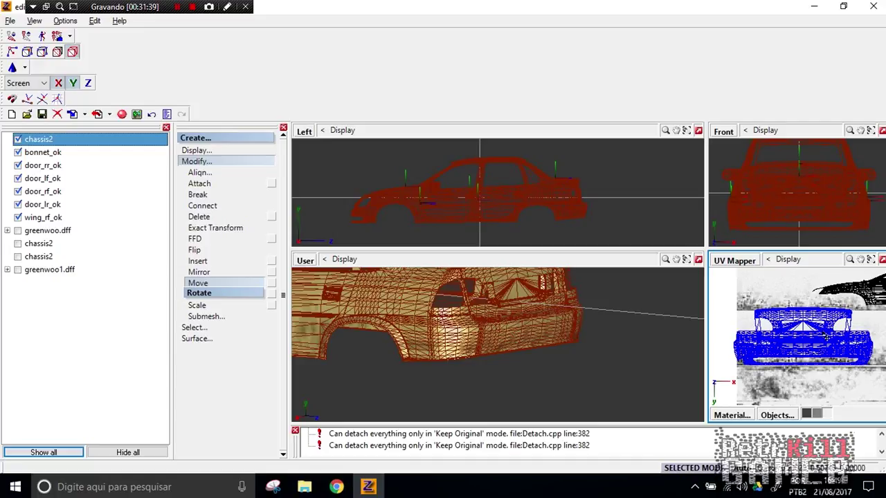
pyautogui.scroll(4, 802, 336)
pyautogui.scroll(2, 805, 335)
pyautogui.moveTo(630, 346)
pyautogui.keyDown('alt'); pyautogui.mouseDown(button='middle')
pyautogui.moveTo(632, 383)
pyautogui.moveTo(607, 352)
pyautogui.moveTo(630, 346)
pyautogui.mouseUp(button='middle'); pyautogui.keyUp('alt')
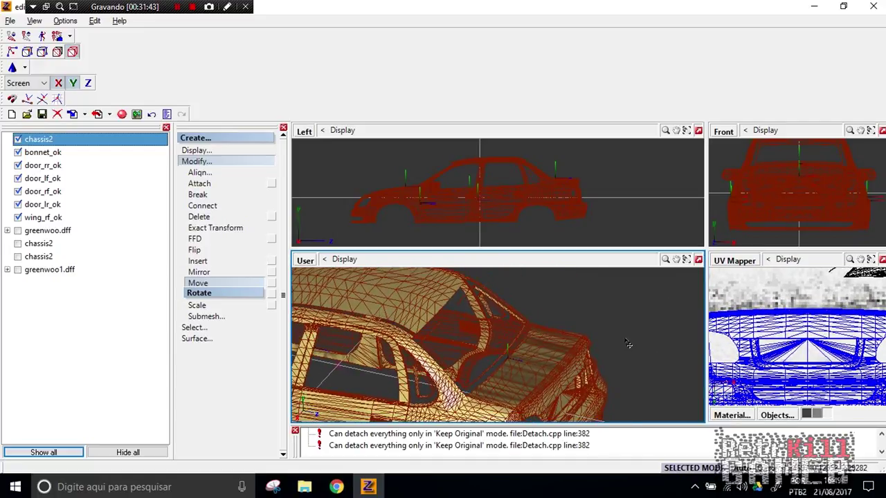
pyautogui.scroll(-2, 787, 360)
pyautogui.moveTo(786, 360); pyautogui.dragTo(801, 315, button='middle')
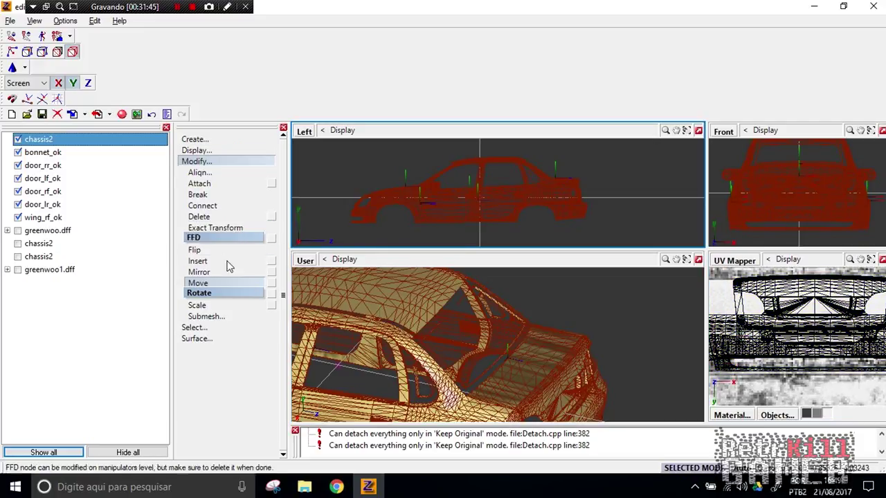
# - Reposition the bumper's UVs just inside the texture's edge, in the lighter band beneath the car's side layout
pyautogui.click(197, 283)
pyautogui.moveTo(824, 344); pyautogui.dragTo(786, 276)
pyautogui.scroll(-2, 799, 302)
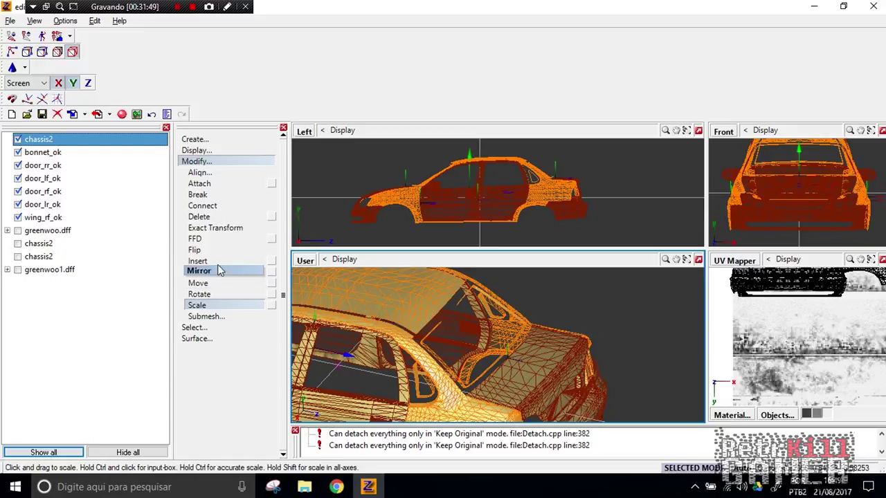
pyautogui.click(200, 283)
pyautogui.moveTo(809, 289); pyautogui.dragTo(805, 341)
pyautogui.moveTo(682, 372); pyautogui.dragTo(667, 343, button='middle')
pyautogui.click(833, 333)
pyautogui.moveTo(805, 339); pyautogui.dragTo(806, 338)
pyautogui.moveTo(691, 334); pyautogui.dragTo(643, 343, button='middle')
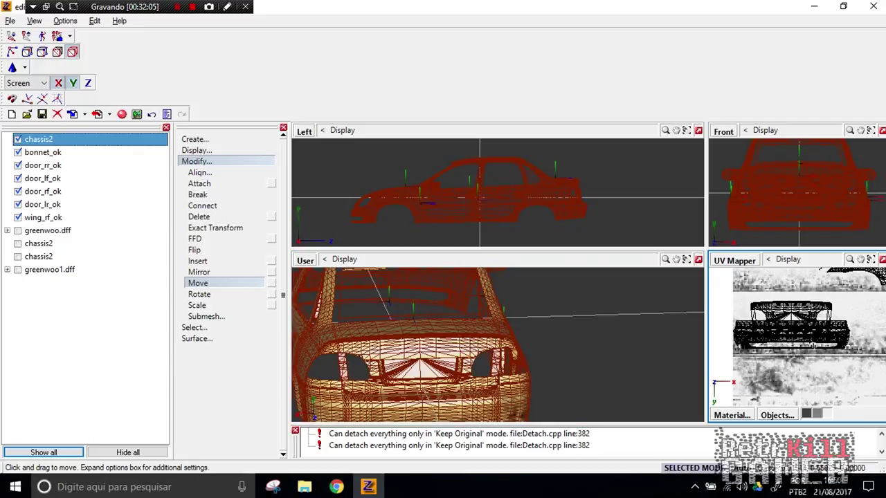
# - Shift the bumper's UVs slightly inward from the texture's edge, check the front and side of the car, and save the scene
pyautogui.scroll(-4, 817, 331)
pyautogui.moveTo(841, 330); pyautogui.dragTo(811, 324, button='middle')
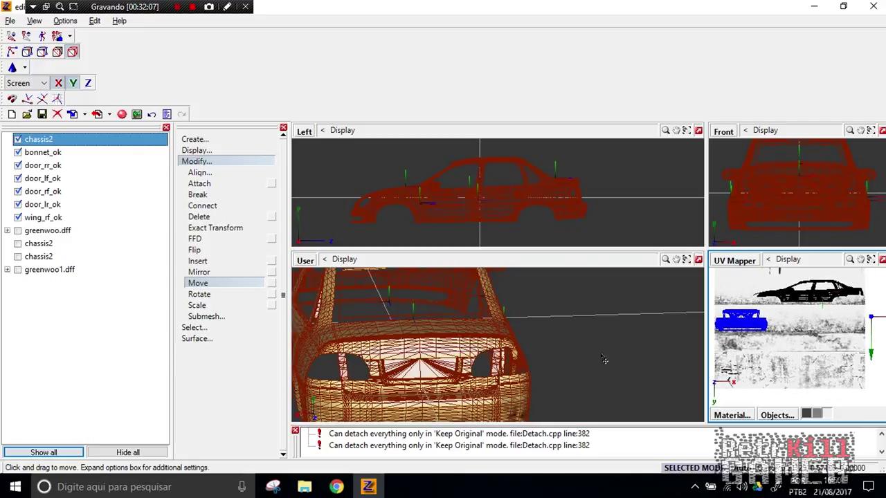
pyautogui.moveTo(580, 377); pyautogui.dragTo(487, 397, button='middle')
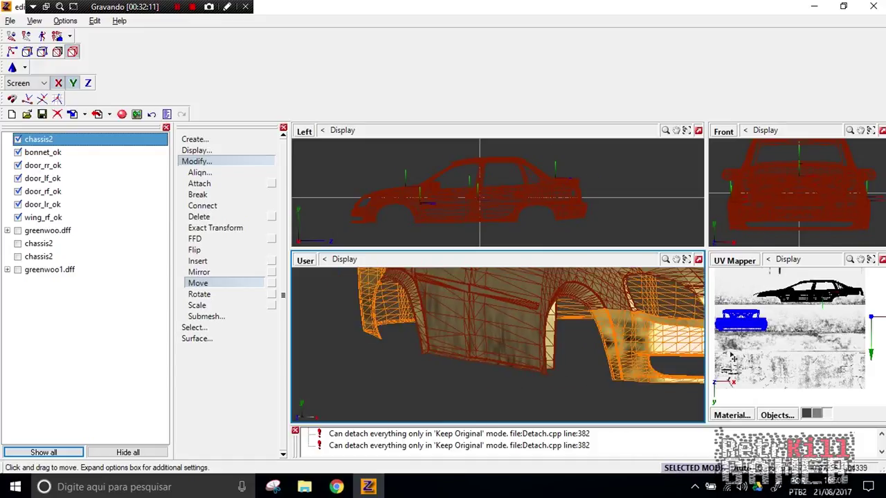
pyautogui.moveTo(756, 325); pyautogui.dragTo(769, 327)
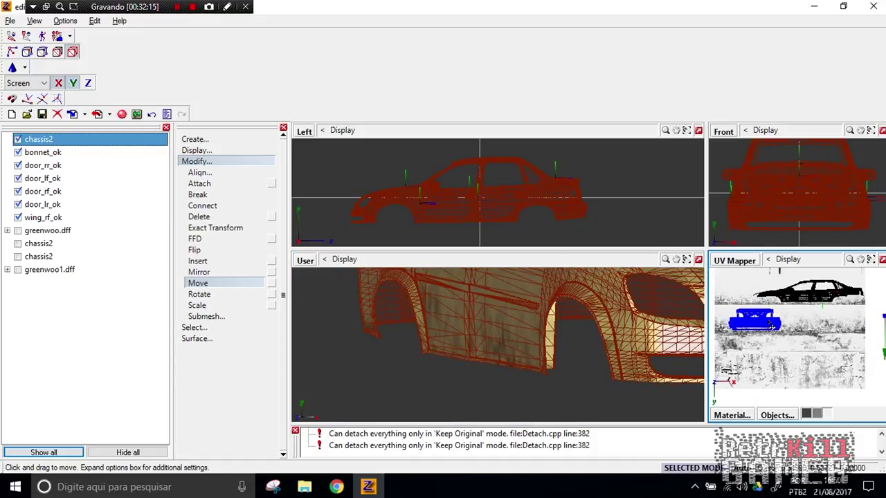
pyautogui.moveTo(598, 392); pyautogui.dragTo(699, 418, button='middle')
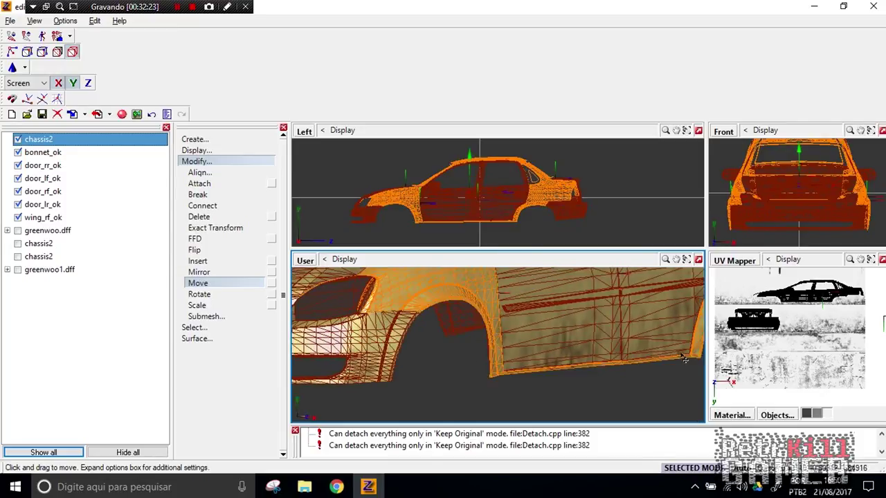
pyautogui.scroll(-3, 610, 352)
pyautogui.moveTo(611, 353); pyautogui.dragTo(596, 384, button='middle')
pyautogui.moveTo(775, 310); pyautogui.dragTo(752, 302, button='middle')
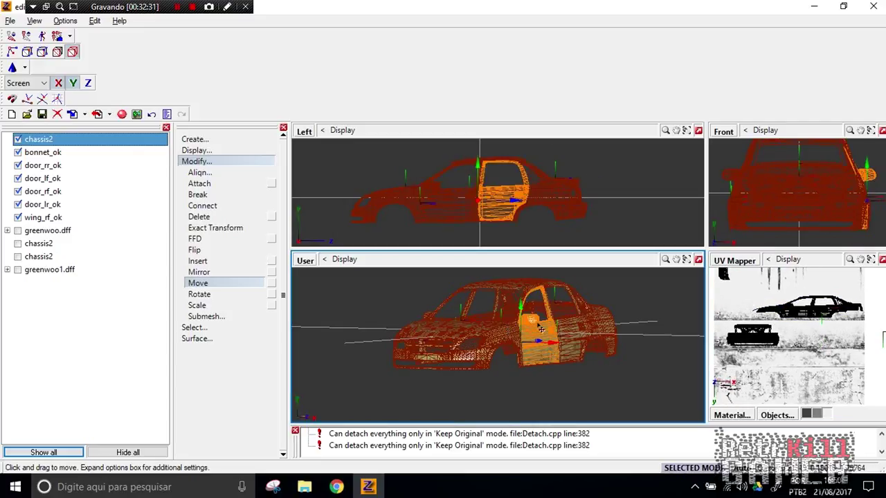
pyautogui.click(41, 113)
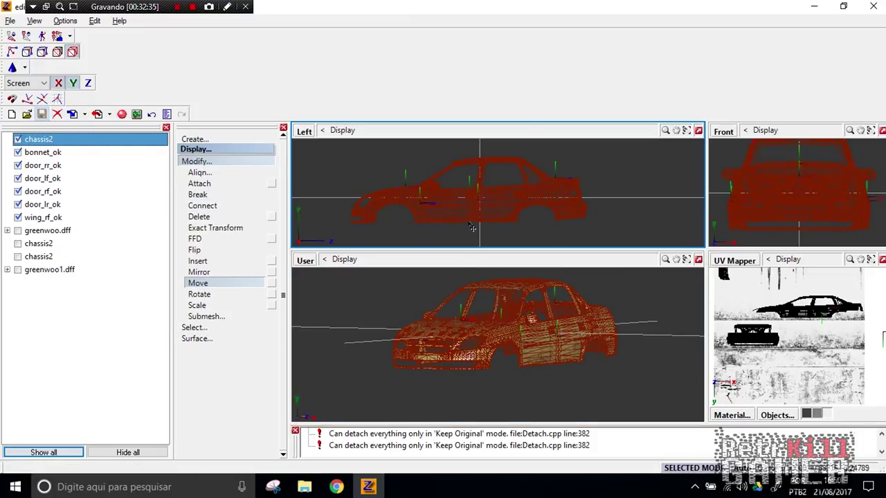
# - Try to generate a new UV mapping for the bumper mesh from the Left viewport's XY with the Generate New option
pyautogui.click(207, 161)
pyautogui.click(196, 183)
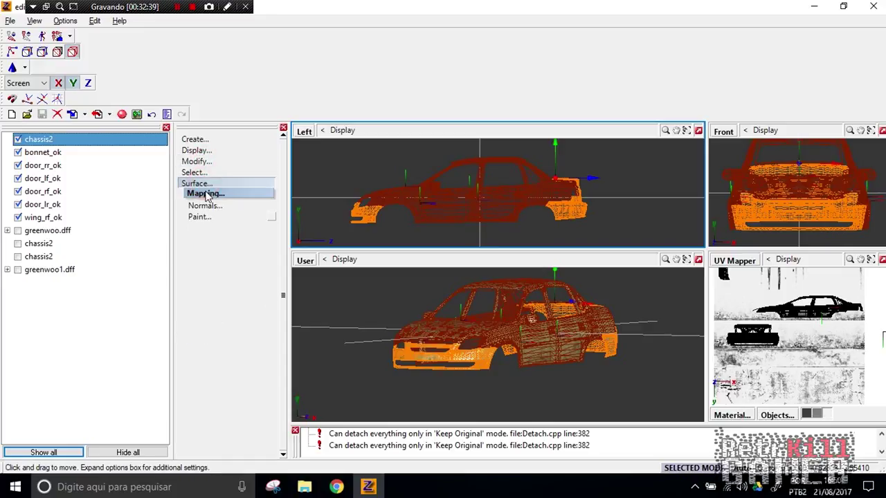
pyautogui.click(270, 216)
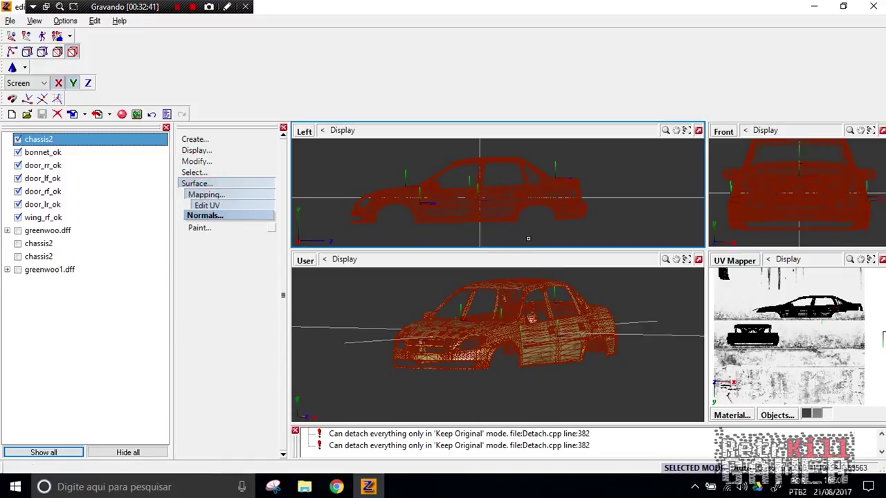
pyautogui.click(544, 234)
pyautogui.moveTo(549, 228); pyautogui.dragTo(557, 230, button='middle')
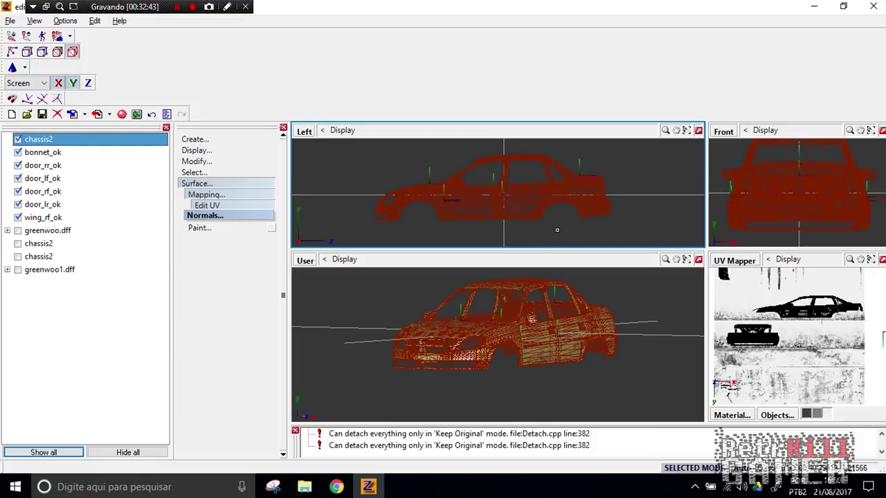
pyautogui.click(552, 224)
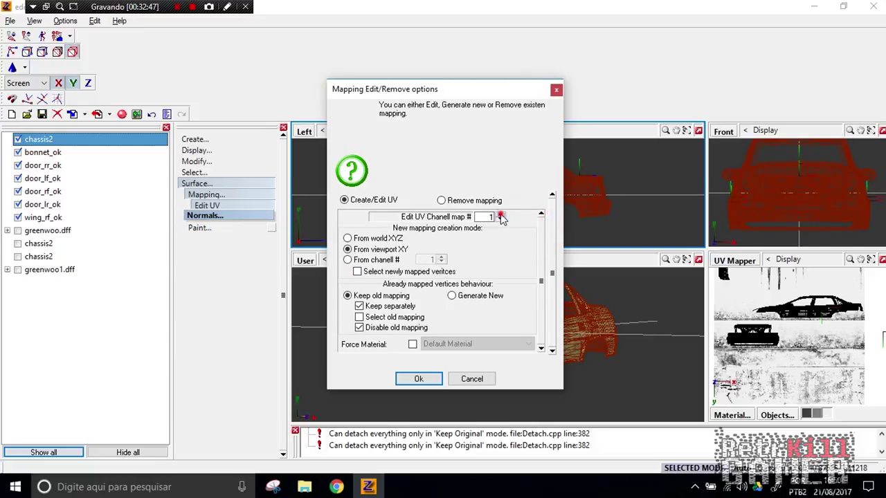
pyautogui.click(473, 296)
pyautogui.click(419, 379)
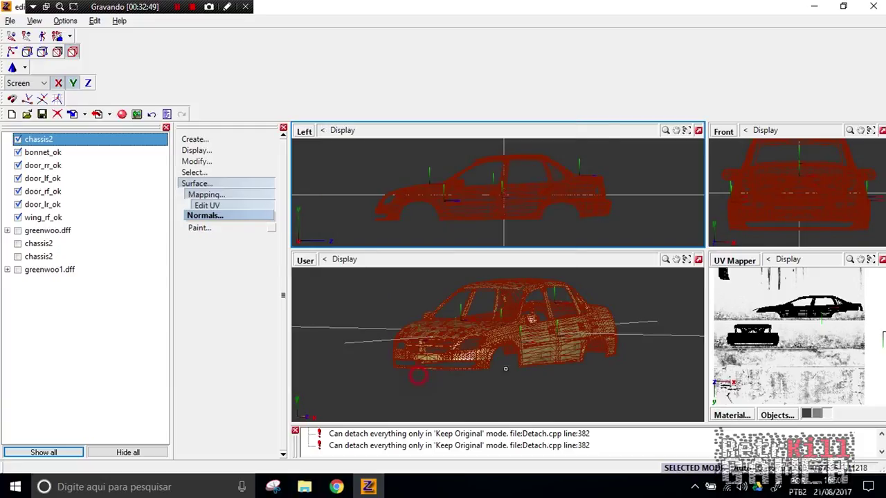
# - Load the vehiclegrunge256 material into the UV Mapper view to look for the newly generated mapping
pyautogui.click(731, 415)
pyautogui.click(756, 288)
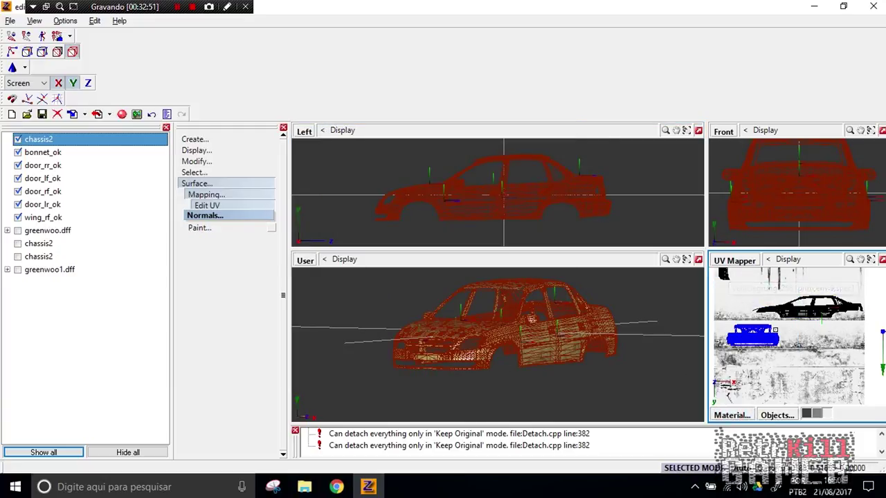
pyautogui.click(736, 415)
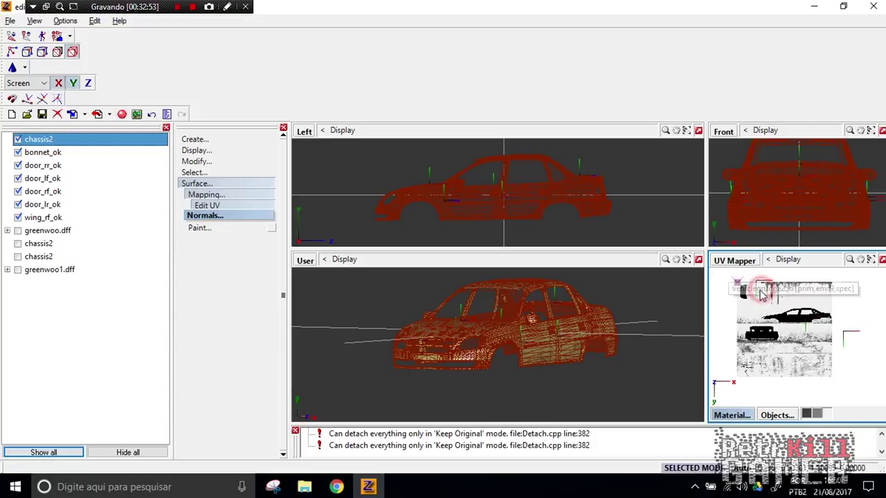
pyautogui.click(756, 288)
pyautogui.click(194, 172)
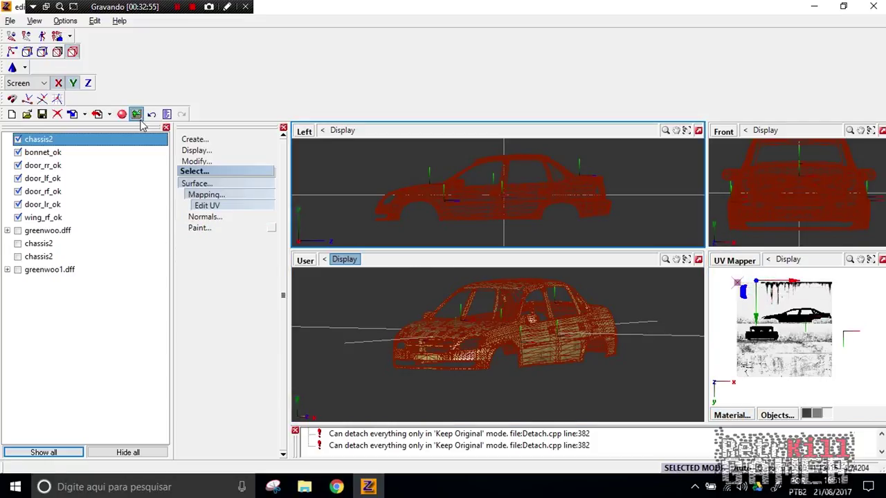
pyautogui.scroll(-2, 577, 349)
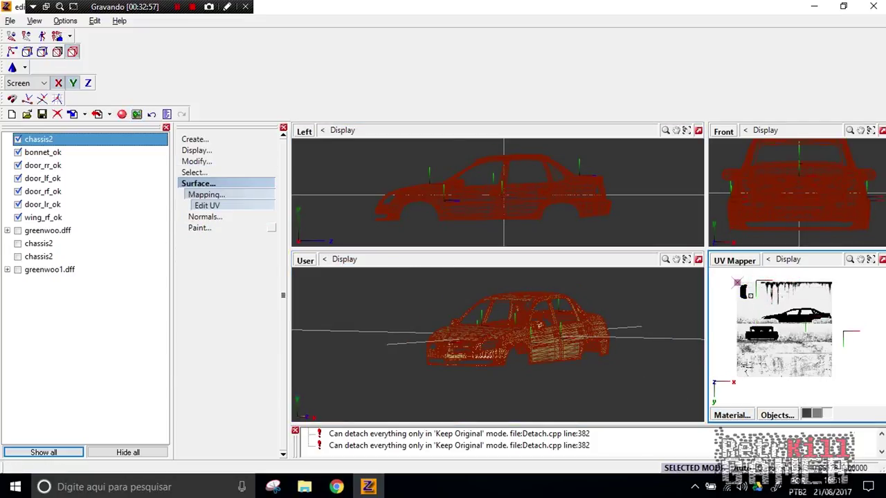
# - Clear the UV Mapper viewport by changing it to another view and then back to UV Mapper
pyautogui.click(734, 260)
pyautogui.click(732, 326)
pyautogui.click(722, 261)
pyautogui.click(737, 378)
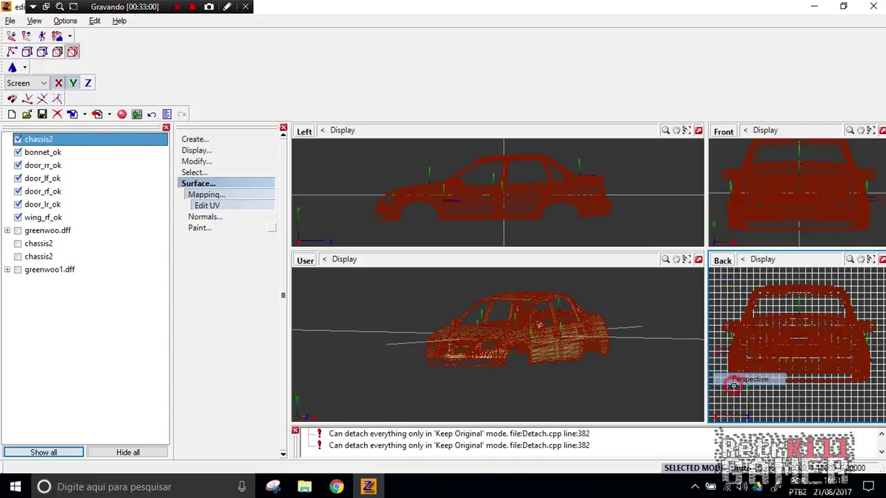
pyautogui.click(733, 260)
pyautogui.click(737, 392)
# - Try to generate a new UV mapping for the car's meshes from the Left viewport's XY with Generate New, and look for its material
pyautogui.click(584, 200)
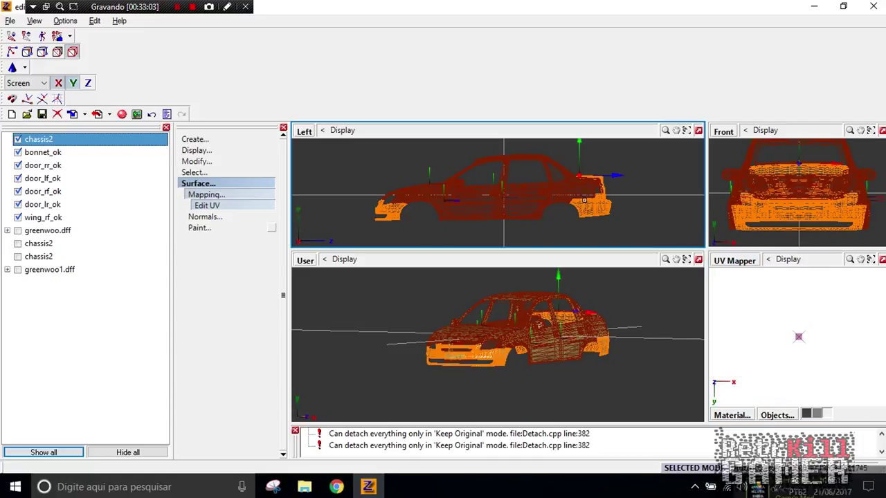
pyautogui.click(207, 205)
pyautogui.click(332, 208)
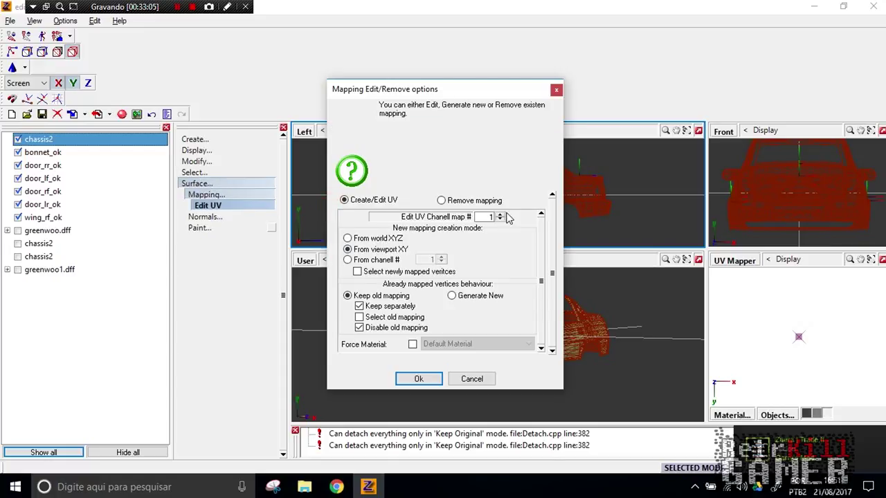
pyautogui.click(455, 297)
pyautogui.click(418, 379)
pyautogui.click(730, 415)
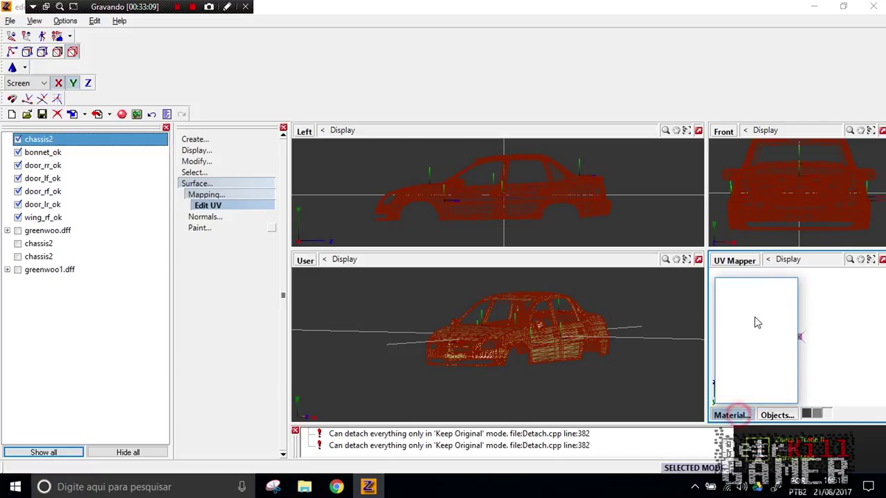
pyautogui.click(654, 367)
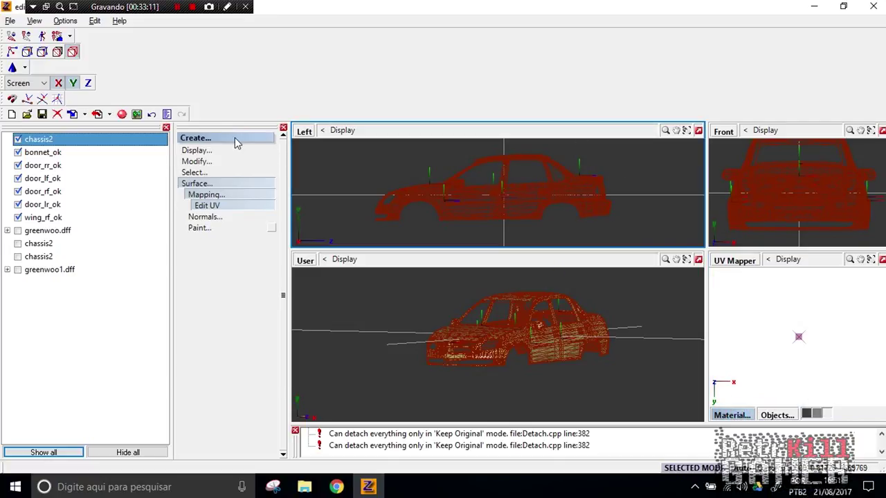
# - Remove the xvehicleenv128.bmp texture layer from the vehiclegrunge256 [prim,env:9,spec] material
pyautogui.click(122, 114)
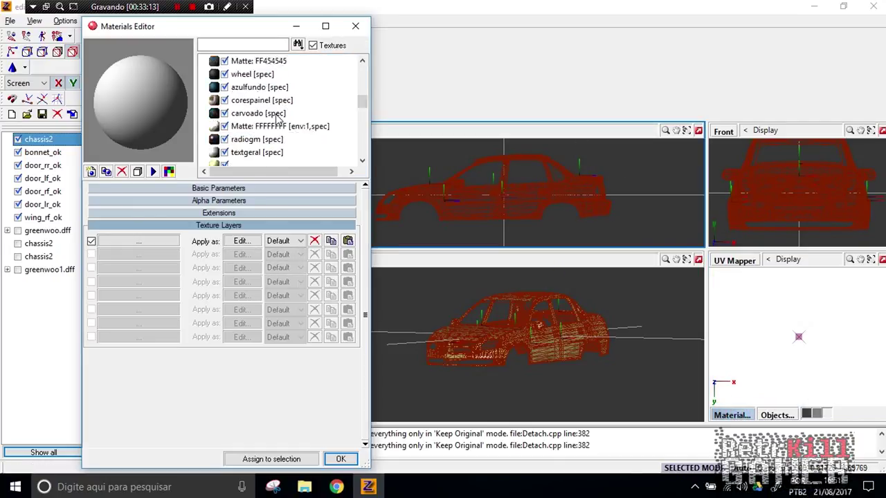
pyautogui.click(265, 75)
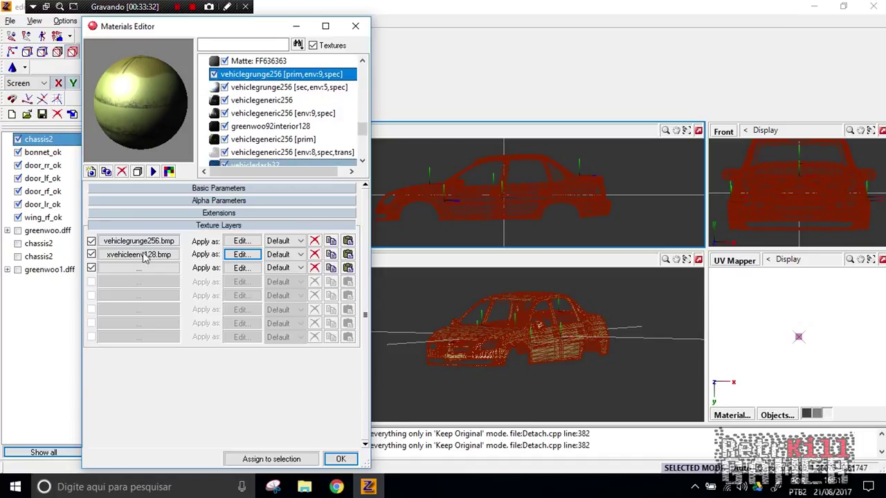
pyautogui.click(315, 254)
# - Set the material's empty second texture layer to apply as GTA4: Dirt/Mud/Reflection with Manual UV #2 mapping
pyautogui.click(238, 255)
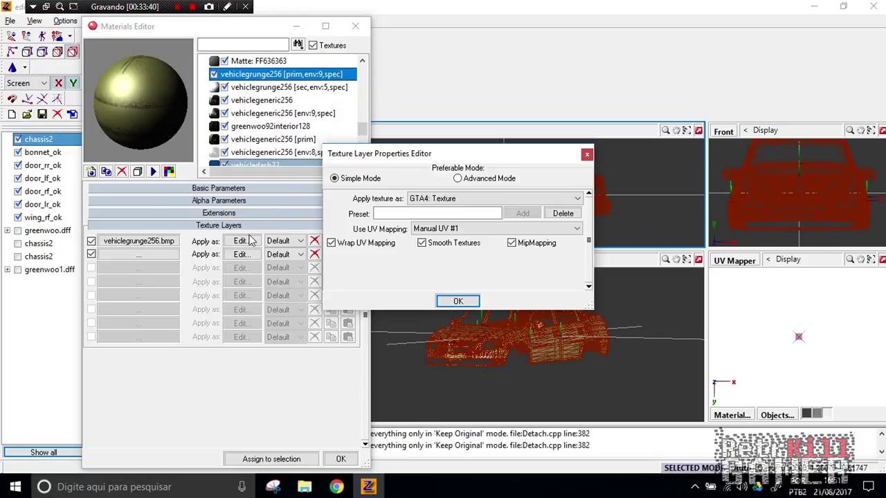
pyautogui.click(429, 198)
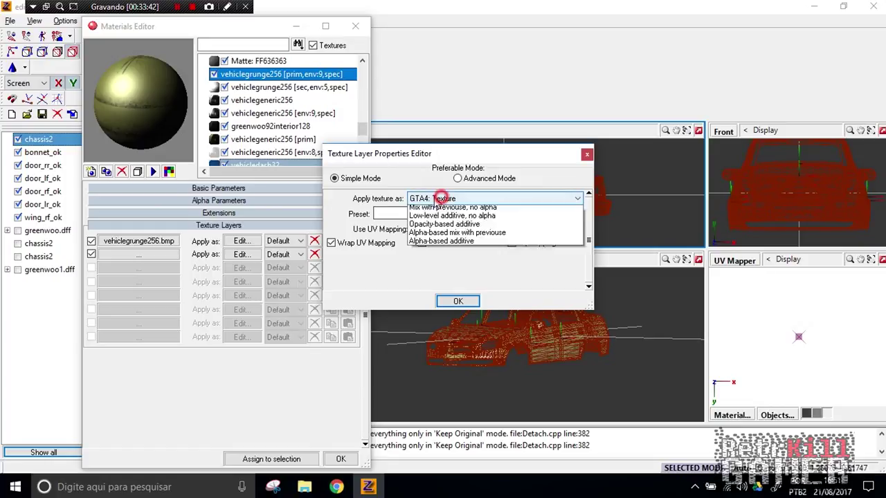
pyautogui.scroll(2, 450, 238)
pyautogui.click(442, 229)
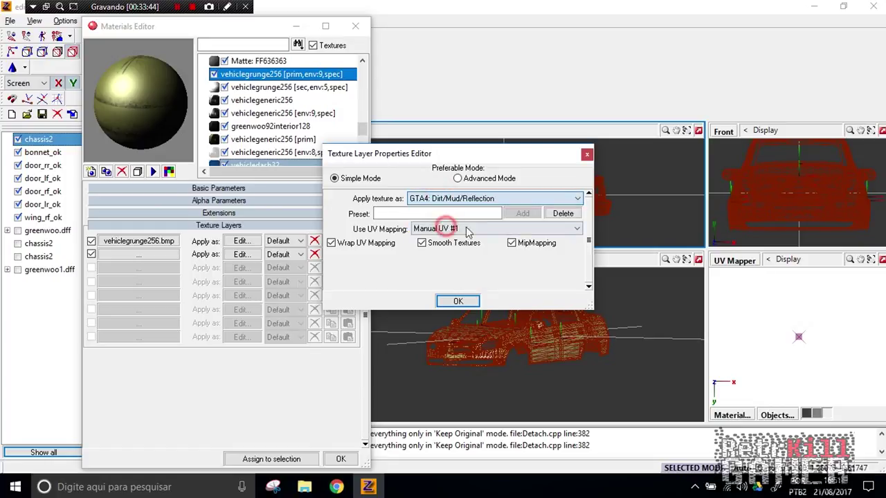
pyautogui.click(447, 229)
pyautogui.click(448, 238)
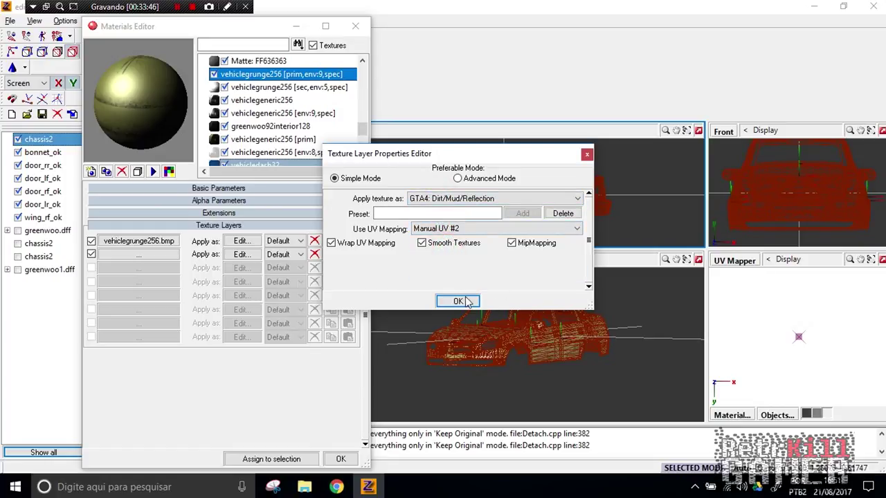
pyautogui.click(466, 301)
# - Load xvehicleenv128.bmp into the material's second texture layer and assign the material to the selection
pyautogui.click(159, 253)
pyautogui.scroll(-10, 468, 228)
pyautogui.click(406, 379)
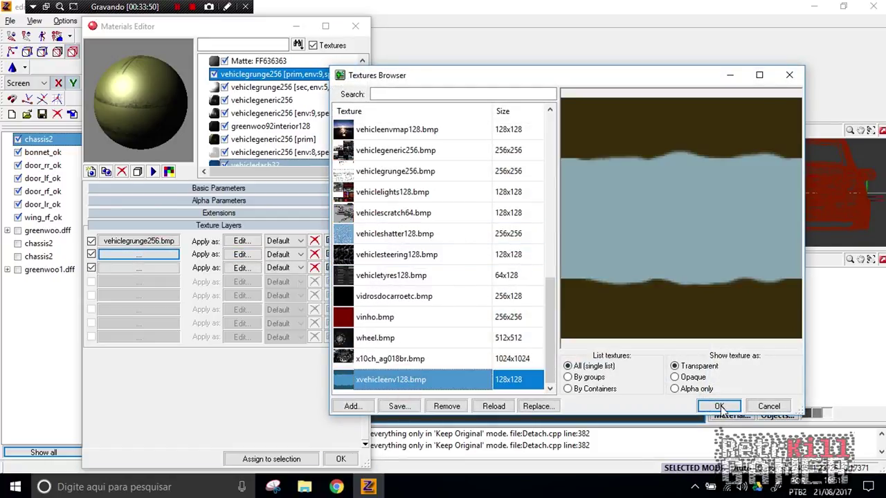
pyautogui.click(719, 407)
pyautogui.click(268, 459)
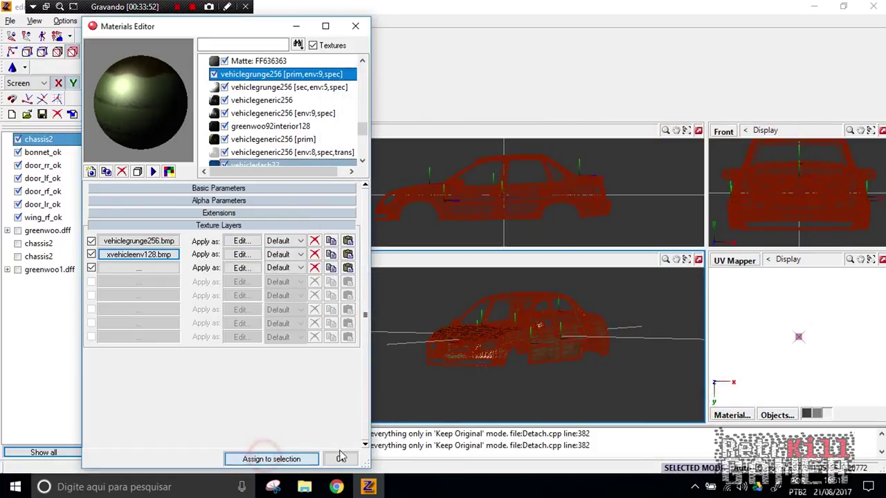
pyautogui.click(350, 459)
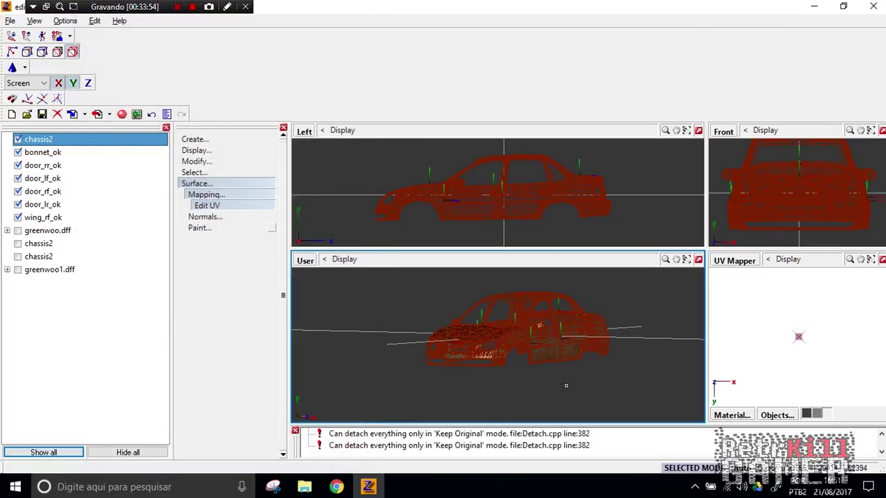
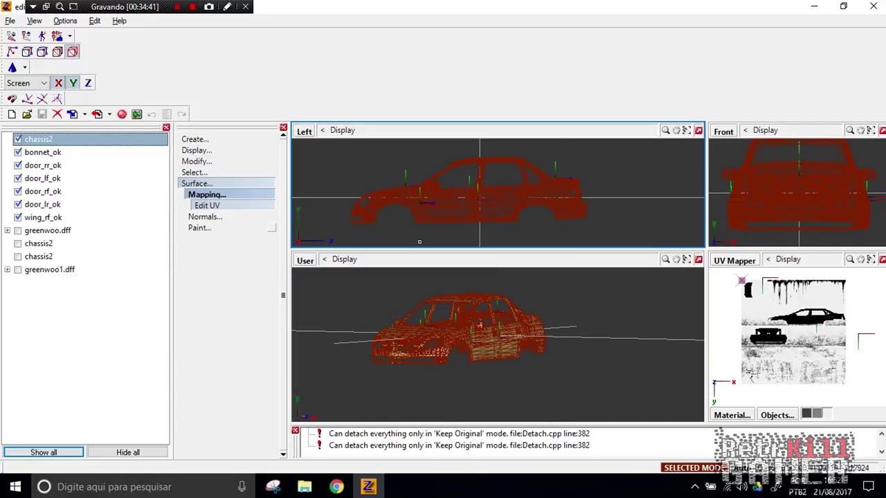
# - Reset the UV Mapper viewport and generate a new mapping for the car's meshes from the Left viewport's XY with Generate New
pyautogui.click(733, 261)
pyautogui.click(742, 353)
pyautogui.click(727, 261)
pyautogui.click(749, 391)
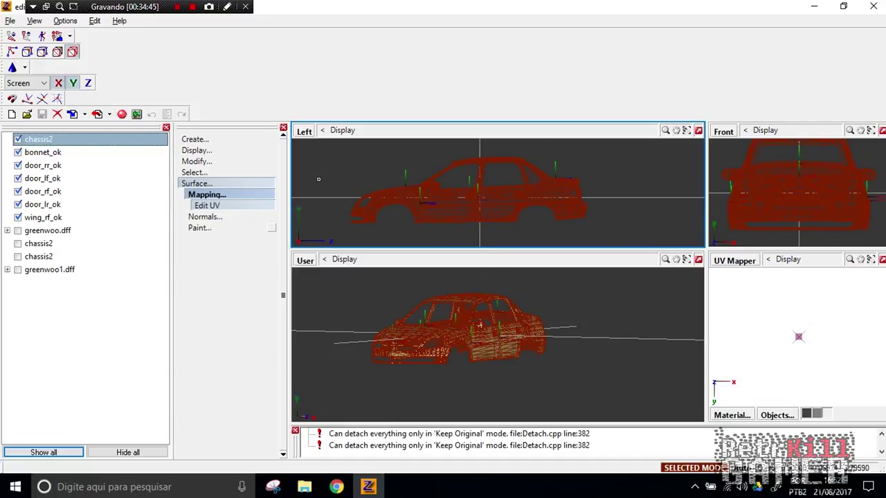
pyautogui.click(322, 161)
pyautogui.click(453, 296)
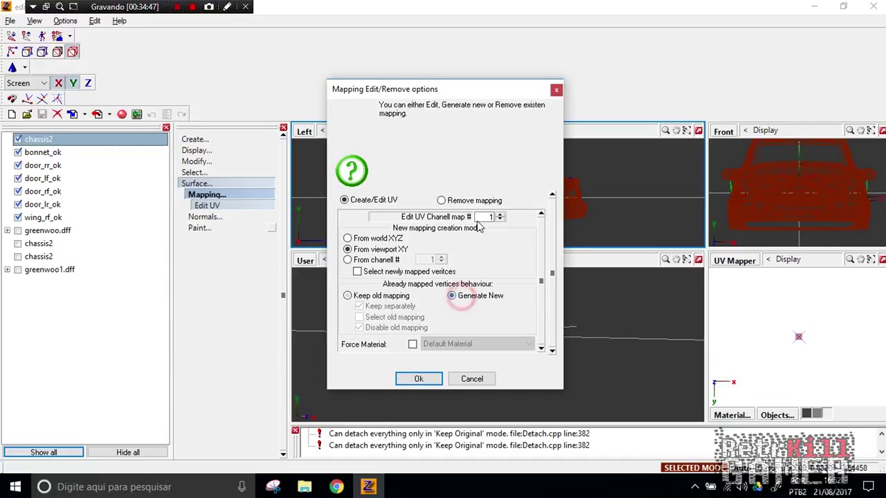
pyautogui.click(423, 378)
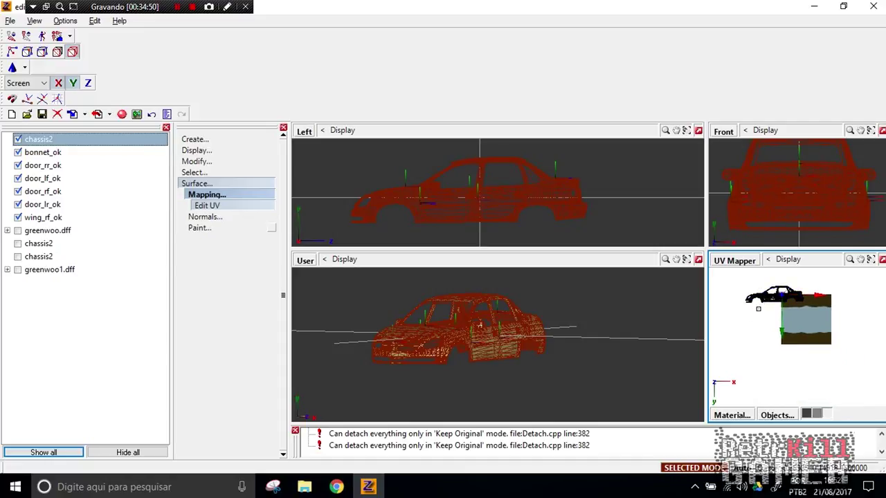
pyautogui.moveTo(758, 309); pyautogui.dragTo(763, 336, button='middle')
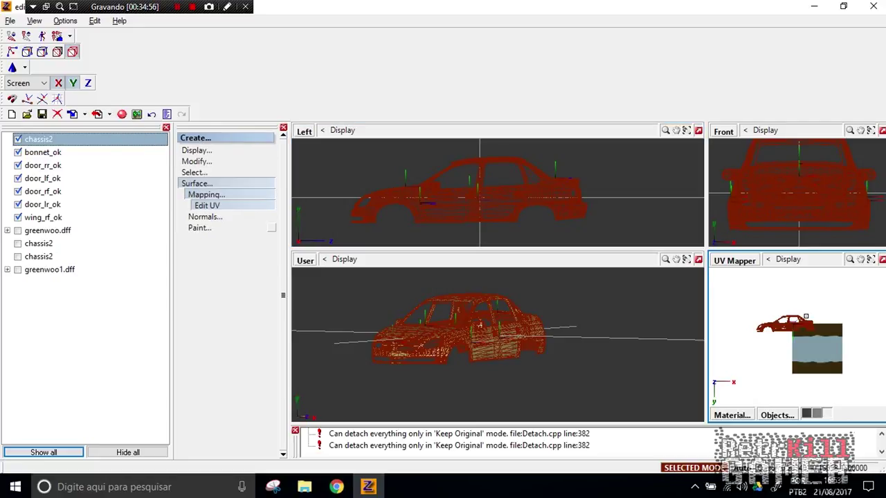
# - Move the car's newly generated UVs onto the lower half of the xvehicleenv128 texture
pyautogui.click(139, 166)
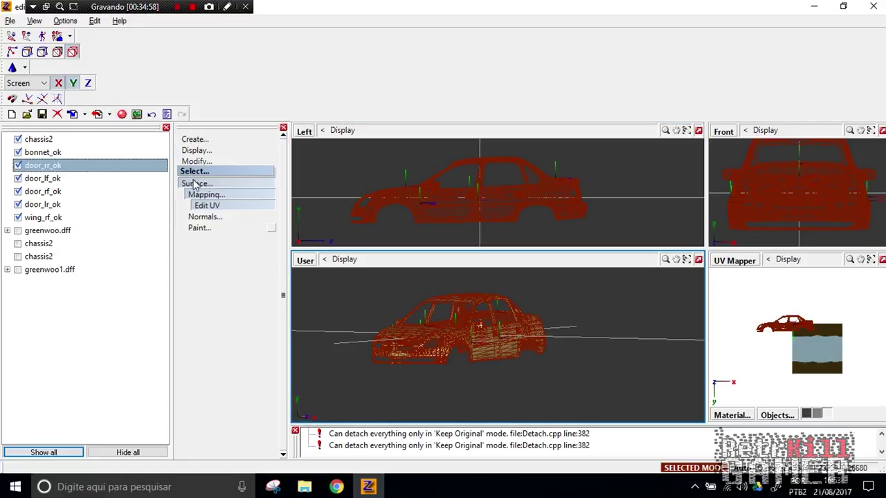
pyautogui.click(196, 161)
pyautogui.click(208, 283)
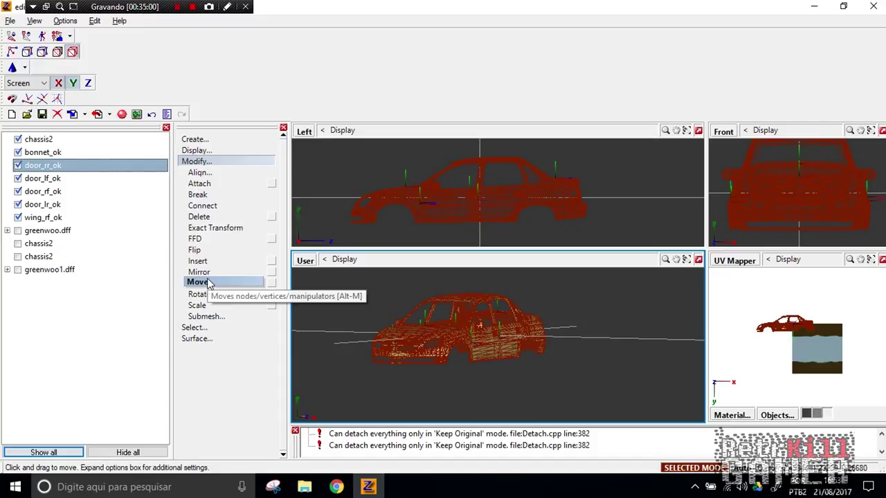
pyautogui.moveTo(536, 384); pyautogui.dragTo(510, 390, button='middle')
pyautogui.moveTo(420, 356); pyautogui.dragTo(477, 349, button='middle')
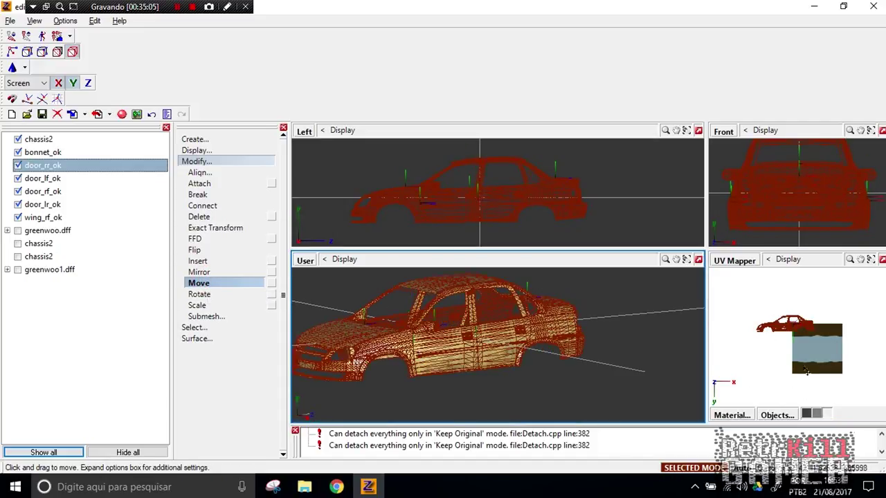
pyautogui.moveTo(816, 337); pyautogui.dragTo(830, 351)
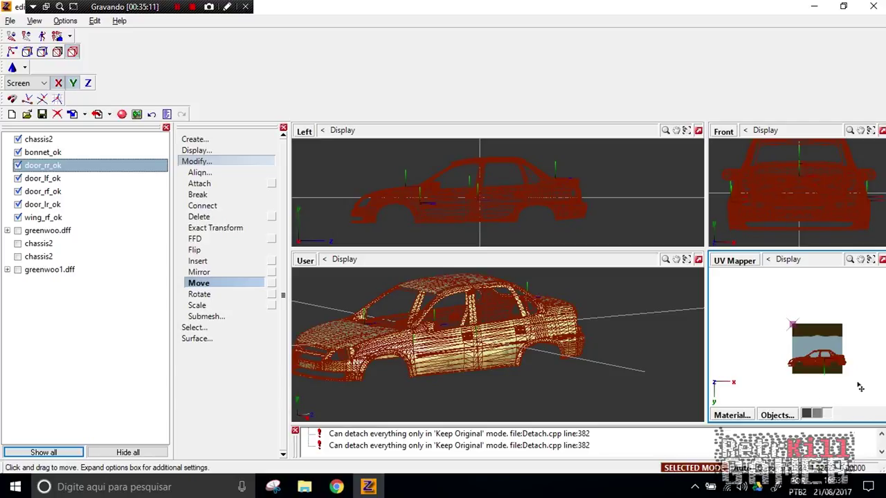
# - Fine-tune the car's UV position against the boundary between the texture's blue and brown areas
pyautogui.scroll(8, 843, 394)
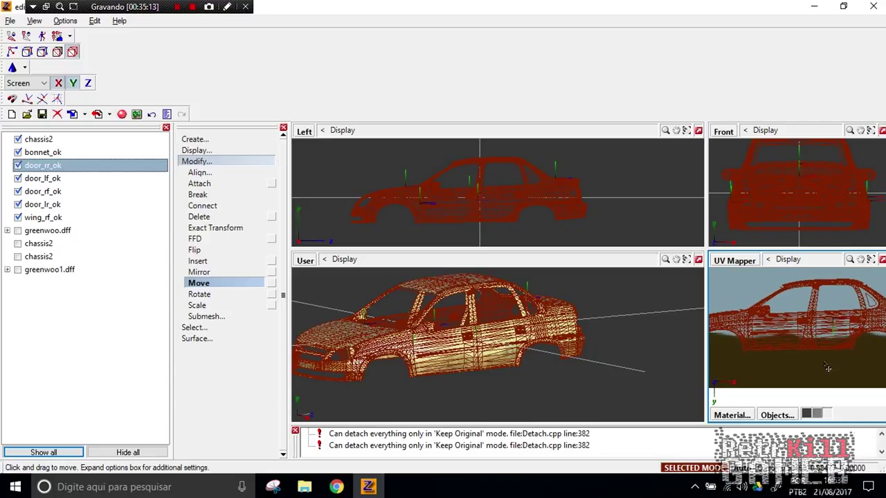
pyautogui.scroll(-3, 829, 363)
pyautogui.moveTo(832, 359); pyautogui.dragTo(812, 344, button='middle')
pyautogui.moveTo(625, 352)
pyautogui.mouseDown(button='middle')
pyautogui.moveTo(609, 346)
pyautogui.moveTo(633, 355)
pyautogui.mouseUp(button='middle')
pyautogui.moveTo(803, 321); pyautogui.dragTo(805, 326)
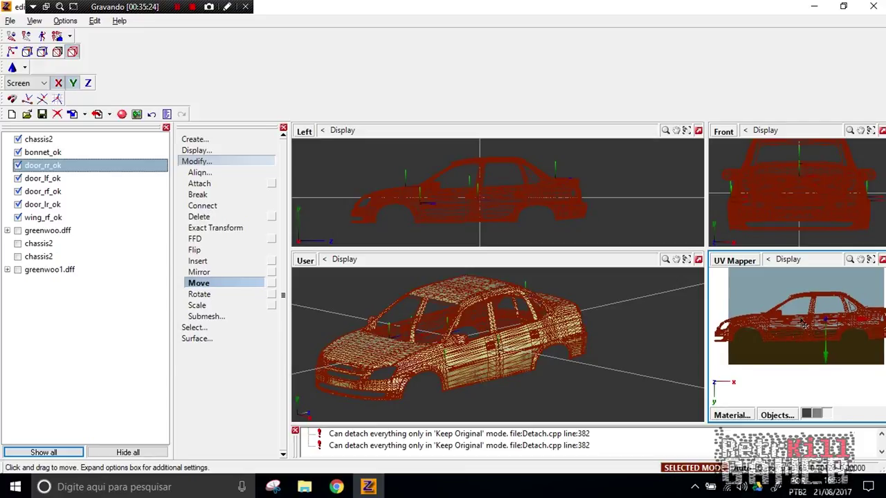
# - Shift the car's UVs slightly toward its rear end on the texture and clear the UV selection
pyautogui.click(201, 293)
pyautogui.click(39, 139)
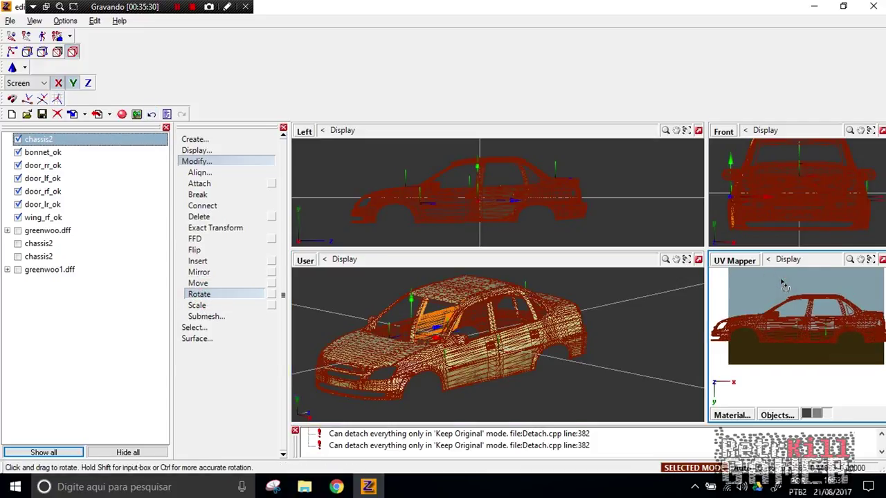
pyautogui.click(212, 283)
pyautogui.moveTo(751, 298); pyautogui.dragTo(757, 304)
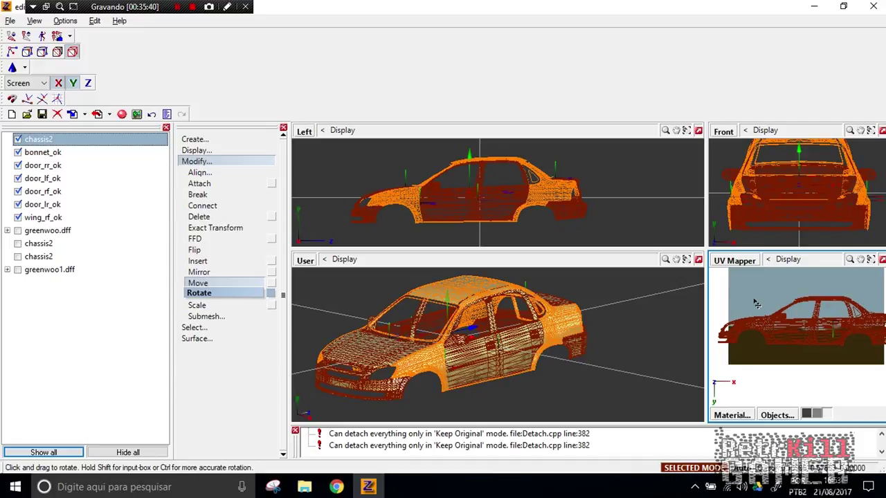
pyautogui.moveTo(712, 335); pyautogui.dragTo(814, 361)
# - Turn off Selected mode and reactivate the Move tool for the UVs
pyautogui.click(687, 470)
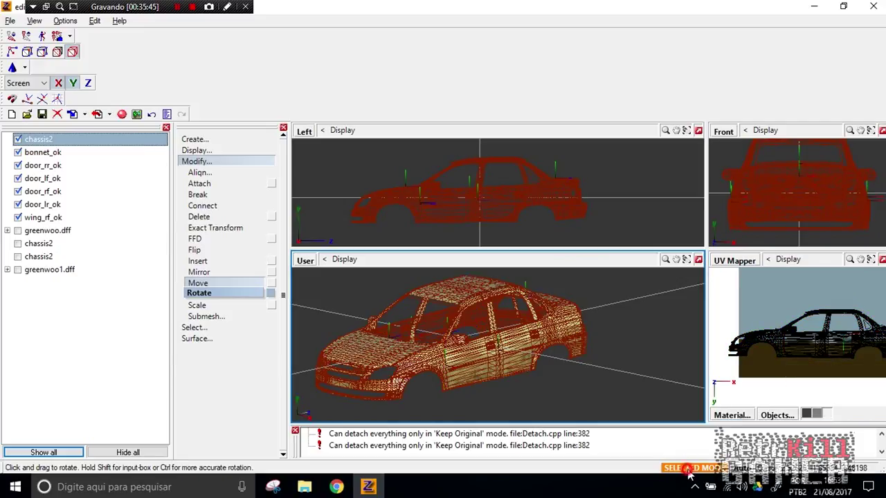
pyautogui.click(197, 162)
pyautogui.click(197, 161)
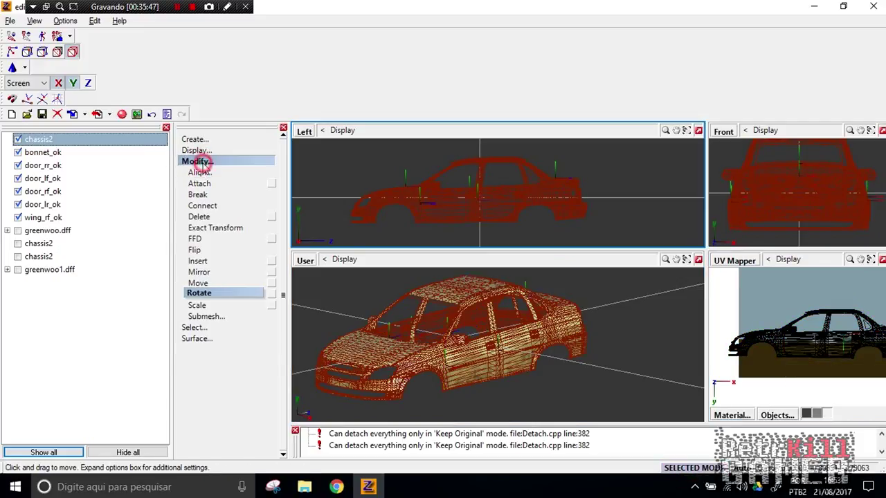
pyautogui.click(200, 283)
pyautogui.click(199, 271)
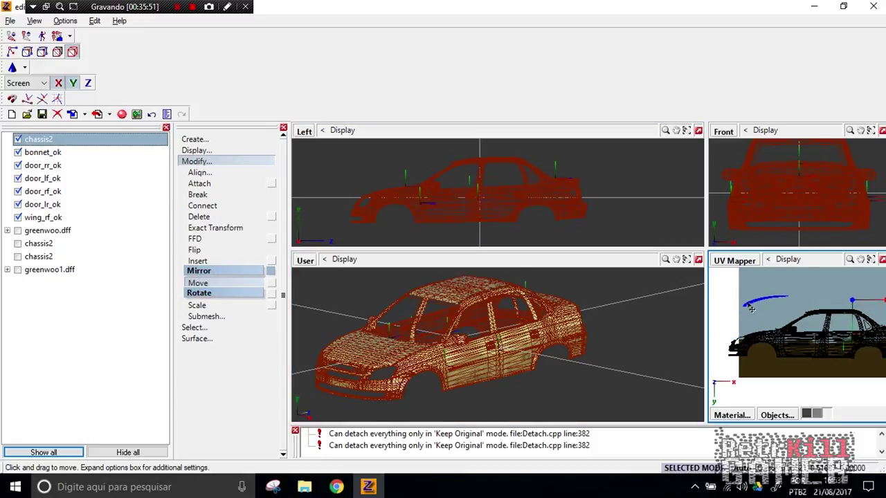
# - Examine the car's side and rear in the User viewport against the UV layout over the texture
pyautogui.moveTo(602, 386); pyautogui.dragTo(539, 377, button='middle')
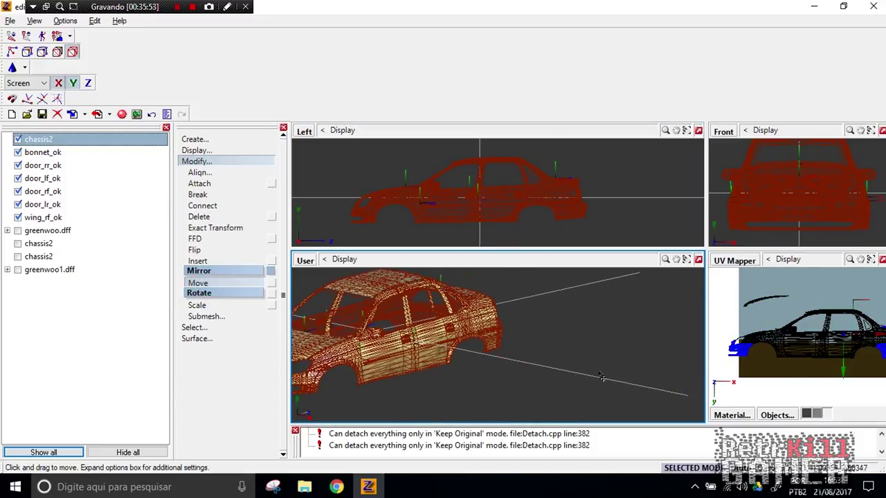
pyautogui.moveTo(836, 356); pyautogui.dragTo(752, 357, button='middle')
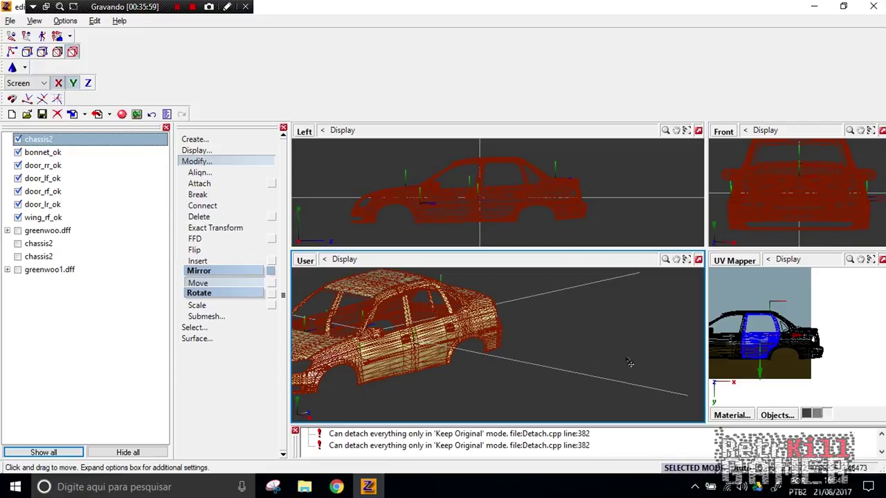
pyautogui.moveTo(413, 383); pyautogui.dragTo(499, 350, button='middle')
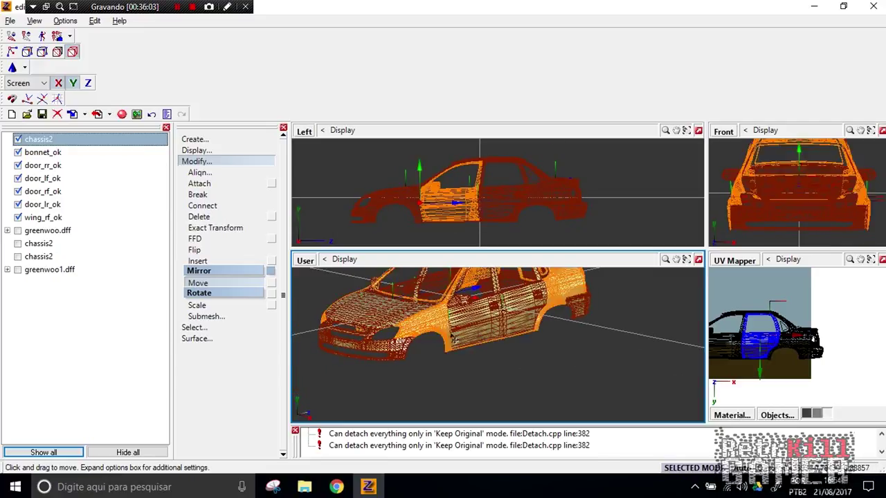
pyautogui.moveTo(613, 325); pyautogui.dragTo(615, 356, button='middle')
pyautogui.scroll(-4, 614, 357)
pyautogui.scroll(6, 615, 356)
pyautogui.moveTo(555, 359)
pyautogui.mouseDown(button='middle')
pyautogui.moveTo(563, 376)
pyautogui.moveTo(582, 372)
pyautogui.moveTo(544, 373)
pyautogui.moveTo(553, 374)
pyautogui.mouseUp(button='middle')
pyautogui.scroll(-3, 842, 334)
pyautogui.moveTo(843, 335); pyautogui.dragTo(867, 328, button='middle')
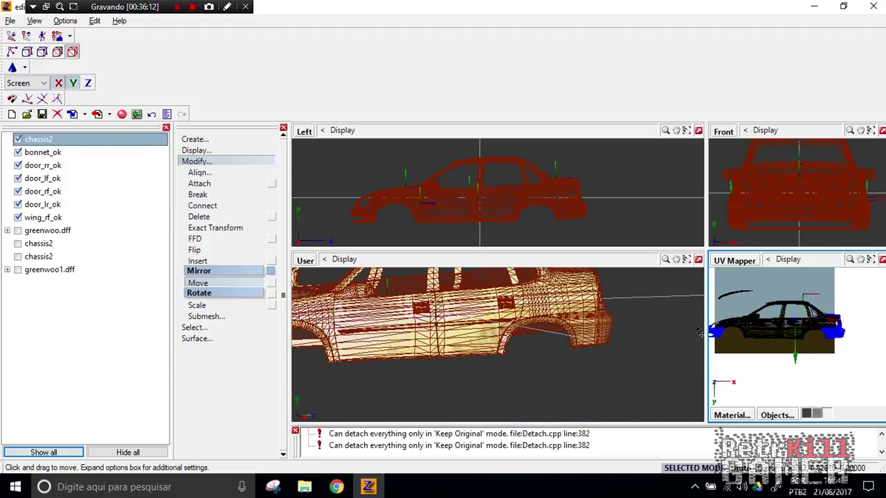
# - Rotate the selected car UVs slightly over the texture in the UV Mapper
pyautogui.click(196, 305)
pyautogui.click(822, 337)
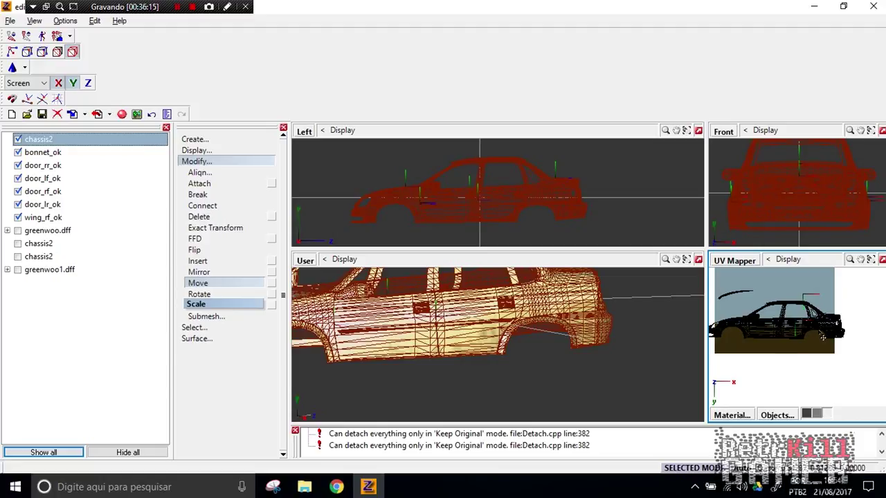
pyautogui.moveTo(824, 339); pyautogui.dragTo(833, 352, button='middle')
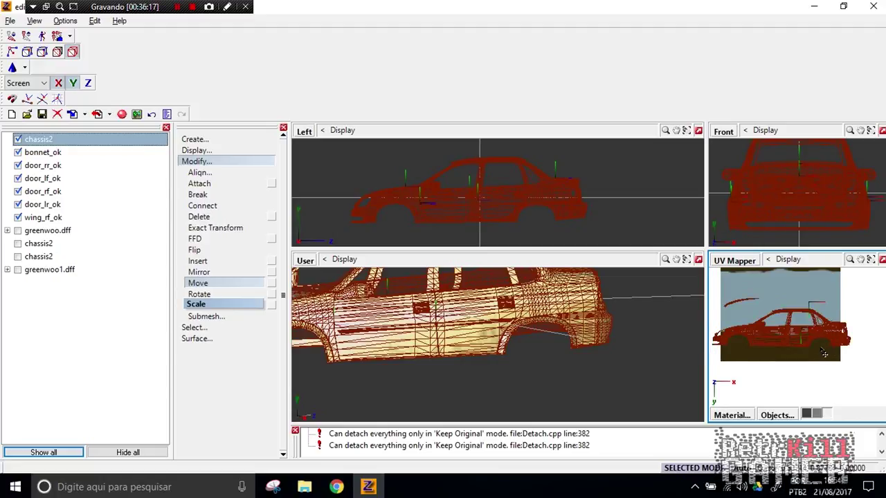
pyautogui.click(387, 322)
pyautogui.click(201, 295)
pyautogui.click(807, 339)
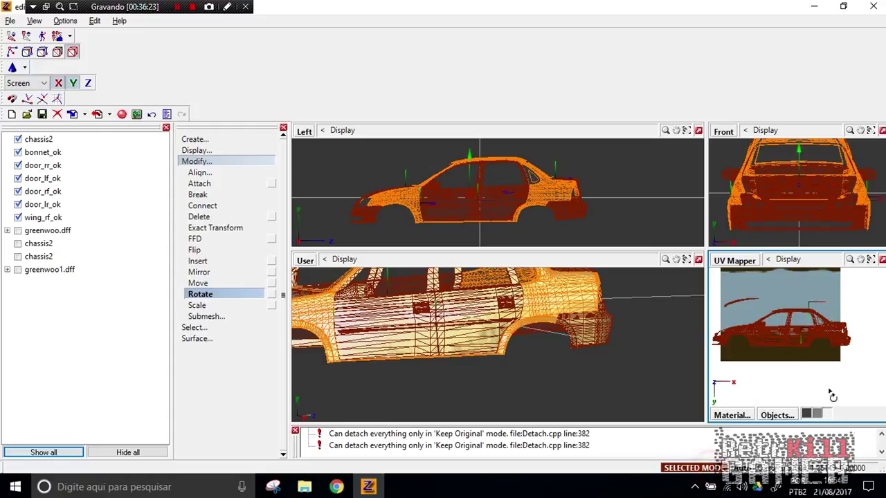
pyautogui.moveTo(835, 379); pyautogui.dragTo(830, 367)
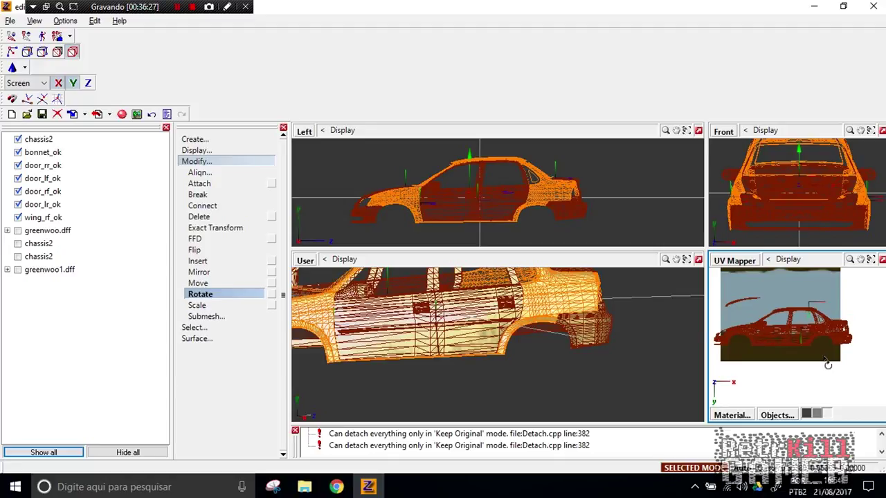
pyautogui.moveTo(777, 368); pyautogui.dragTo(751, 364)
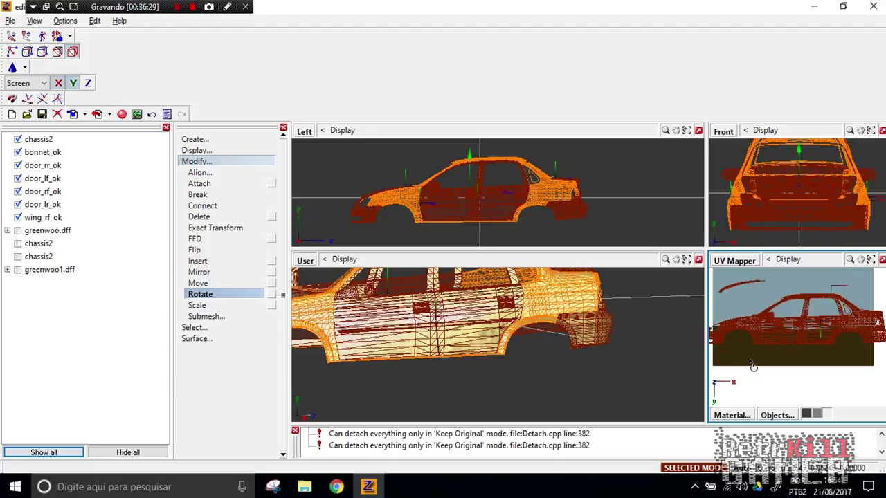
# - Reactivate the Move tool, nudge the car's UVs slightly on the texture and check the body from its side and front
pyautogui.moveTo(752, 365); pyautogui.dragTo(773, 361, button='middle')
pyautogui.moveTo(435, 373); pyautogui.dragTo(505, 374, button='middle')
pyautogui.click(198, 283)
pyautogui.click(795, 370)
pyautogui.moveTo(807, 357); pyautogui.dragTo(808, 359)
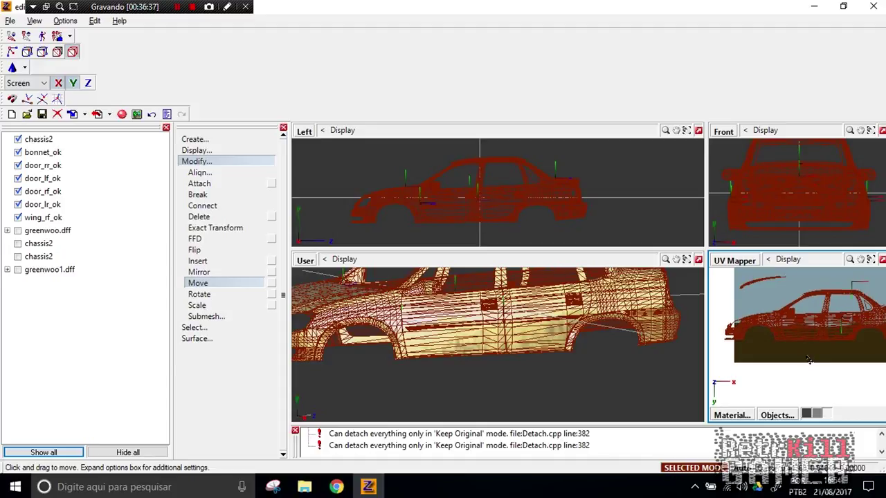
pyautogui.moveTo(617, 398)
pyautogui.mouseDown(button='middle')
pyautogui.moveTo(556, 400)
pyautogui.moveTo(625, 401)
pyautogui.mouseUp(button='middle')
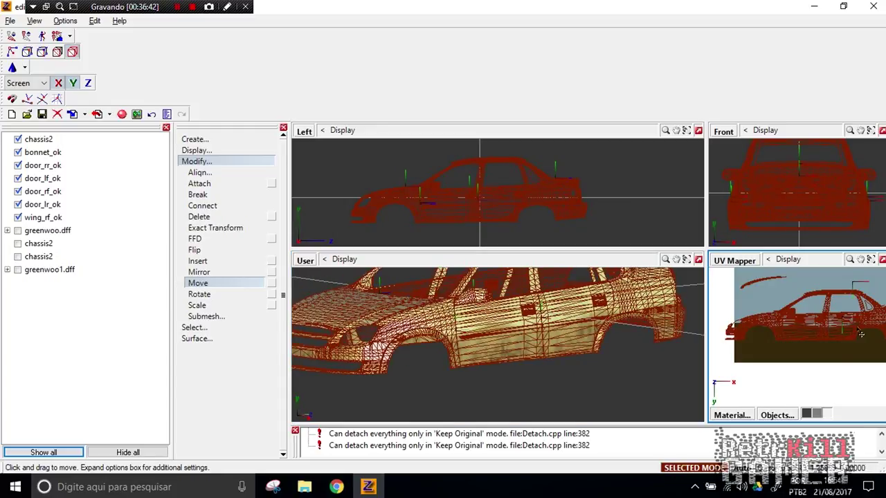
pyautogui.scroll(-4, 820, 315)
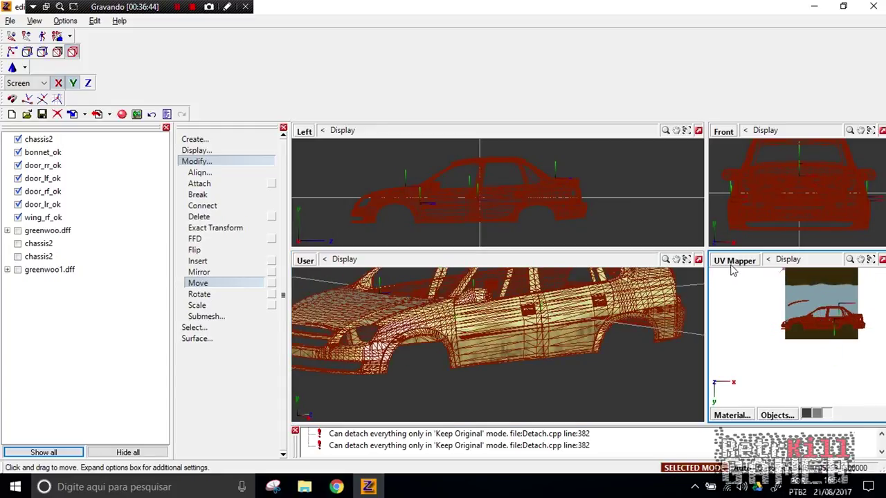
pyautogui.moveTo(447, 326); pyautogui.dragTo(476, 360, button='middle')
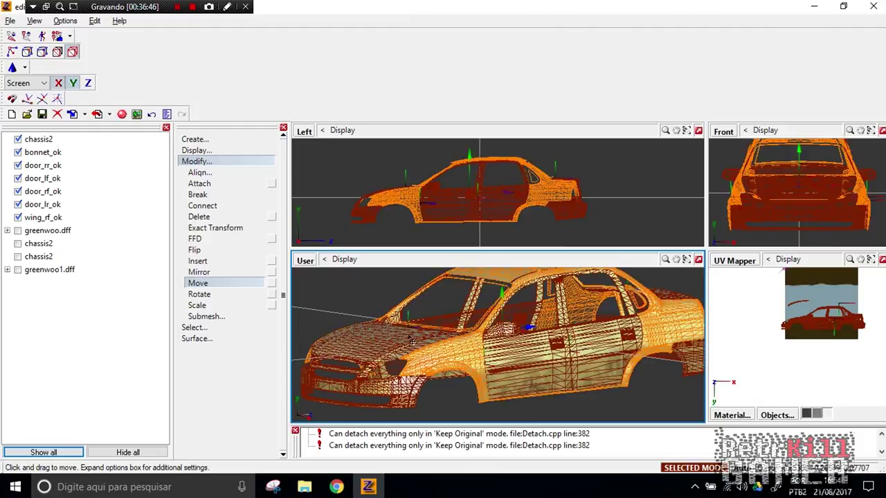
pyautogui.scroll(-2, 457, 348)
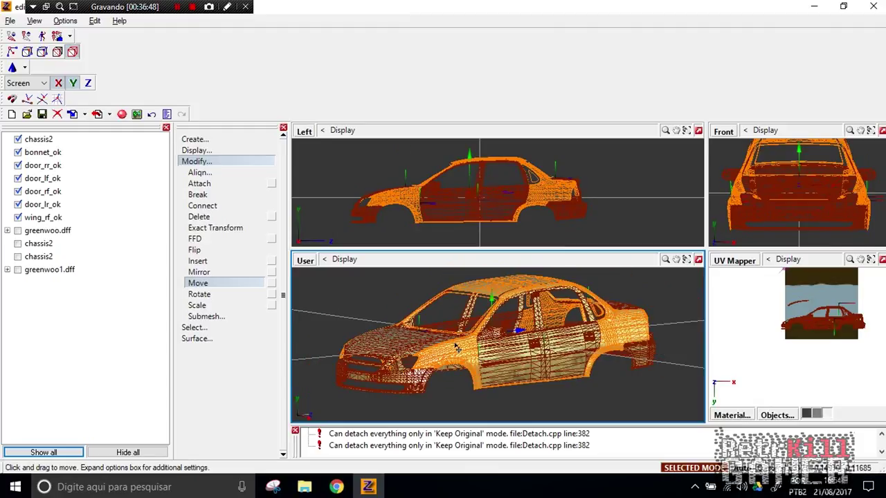
# - Assign the plain vehiclegeneric256 material to the chassis2 mesh of the front engine bay
pyautogui.click(336, 244)
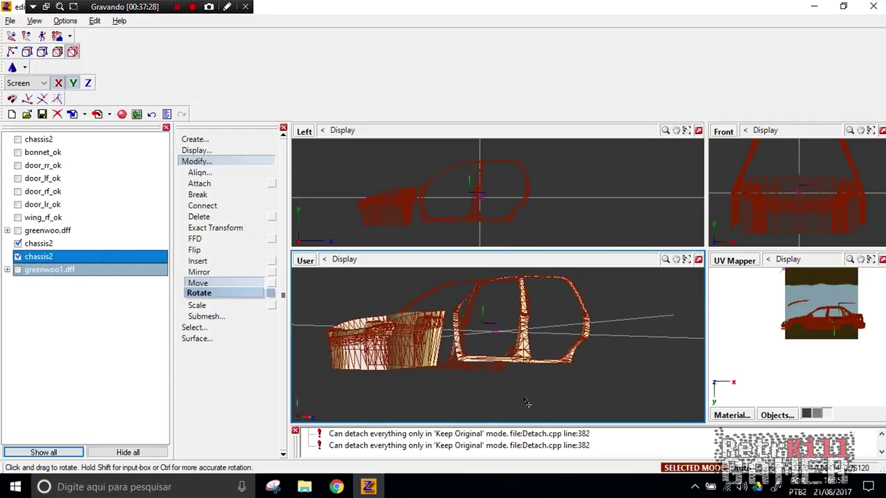
pyautogui.moveTo(525, 403); pyautogui.dragTo(609, 407, button='middle')
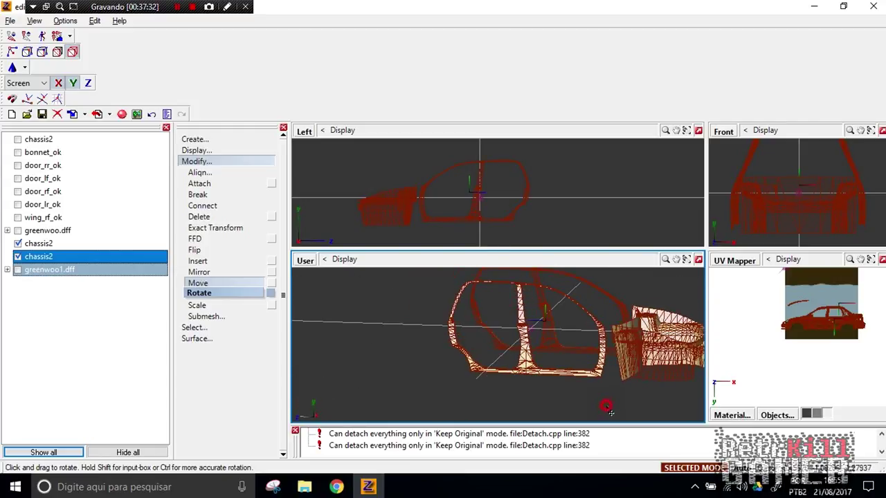
pyautogui.rightClick(658, 355)
pyautogui.click(682, 390)
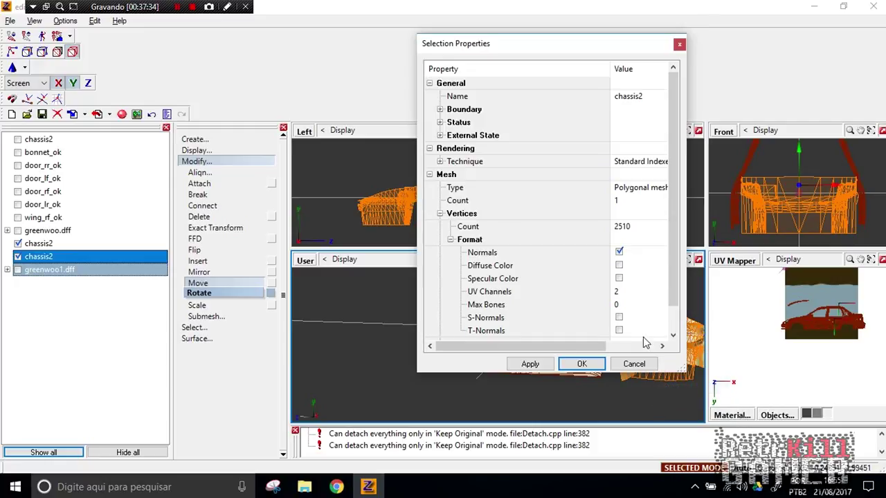
pyautogui.scroll(-1, 561, 305)
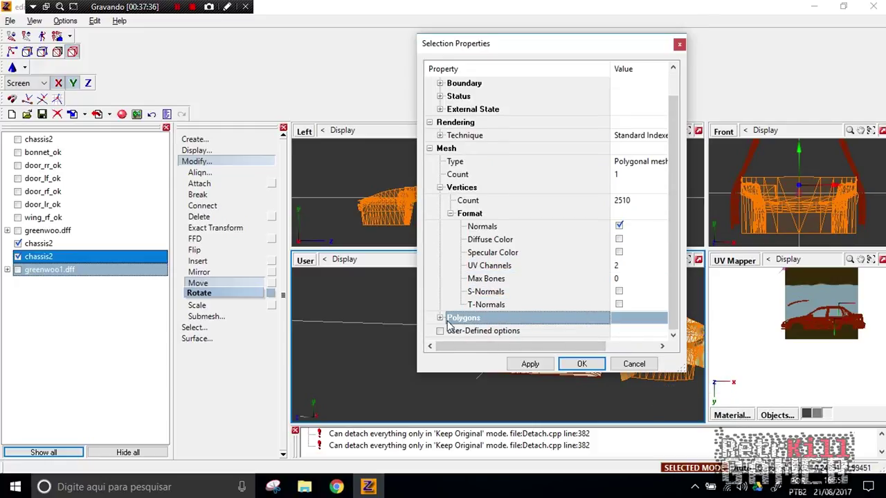
pyautogui.scroll(-1, 451, 319)
pyautogui.click(640, 317)
pyautogui.scroll(2, 624, 264)
pyautogui.scroll(2, 622, 263)
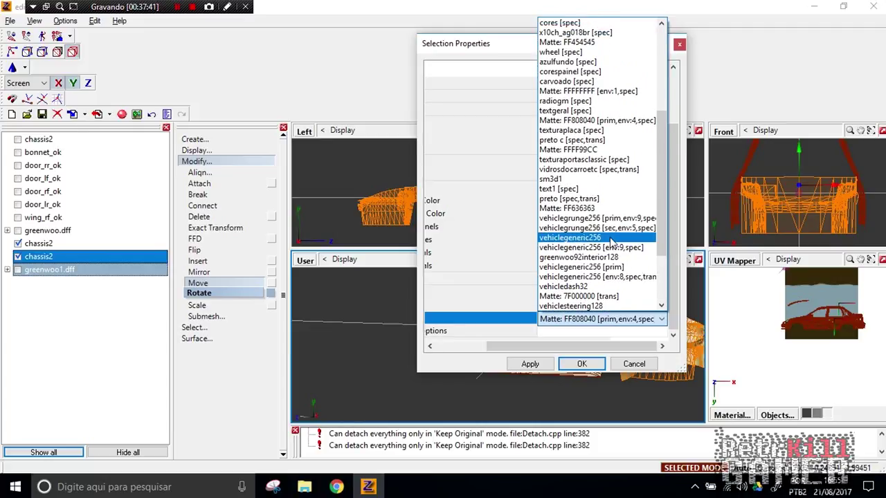
pyautogui.click(611, 239)
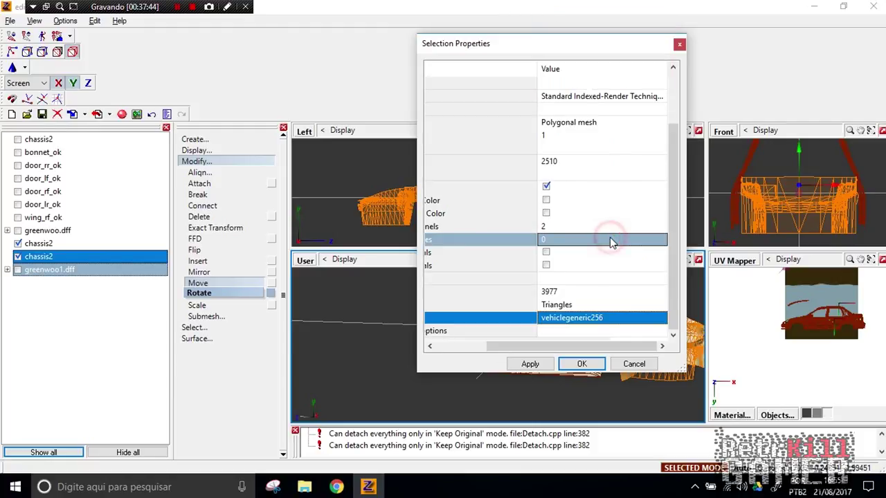
pyautogui.click(581, 364)
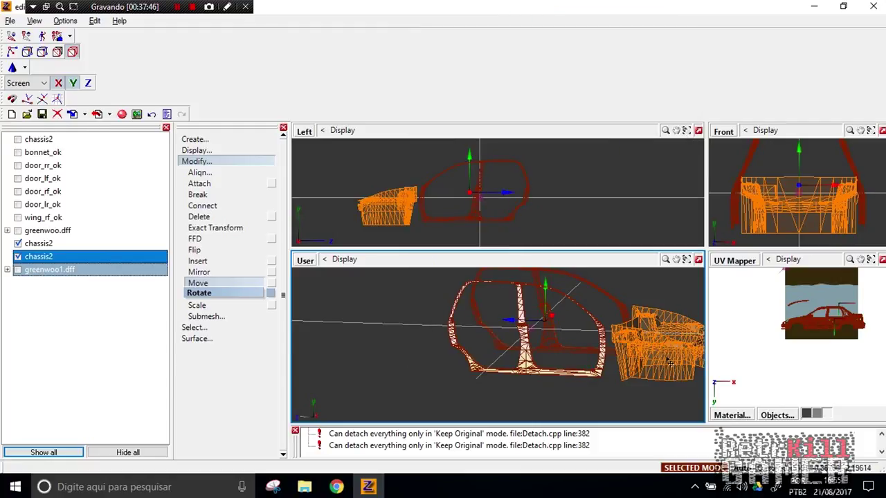
# - Assign the vehiclegeneric256 [env:0,spec] material to the door-frame chassis2 mesh and save the scene
pyautogui.moveTo(669, 360); pyautogui.dragTo(632, 363, button='middle')
pyautogui.rightClick(493, 374)
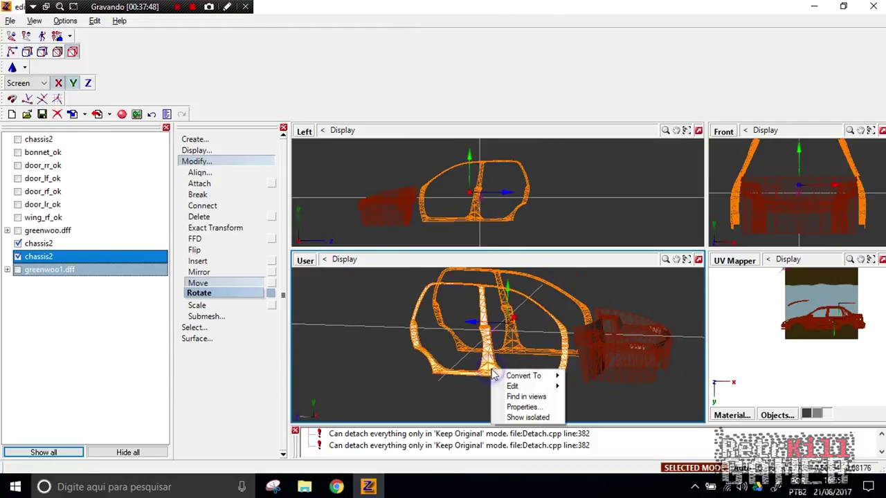
pyautogui.click(534, 408)
pyautogui.click(602, 277)
pyautogui.click(595, 266)
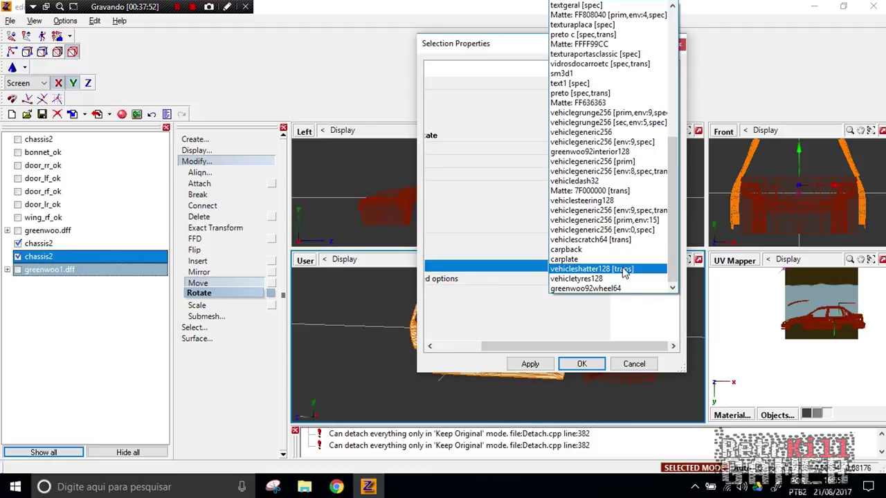
pyautogui.click(610, 231)
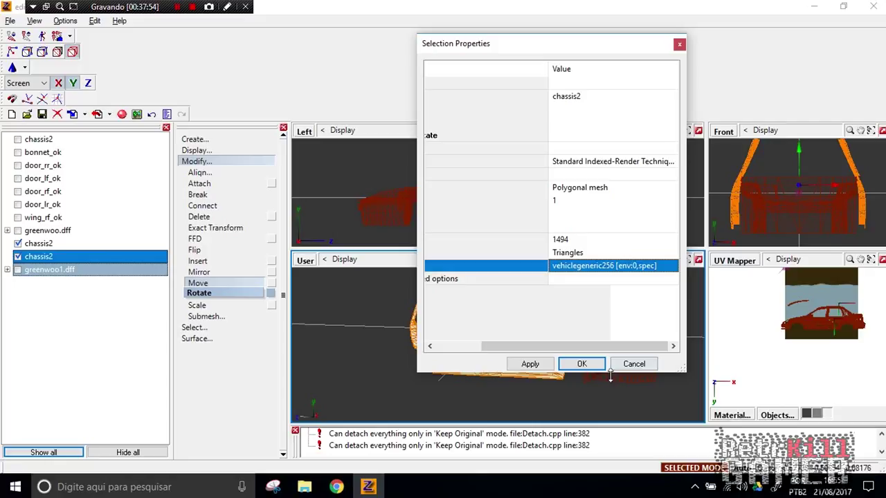
pyautogui.click(581, 364)
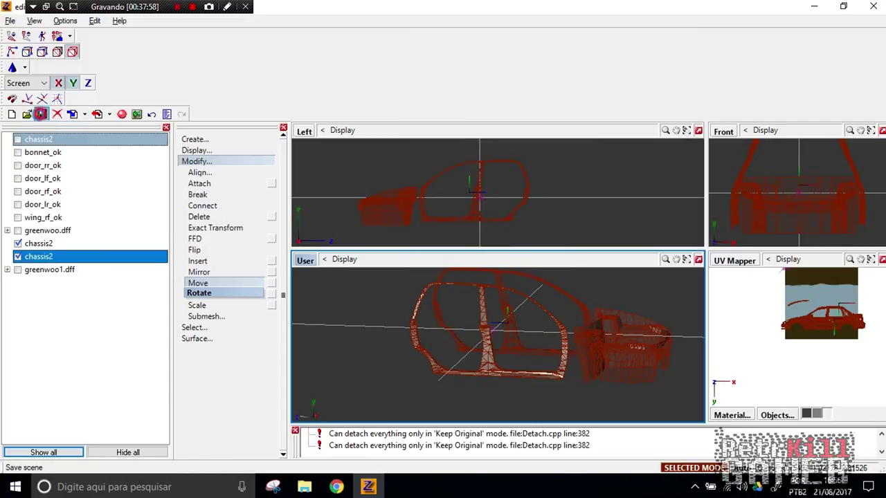
pyautogui.click(41, 115)
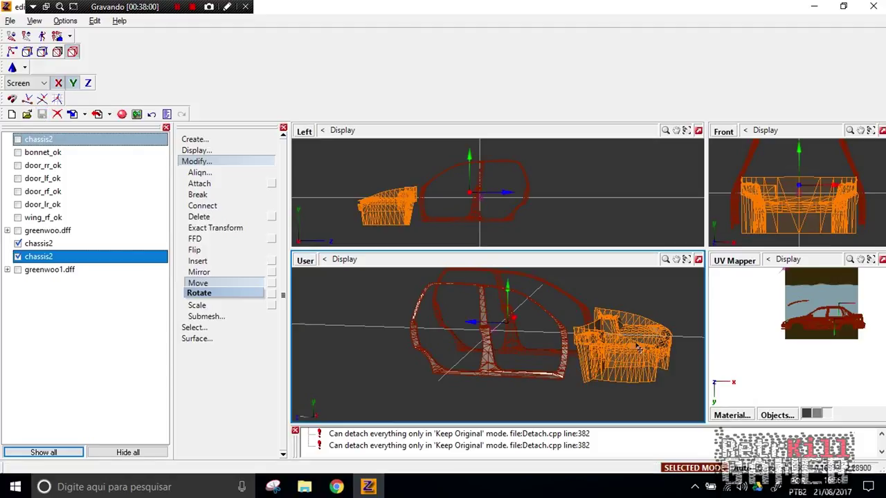
# - Examine the engine-bay and door-frame meshes from several sides in the User viewport
pyautogui.moveTo(644, 338)
pyautogui.mouseDown(button='middle')
pyautogui.moveTo(623, 357)
pyautogui.moveTo(644, 343)
pyautogui.mouseUp(button='middle')
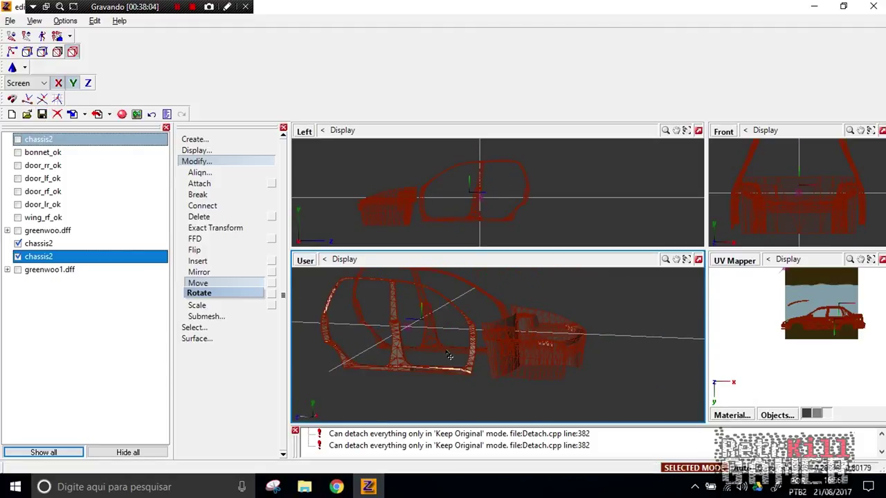
pyautogui.click(550, 367)
pyautogui.moveTo(558, 366); pyautogui.dragTo(678, 353, button='middle')
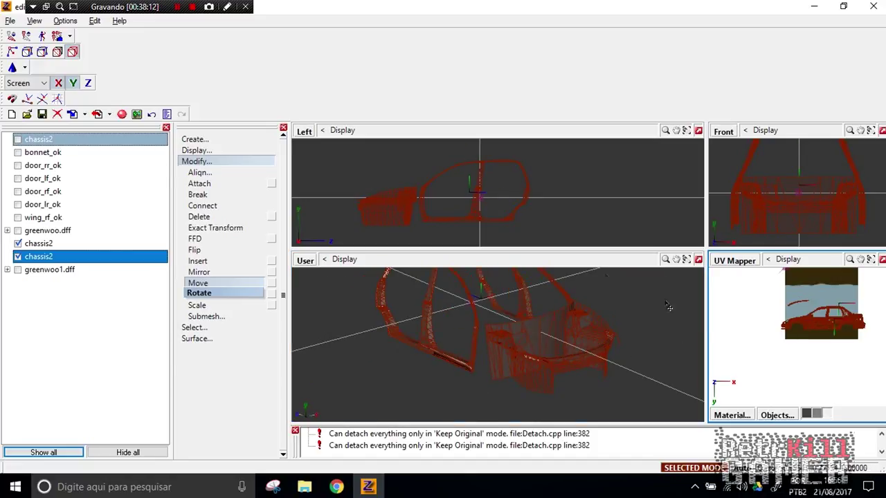
pyautogui.click(199, 271)
pyautogui.moveTo(623, 378); pyautogui.dragTo(535, 370, button='middle')
pyautogui.click(534, 370)
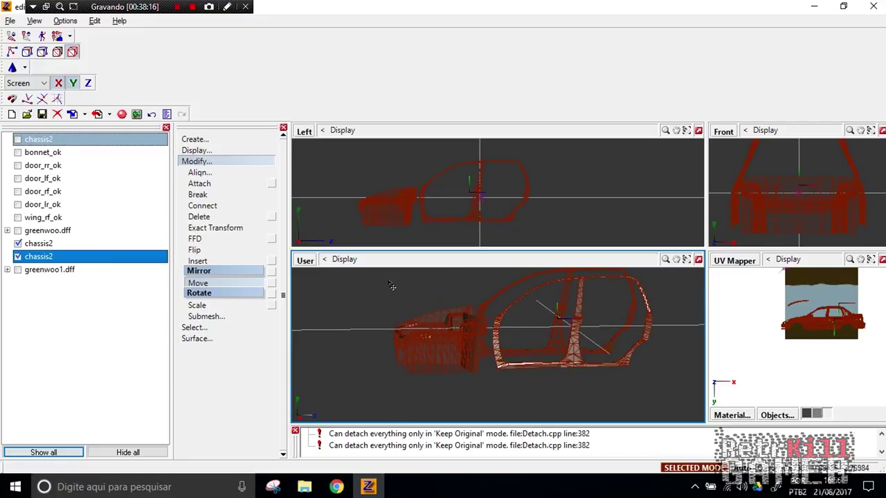
pyautogui.click(418, 374)
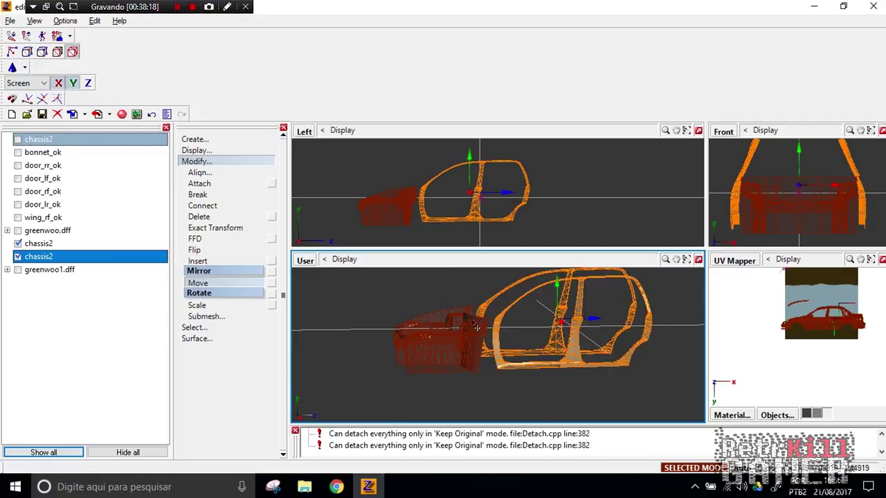
pyautogui.moveTo(471, 326); pyautogui.dragTo(484, 359, button='middle')
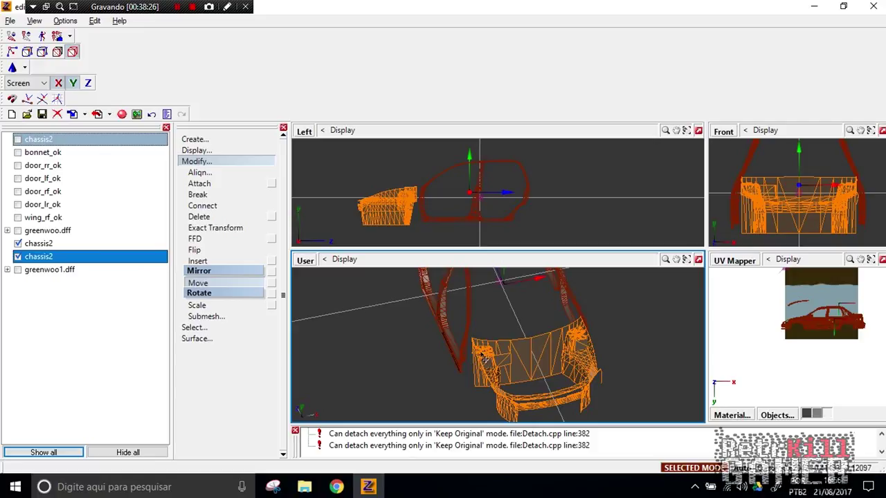
pyautogui.moveTo(515, 346); pyautogui.dragTo(546, 318, button='middle')
pyautogui.click(561, 346)
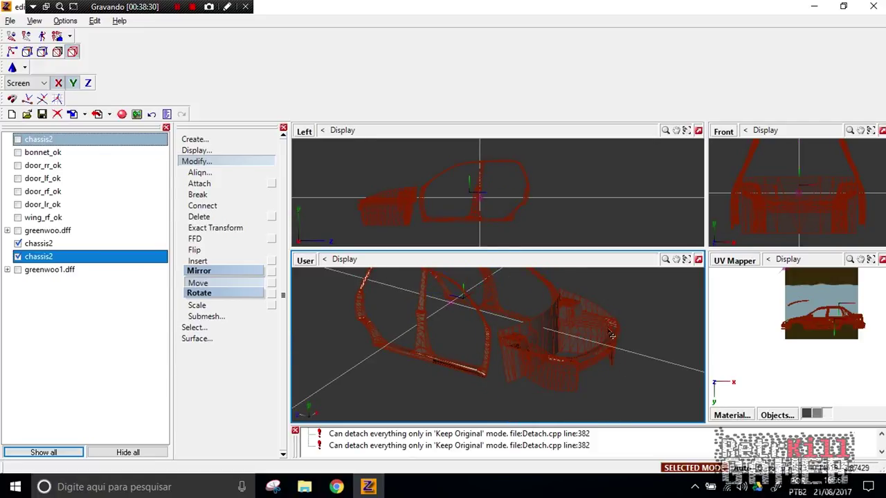
pyautogui.click(576, 369)
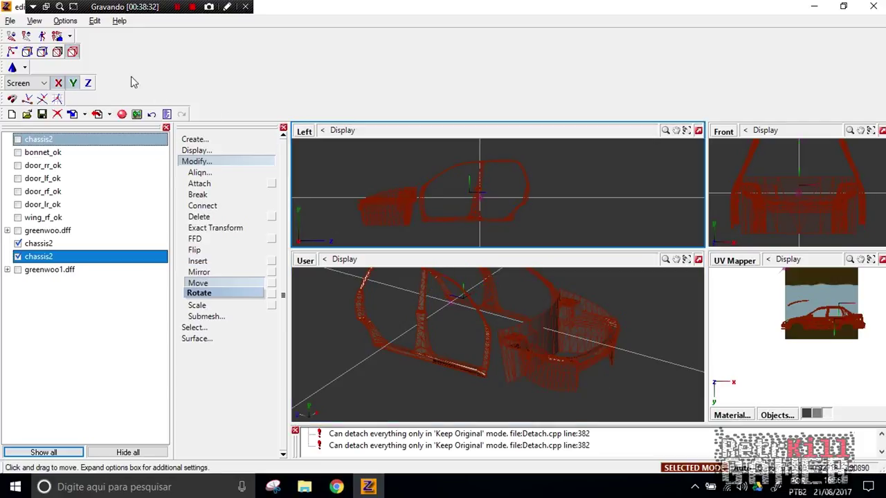
# - Clear the mesh selection, switch to the polygon level and activate the engine-bay mesh for polygon editing
pyautogui.moveTo(486, 309); pyautogui.dragTo(498, 319, button='middle')
pyautogui.press('space')
pyautogui.click(415, 228)
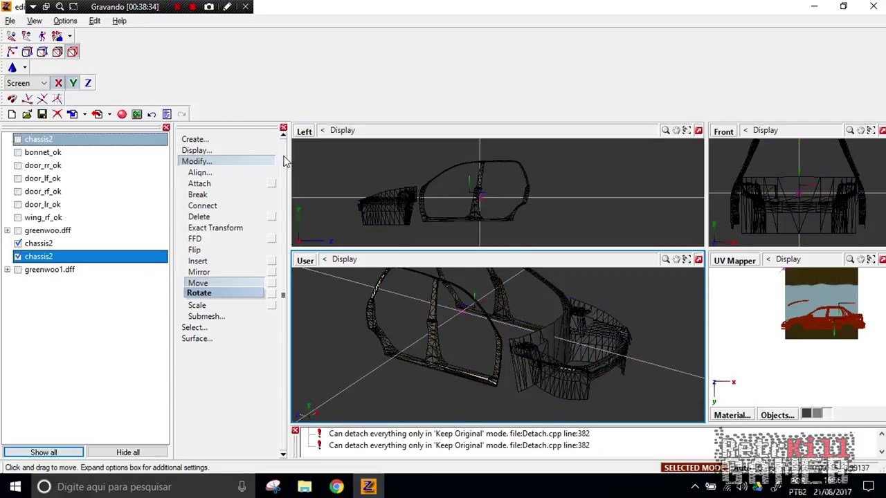
pyautogui.click(60, 56)
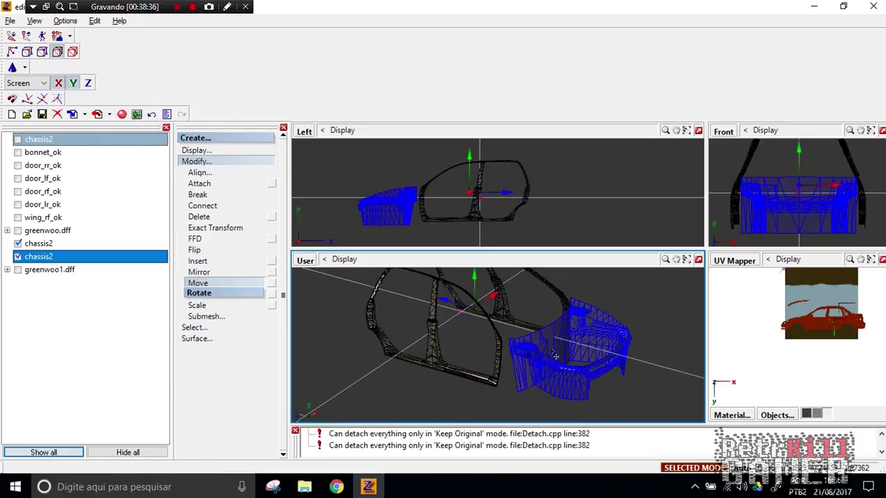
pyautogui.click(554, 352)
pyautogui.scroll(2, 602, 377)
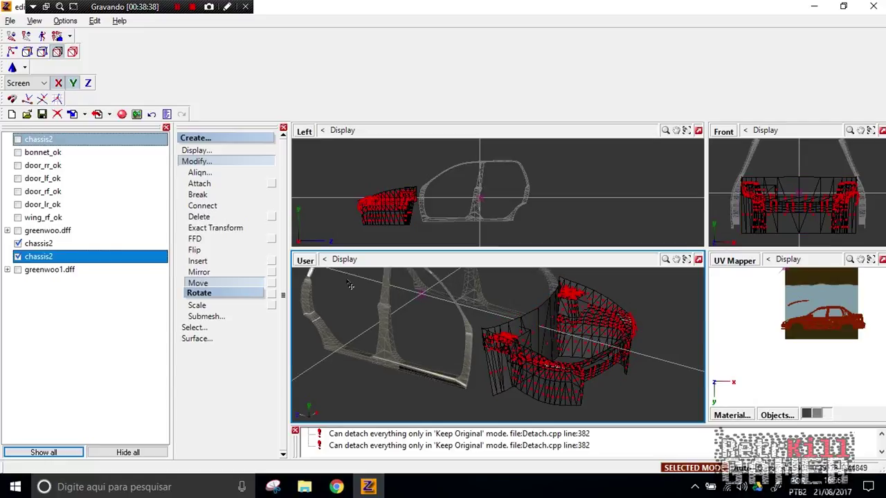
# - Select the separated firewall polygons at the rear of the engine bay and detach them into their own mesh
pyautogui.click(197, 328)
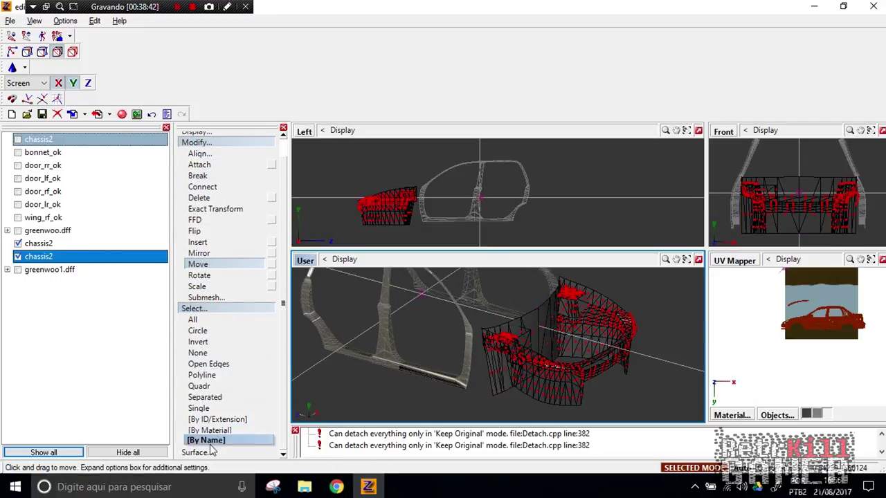
pyautogui.click(215, 398)
pyautogui.rightClick(534, 333)
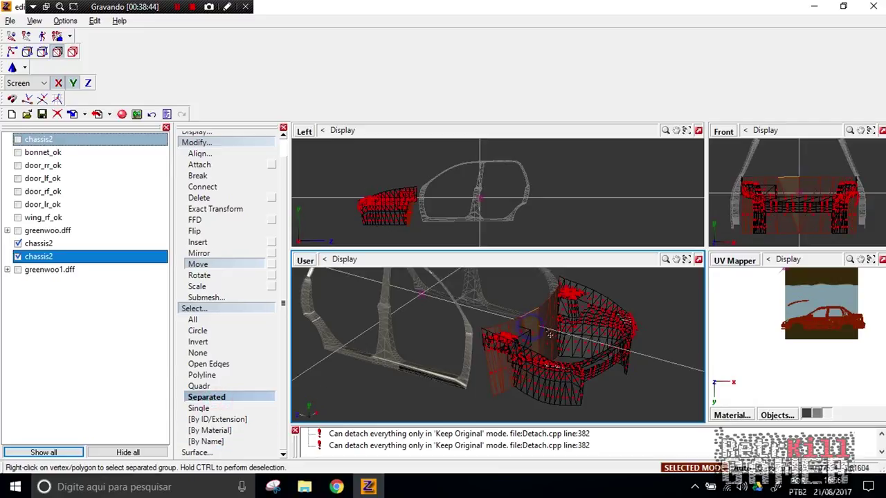
pyautogui.click(207, 297)
pyautogui.click(229, 342)
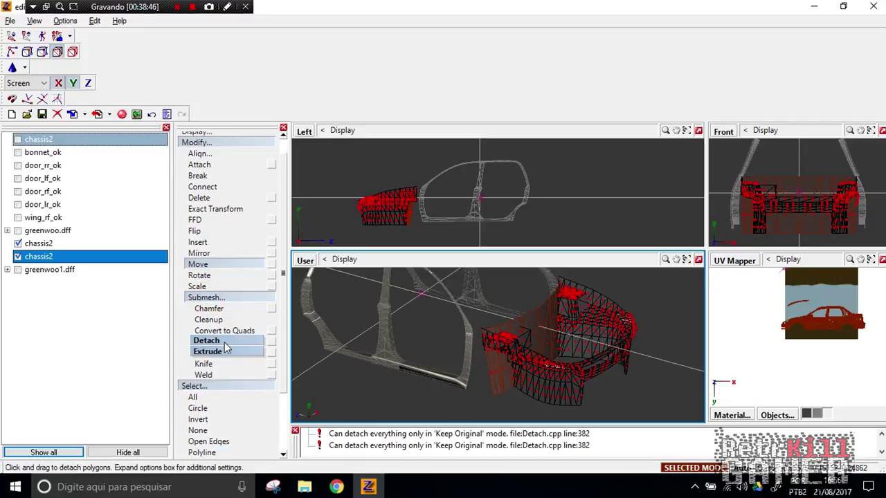
pyautogui.click(650, 389)
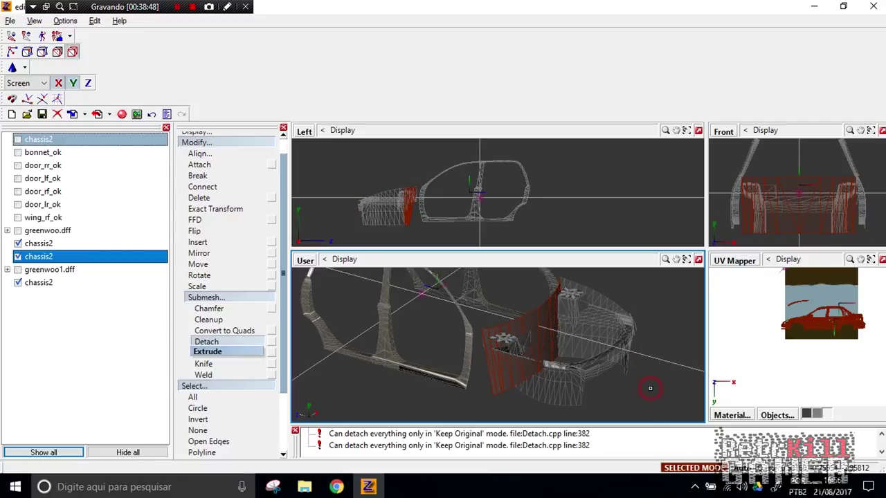
# - Examine the door-frame meshes and the detached firewall panel in the User viewport, and save the scene
pyautogui.click(18, 243)
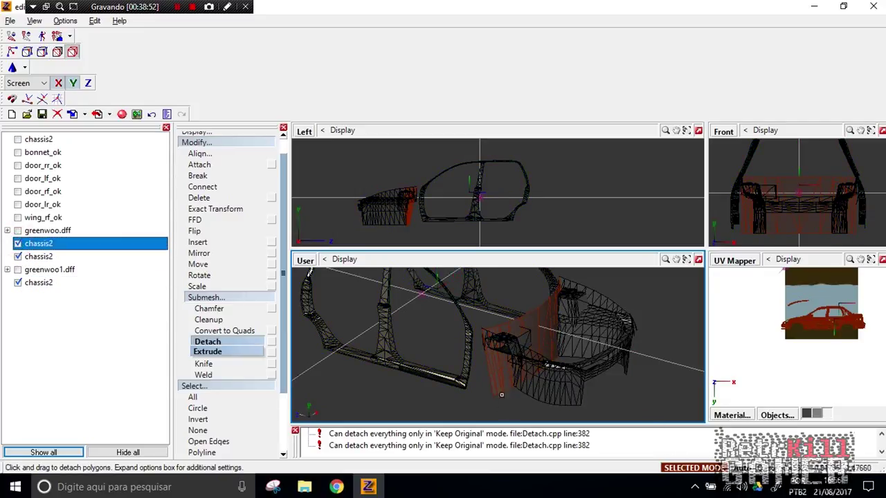
pyautogui.scroll(-3, 501, 392)
pyautogui.scroll(5, 372, 380)
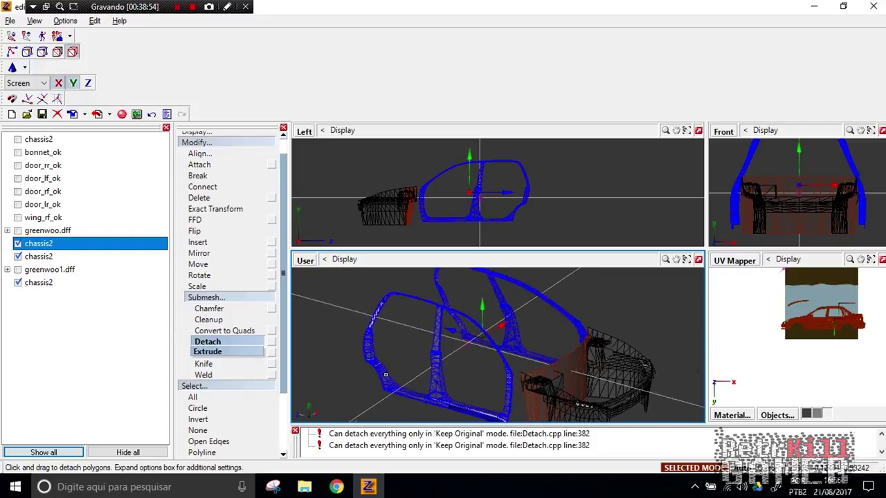
pyautogui.scroll(-3, 470, 366)
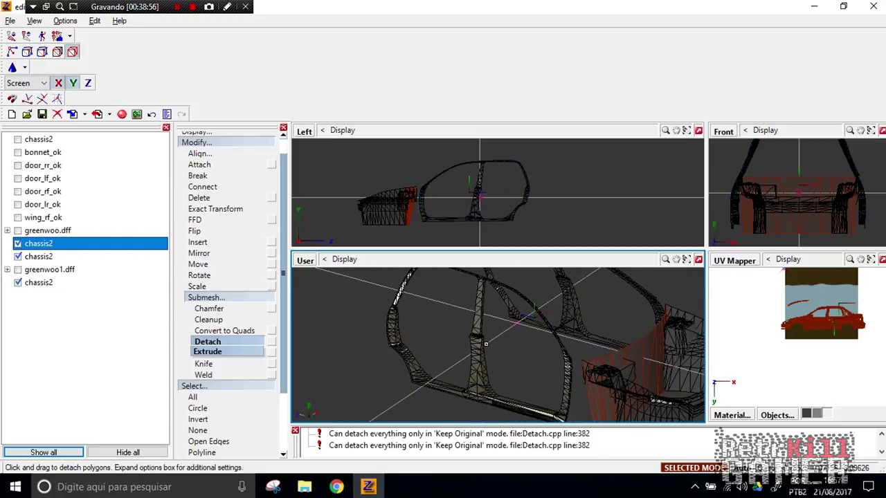
pyautogui.moveTo(466, 369); pyautogui.dragTo(472, 318, button='middle')
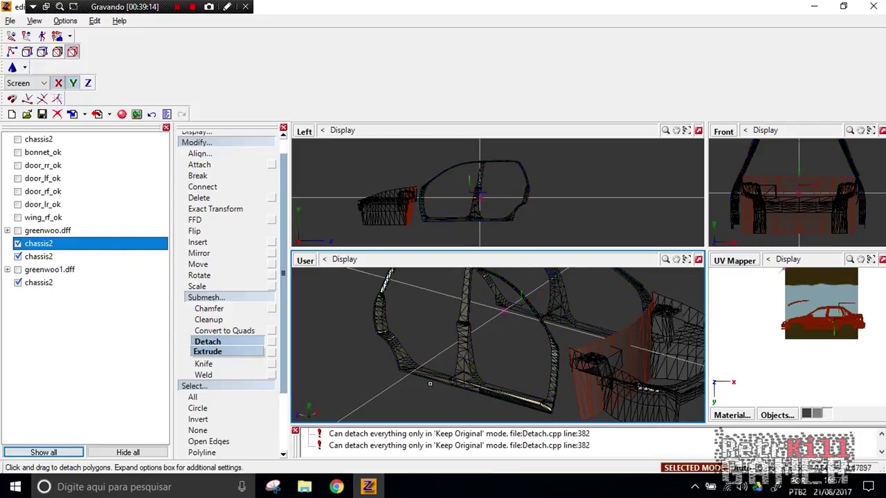
pyautogui.moveTo(403, 313); pyautogui.dragTo(402, 345, button='middle')
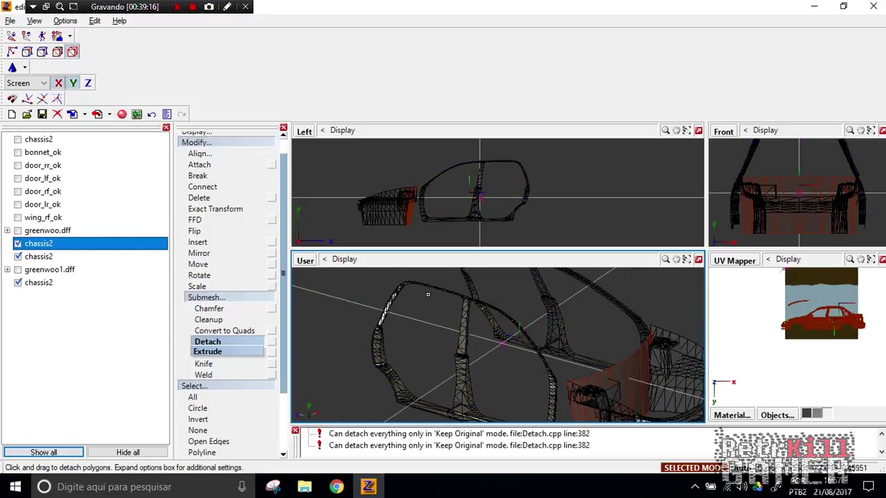
pyautogui.moveTo(463, 377); pyautogui.dragTo(457, 341, button='middle')
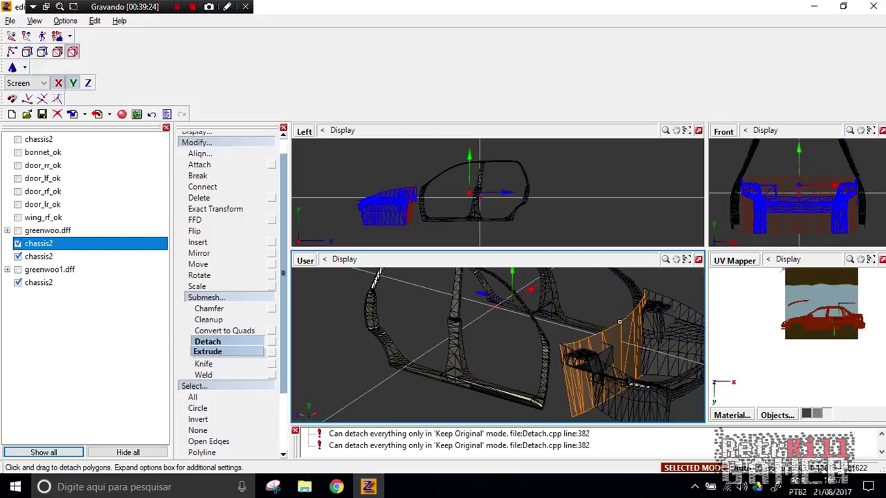
pyautogui.scroll(-2, 613, 347)
pyautogui.moveTo(612, 348); pyautogui.dragTo(521, 315, button='middle')
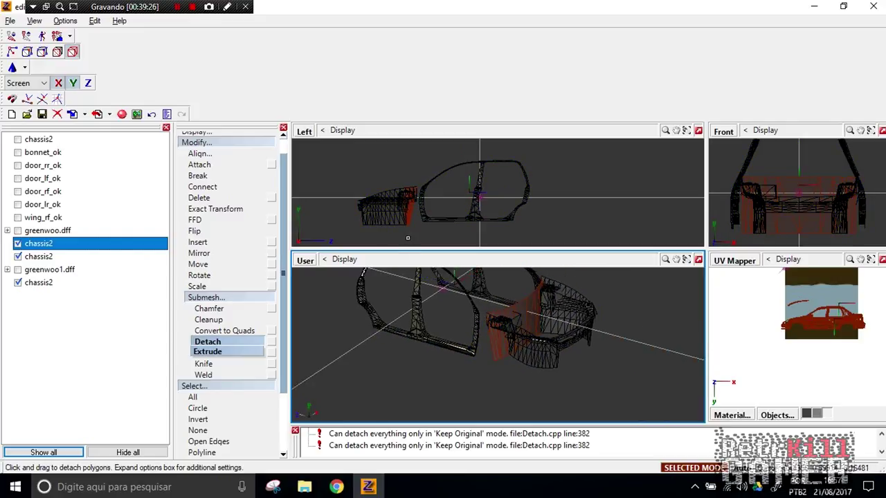
pyautogui.click(344, 209)
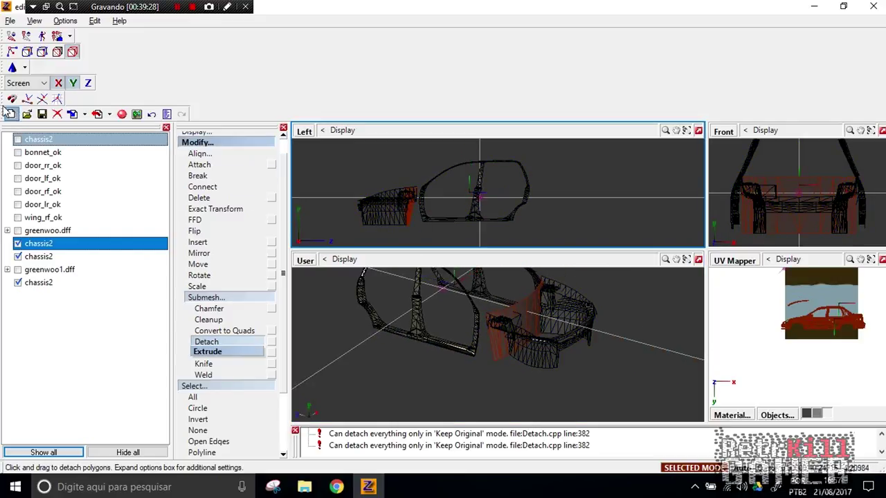
pyautogui.click(42, 114)
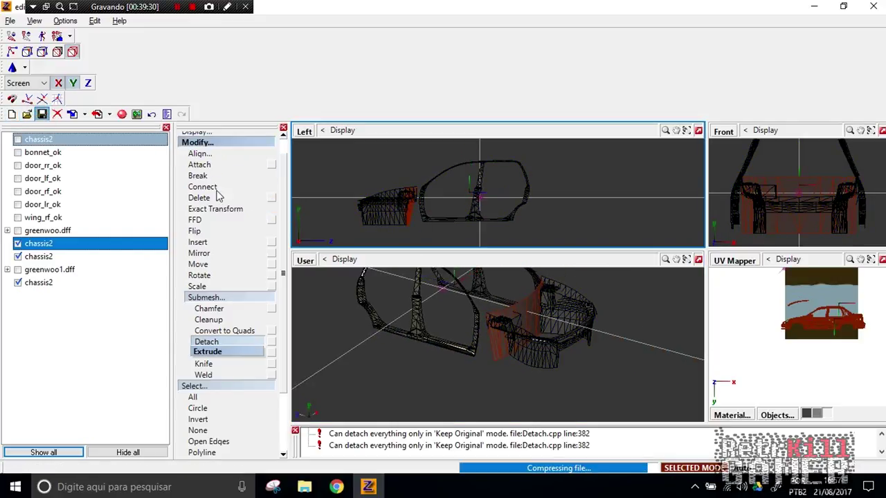
# - Turn off selected mode and generate new UV mapping for the engine-bay mesh on channel 1 from the Left viewport's XY
pyautogui.scroll(2, 215, 190)
pyautogui.click(204, 171)
pyautogui.click(204, 163)
pyautogui.click(205, 172)
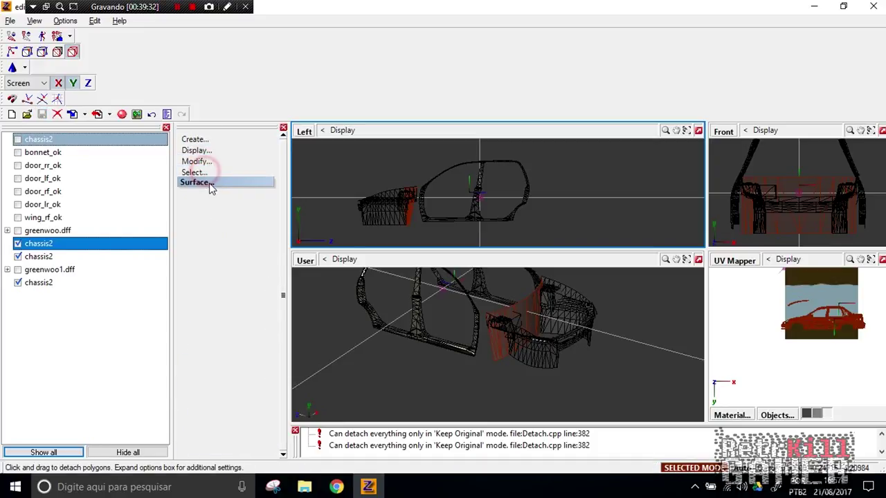
pyautogui.click(196, 182)
pyautogui.click(208, 195)
pyautogui.click(207, 206)
pyautogui.click(377, 208)
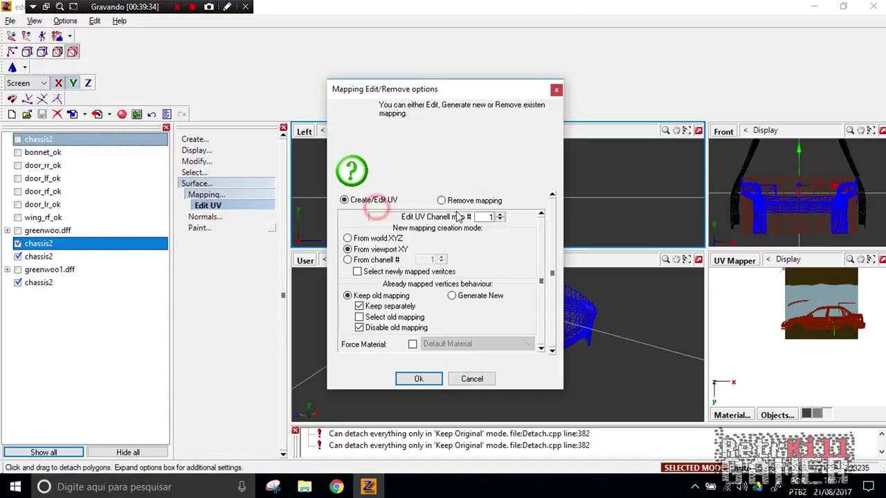
pyautogui.click(419, 378)
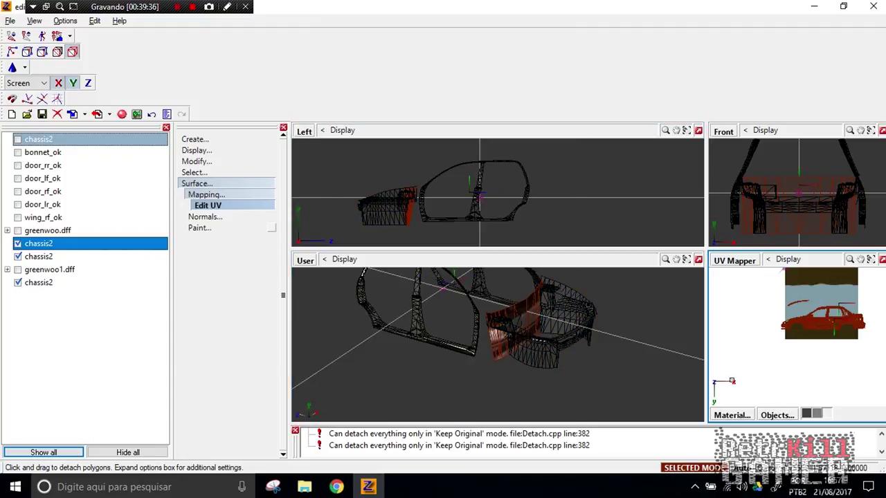
pyautogui.click(698, 368)
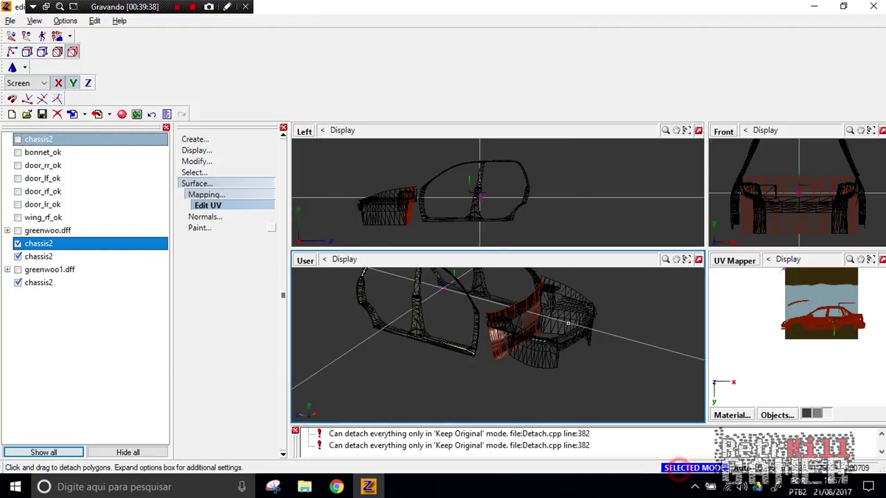
pyautogui.click(391, 221)
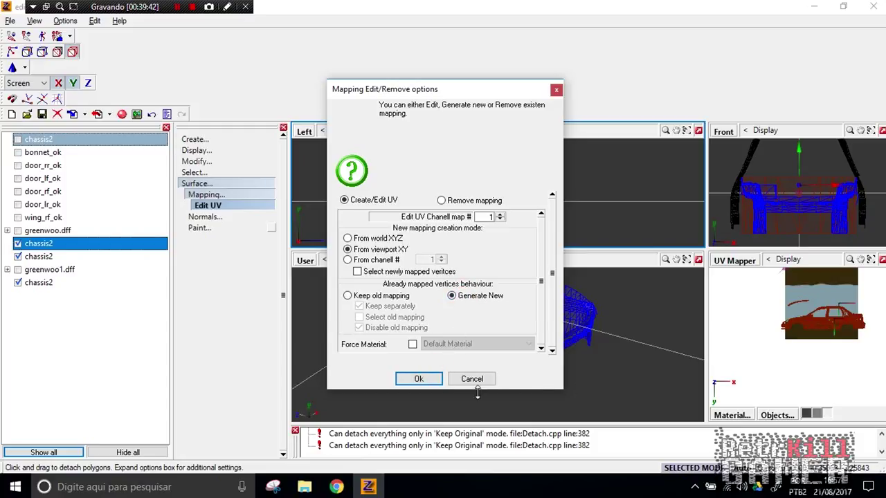
pyautogui.click(422, 379)
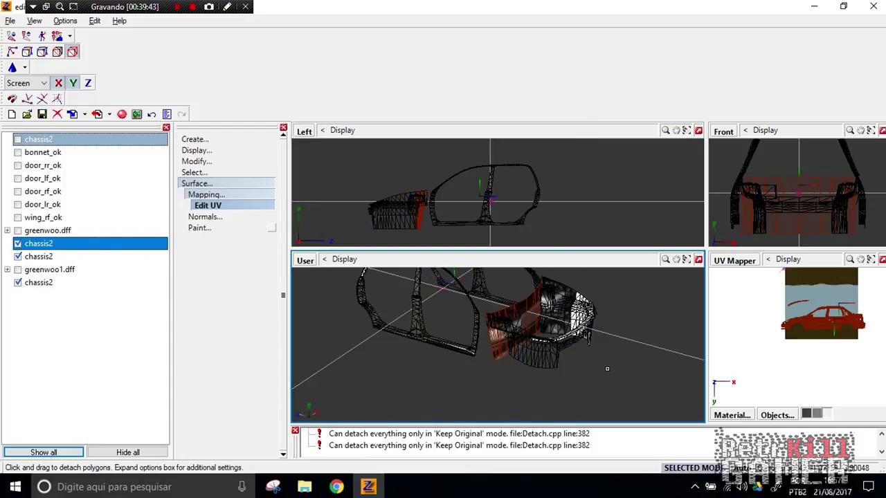
# - Display the vehiclegeneric256 texture behind the engine-bay mesh's UV layout in the UV Mapper
pyautogui.click(731, 415)
pyautogui.click(748, 298)
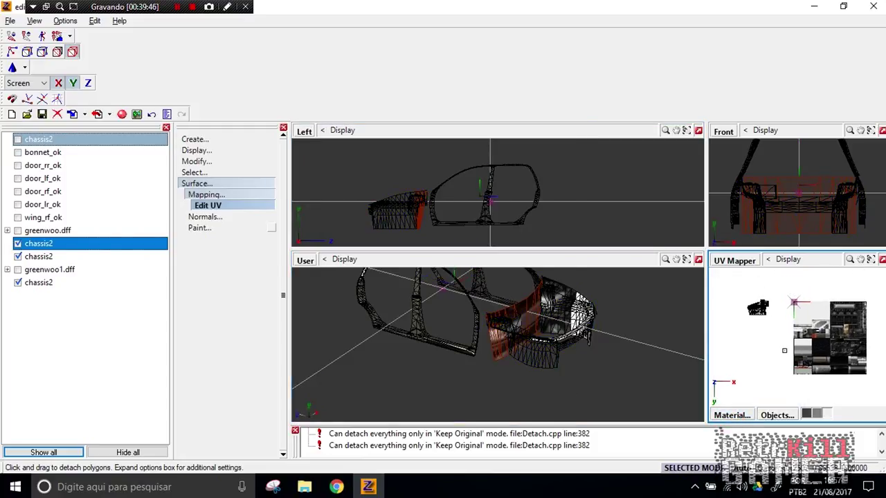
pyautogui.scroll(4, 781, 343)
pyautogui.moveTo(739, 291); pyautogui.dragTo(761, 330, button='middle')
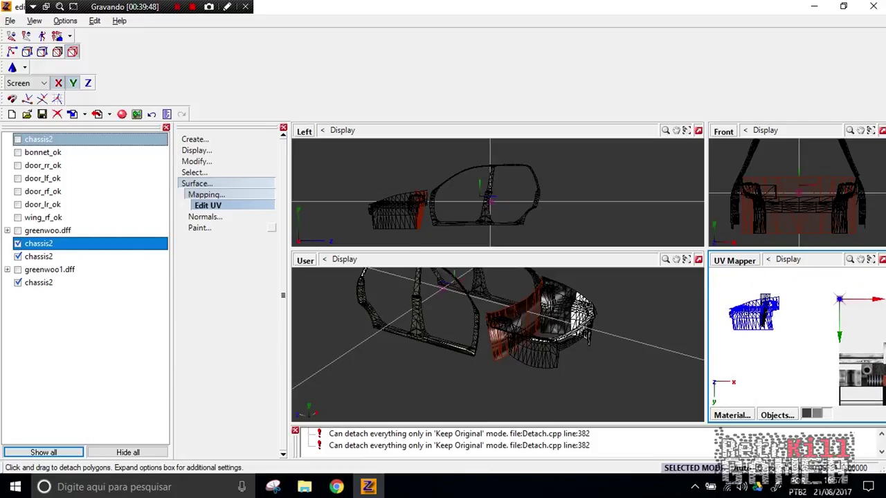
# - Move the engine-bay UV layout from outside the texture onto its dark engine-parts area
pyautogui.click(207, 183)
pyautogui.click(208, 161)
pyautogui.click(208, 282)
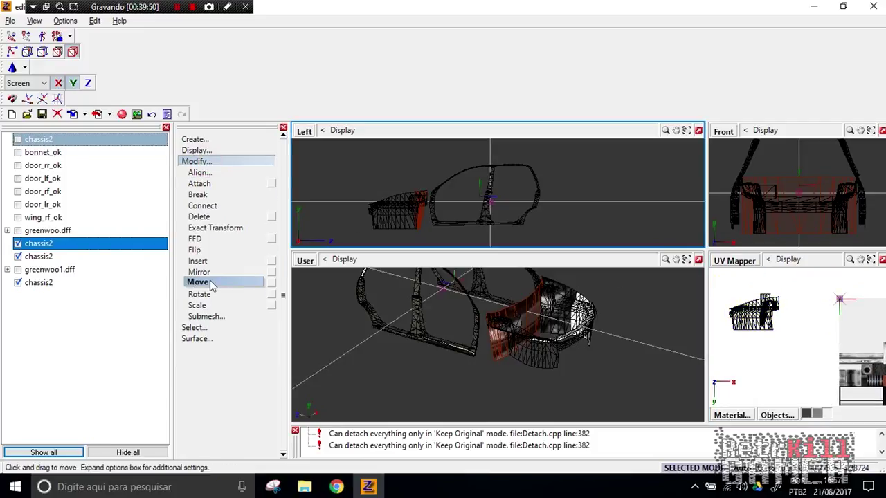
pyautogui.click(199, 294)
pyautogui.click(727, 319)
pyautogui.moveTo(772, 345); pyautogui.dragTo(796, 341)
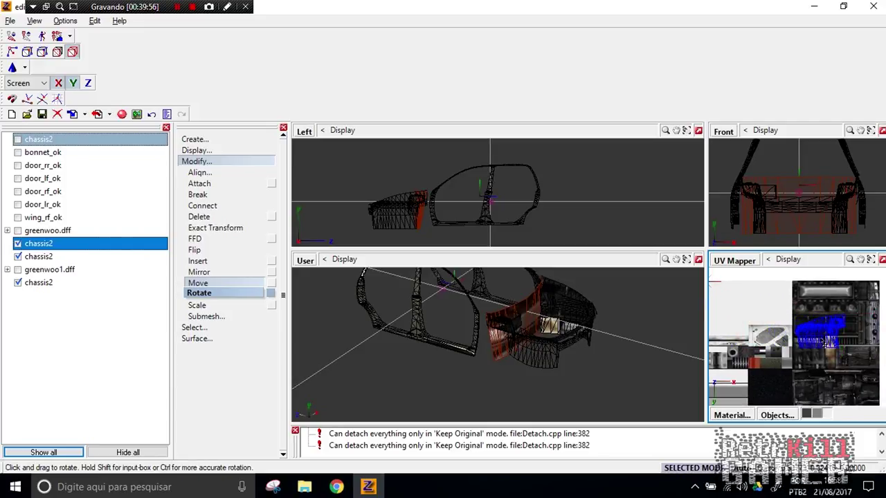
# - Reposition the engine-bay UV layout over the dark panel above the light brown patch of the texture
pyautogui.moveTo(834, 365); pyautogui.dragTo(874, 381)
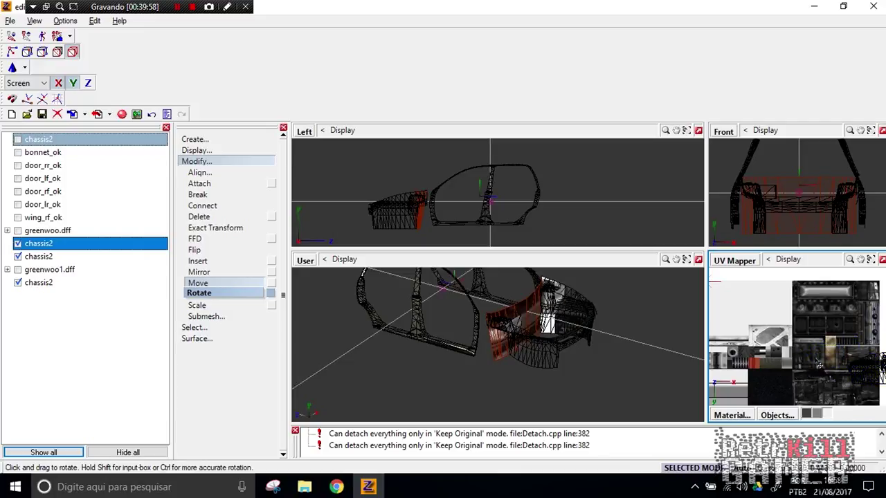
pyautogui.scroll(3, 819, 365)
pyautogui.scroll(-2, 818, 374)
pyautogui.scroll(3, 818, 383)
pyautogui.moveTo(866, 369); pyautogui.dragTo(812, 290)
pyautogui.moveTo(812, 288); pyautogui.dragTo(819, 345, button='middle')
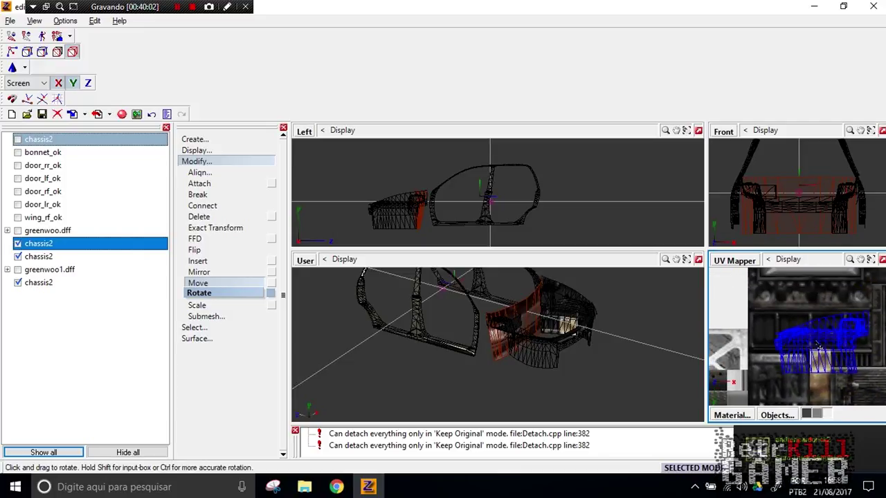
pyautogui.moveTo(811, 340); pyautogui.dragTo(812, 330)
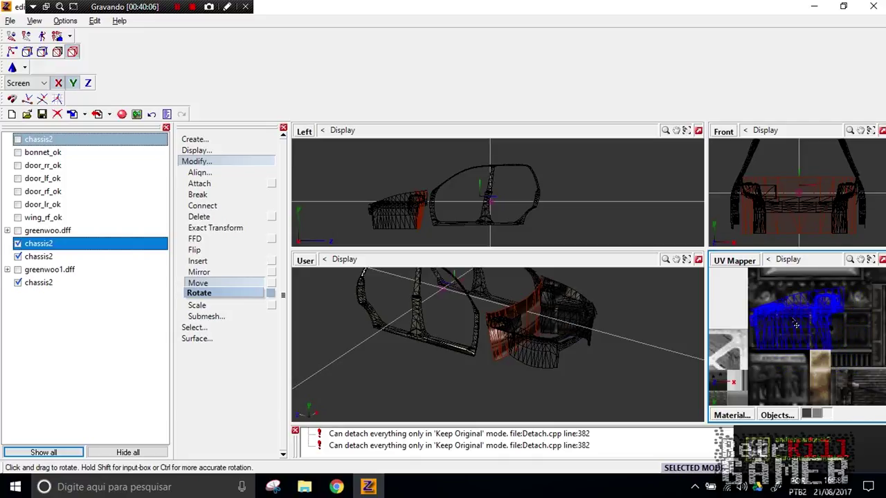
# - Scale down the engine-bay UV layout and move it back onto the dark ribbed panel of the texture
pyautogui.click(197, 305)
pyautogui.click(199, 294)
pyautogui.click(197, 306)
pyautogui.press('Tab')
pyautogui.moveTo(828, 311); pyautogui.dragTo(738, 419)
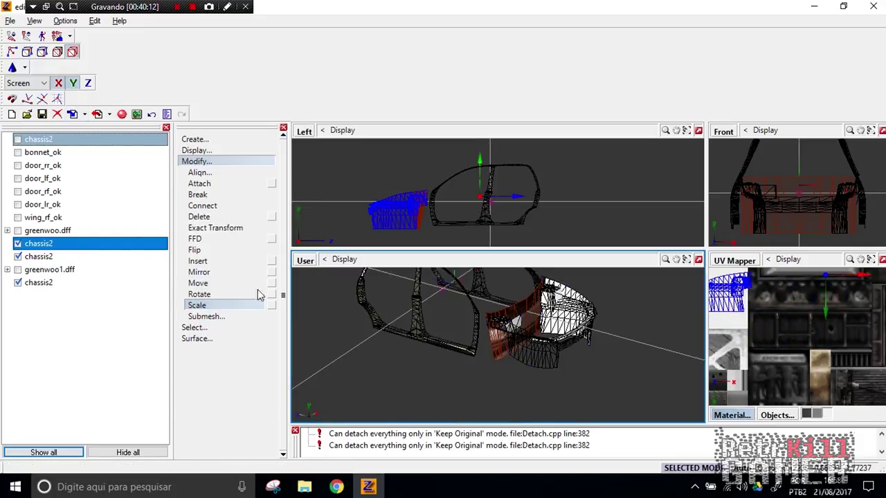
pyautogui.click(223, 283)
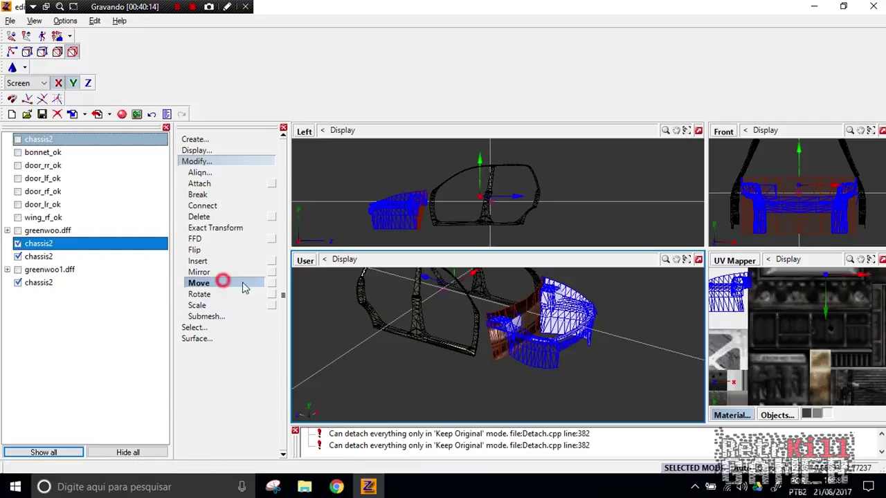
pyautogui.click(763, 300)
pyautogui.moveTo(745, 301); pyautogui.dragTo(792, 324)
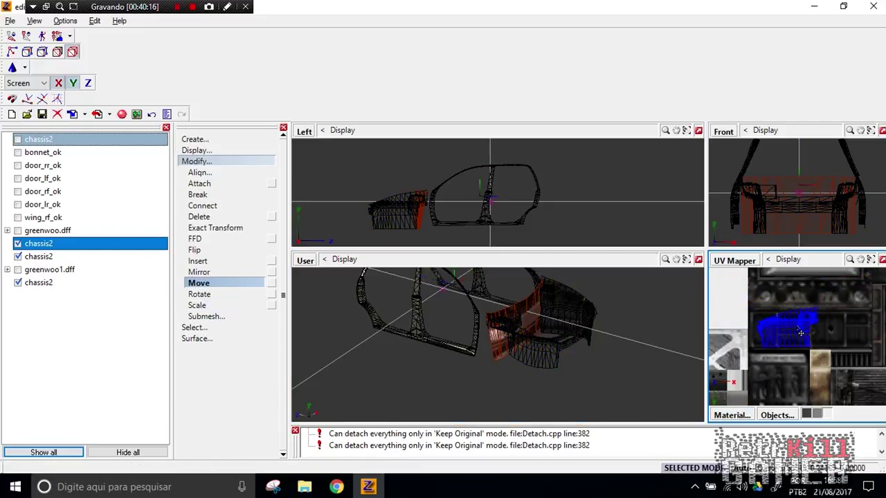
# - Inspect the remapped engine bay up close, then switch to the polygon level and activate its mesh for polygon editing
pyautogui.click(565, 300)
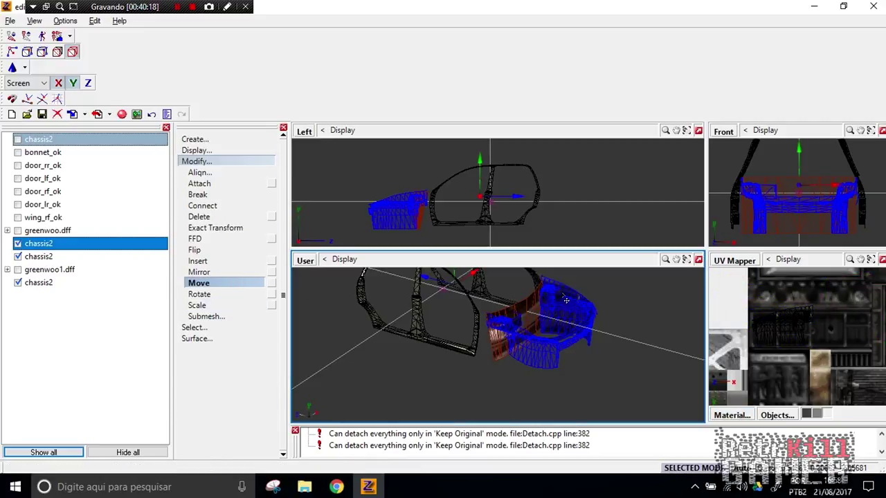
pyautogui.scroll(2, 557, 321)
pyautogui.moveTo(644, 334); pyautogui.dragTo(627, 331)
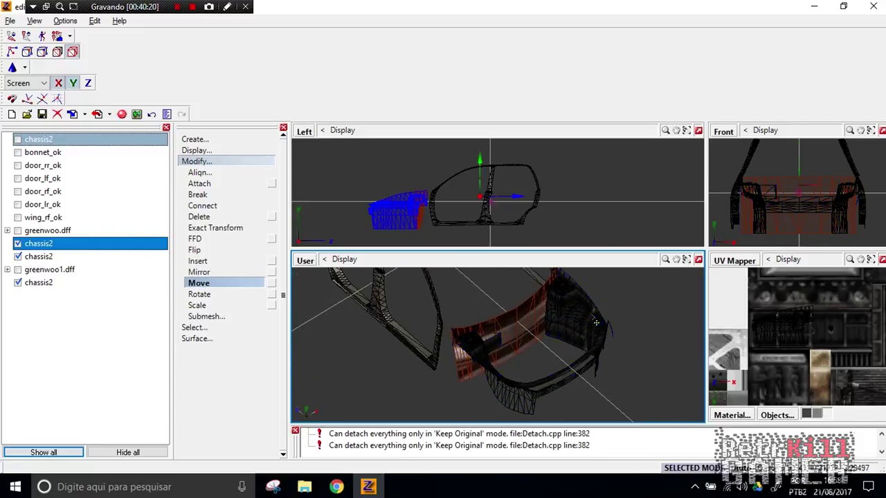
pyautogui.moveTo(588, 318)
pyautogui.mouseDown(button='middle')
pyautogui.moveTo(439, 332)
pyautogui.moveTo(485, 317)
pyautogui.moveTo(500, 340)
pyautogui.moveTo(595, 300)
pyautogui.moveTo(653, 312)
pyautogui.moveTo(623, 325)
pyautogui.moveTo(396, 302)
pyautogui.moveTo(430, 378)
pyautogui.mouseUp(button='middle')
pyautogui.moveTo(426, 342); pyautogui.dragTo(496, 383, button='middle')
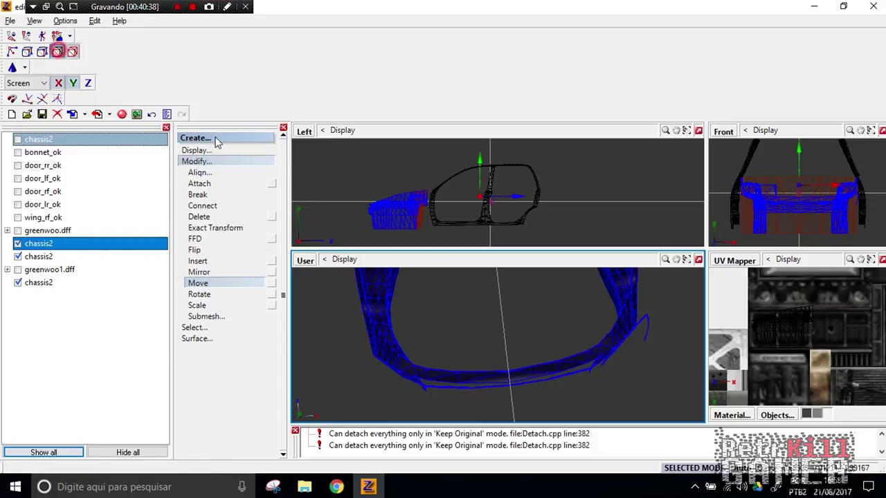
pyautogui.click(471, 382)
pyautogui.moveTo(539, 382); pyautogui.dragTo(556, 407, button='middle')
pyautogui.moveTo(520, 346)
pyautogui.keyDown('alt'); pyautogui.mouseDown(button='middle')
pyautogui.moveTo(478, 354)
pyautogui.moveTo(463, 304)
pyautogui.moveTo(461, 324)
pyautogui.moveTo(505, 352)
pyautogui.mouseUp(button='middle'); pyautogui.keyUp('alt')
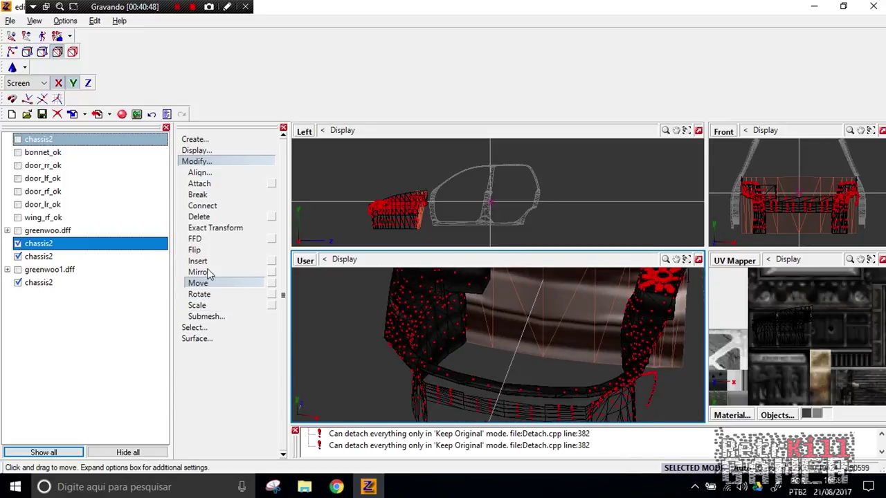
# - Select the separated polygon group that forms the front crossmember of the engine bay
pyautogui.click(194, 328)
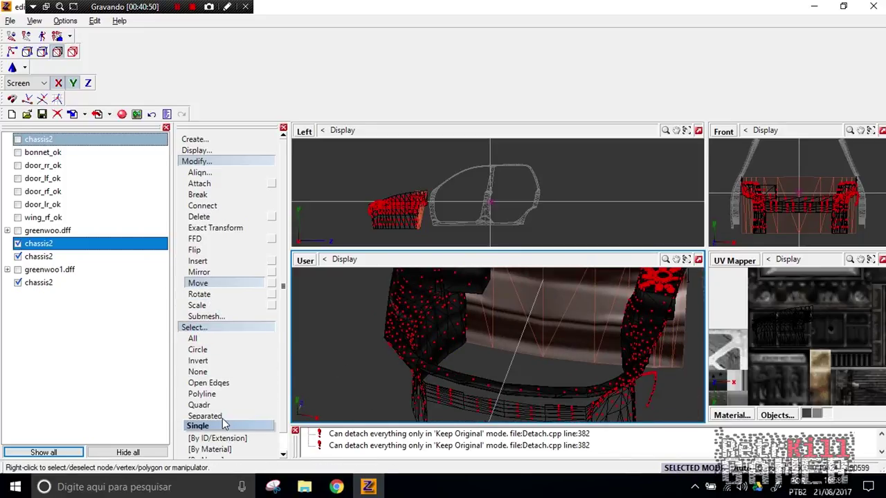
pyautogui.click(224, 415)
pyautogui.rightClick(470, 382)
pyautogui.moveTo(470, 382); pyautogui.dragTo(613, 329, button='middle')
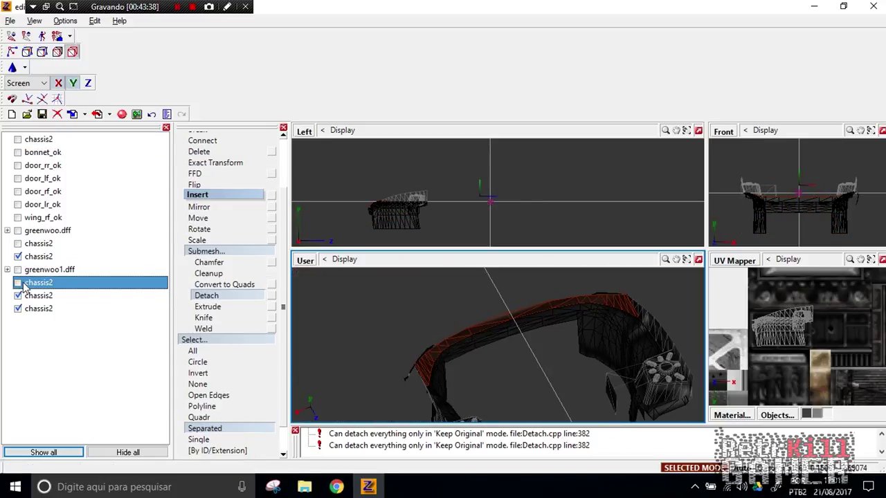
pyautogui.click(20, 294)
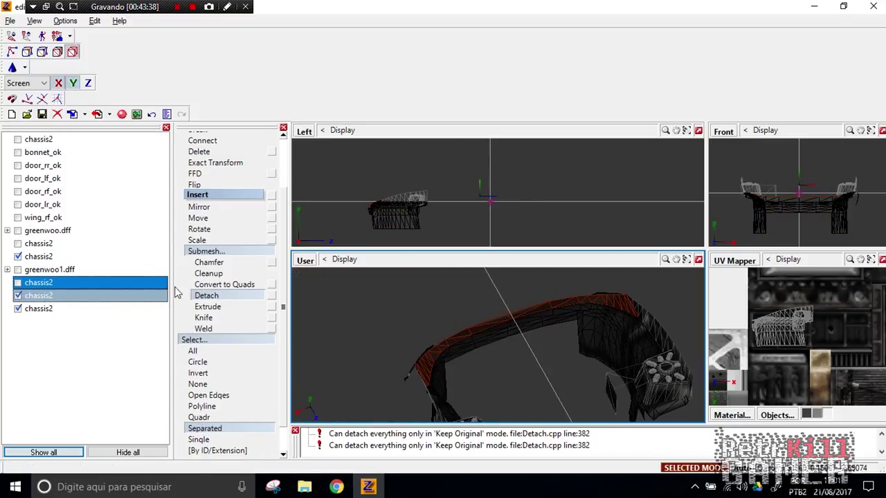
pyautogui.click(224, 285)
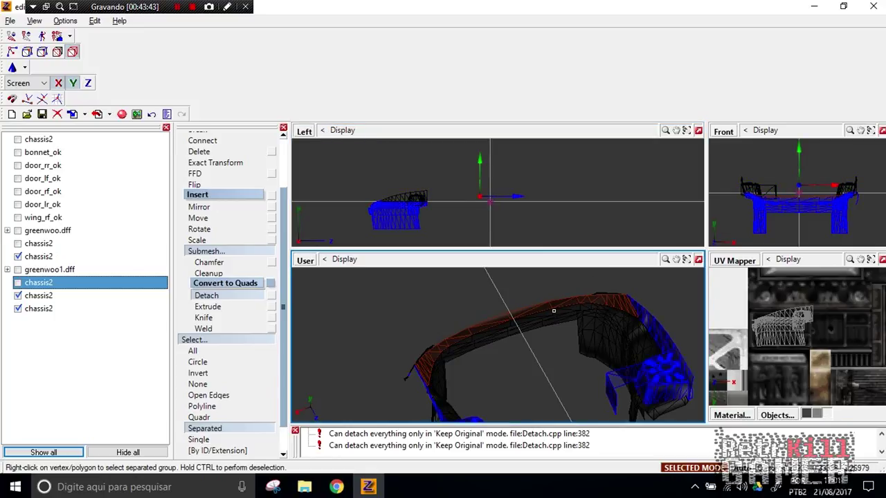
pyautogui.rightClick(394, 197)
pyautogui.rightClick(395, 202)
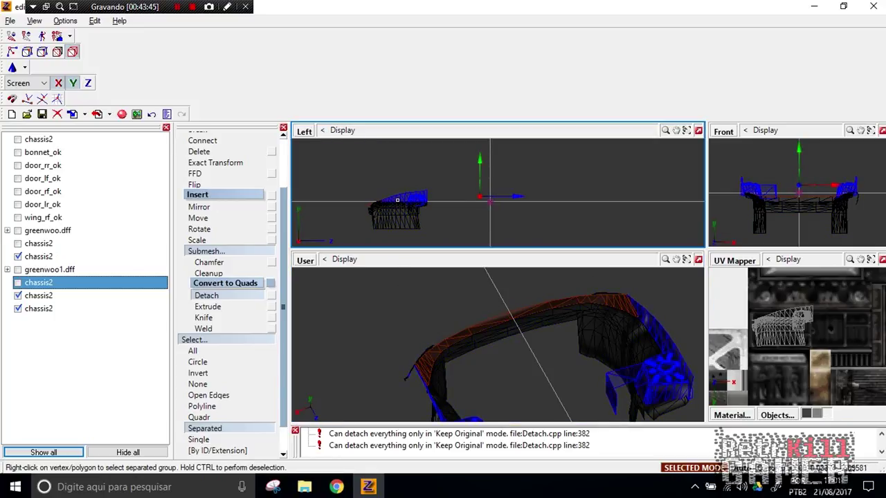
pyautogui.keyDown('ctrl'); pyautogui.rightClick(369, 195); pyautogui.keyUp('ctrl')
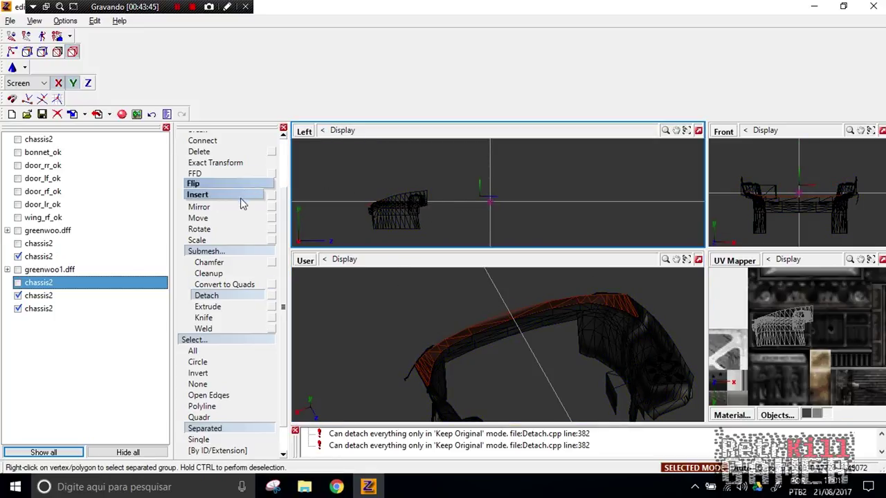
pyautogui.scroll(2, 196, 159)
pyautogui.click(196, 160)
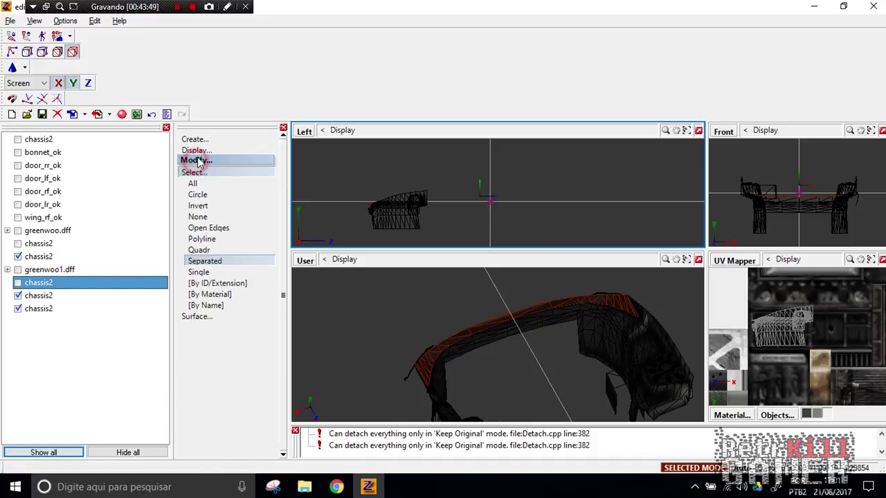
# - Save the scene and apply Edit UV on channel 1 to the selected crossmember polygons from the Left viewport
pyautogui.click(41, 114)
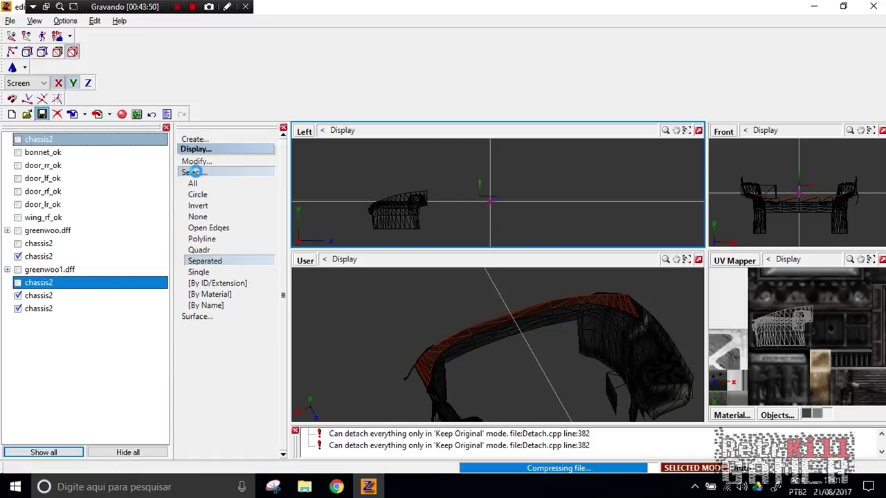
pyautogui.click(195, 172)
pyautogui.click(196, 184)
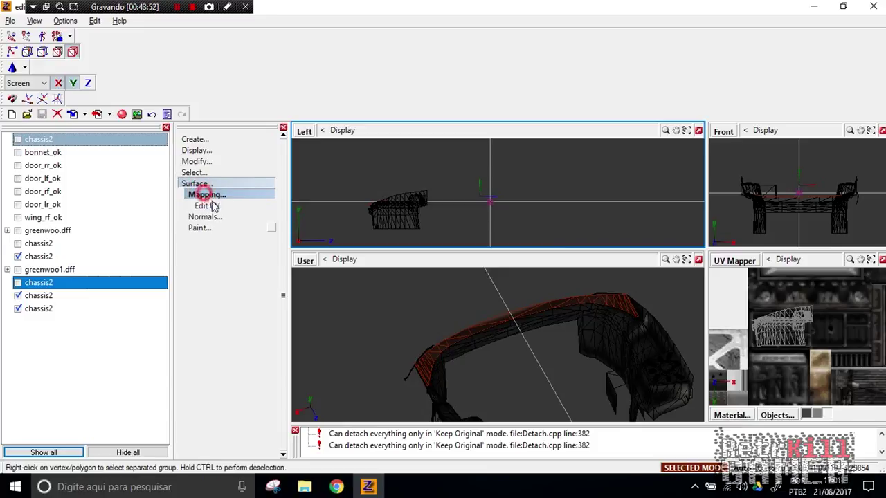
pyautogui.click(205, 194)
pyautogui.rightClick(414, 200)
pyautogui.click(415, 206)
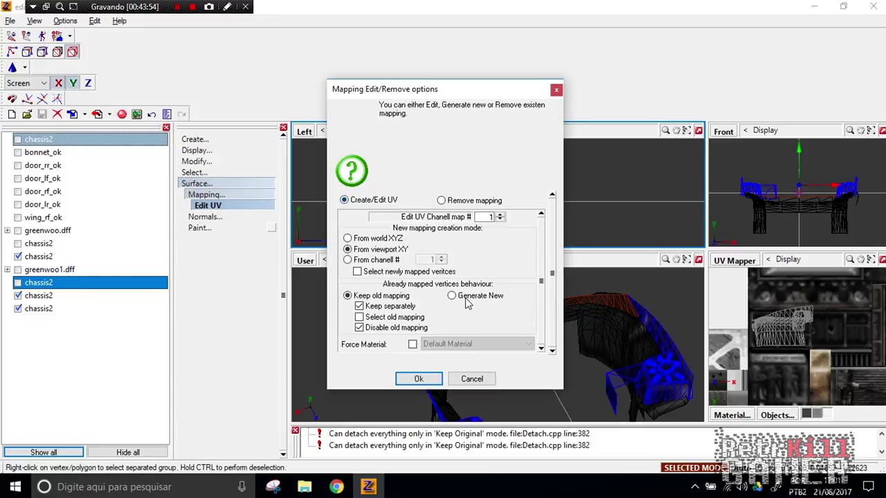
pyautogui.click(420, 378)
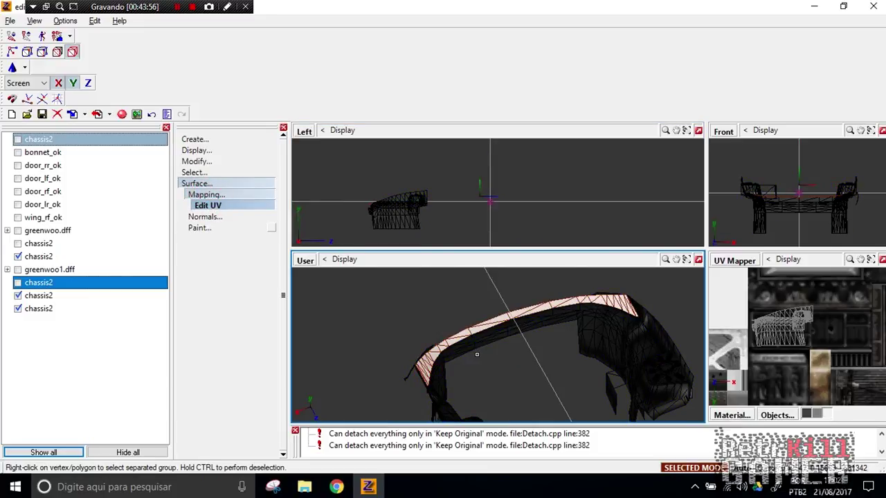
# - Change the Front viewport to the Top view
pyautogui.moveTo(641, 340); pyautogui.dragTo(557, 310, button='middle')
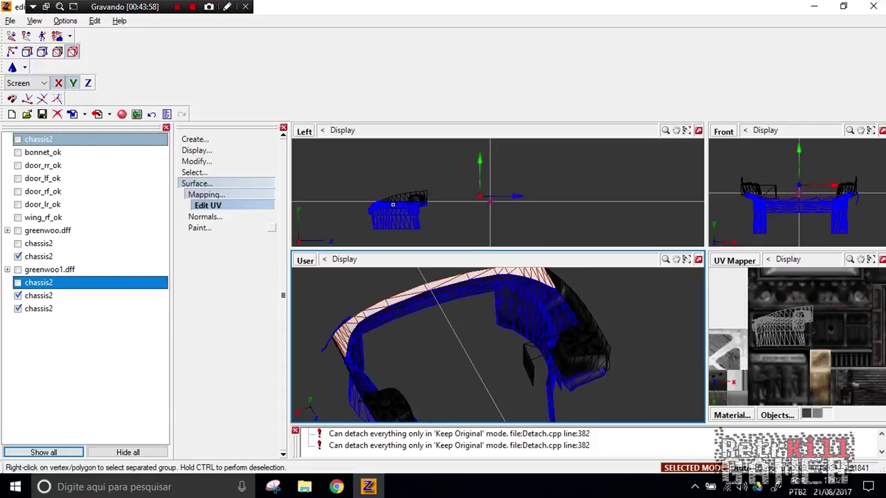
pyautogui.scroll(-3, 729, 293)
pyautogui.moveTo(726, 290); pyautogui.dragTo(795, 301, button='middle')
pyautogui.scroll(-1, 831, 280)
pyautogui.scroll(1, 795, 301)
pyautogui.rightClick(374, 206)
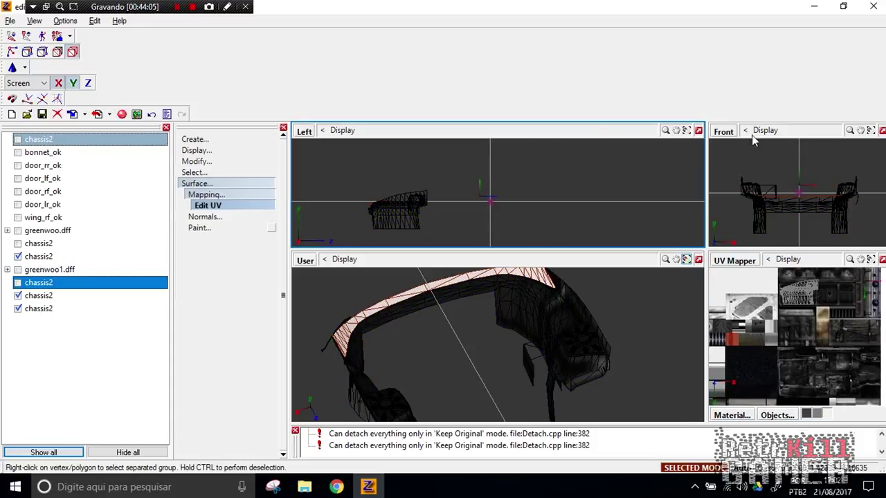
pyautogui.click(724, 135)
pyautogui.click(736, 145)
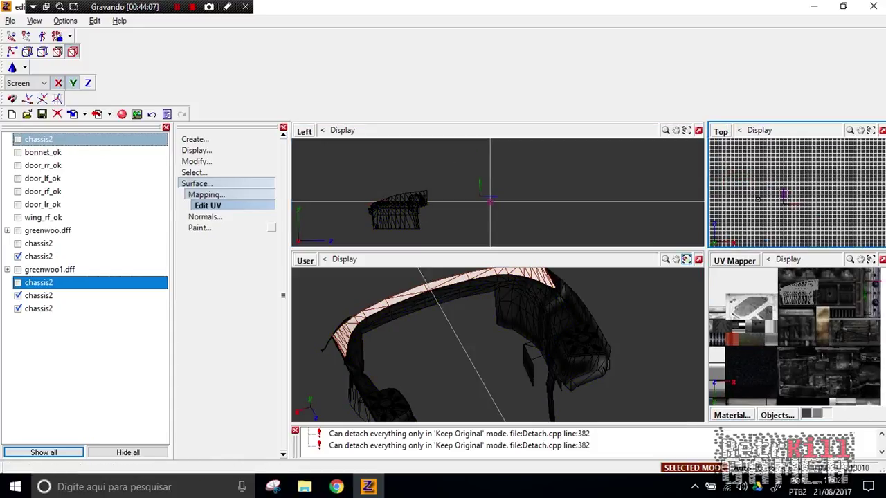
# - Generate a new UV layout for the selected crossmember polygons, projected from the Top view
pyautogui.scroll(5, 781, 195)
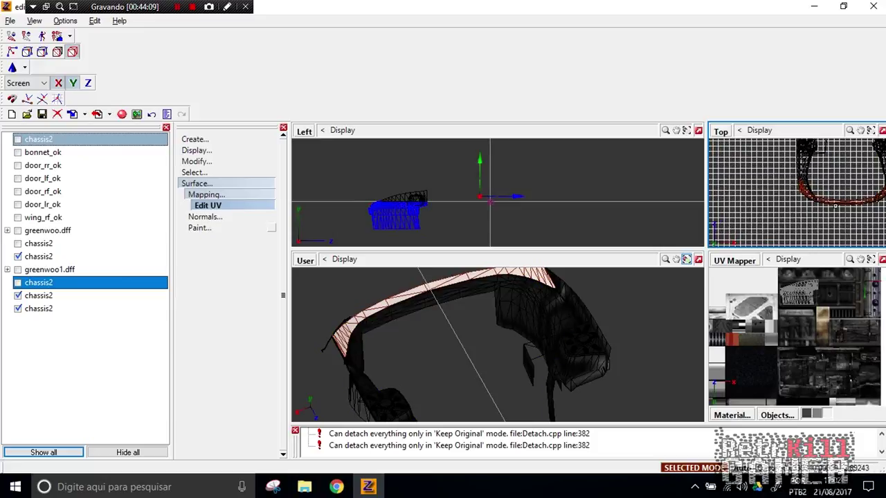
pyautogui.scroll(1, 813, 194)
pyautogui.click(808, 195)
pyautogui.click(809, 199)
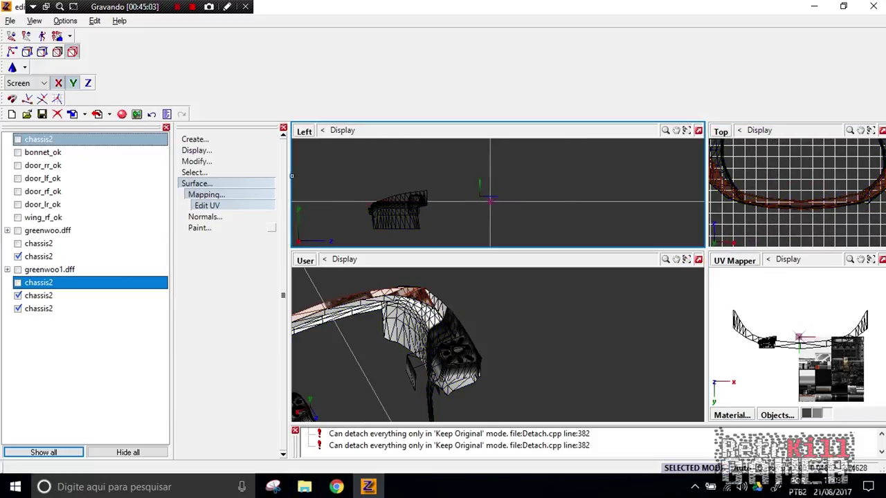
# - Scale down the crossmember's curved UV layout to roughly a third of its width in the UV Mapper
pyautogui.click(215, 181)
pyautogui.click(198, 162)
pyautogui.click(197, 305)
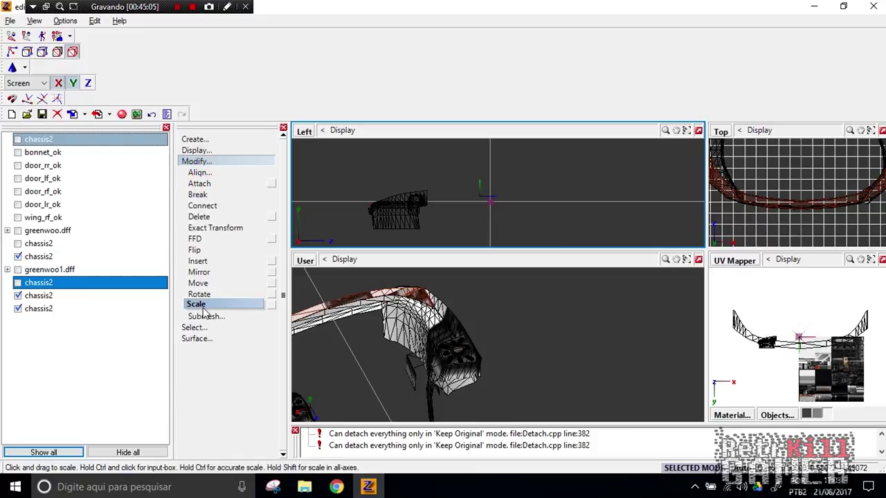
pyautogui.click(714, 349)
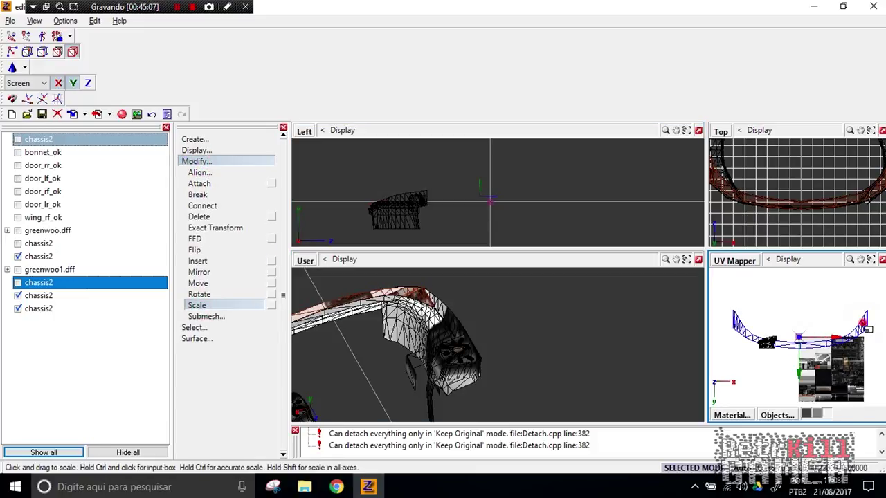
pyautogui.moveTo(867, 329); pyautogui.dragTo(838, 338)
pyautogui.scroll(12, 794, 369)
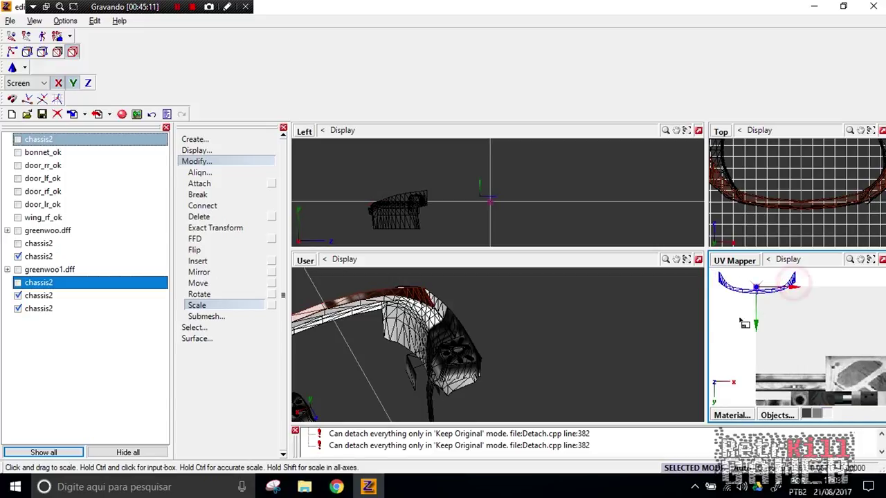
# - Move the crossmember's UV layout onto the grey horizontal strip beside the light oval panel of the texture
pyautogui.click(199, 283)
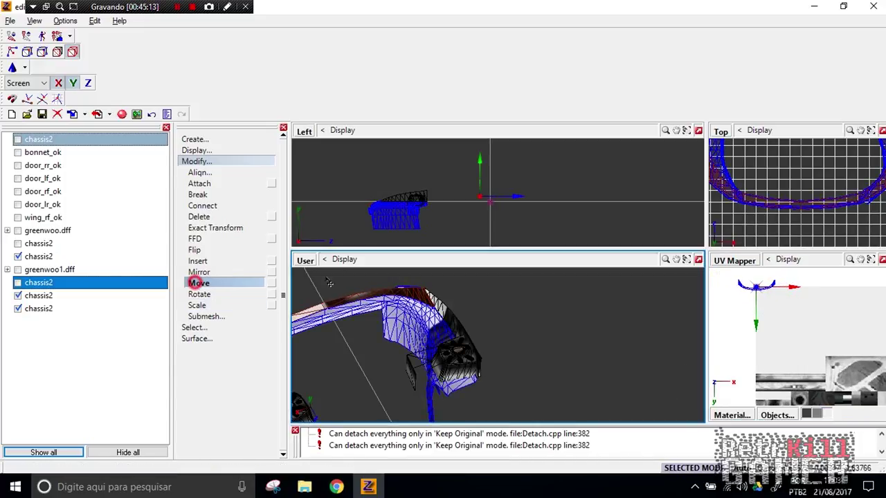
pyautogui.moveTo(753, 295); pyautogui.dragTo(768, 325)
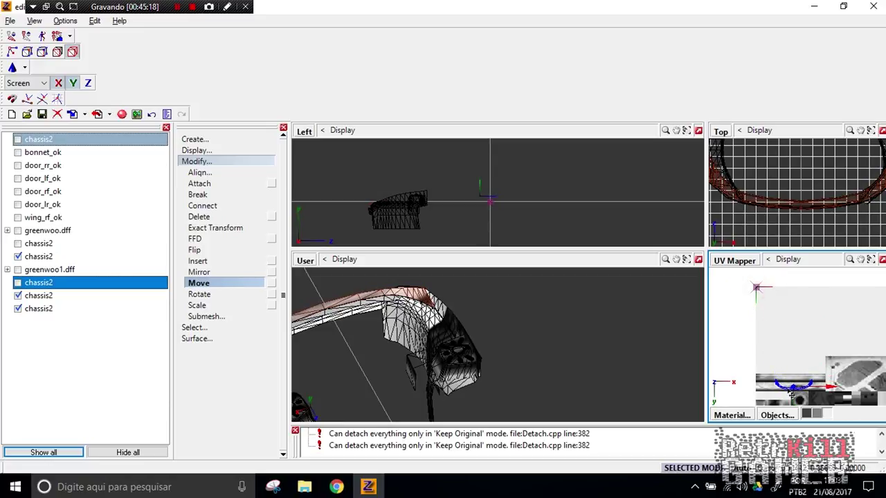
pyautogui.scroll(7, 793, 394)
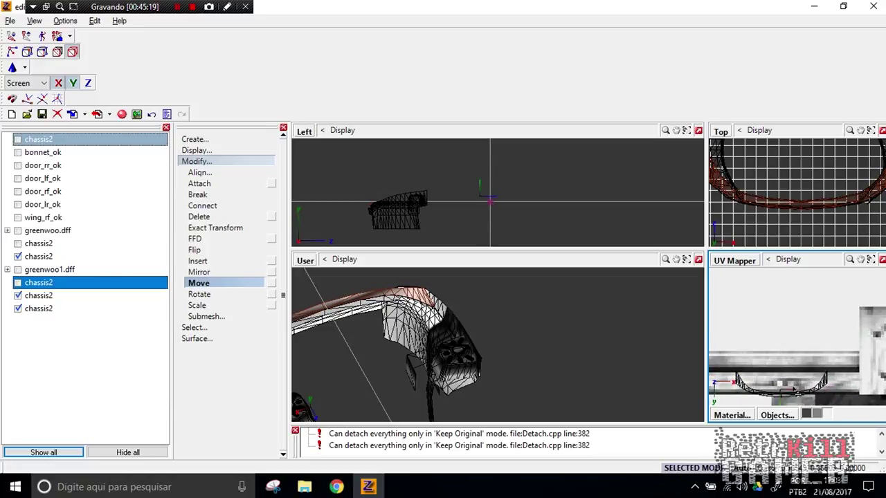
pyautogui.moveTo(773, 399); pyautogui.dragTo(775, 394)
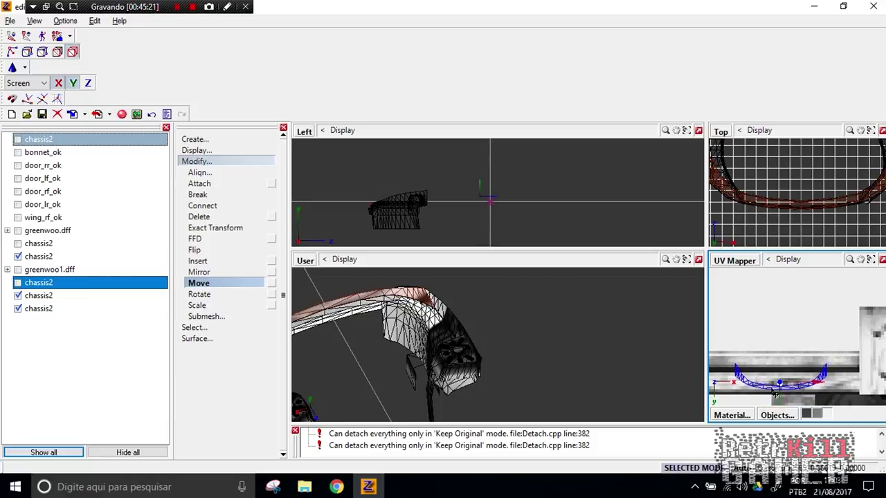
pyautogui.scroll(-3, 778, 385)
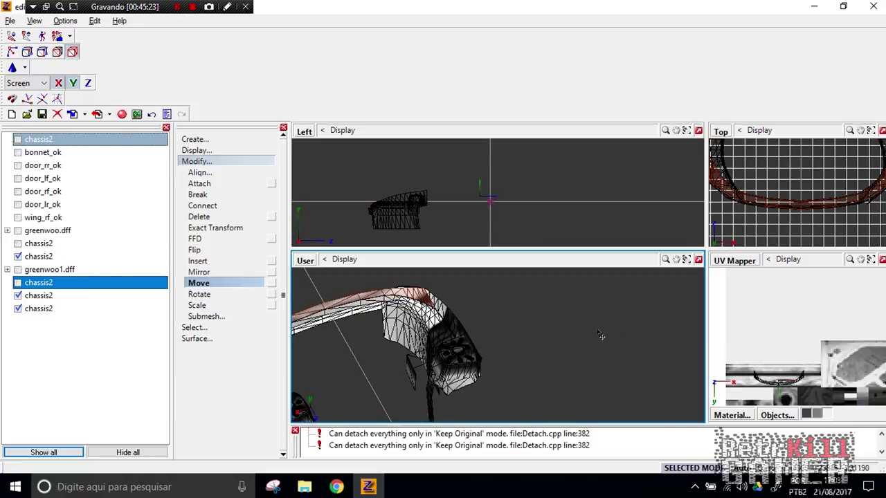
# - Scale the crossmember's UV layout to fit within the grey strip of the texture
pyautogui.click(197, 305)
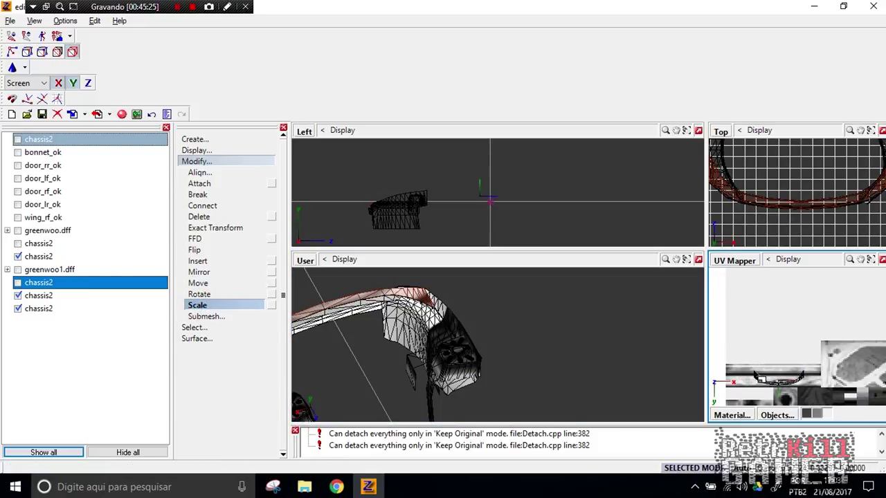
# - Scale the curved strip's UV mesh and move it up onto the light band of the chassis texture
pyautogui.moveTo(756, 366); pyautogui.dragTo(759, 309)
pyautogui.scroll(-2, 802, 366)
pyautogui.moveTo(802, 367); pyautogui.dragTo(794, 327, button='middle')
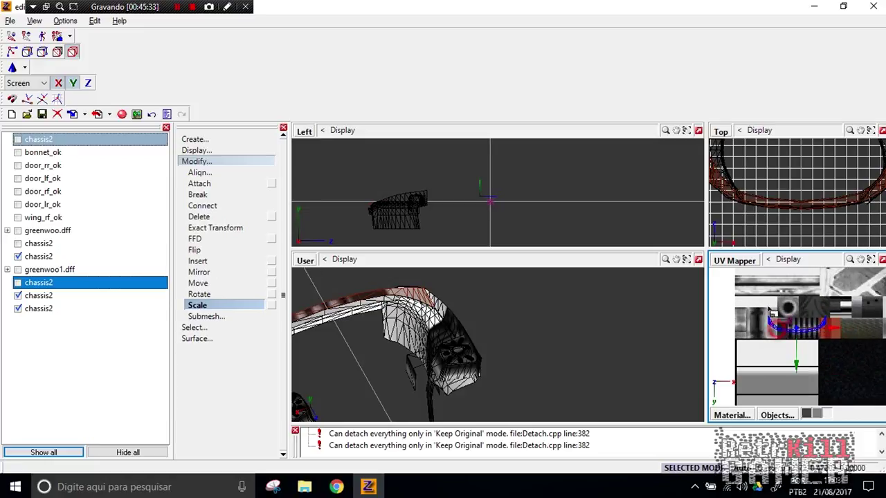
pyautogui.moveTo(719, 198); pyautogui.dragTo(679, 83)
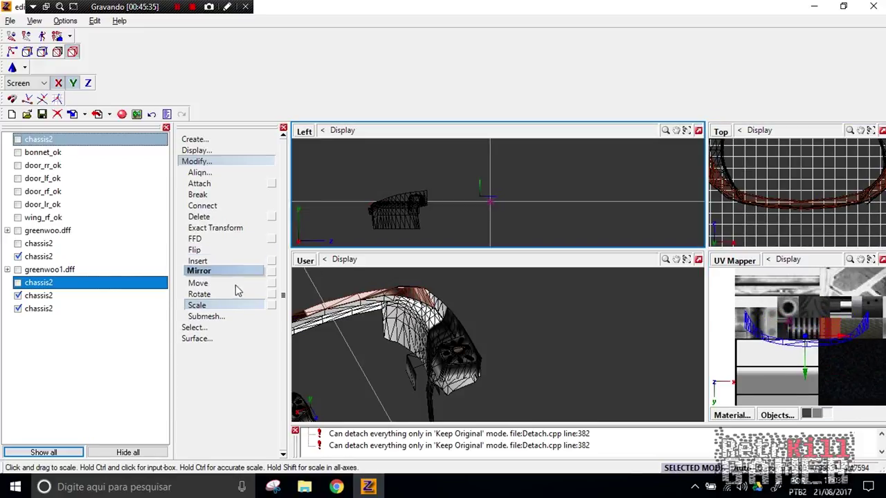
pyautogui.click(208, 283)
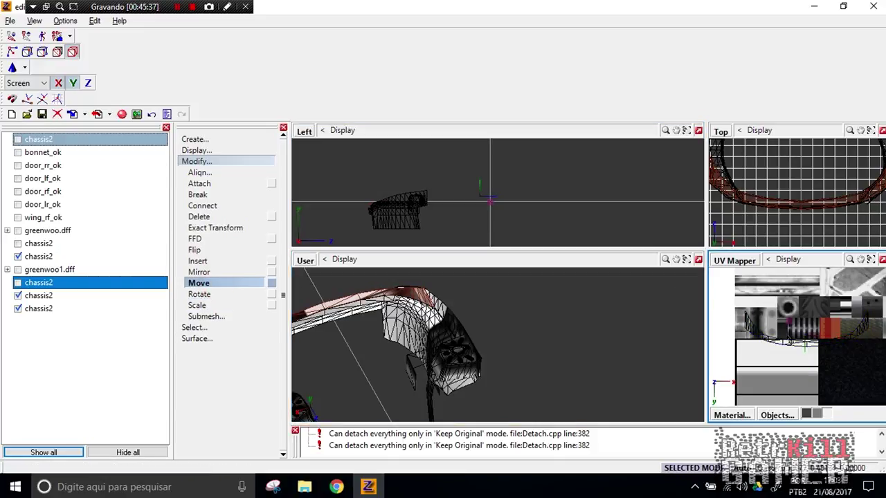
pyautogui.moveTo(790, 349); pyautogui.dragTo(766, 298)
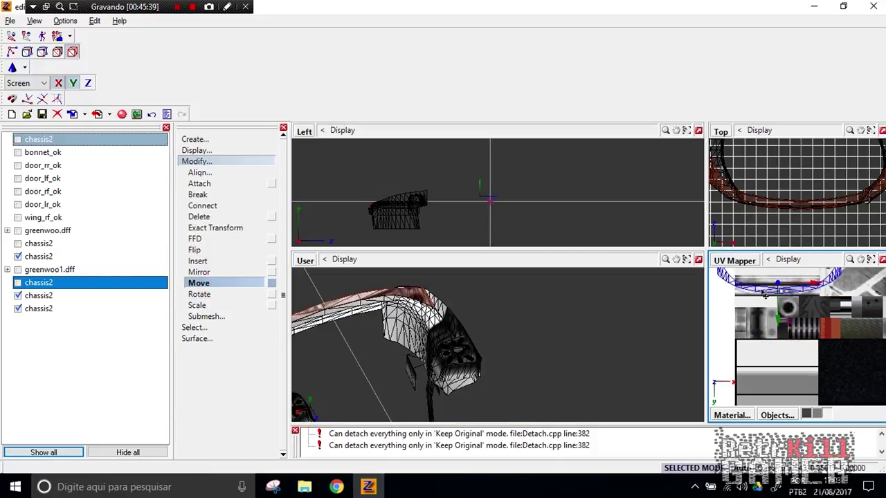
# - Scale the curved strip's UV mesh narrower along the horizontal axis only
pyautogui.click(197, 305)
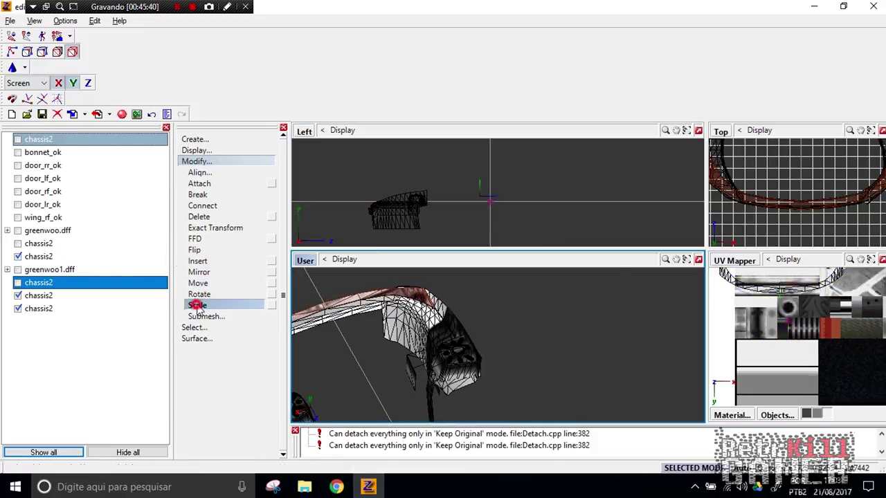
pyautogui.click(74, 84)
pyautogui.moveTo(802, 310); pyautogui.dragTo(751, 355)
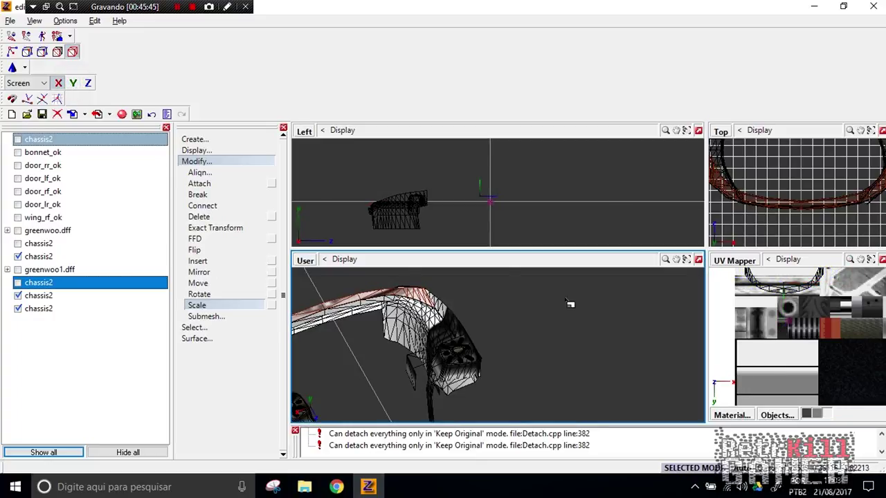
# - Re-enable the vertical axis and shift the strip's UV mesh to align its lower edge with the light texture band
pyautogui.click(208, 282)
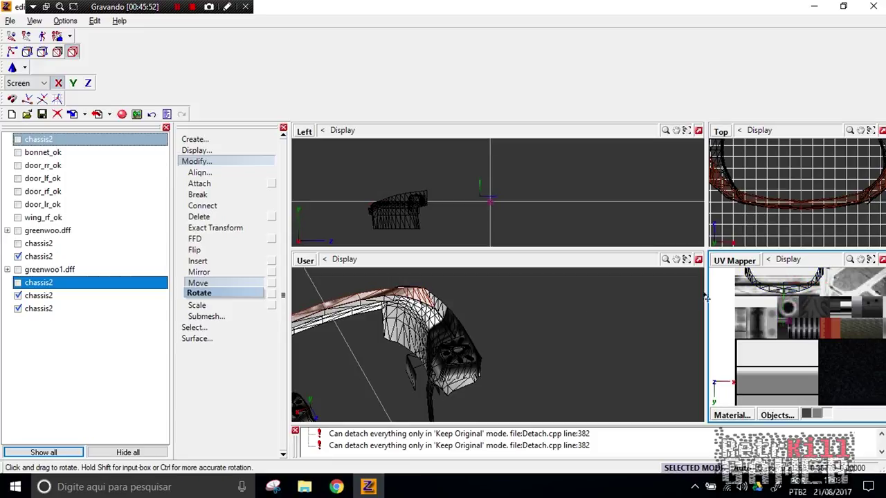
pyautogui.moveTo(480, 335); pyautogui.dragTo(554, 338, button='middle')
pyautogui.moveTo(408, 283); pyautogui.dragTo(741, 337, button='middle')
pyautogui.click(741, 337)
pyautogui.scroll(2, 797, 277)
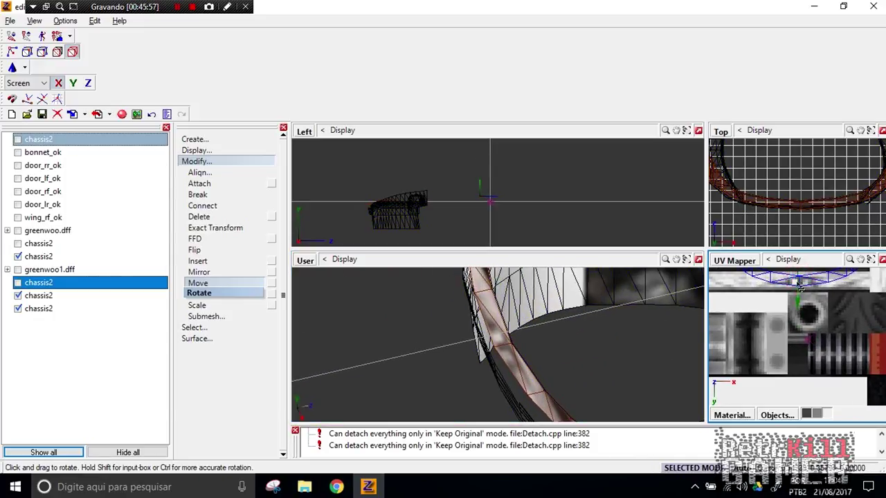
pyautogui.click(485, 215)
pyautogui.click(72, 83)
pyautogui.click(788, 289)
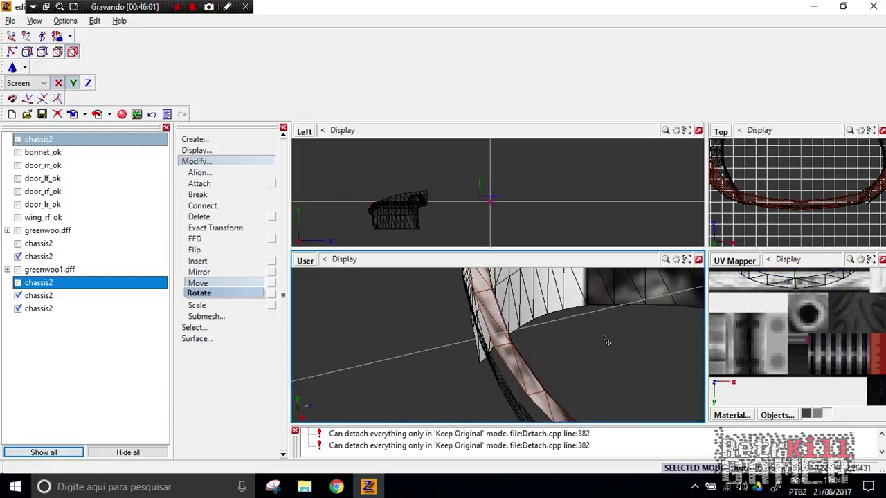
# - Nudge the strip's UV mesh slightly within the light texture band and check the texture on the model
pyautogui.scroll(-4, 608, 341)
pyautogui.scroll(1, 814, 285)
pyautogui.click(814, 286)
pyautogui.moveTo(815, 286); pyautogui.dragTo(815, 284)
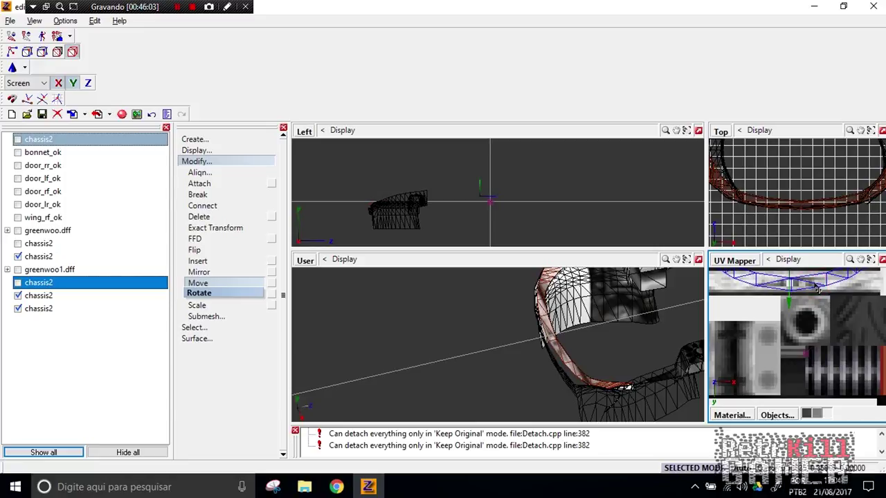
pyautogui.click(802, 292)
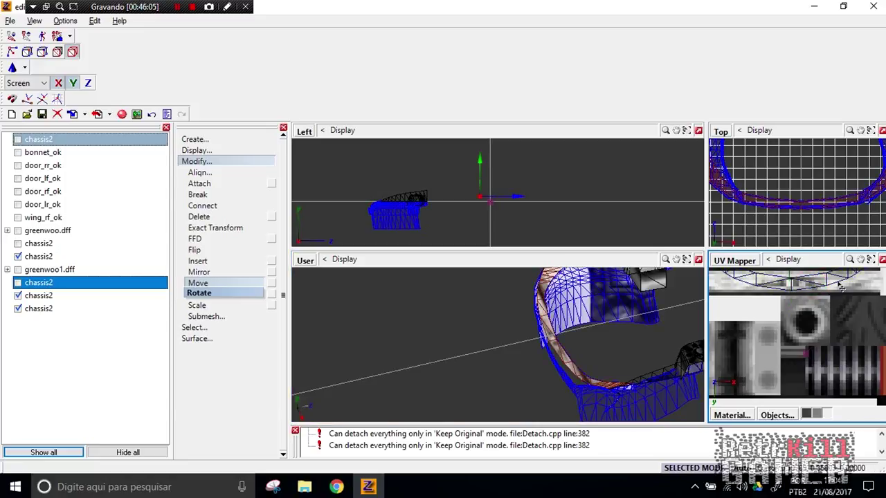
pyautogui.scroll(-2, 769, 302)
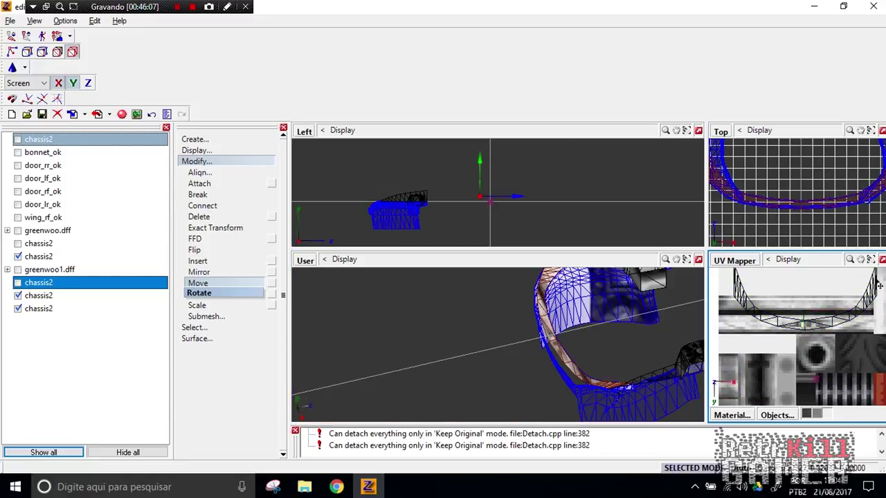
pyautogui.click(540, 352)
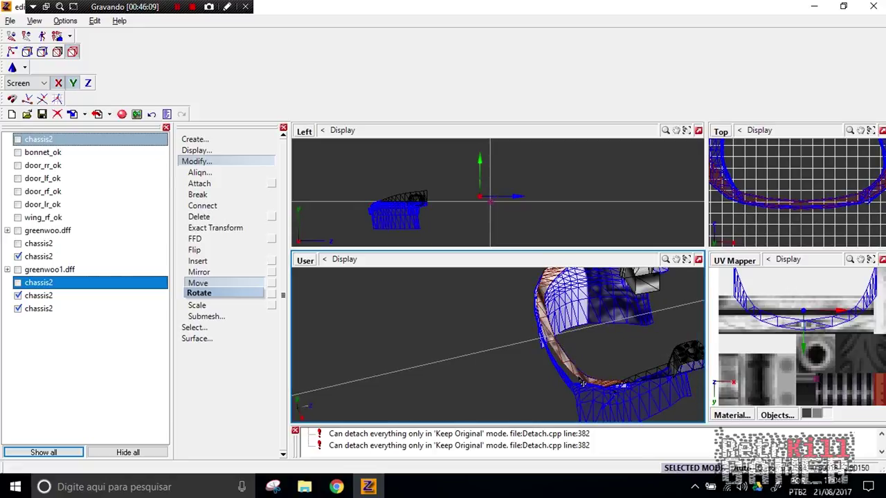
# - Switch to polygon level and activate the curved strip for polygon editing
pyautogui.click(57, 52)
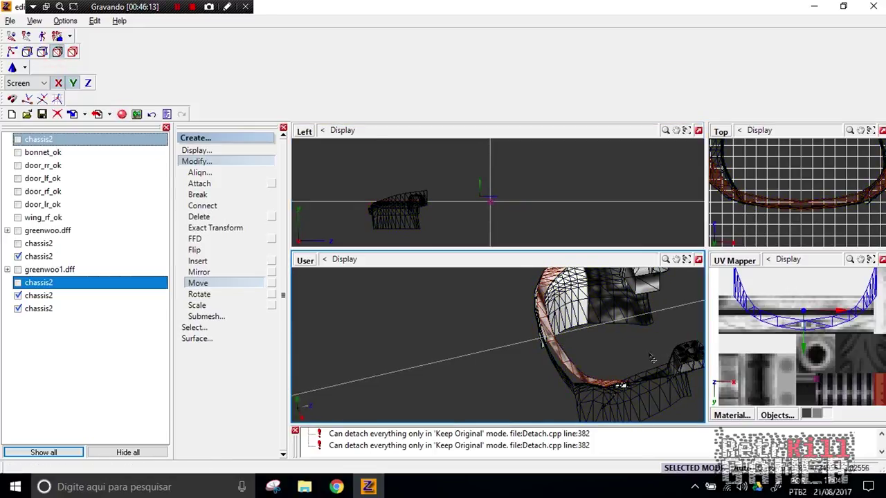
pyautogui.scroll(2, 563, 355)
pyautogui.scroll(1, 563, 355)
pyautogui.click(563, 355)
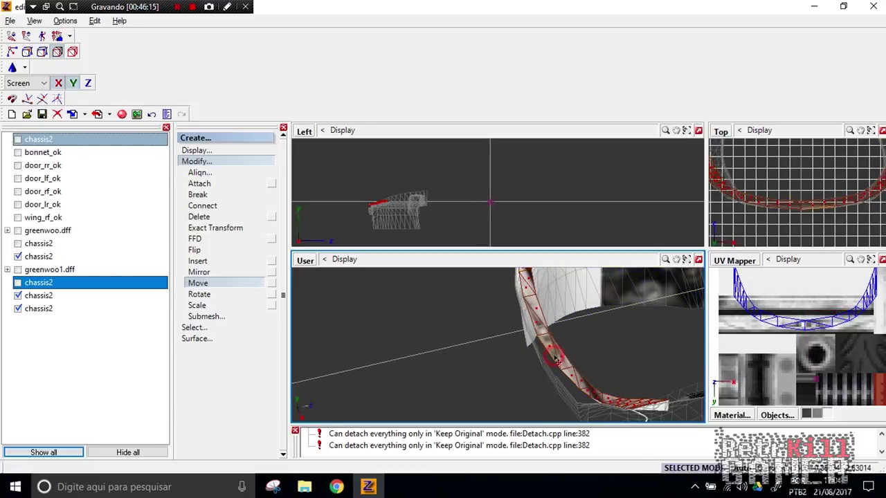
pyautogui.scroll(1, 569, 356)
pyautogui.click(199, 293)
pyautogui.moveTo(517, 336); pyautogui.dragTo(506, 339)
pyautogui.moveTo(536, 331); pyautogui.dragTo(502, 287, button='middle')
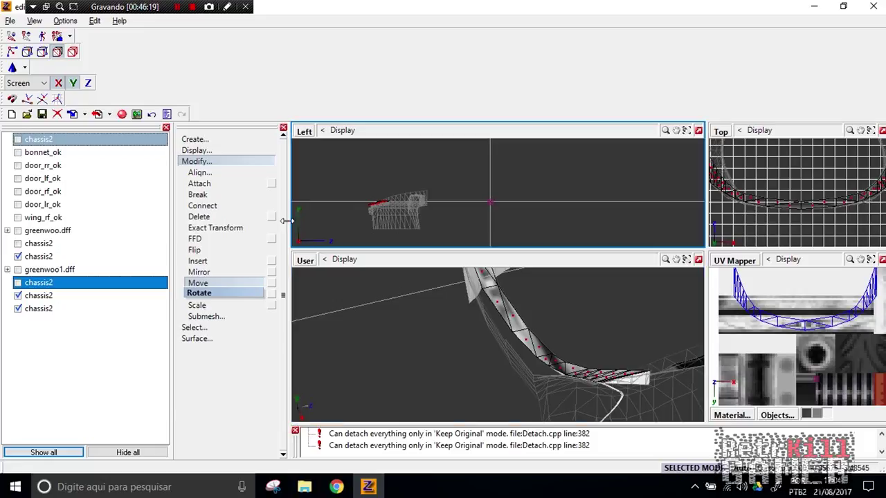
pyautogui.click(215, 285)
pyautogui.click(201, 305)
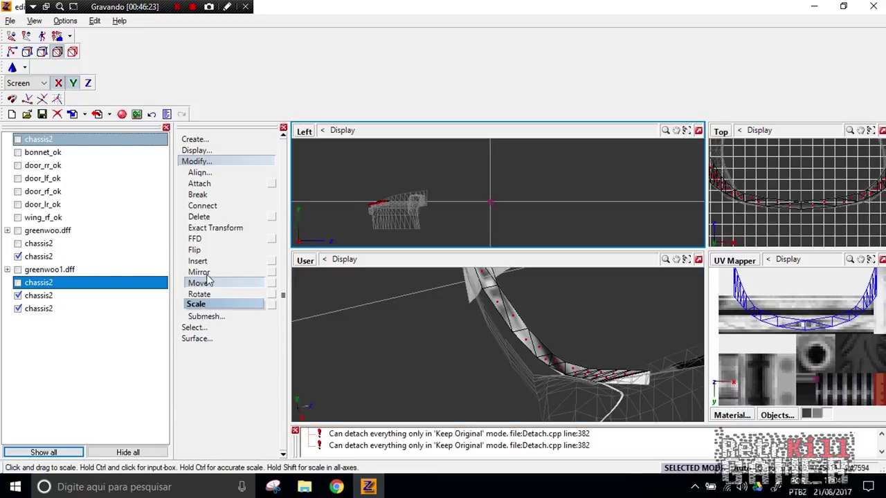
pyautogui.click(329, 332)
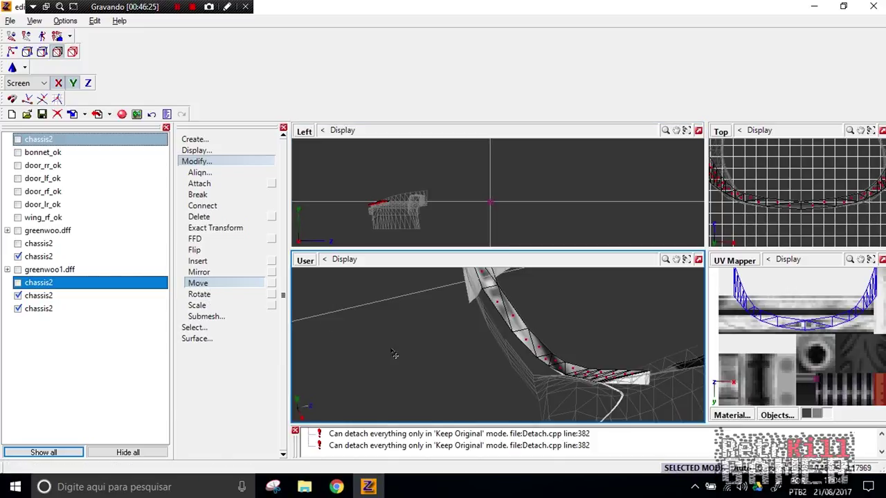
pyautogui.click(205, 284)
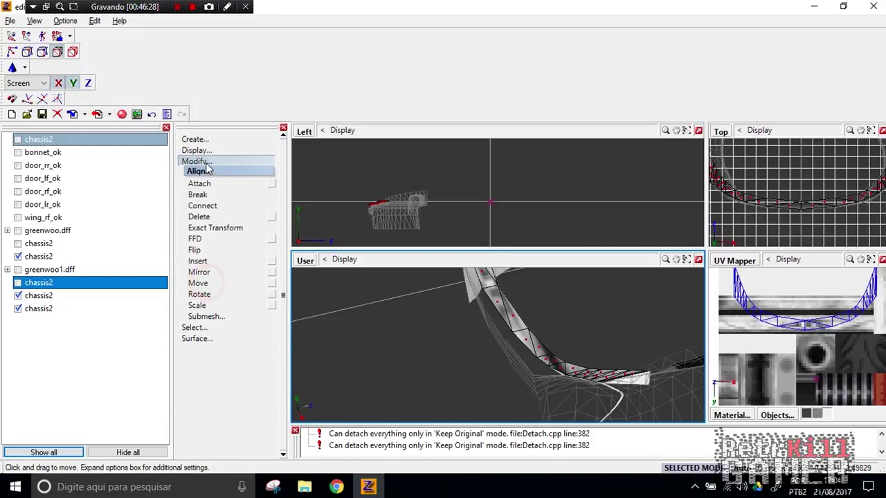
# - Select the strip's polygons along both curved ends, leaving the straight middle section unselected
pyautogui.click(201, 161)
pyautogui.click(196, 171)
pyautogui.click(204, 260)
pyautogui.click(198, 249)
pyautogui.click(204, 260)
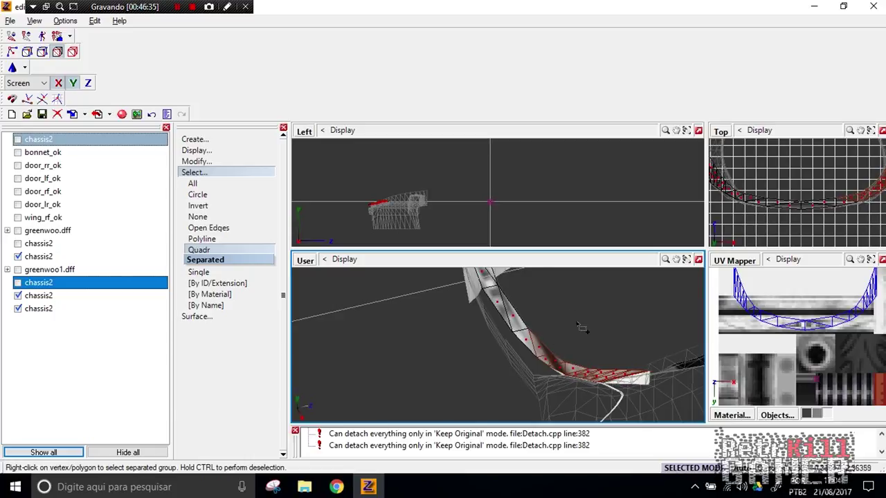
pyautogui.moveTo(577, 324); pyautogui.dragTo(590, 406, button='middle')
pyautogui.moveTo(462, 303); pyautogui.dragTo(476, 341, button='middle')
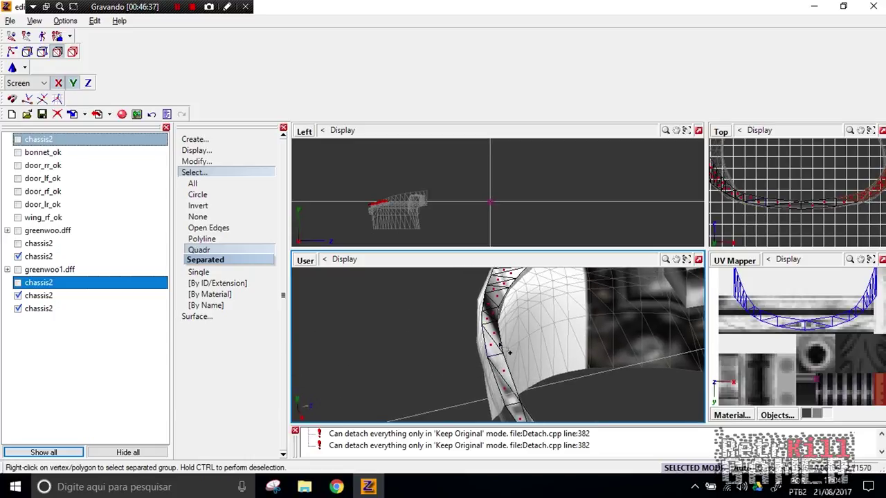
pyautogui.moveTo(461, 339); pyautogui.dragTo(461, 339, button='right')
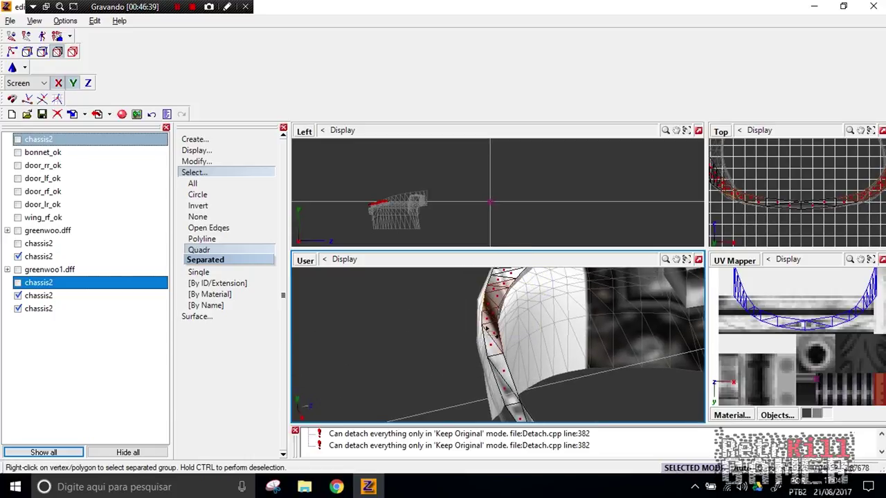
pyautogui.moveTo(509, 274); pyautogui.dragTo(497, 322, button='middle')
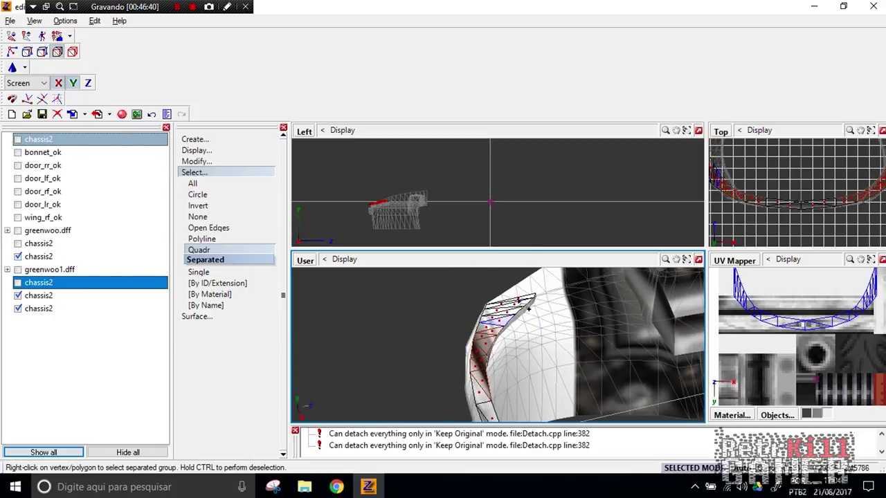
# - Detach the selected end polygons of the strip into a separate object
pyautogui.click(211, 161)
pyautogui.click(206, 316)
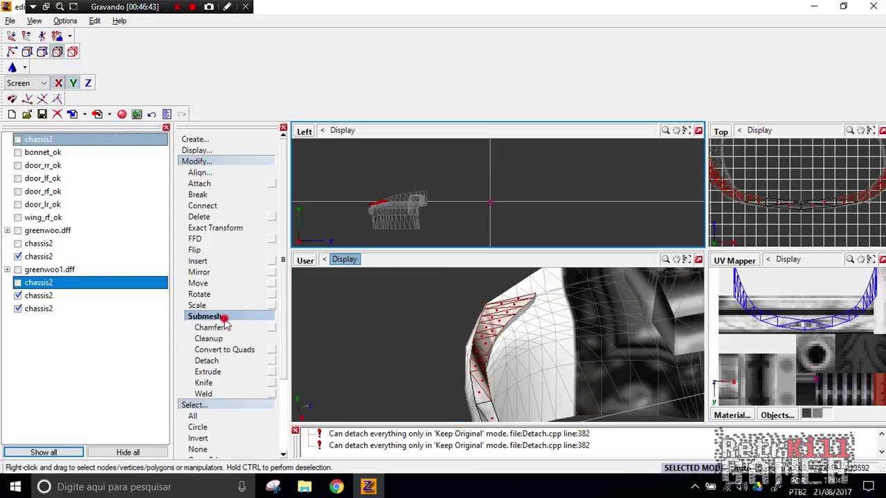
pyautogui.click(208, 360)
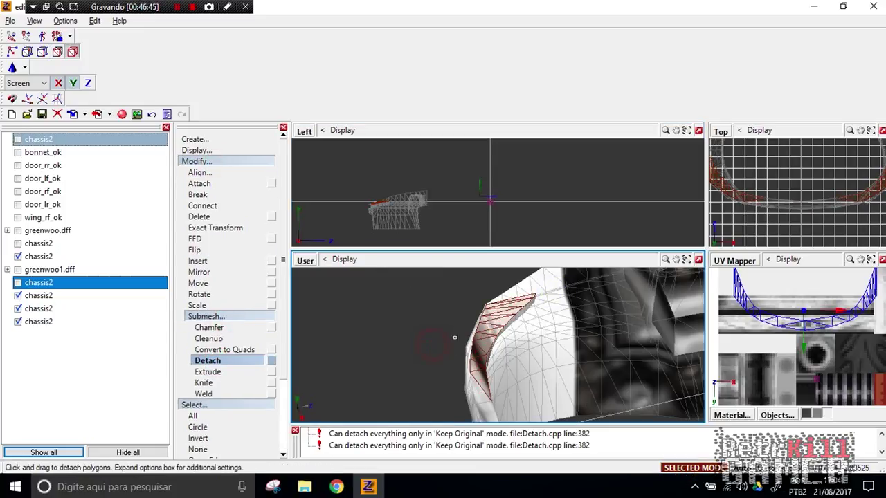
# - Hide the other chassis2 parts, leaving only the newly detached end polygons displayed
pyautogui.scroll(-3, 862, 179)
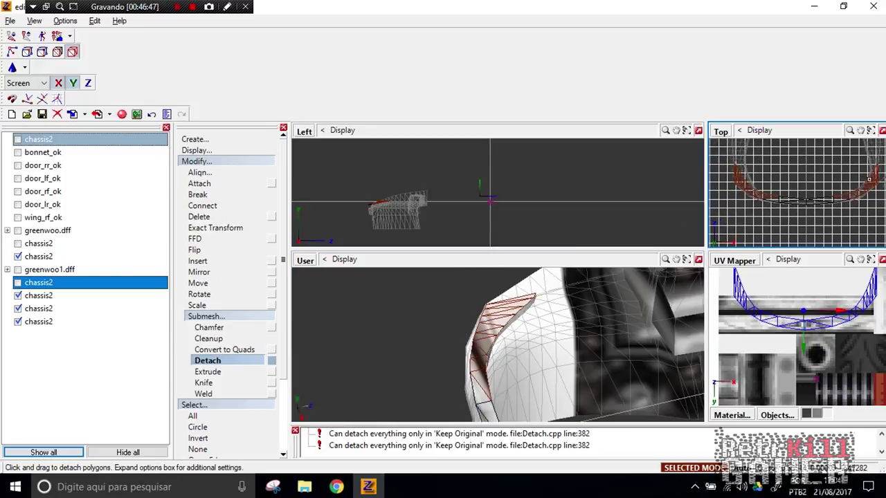
pyautogui.scroll(3, 742, 176)
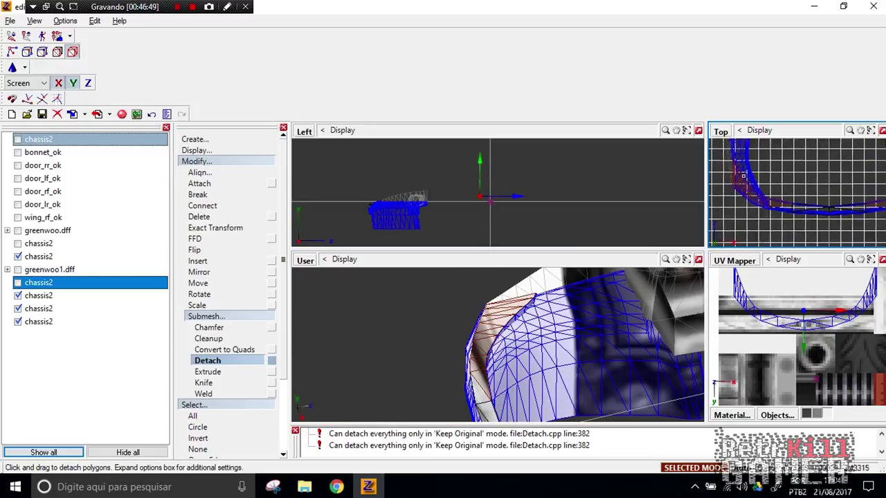
pyautogui.click(770, 243)
pyautogui.click(768, 242)
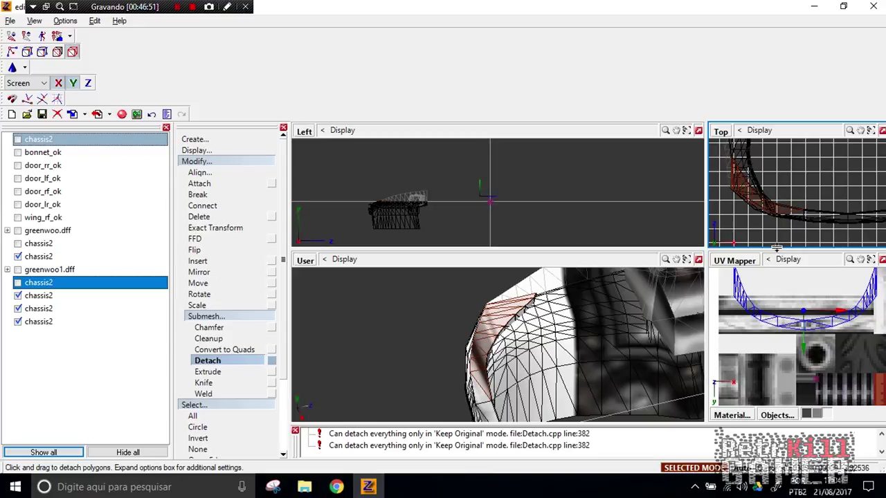
pyautogui.scroll(-3, 765, 224)
pyautogui.moveTo(803, 215); pyautogui.dragTo(771, 201, button='middle')
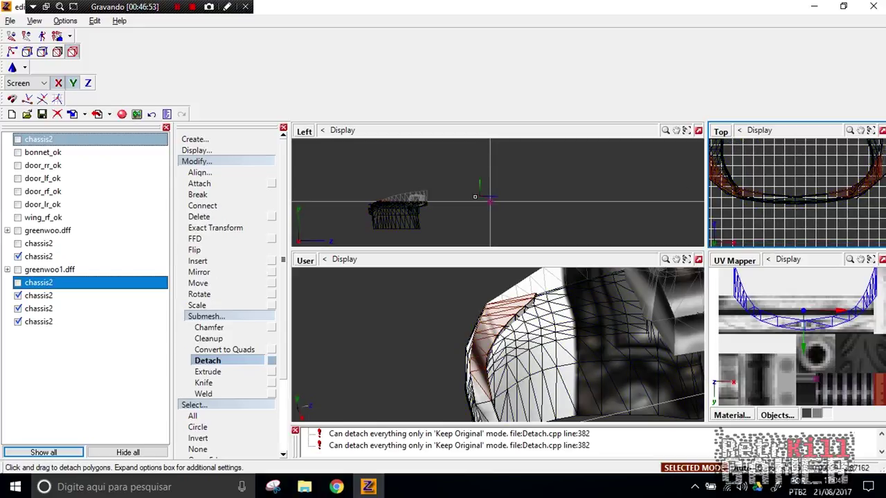
pyautogui.click(17, 296)
pyautogui.click(18, 309)
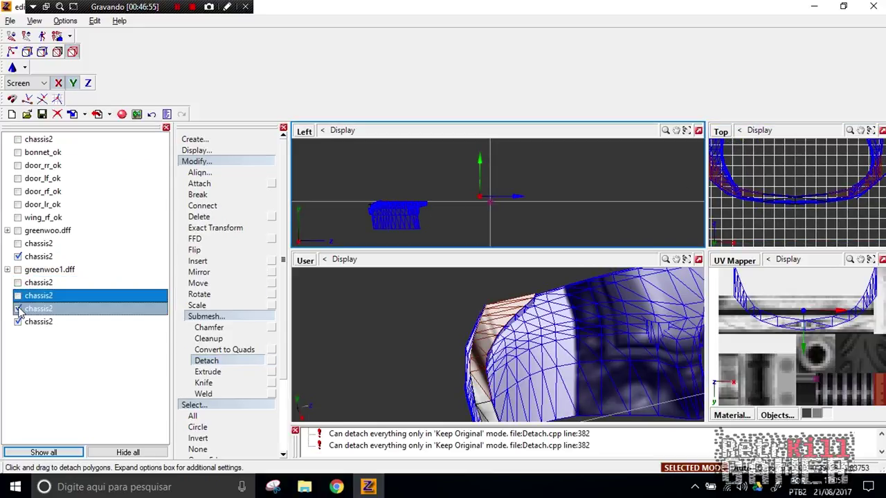
pyautogui.click(18, 322)
pyautogui.click(17, 256)
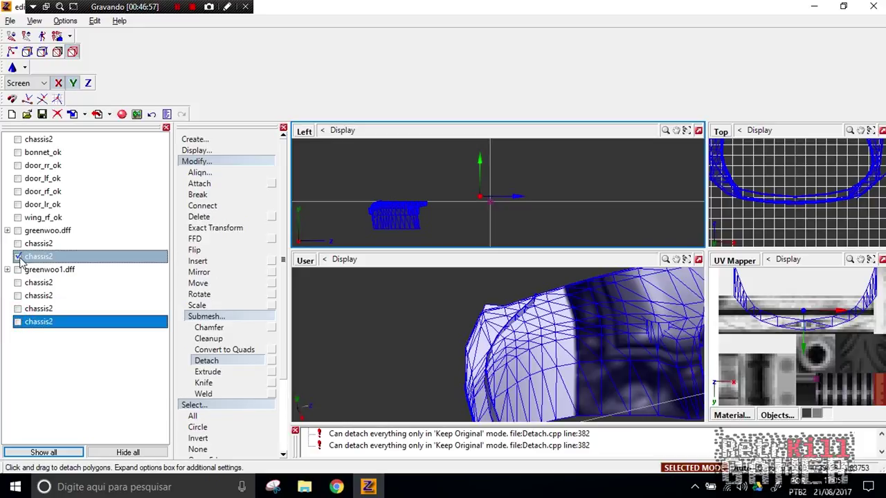
pyautogui.click(17, 322)
pyautogui.press('r')
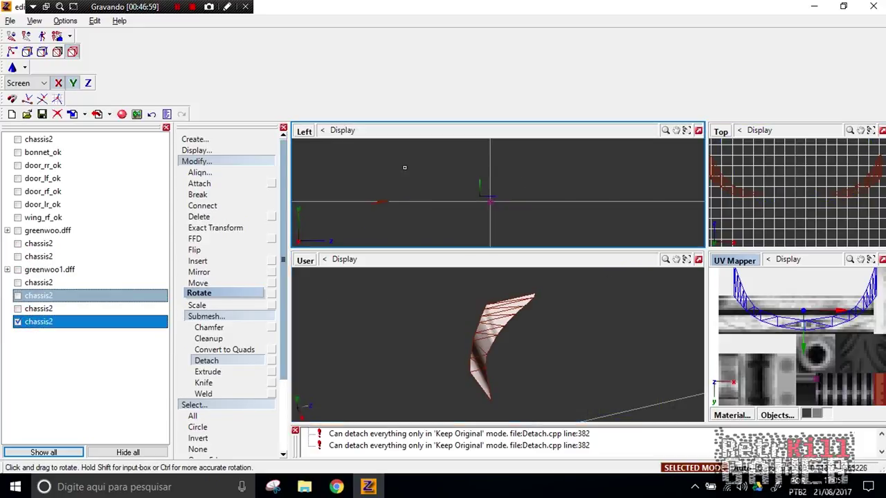
# - Generate new UV mapping for the detached end pieces from the Top view, using viewport XY on channel 1
pyautogui.click(202, 161)
pyautogui.click(201, 316)
pyautogui.click(206, 327)
pyautogui.click(723, 188)
pyautogui.click(725, 189)
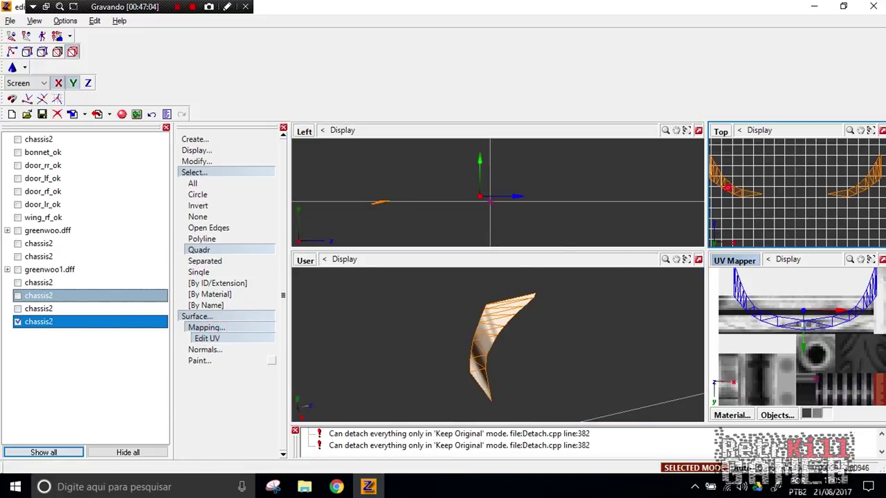
pyautogui.click(467, 296)
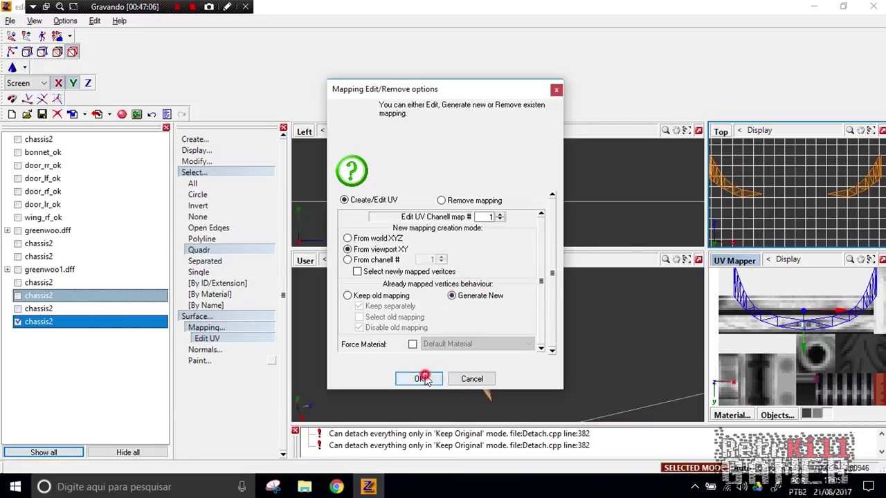
pyautogui.click(419, 378)
pyautogui.moveTo(802, 277); pyautogui.dragTo(784, 347, button='middle')
pyautogui.scroll(-4, 813, 348)
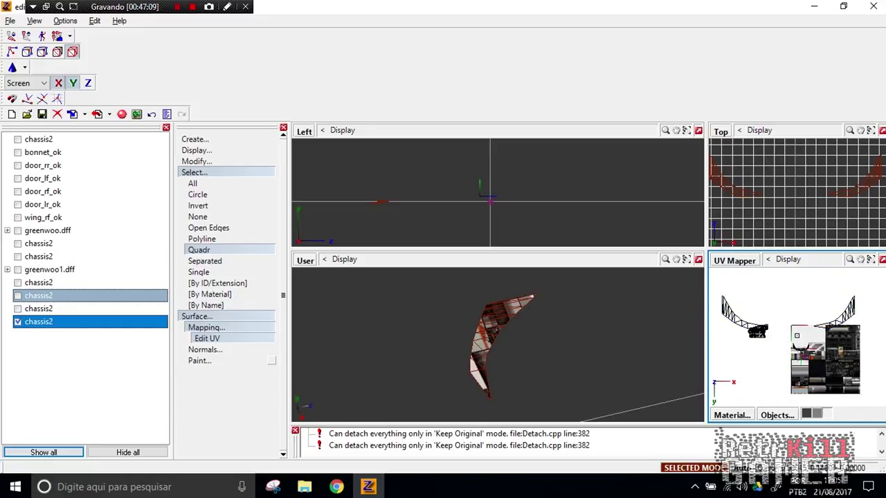
# - Scale down the UVs of the detached end pieces in the UV Mapper so they fit over the light part of the texture
pyautogui.click(220, 172)
pyautogui.click(210, 161)
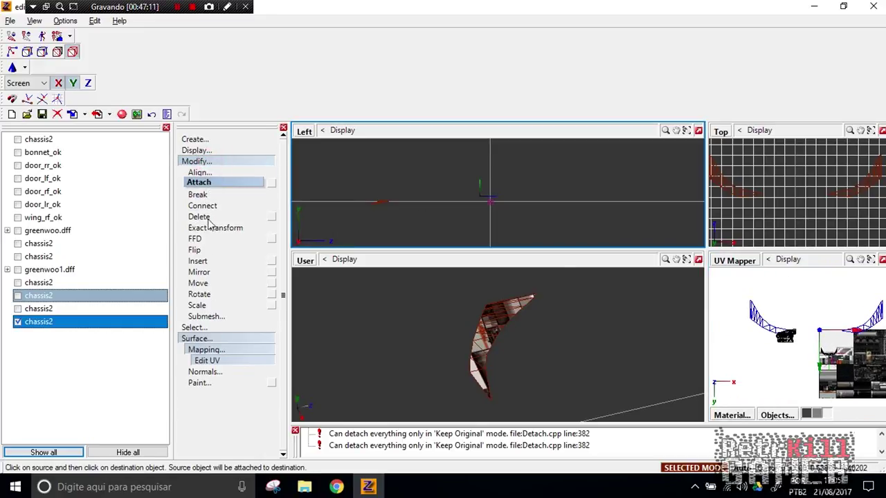
pyautogui.click(197, 306)
pyautogui.click(197, 338)
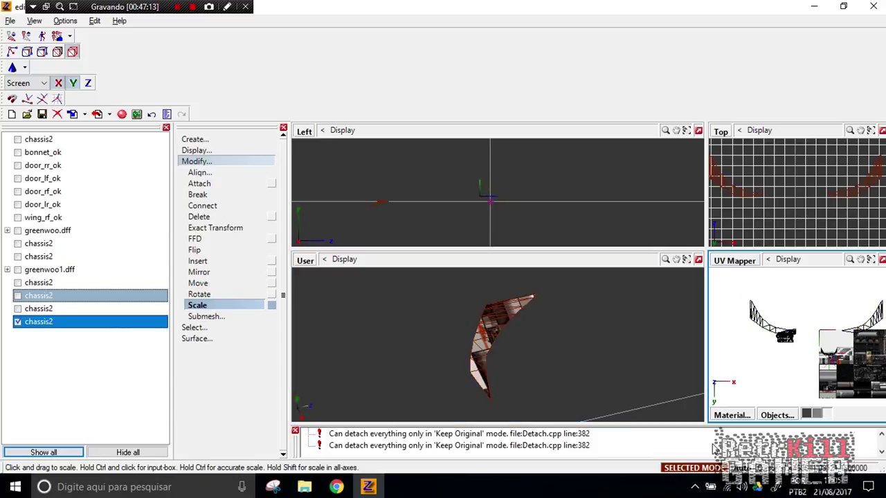
pyautogui.moveTo(754, 311); pyautogui.dragTo(830, 437)
pyautogui.scroll(5, 849, 368)
pyautogui.scroll(4, 822, 337)
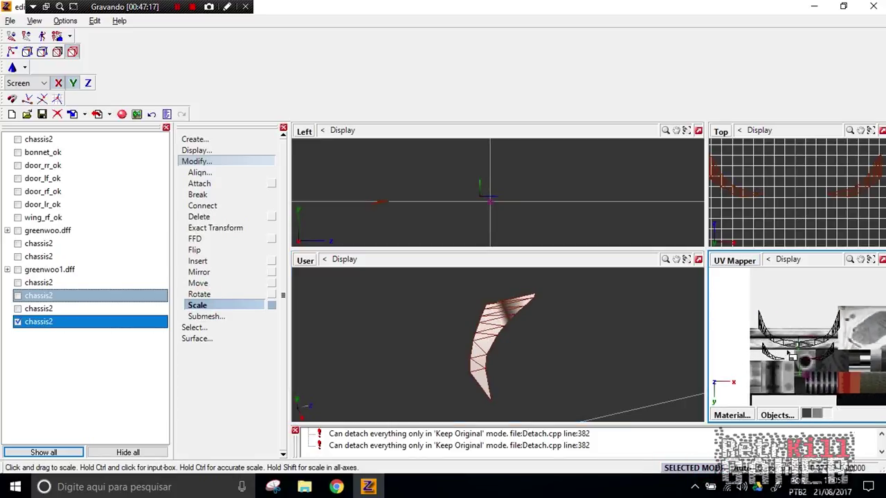
pyautogui.moveTo(775, 371); pyautogui.dragTo(794, 372)
# - Shrink the end pieces' UVs further and move them onto the light metallic band of the texture
pyautogui.scroll(-3, 806, 355)
pyautogui.moveTo(805, 356); pyautogui.dragTo(795, 303, button='middle')
pyautogui.scroll(3, 795, 309)
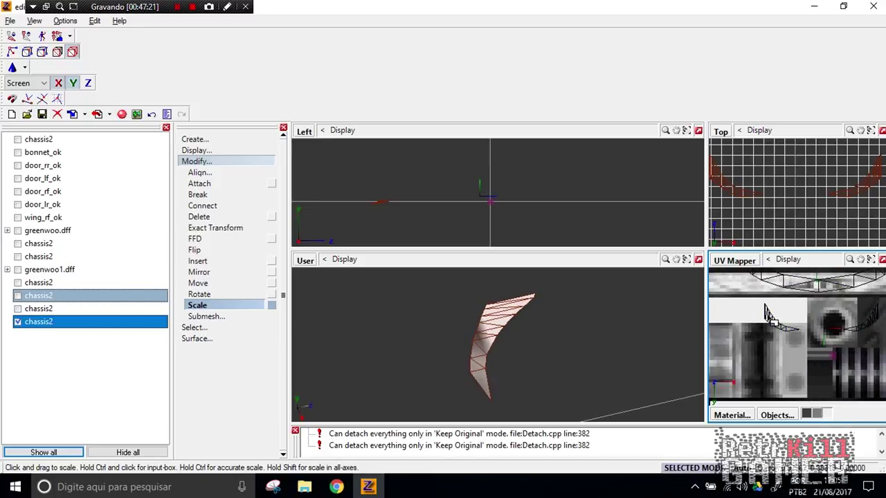
pyautogui.moveTo(788, 355); pyautogui.dragTo(800, 359)
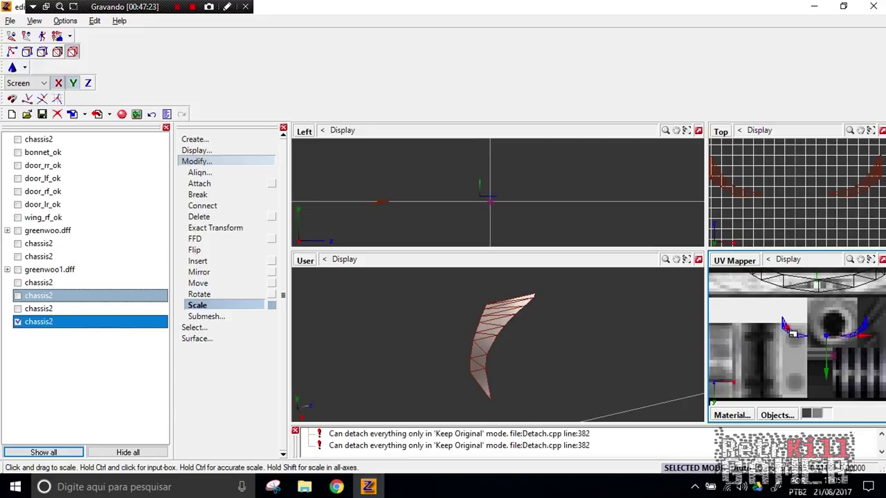
pyautogui.moveTo(783, 321); pyautogui.dragTo(791, 326)
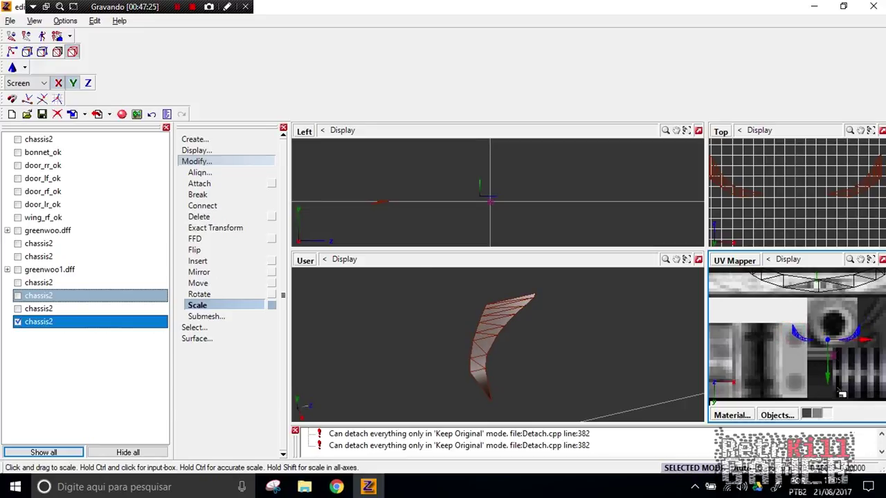
pyautogui.click(201, 283)
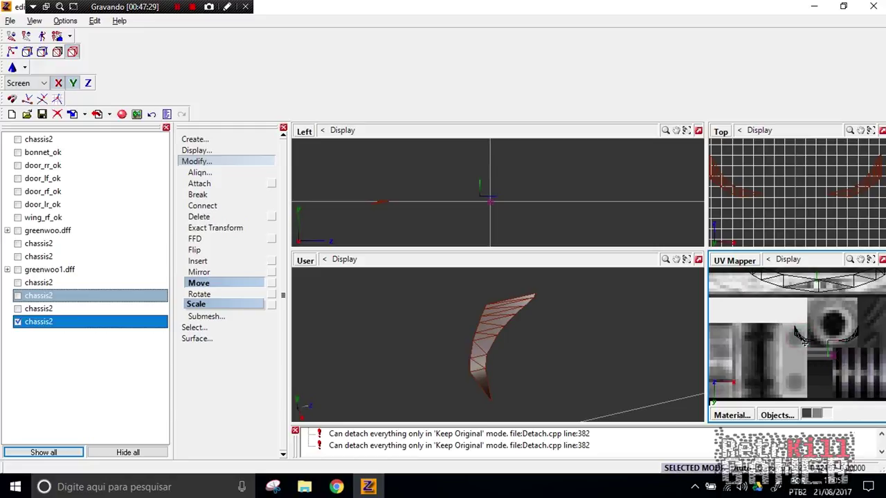
pyautogui.moveTo(789, 323); pyautogui.dragTo(721, 293)
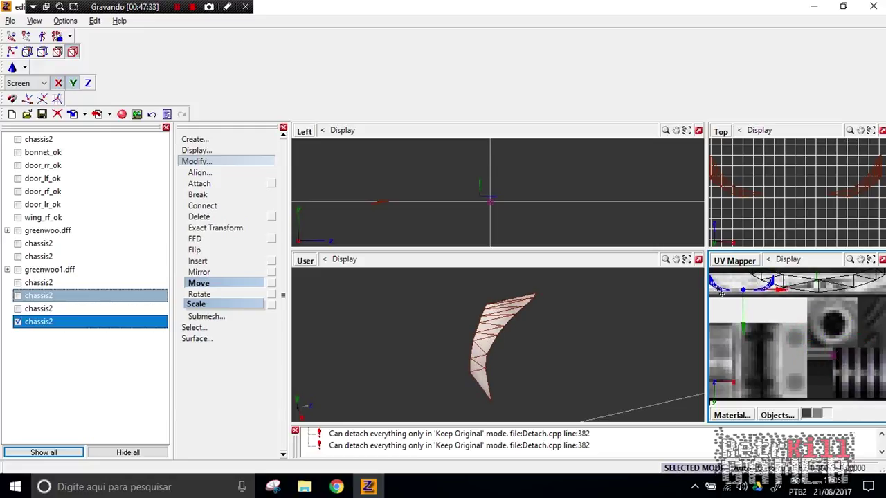
# - Display the strip's middle section and attach it to the end pieces as one object
pyautogui.moveTo(569, 362); pyautogui.dragTo(483, 305, button='middle')
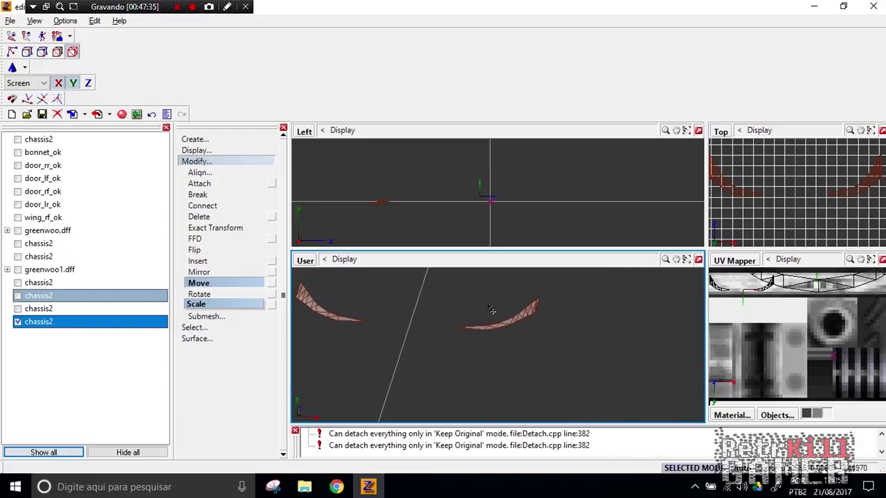
pyautogui.click(18, 309)
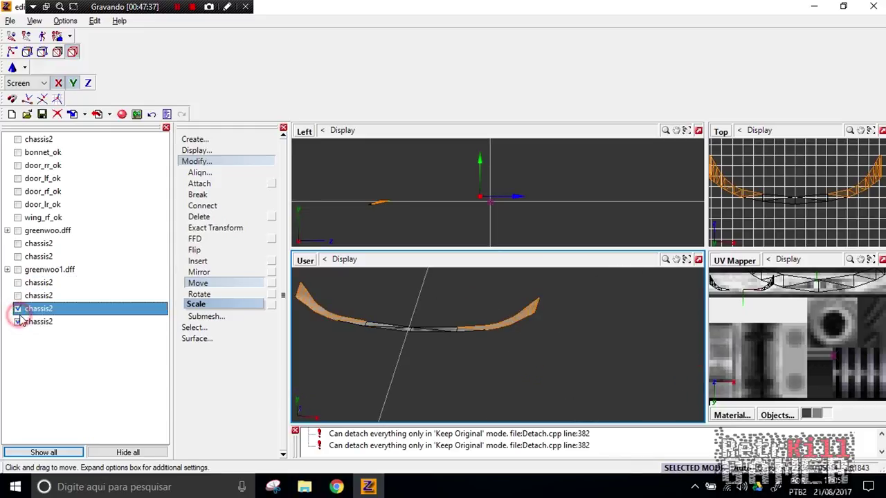
pyautogui.click(202, 205)
pyautogui.click(209, 182)
pyautogui.click(387, 325)
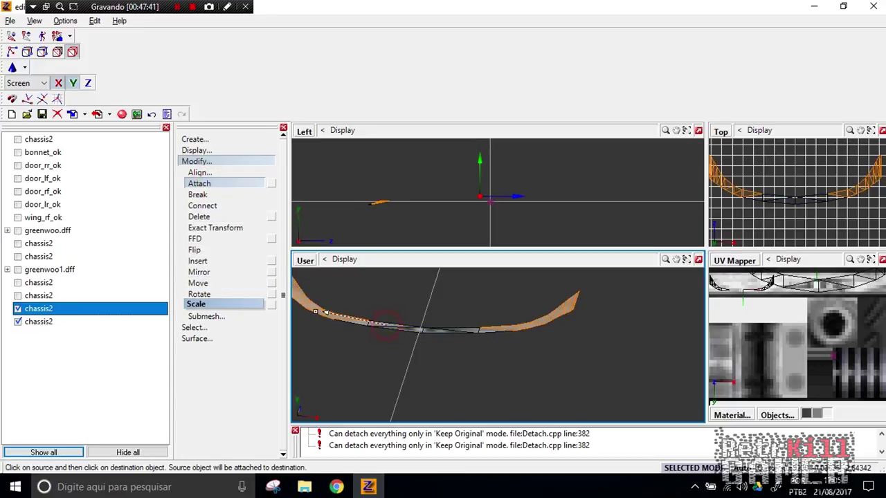
pyautogui.click(319, 312)
pyautogui.click(250, 295)
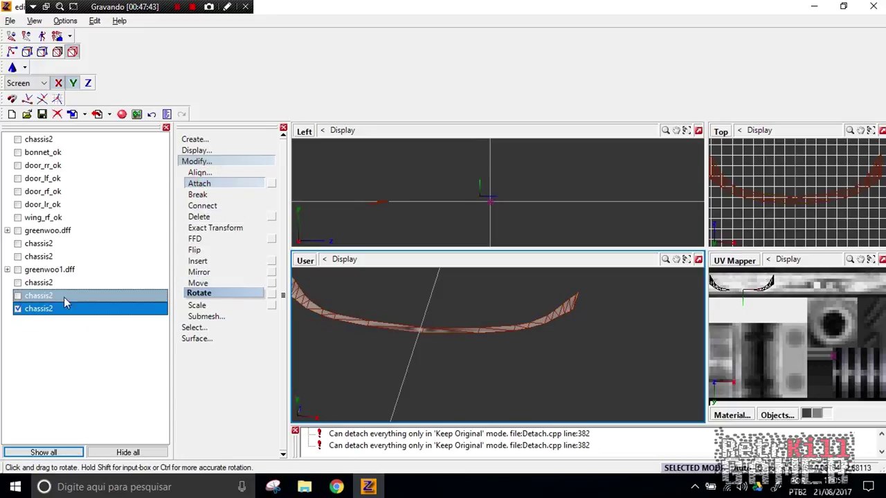
# - Hide the rejoined strip, display the chassis2 part with the two side pieces, and locate its UVs beside the texture
pyautogui.click(18, 308)
pyautogui.click(20, 296)
pyautogui.scroll(-3, 492, 326)
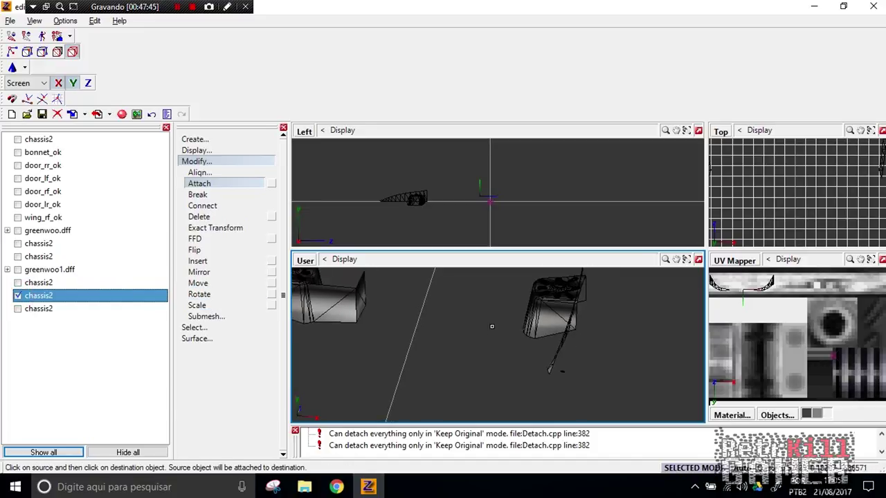
pyautogui.moveTo(505, 332); pyautogui.dragTo(530, 327, button='middle')
pyautogui.scroll(-7, 750, 299)
pyautogui.moveTo(750, 299); pyautogui.dragTo(867, 346, button='middle')
pyautogui.scroll(-1, 804, 334)
pyautogui.scroll(1, 846, 331)
pyautogui.scroll(1, 817, 352)
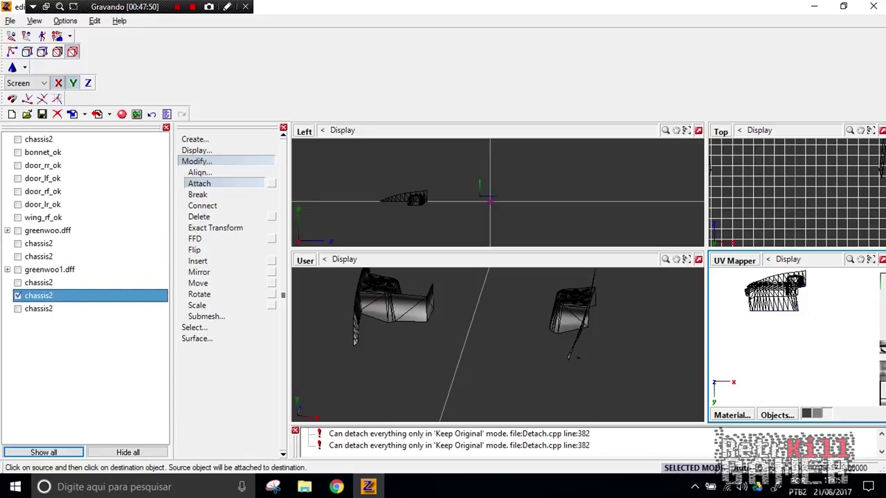
# - Move the side pieces' UVs onto the texture, next to the light metallic band
pyautogui.click(196, 160)
pyautogui.click(199, 161)
pyautogui.click(198, 283)
pyautogui.moveTo(796, 276); pyautogui.dragTo(865, 299)
pyautogui.moveTo(871, 298); pyautogui.dragTo(749, 296, button='middle')
pyautogui.moveTo(739, 302); pyautogui.dragTo(778, 348)
pyautogui.scroll(5, 792, 343)
pyautogui.scroll(-4, 779, 348)
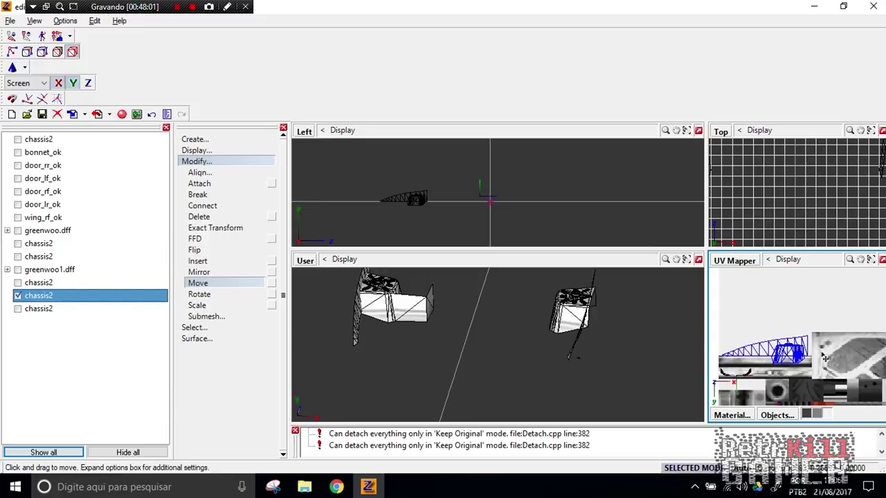
# - Flatten the side pieces' UVs by scaling them along the Y axis only
pyautogui.moveTo(796, 312); pyautogui.dragTo(724, 308, button='middle')
pyautogui.scroll(-1, 808, 334)
pyautogui.moveTo(808, 334); pyautogui.dragTo(771, 305, button='middle')
pyautogui.scroll(2, 769, 306)
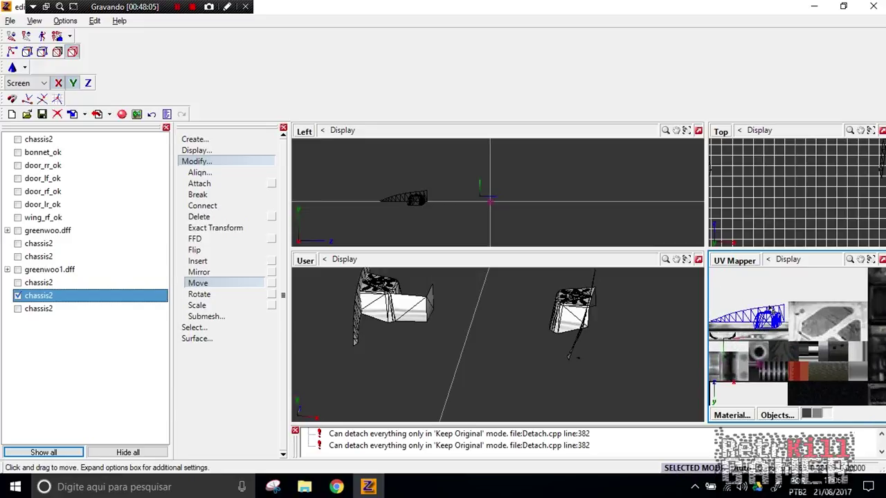
pyautogui.scroll(-2, 757, 325)
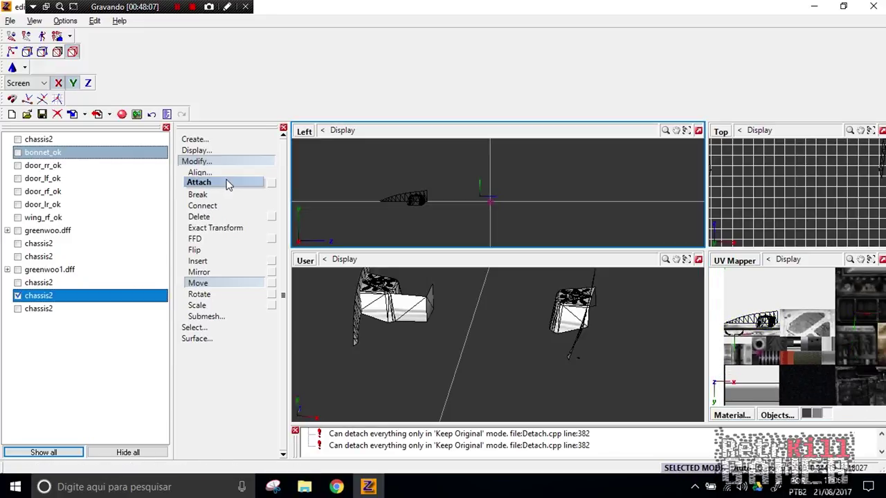
pyautogui.click(197, 306)
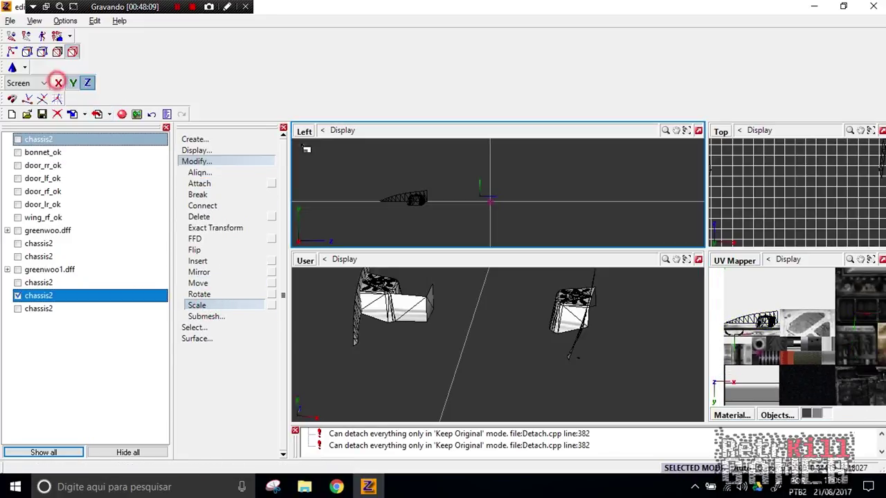
pyautogui.moveTo(767, 318); pyautogui.dragTo(775, 382)
pyautogui.scroll(4, 768, 351)
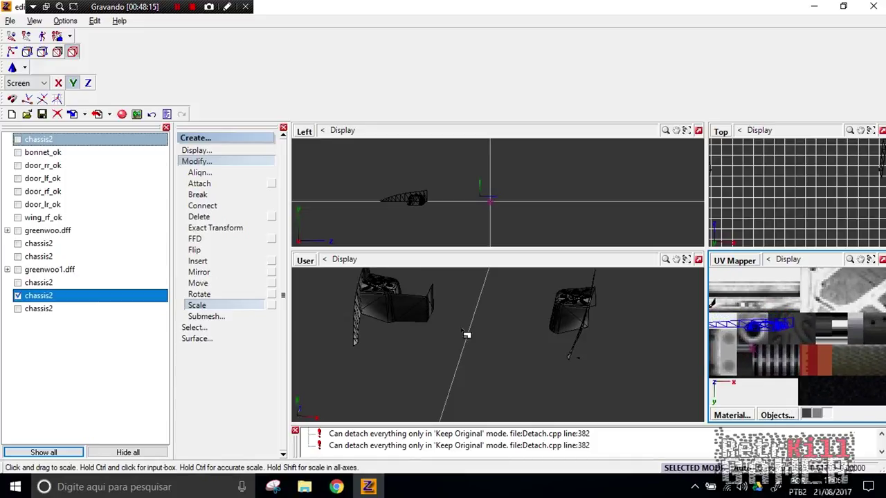
# - Move the flattened UVs of the side pieces onto the light metallic band of the texture and save the scene
pyautogui.click(199, 293)
pyautogui.click(201, 283)
pyautogui.moveTo(759, 326); pyautogui.dragTo(770, 294)
pyautogui.moveTo(599, 366); pyautogui.dragTo(616, 357, button='middle')
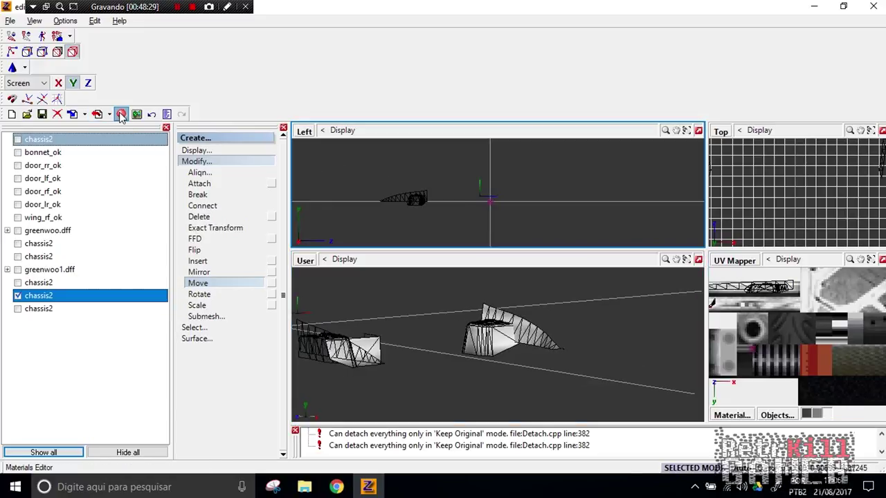
pyautogui.scroll(1, 805, 315)
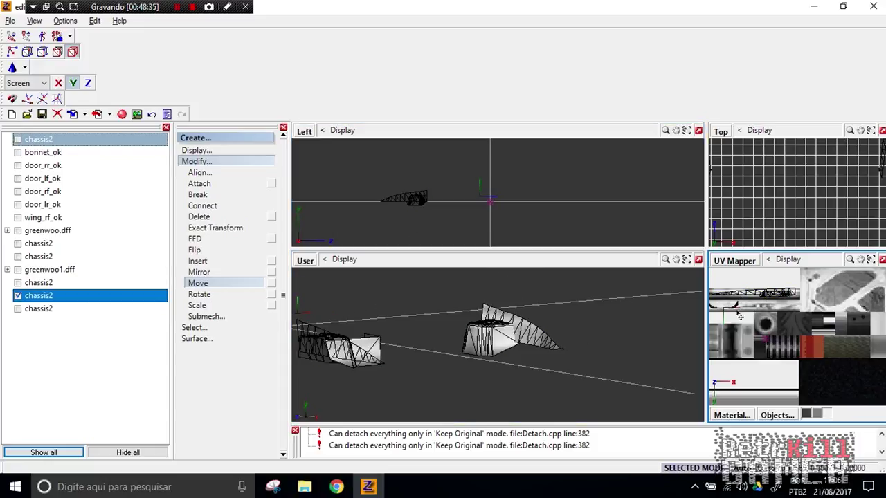
pyautogui.scroll(-2, 754, 318)
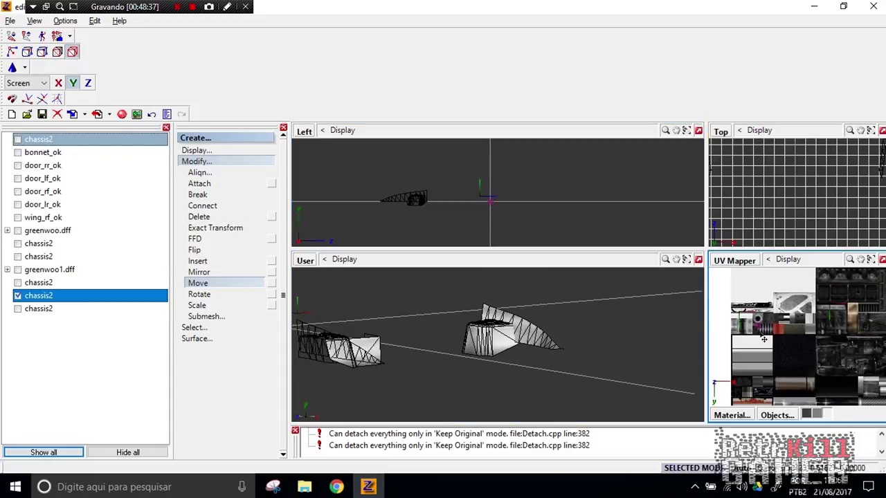
pyautogui.click(516, 334)
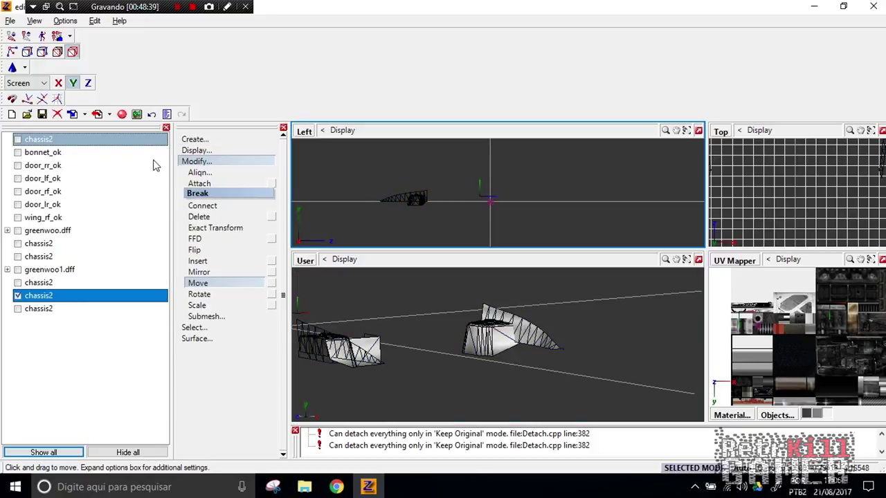
pyautogui.click(41, 114)
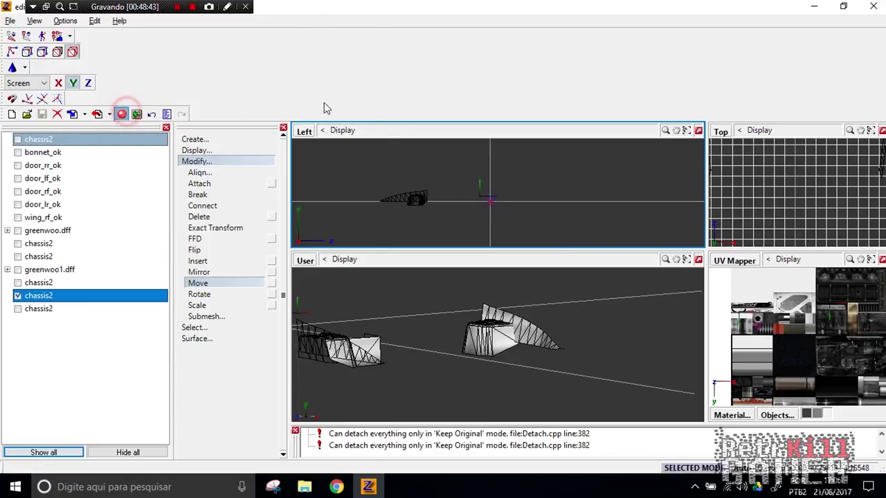
# - Look through the vehicle materials, comparing the vehiclegeneric256 variants, to find one suitable for the chassis parts
pyautogui.scroll(-7, 224, 147)
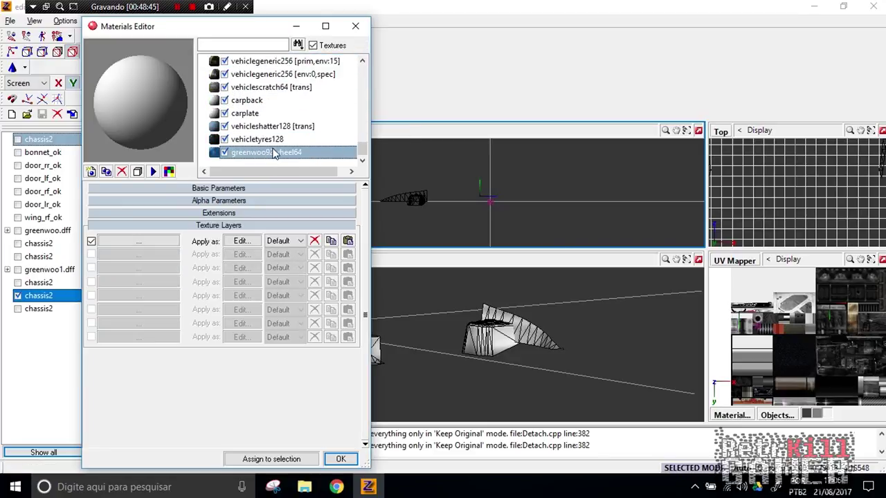
pyautogui.click(275, 139)
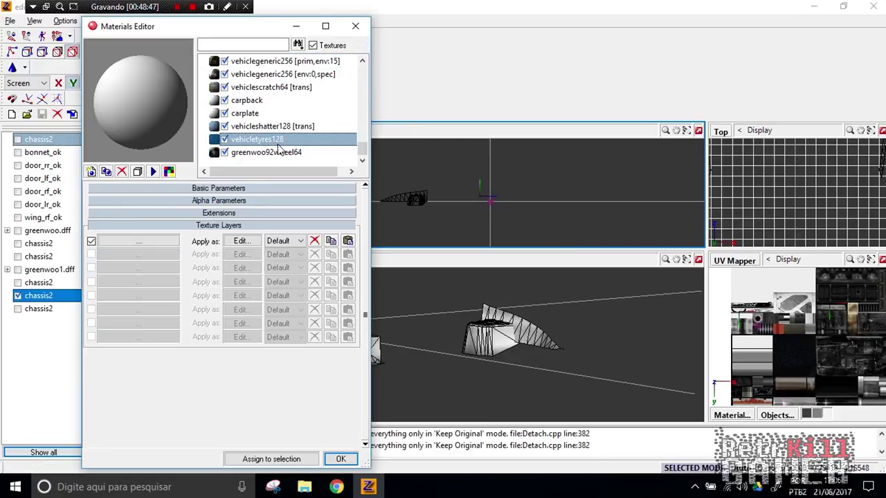
pyautogui.scroll(1, 279, 150)
pyautogui.click(283, 128)
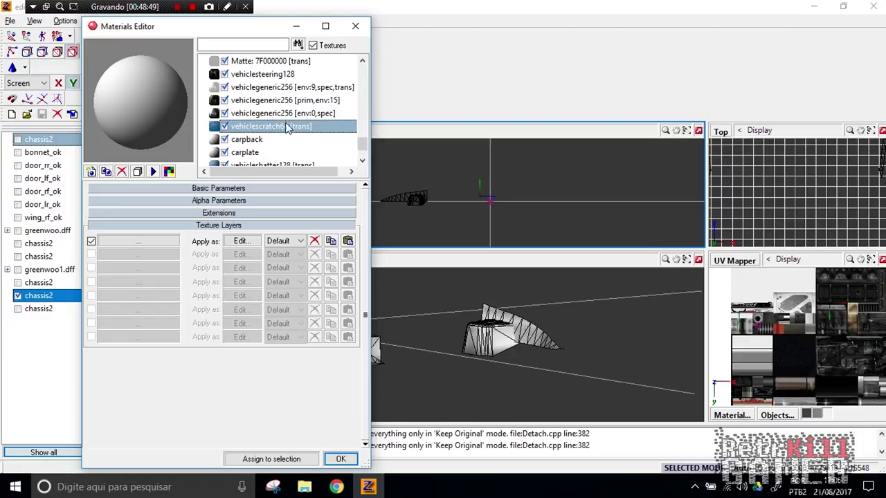
pyautogui.click(293, 103)
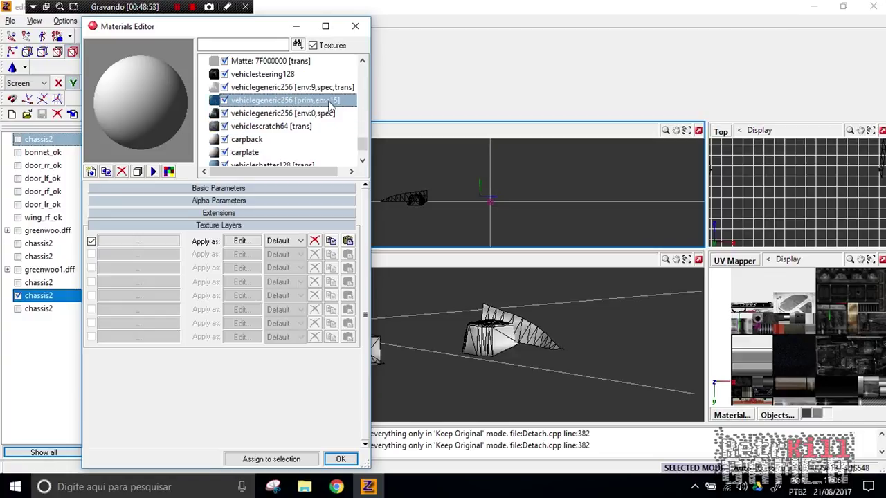
pyautogui.click(314, 112)
pyautogui.click(312, 103)
pyautogui.click(323, 88)
pyautogui.click(335, 61)
pyautogui.click(332, 87)
pyautogui.click(320, 113)
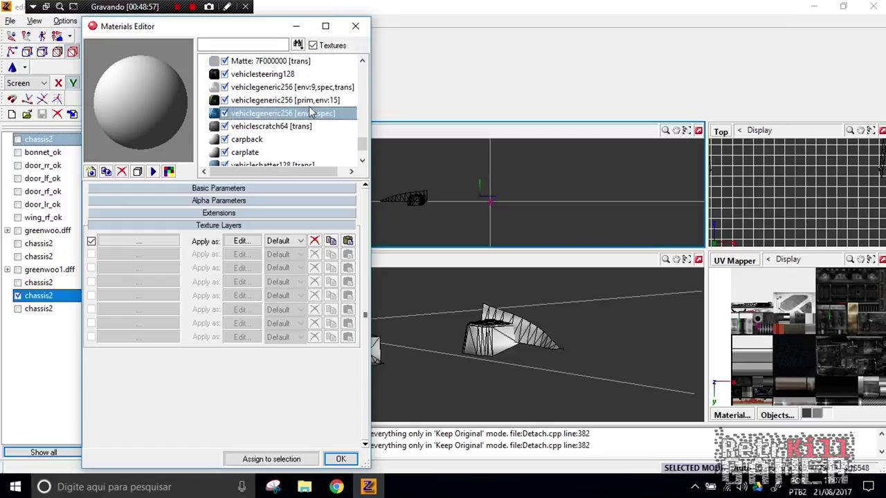
pyautogui.click(315, 101)
pyautogui.click(328, 87)
pyautogui.click(340, 61)
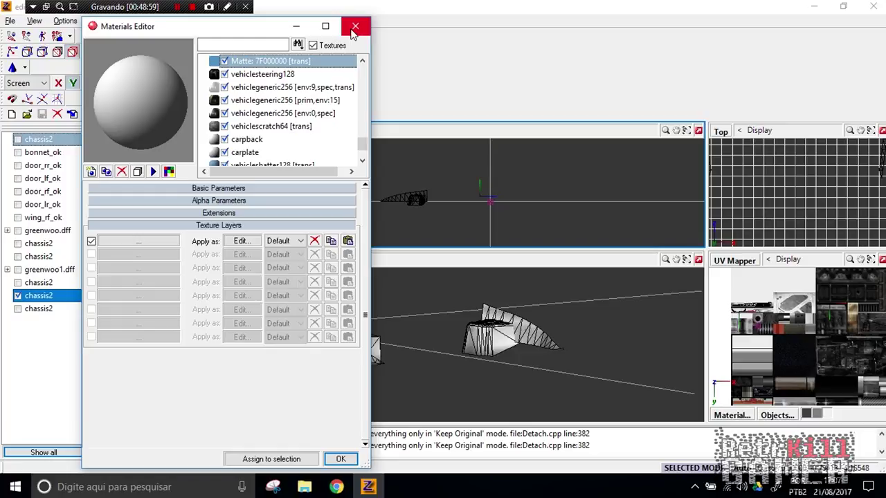
pyautogui.click(355, 26)
# - Assign the material vehiclegeneric256 [prim,env:15] to the chassis2 side pieces
pyautogui.rightClick(504, 320)
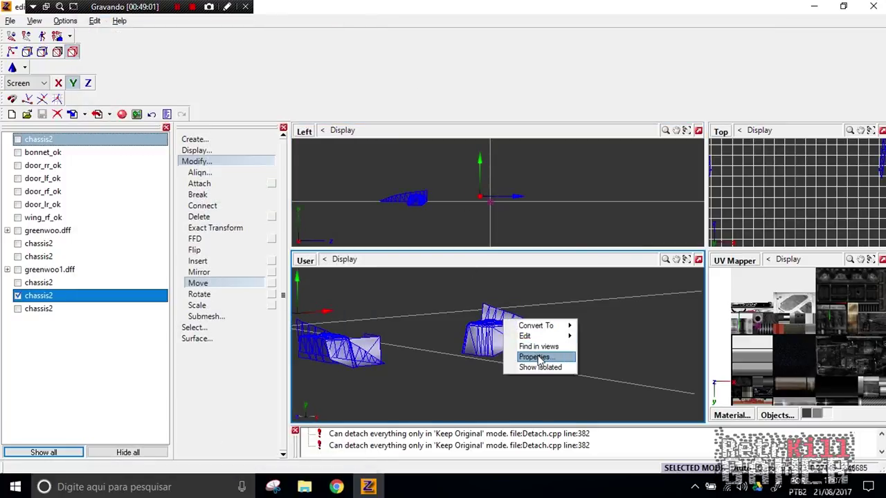
pyautogui.click(539, 357)
pyautogui.click(575, 267)
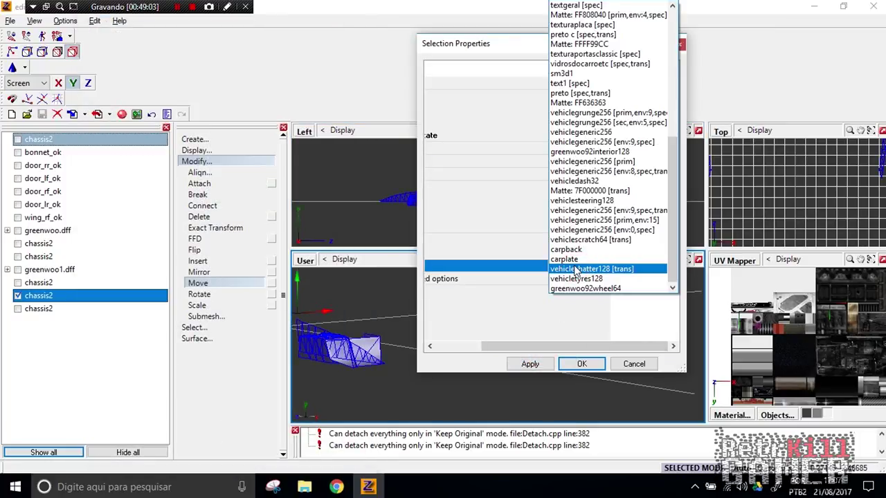
pyautogui.click(599, 220)
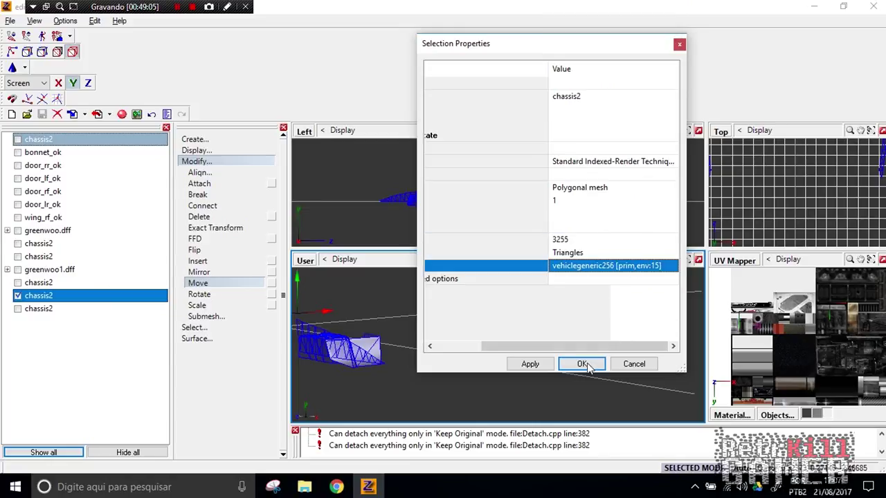
pyautogui.click(581, 364)
# - Show the curved chassis2 strip and assign it the material vehiclegeneric256 [prim,env:15]
pyautogui.moveTo(462, 376); pyautogui.dragTo(503, 315, button='middle')
pyautogui.scroll(-3, 502, 314)
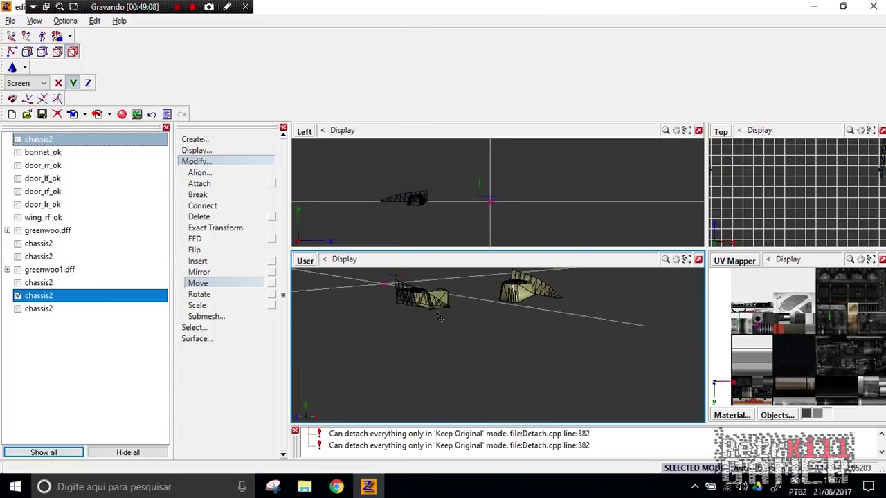
pyautogui.click(18, 309)
pyautogui.rightClick(555, 309)
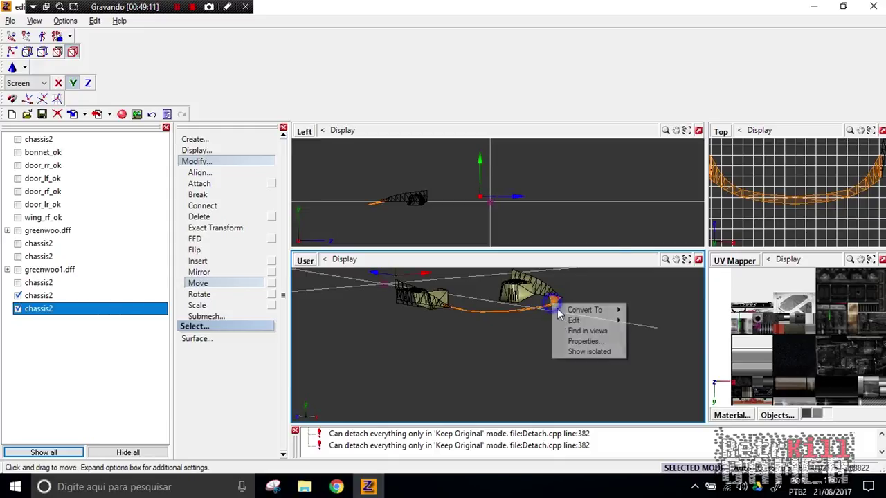
pyautogui.click(588, 340)
pyautogui.click(592, 277)
pyautogui.click(592, 277)
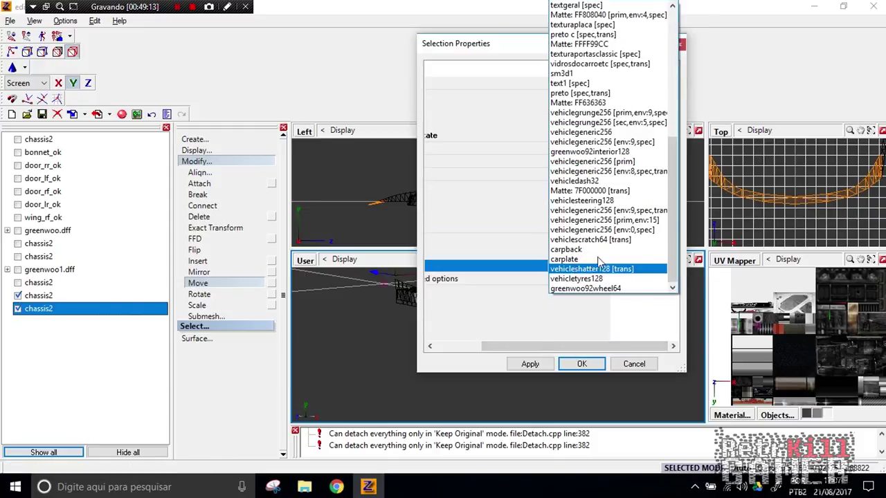
pyautogui.click(592, 220)
pyautogui.click(582, 364)
pyautogui.moveTo(547, 352); pyautogui.dragTo(555, 384, button='middle')
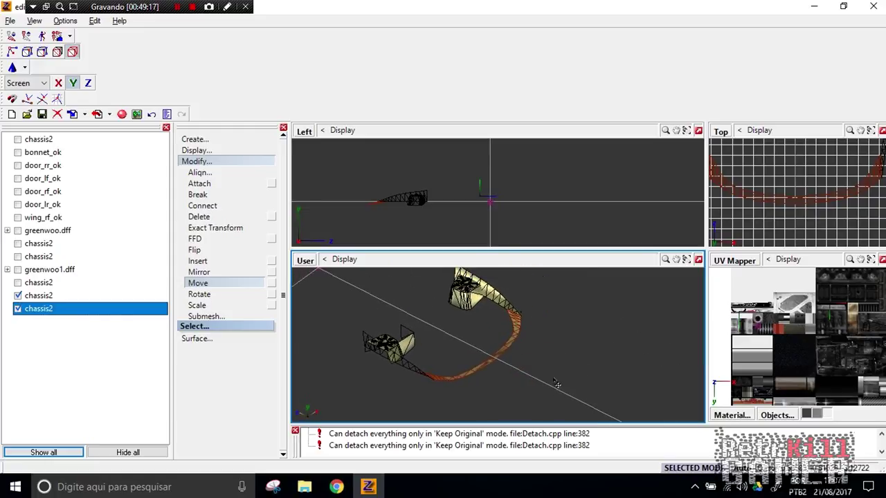
pyautogui.press('Escape')
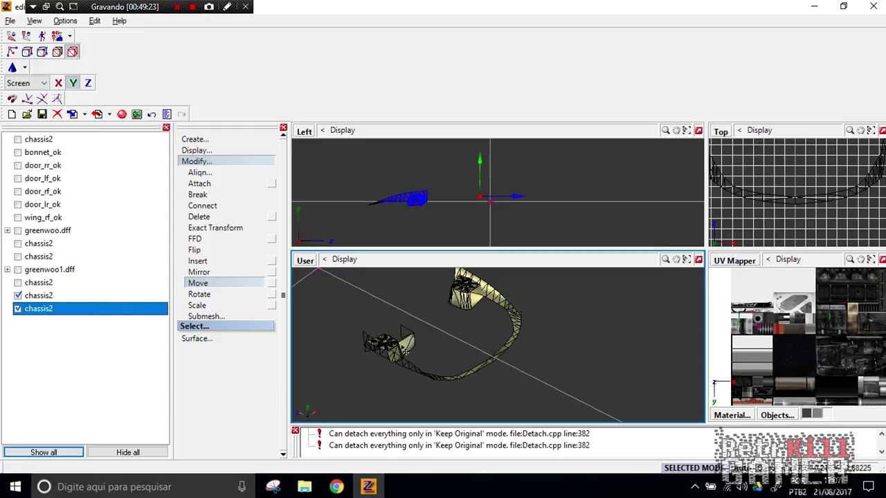
# - Allow movement along X as well as Y, and move the UVs lying beside the texture onto it
pyautogui.click(722, 352)
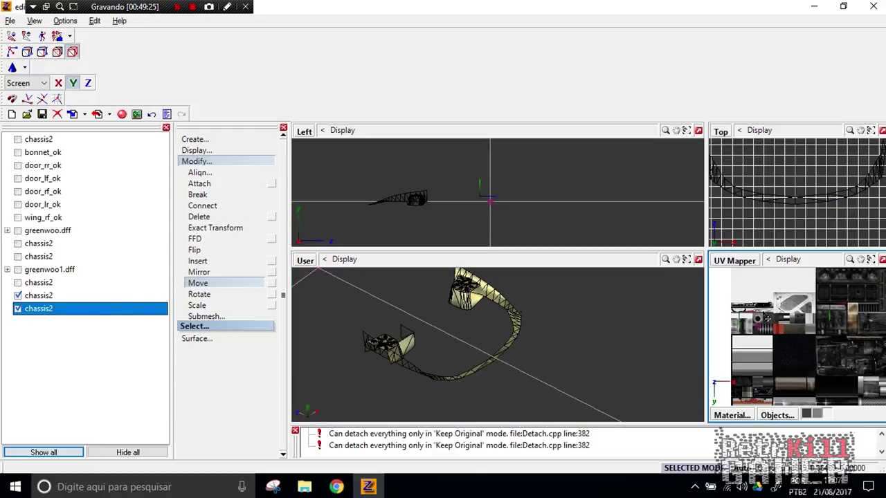
pyautogui.scroll(-3, 751, 332)
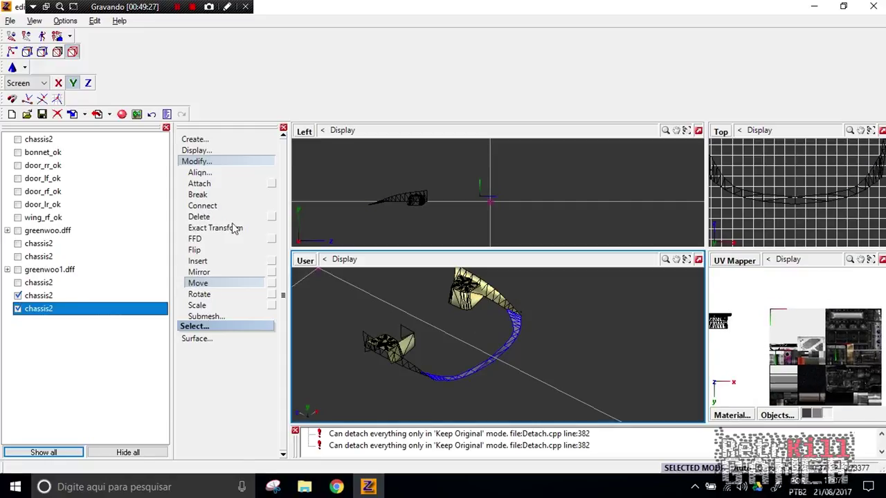
pyautogui.click(203, 162)
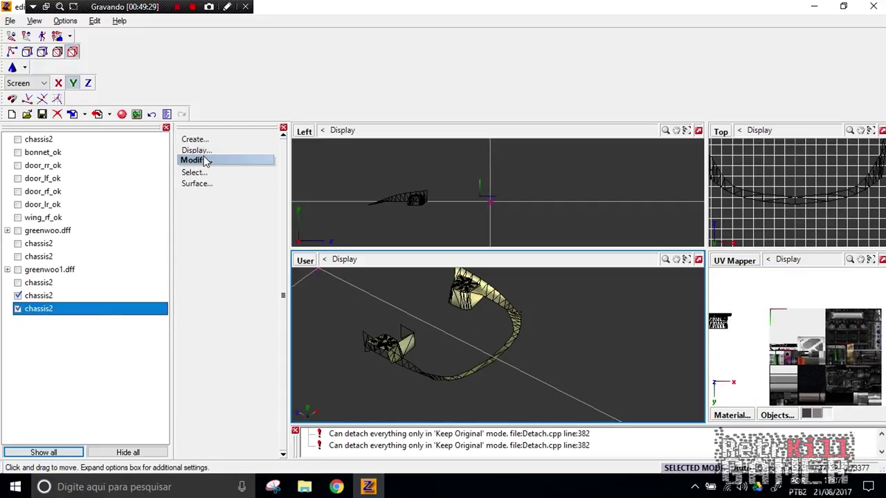
pyautogui.click(203, 160)
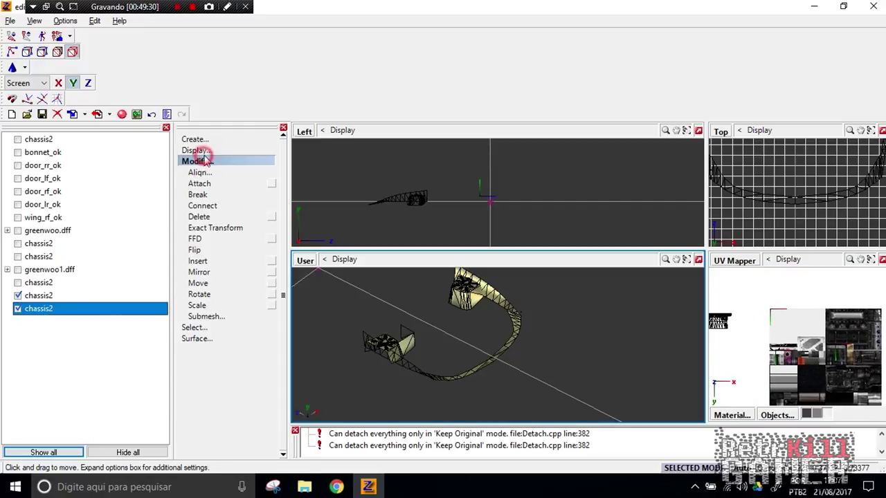
pyautogui.click(733, 330)
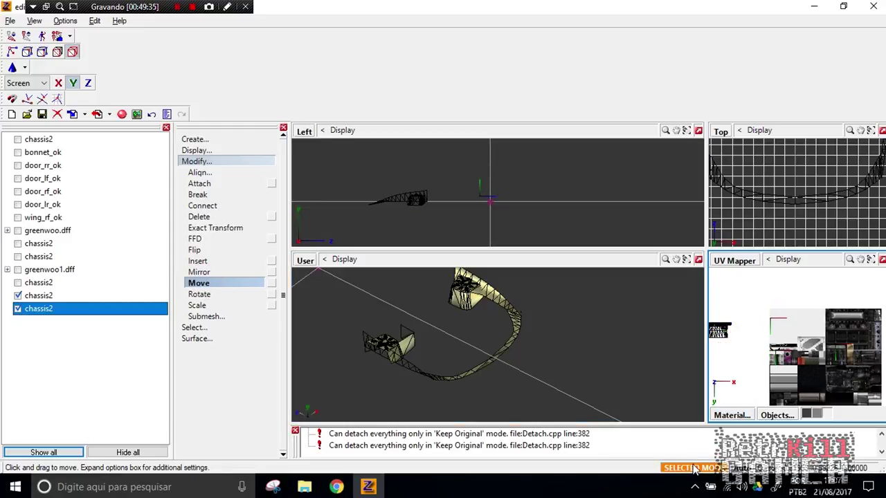
pyautogui.click(59, 83)
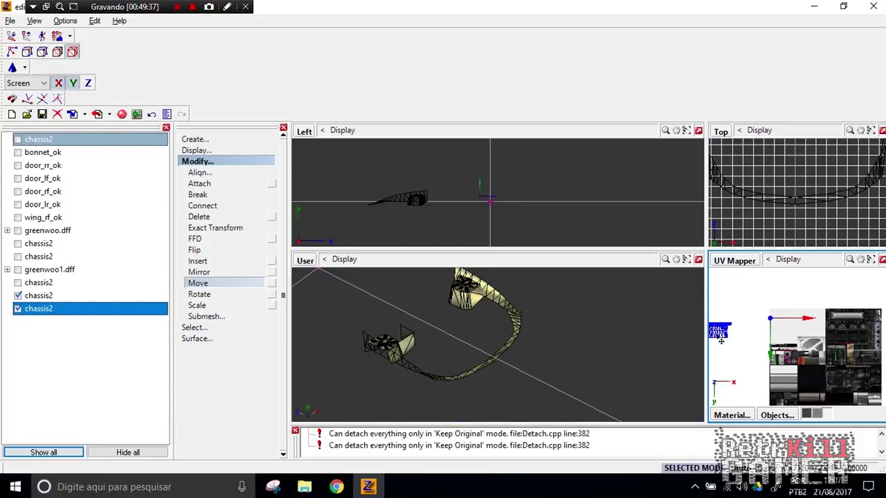
pyautogui.moveTo(717, 332); pyautogui.dragTo(782, 336)
# - Show the chassis2 curved rear panel and the front chassis2 part with the downward legs
pyautogui.click(18, 282)
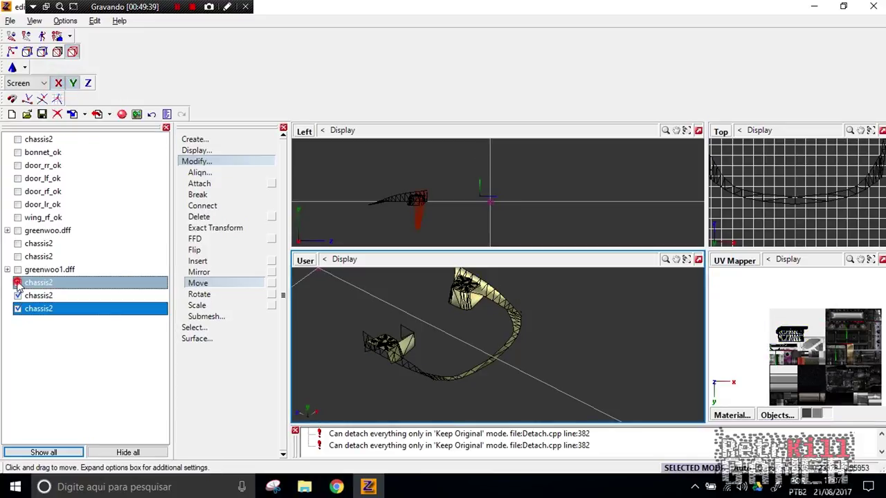
pyautogui.scroll(3, 840, 328)
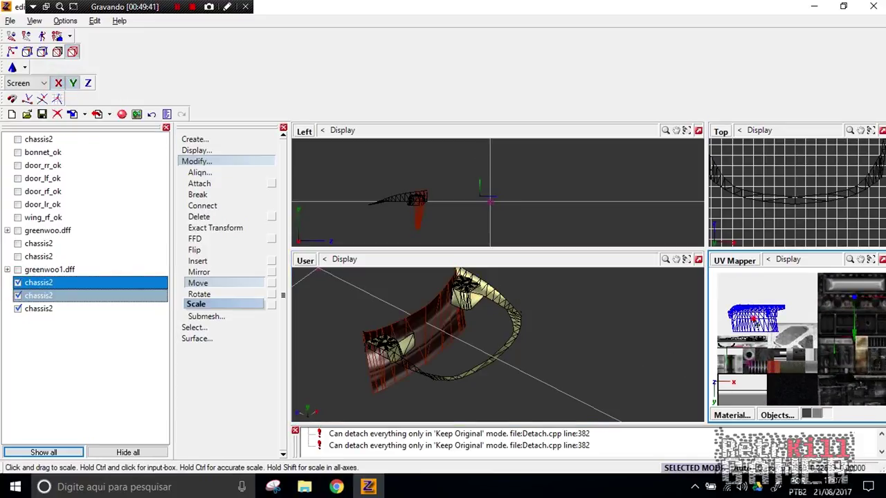
pyautogui.scroll(2, 840, 328)
pyautogui.click(19, 257)
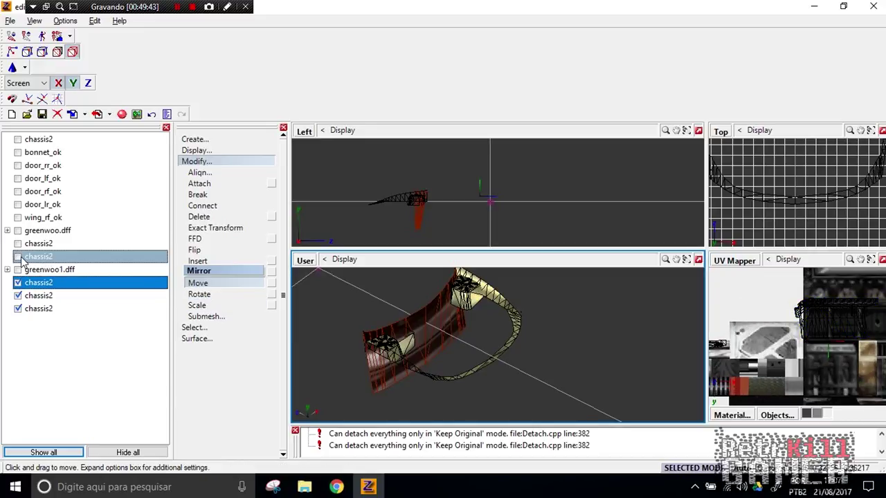
# - Scale down the front chassis2 part's UVs and move them onto the dark recessed panel of the texture
pyautogui.moveTo(833, 313); pyautogui.dragTo(792, 312, button='middle')
pyautogui.scroll(2, 832, 331)
pyautogui.click(197, 305)
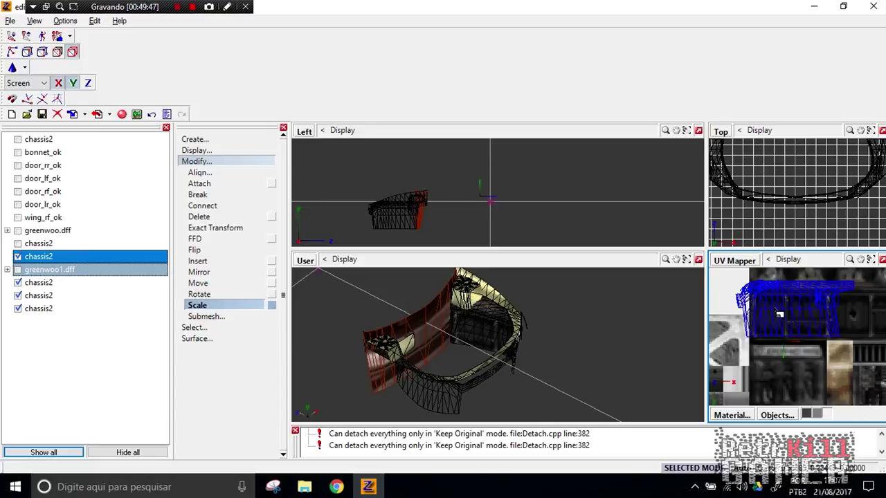
pyautogui.moveTo(828, 377); pyautogui.dragTo(753, 343)
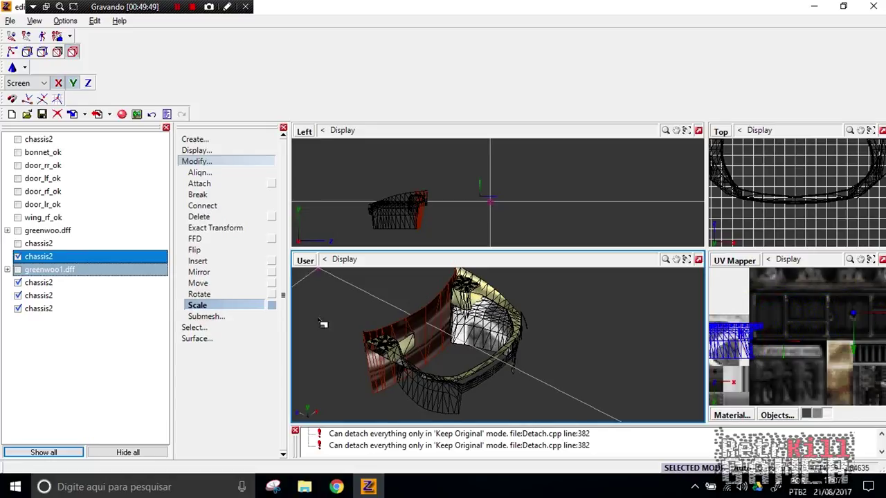
pyautogui.click(199, 293)
pyautogui.moveTo(740, 339); pyautogui.dragTo(817, 325)
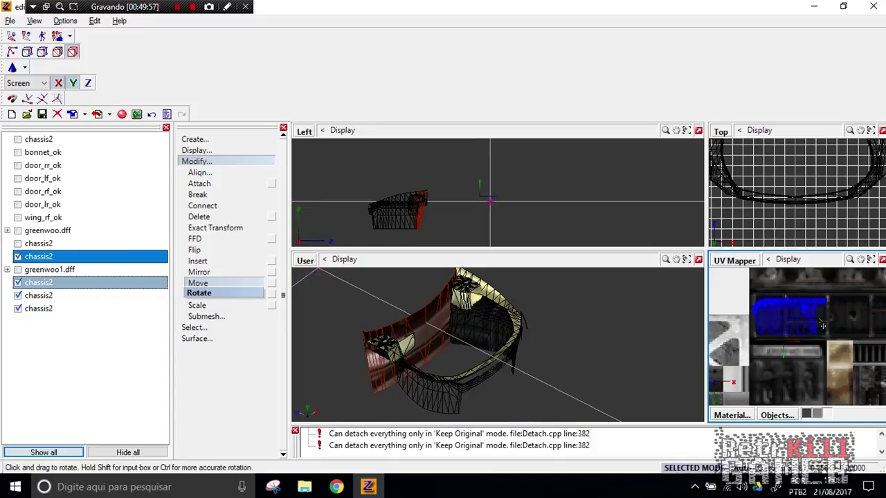
# - Switch the Left view to Front and create new UV mapping for the curved rear panel, projected from the front
pyautogui.moveTo(642, 335); pyautogui.dragTo(737, 336, button='middle')
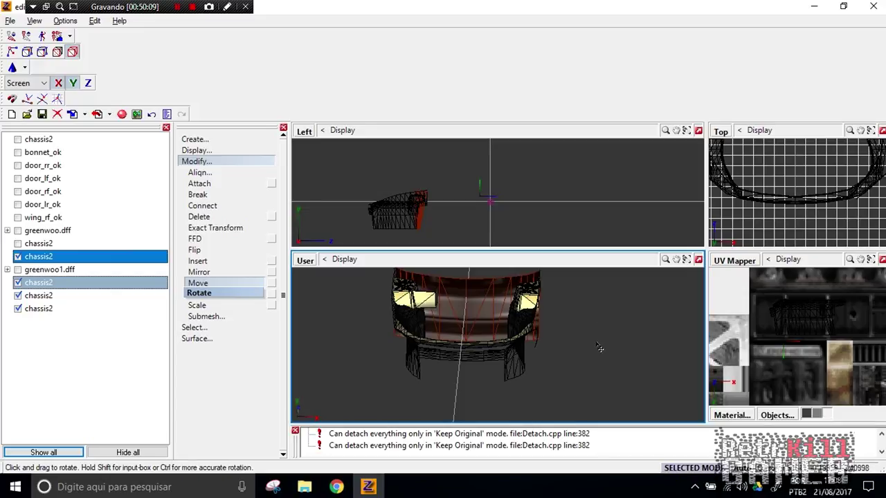
pyautogui.moveTo(599, 348); pyautogui.dragTo(613, 391, button='middle')
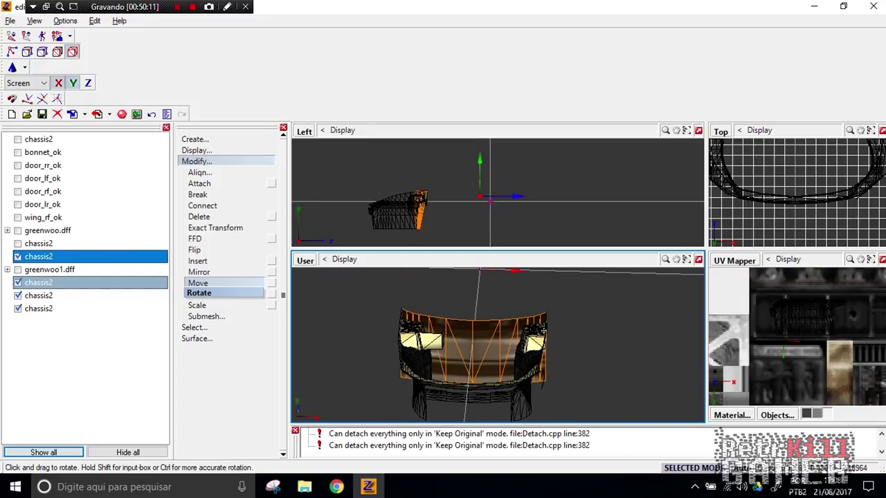
pyautogui.scroll(-6, 766, 325)
pyautogui.moveTo(768, 325); pyautogui.dragTo(795, 322, button='middle')
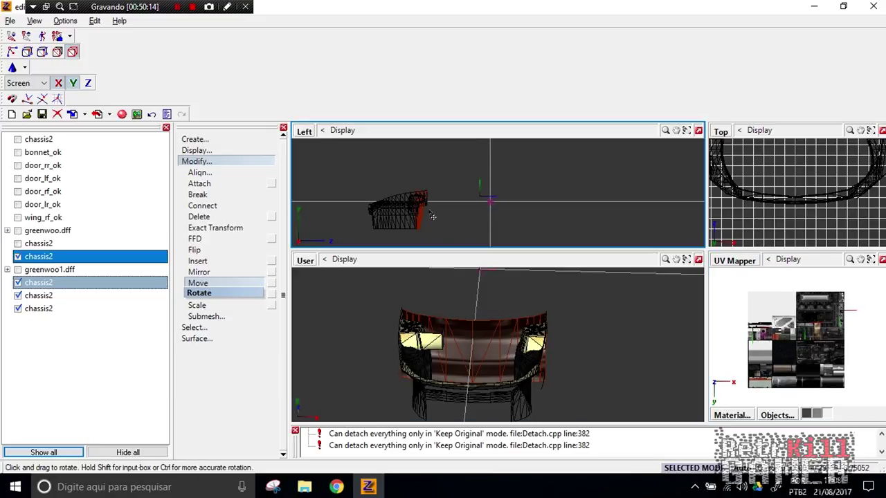
pyautogui.click(306, 133)
pyautogui.click(322, 159)
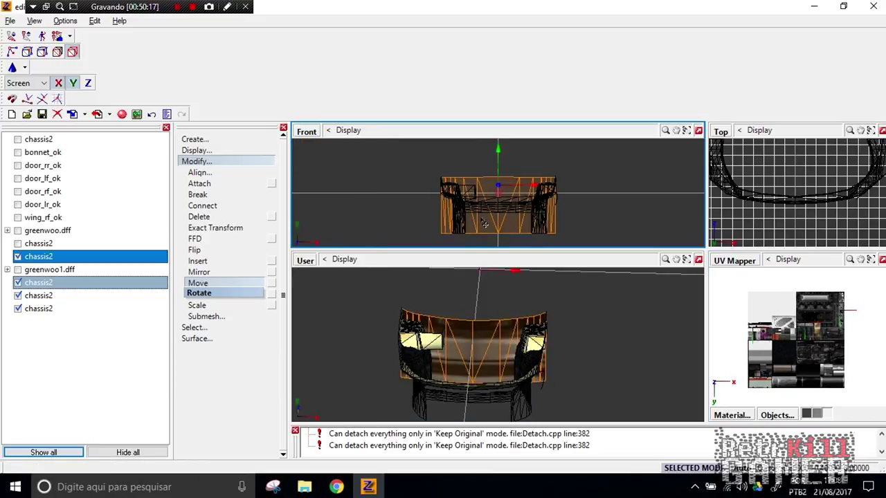
pyautogui.click(201, 161)
pyautogui.click(197, 183)
pyautogui.click(207, 205)
pyautogui.click(459, 296)
pyautogui.click(418, 378)
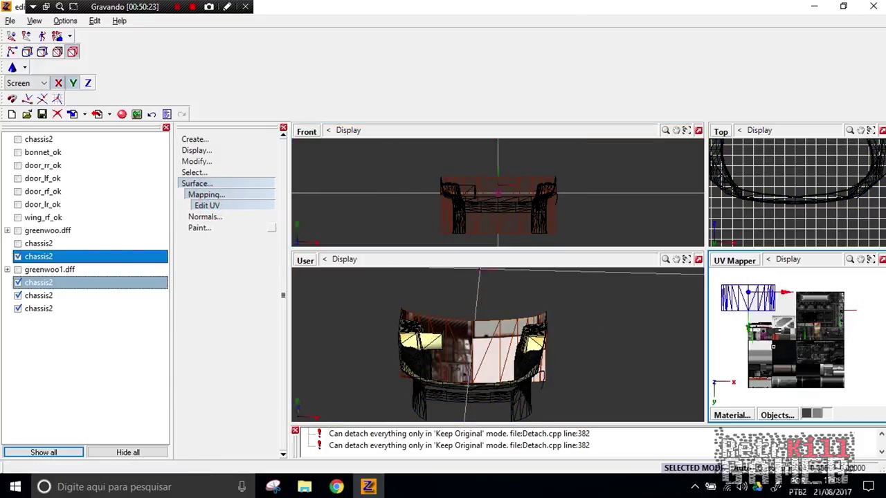
# - Scale down the curved rear panel's newly projected UVs
pyautogui.click(205, 173)
pyautogui.click(206, 162)
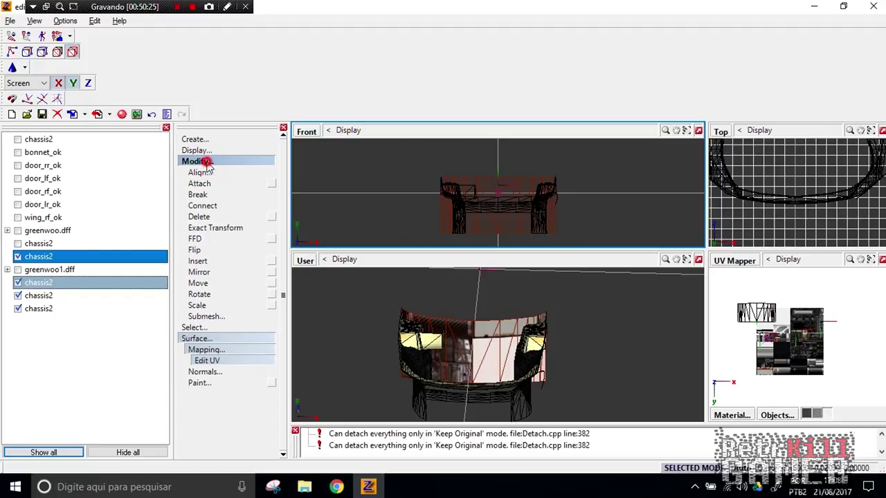
pyautogui.click(207, 304)
pyautogui.scroll(1, 838, 395)
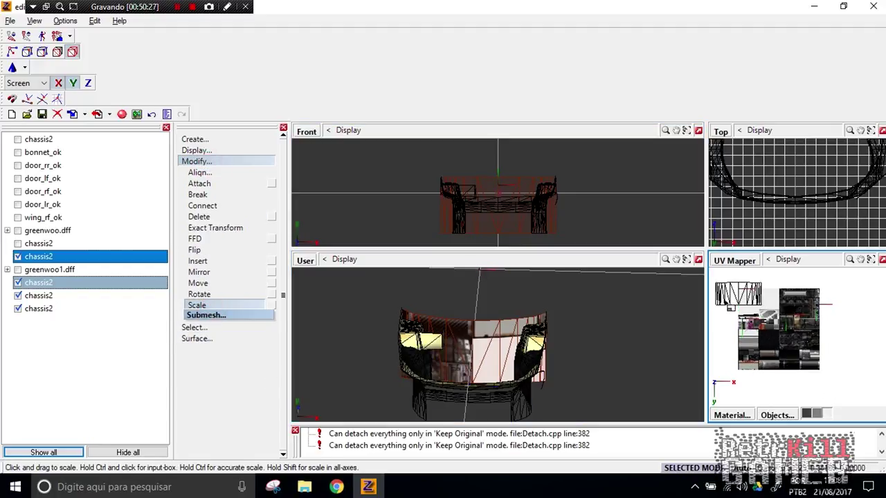
pyautogui.scroll(2, 797, 347)
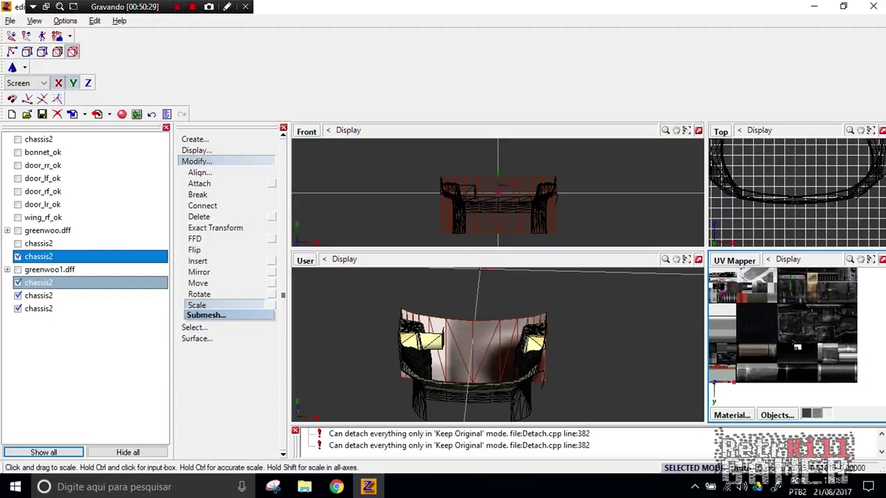
# - Move the curved rear panel's small UVs onto the dark texture strip with the round shapes
pyautogui.click(200, 293)
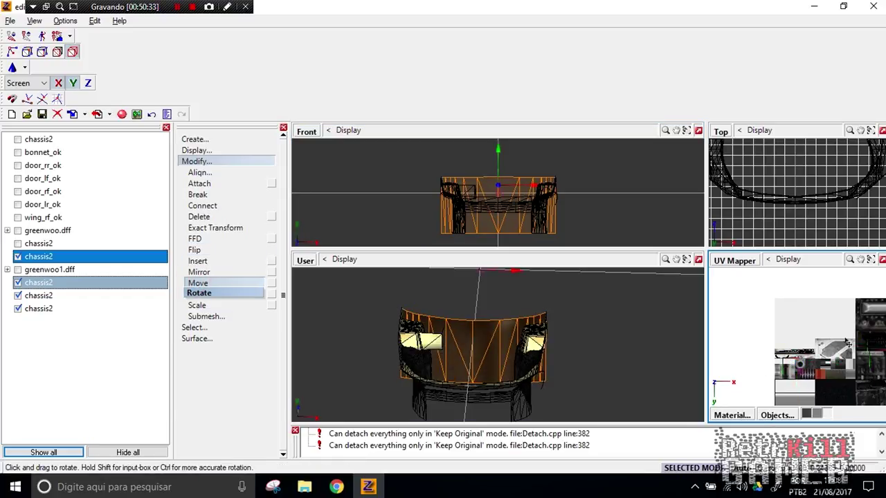
pyautogui.scroll(3, 797, 359)
pyautogui.scroll(1, 797, 353)
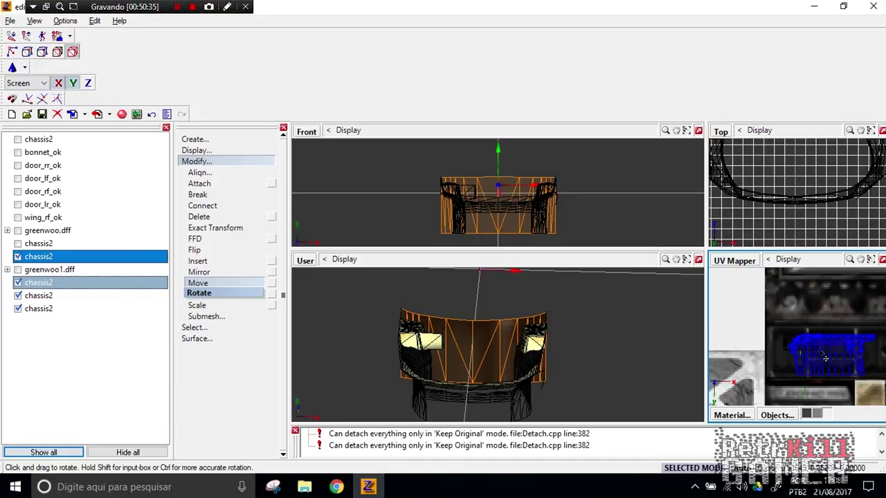
pyautogui.scroll(2, 789, 350)
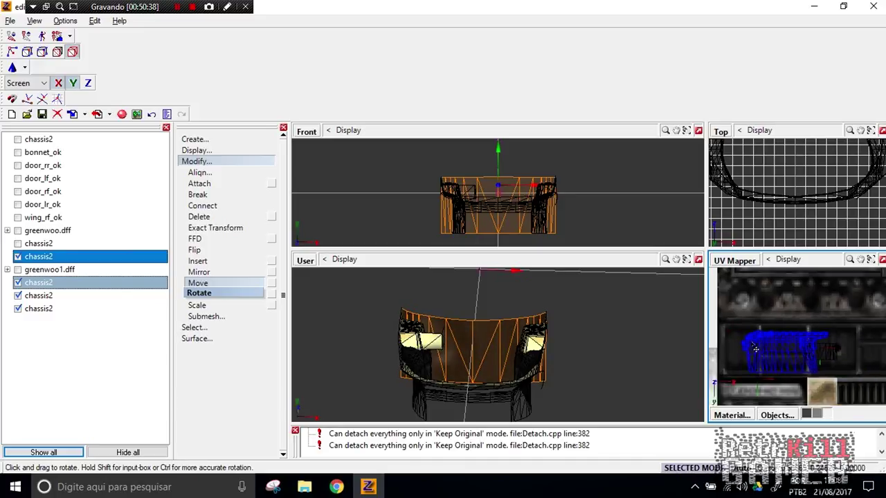
pyautogui.moveTo(778, 357); pyautogui.dragTo(757, 301)
pyautogui.scroll(-3, 757, 304)
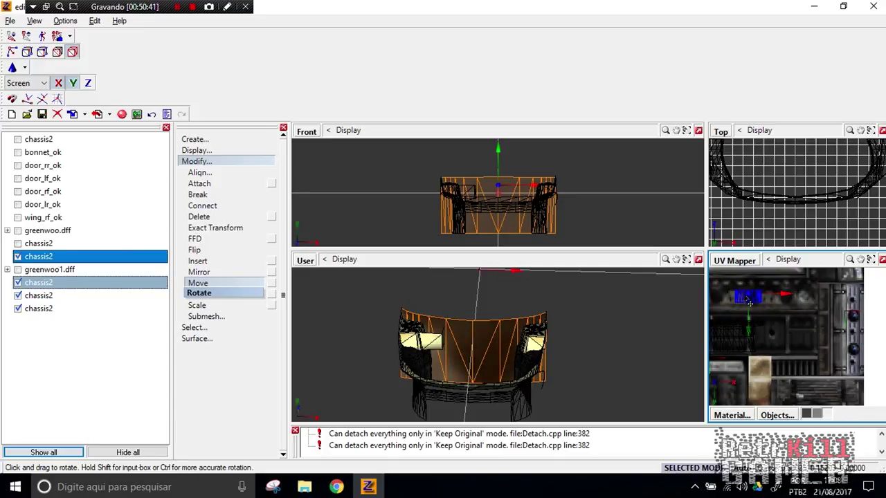
pyautogui.scroll(1, 757, 317)
# - Enlarge the curved rear panel's UVs to roughly the width of the front part's UVs
pyautogui.click(197, 305)
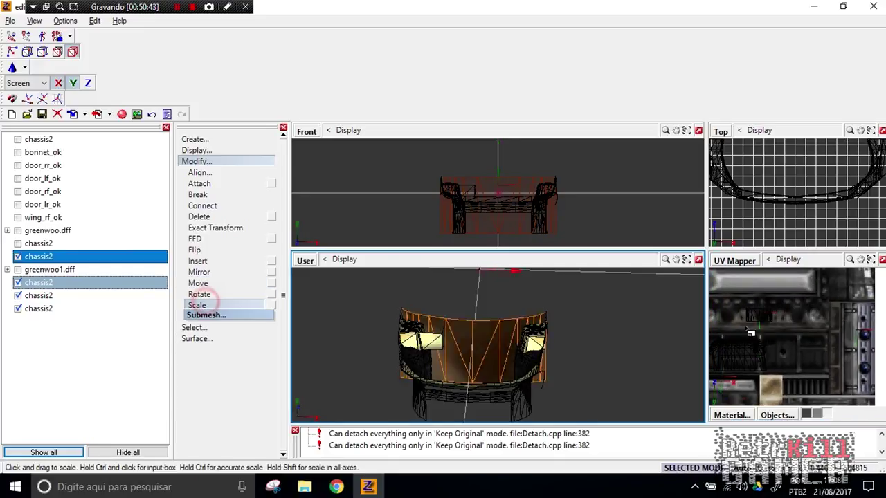
pyautogui.moveTo(755, 315); pyautogui.dragTo(800, 213)
pyautogui.scroll(-3, 846, 310)
pyautogui.scroll(-4, 799, 357)
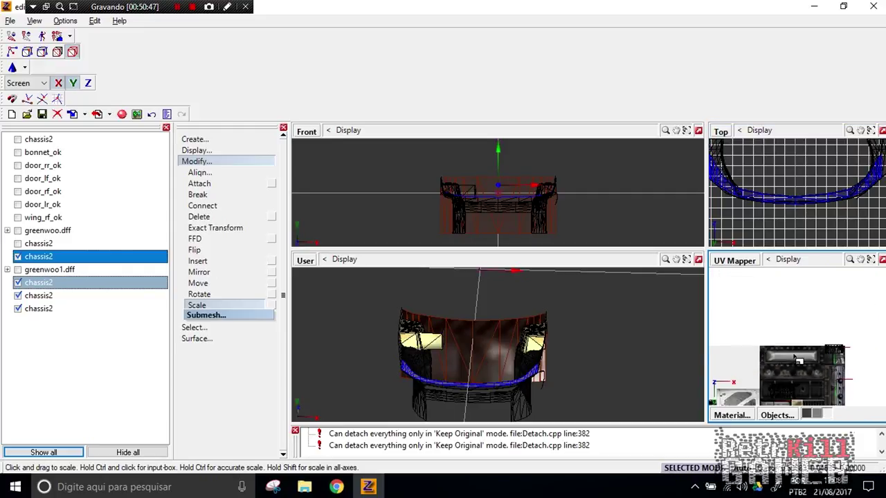
pyautogui.scroll(3, 815, 367)
pyautogui.scroll(-3, 858, 352)
pyautogui.moveTo(862, 351); pyautogui.dragTo(802, 325)
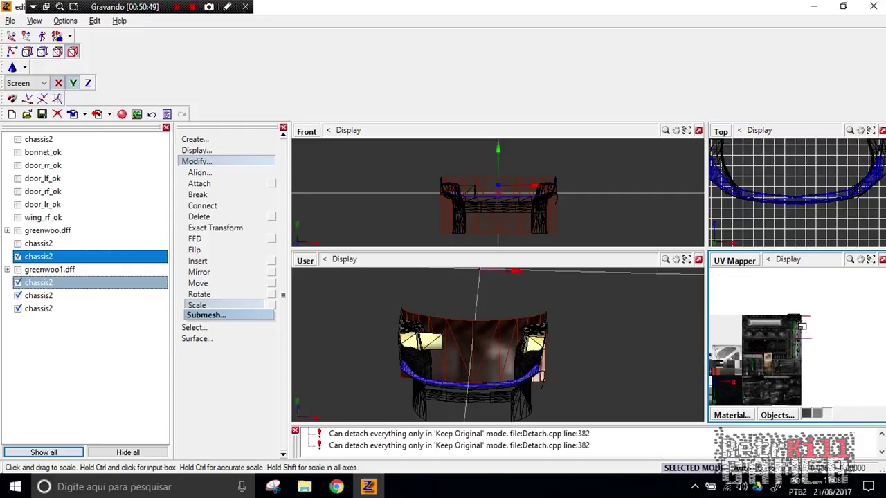
# - Move the curved rear panel's enlarged UVs onto the dark recessed panel, over the front part's UVs
pyautogui.click(199, 293)
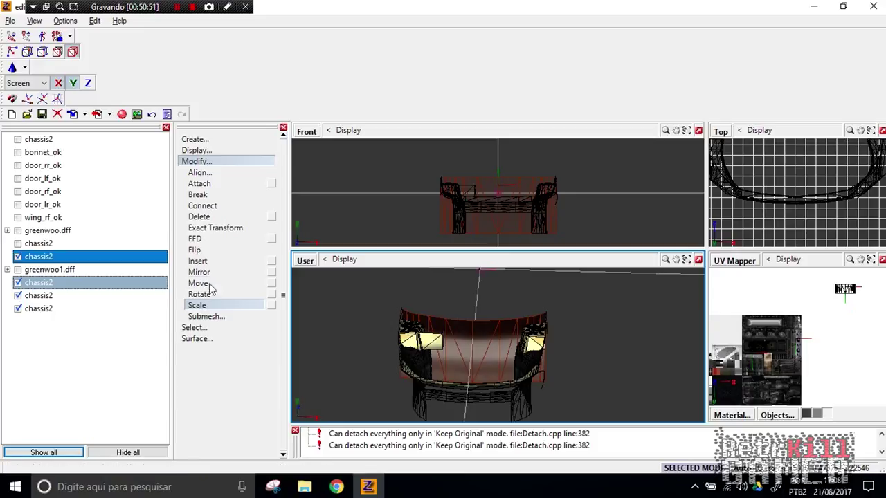
pyautogui.moveTo(852, 296); pyautogui.dragTo(773, 352)
pyautogui.scroll(3, 772, 351)
pyautogui.scroll(2, 770, 351)
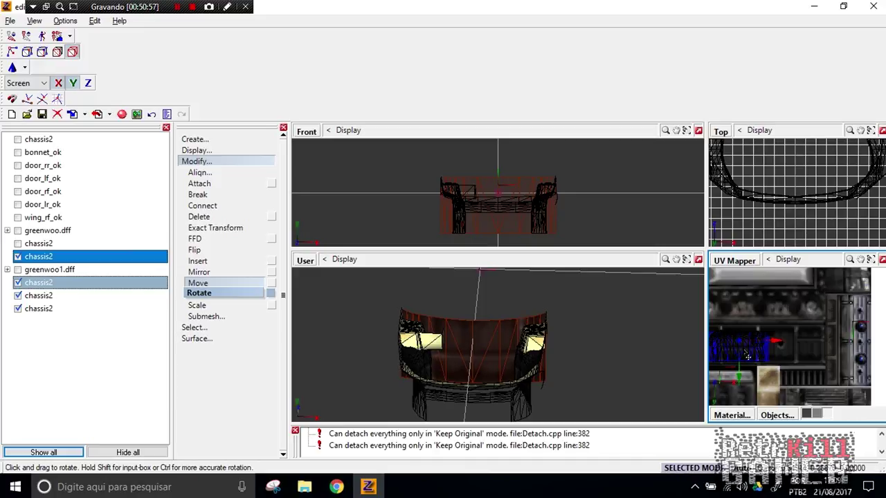
pyautogui.moveTo(562, 411); pyautogui.dragTo(651, 374, button='middle')
pyautogui.click(766, 350)
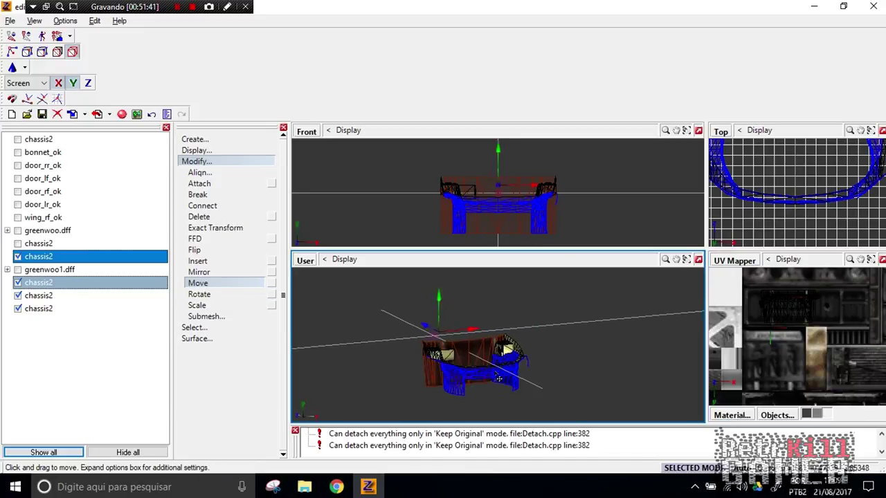
# - Attach the curved rear panel, the front part and the side pieces together into one chassis2 object
pyautogui.click(214, 184)
pyautogui.click(202, 206)
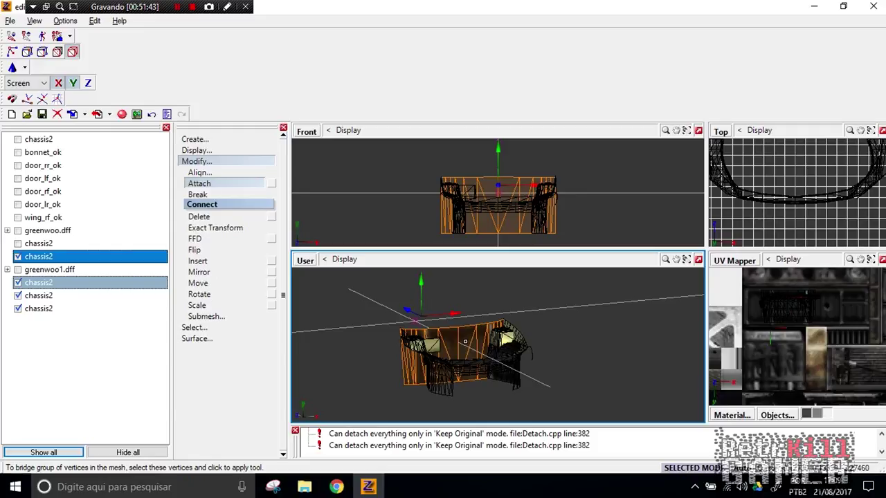
pyautogui.click(498, 363)
pyautogui.click(498, 355)
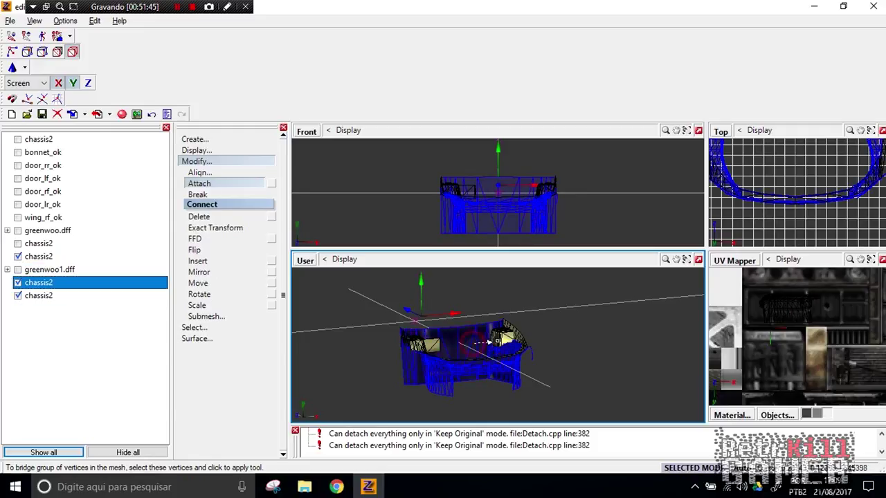
pyautogui.click(503, 338)
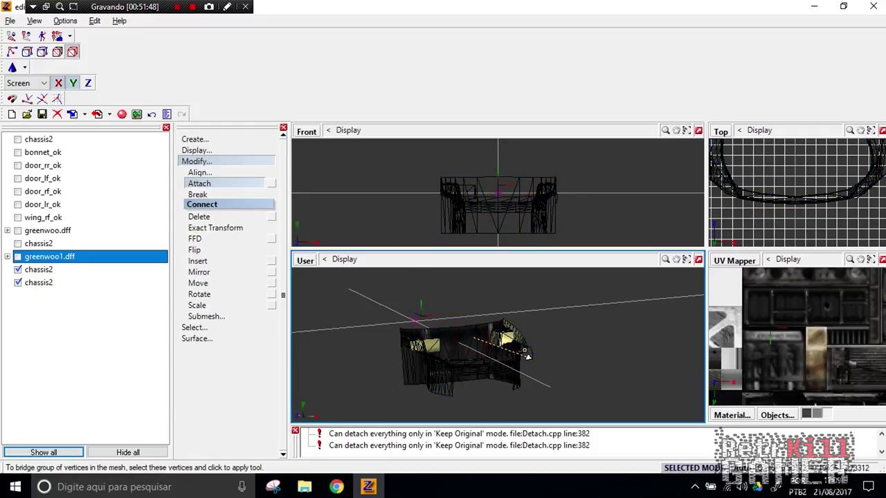
pyautogui.rightClick(497, 355)
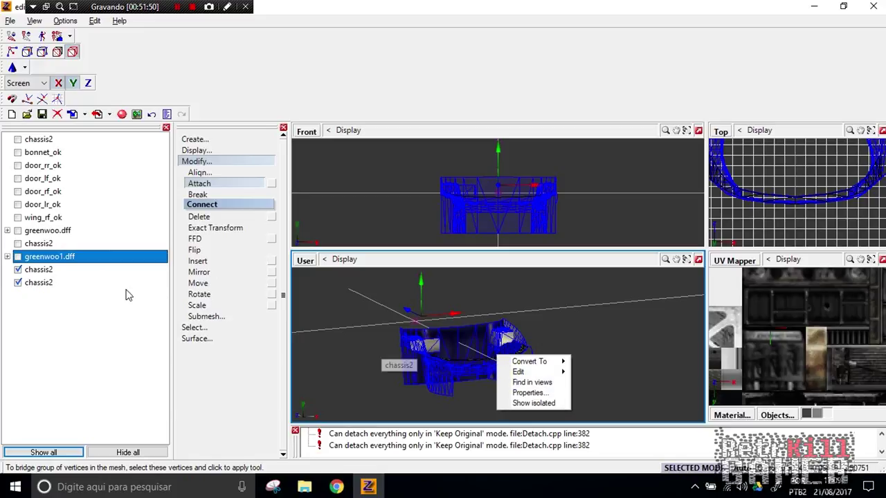
# - Attach the thin curved chassis2 strip to the combined front assembly and save the scene
pyautogui.click(83, 307)
pyautogui.click(19, 282)
pyautogui.click(18, 272)
pyautogui.click(17, 283)
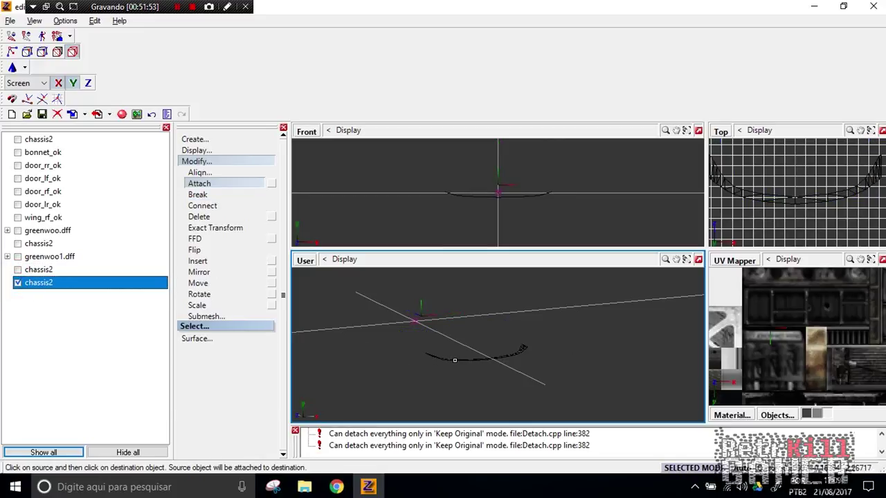
pyautogui.click(448, 360)
pyautogui.click(19, 271)
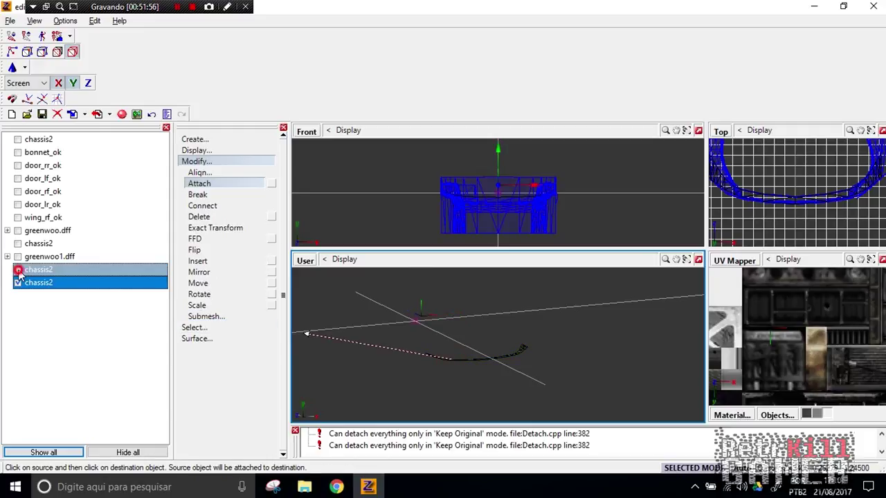
pyautogui.click(469, 341)
pyautogui.click(468, 341)
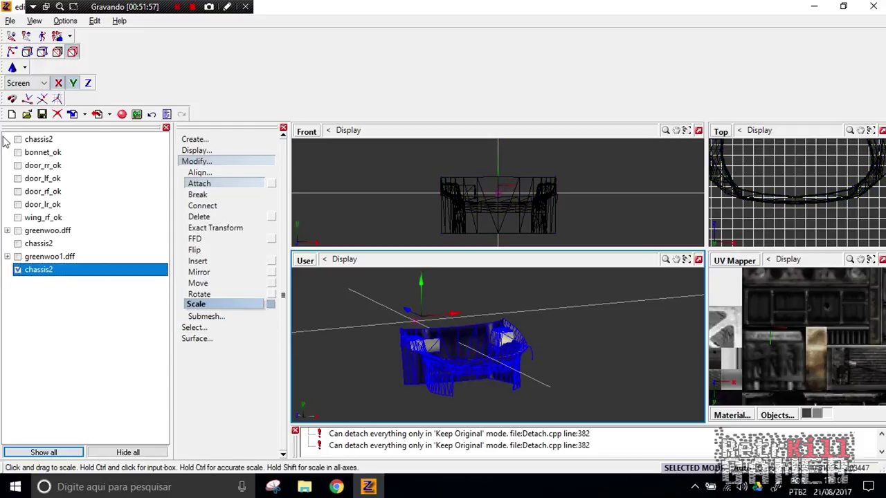
pyautogui.click(42, 114)
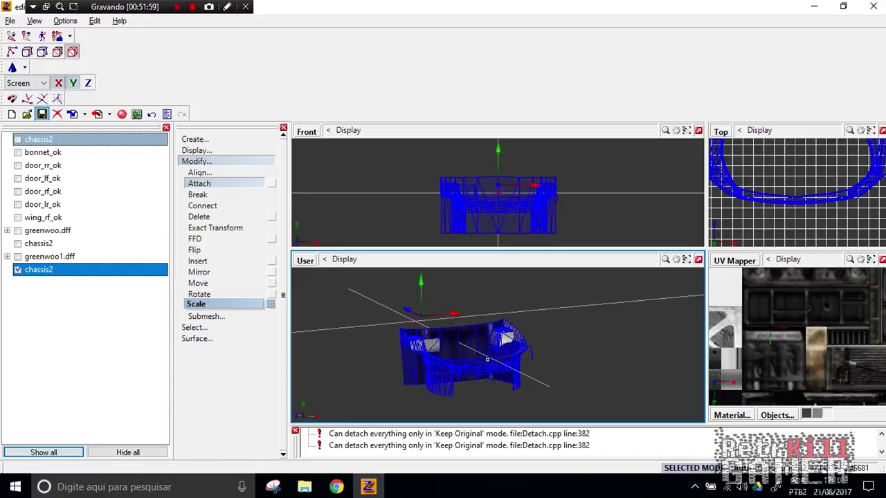
# - Show the main chassis2 car body and attach the combined front assembly to it
pyautogui.click(18, 139)
pyautogui.click(472, 361)
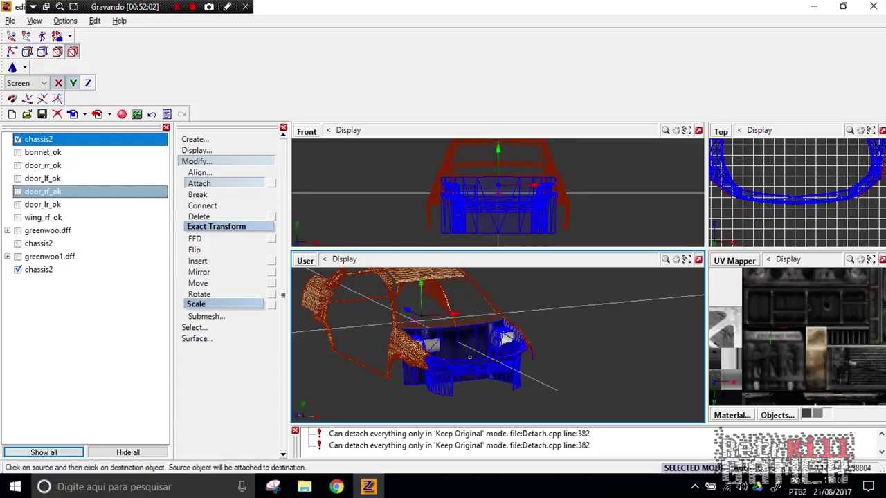
pyautogui.click(420, 279)
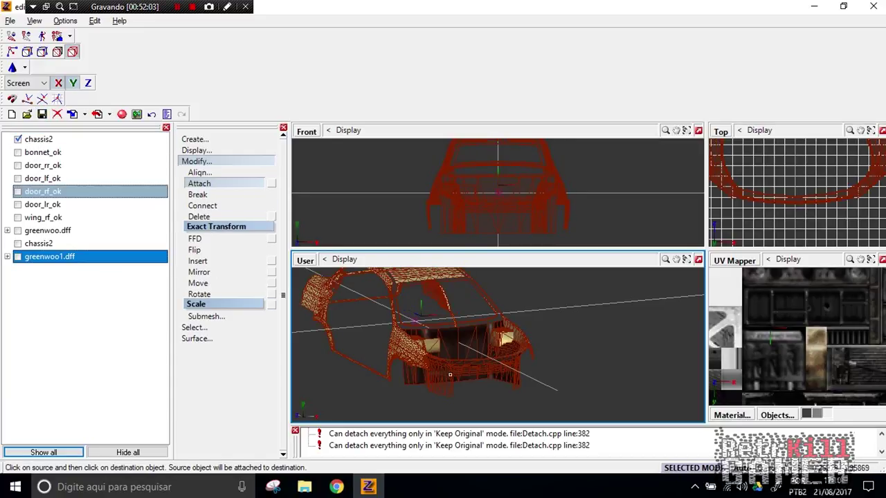
pyautogui.click(197, 282)
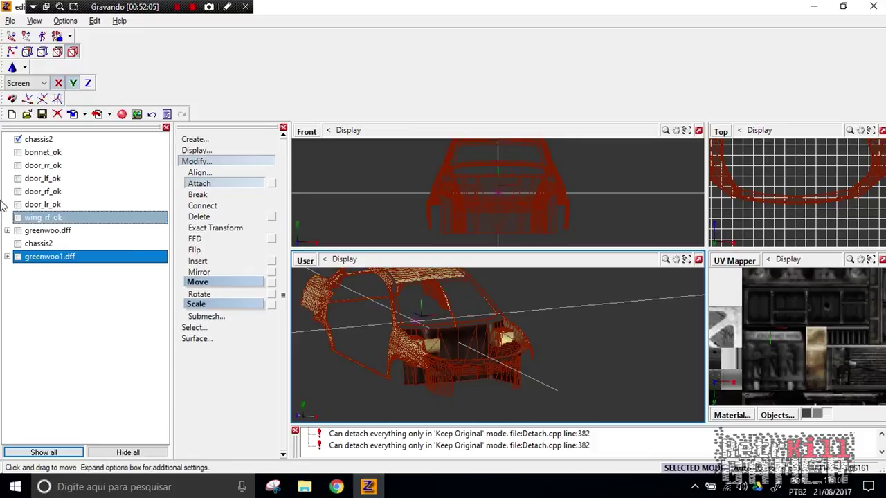
# - Show the chassis2 door frame part with the body and switch the front view to a left side view
pyautogui.click(19, 244)
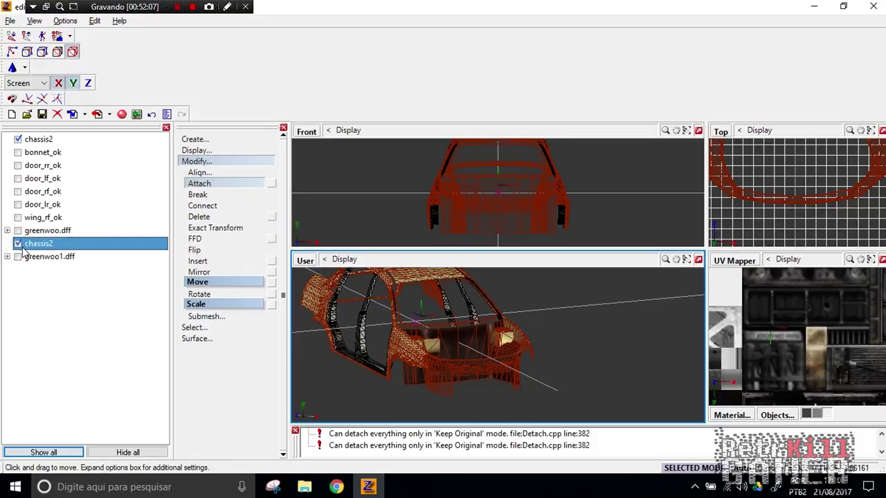
pyautogui.keyDown('ctrl'); pyautogui.click(38, 256); pyautogui.keyUp('ctrl')
pyautogui.click(200, 183)
pyautogui.click(306, 131)
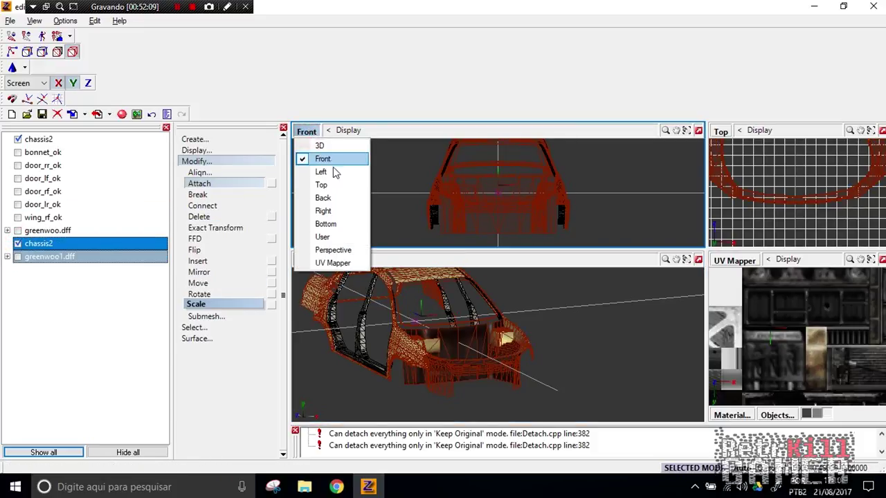
pyautogui.click(336, 172)
pyautogui.click(492, 207)
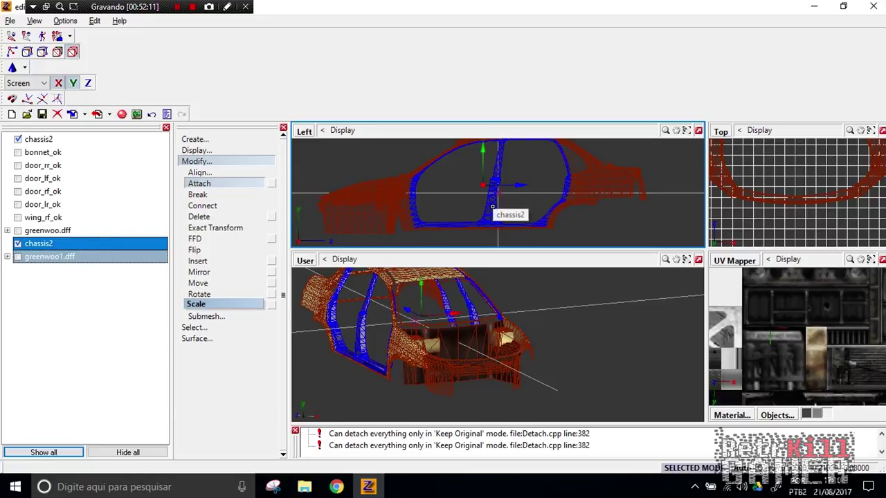
pyautogui.click(103, 229)
pyautogui.click(487, 199)
pyautogui.click(491, 204)
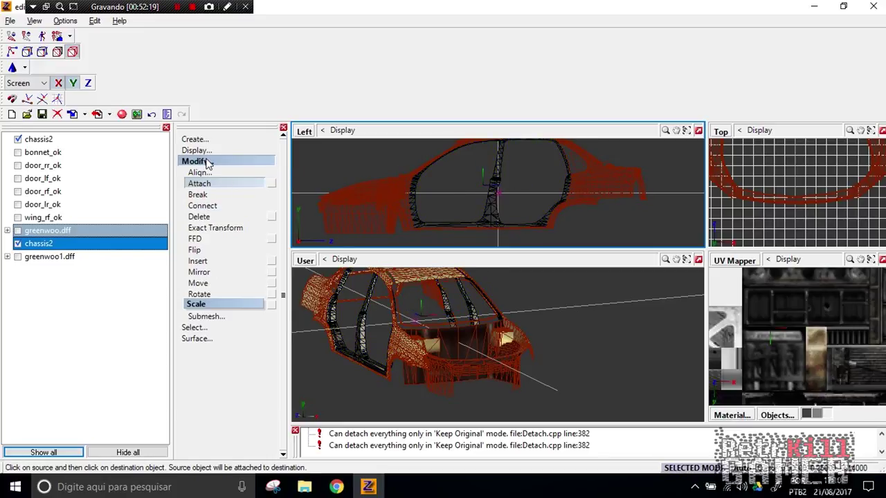
# - Project new UV mapping onto the chassis2 door frame from the left side view
pyautogui.click(800, 355)
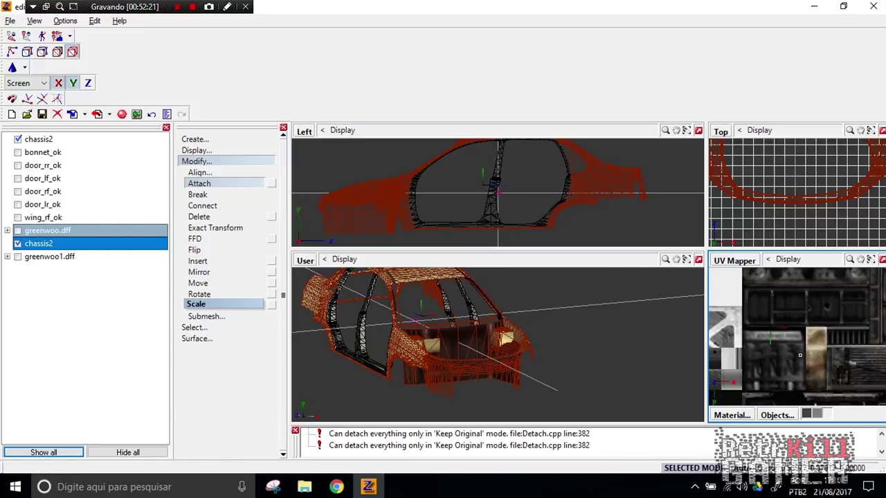
pyautogui.click(211, 161)
pyautogui.click(202, 184)
pyautogui.click(206, 195)
pyautogui.click(207, 204)
pyautogui.click(221, 216)
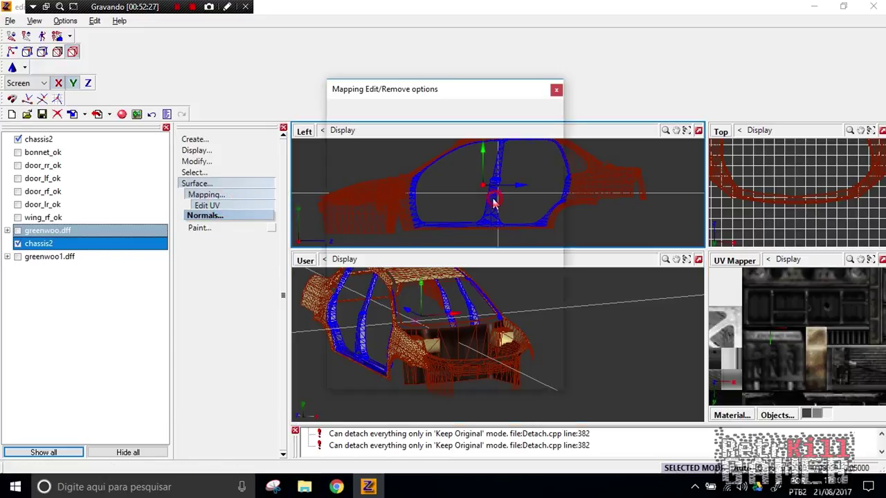
pyautogui.click(495, 202)
pyautogui.click(452, 295)
pyautogui.click(419, 378)
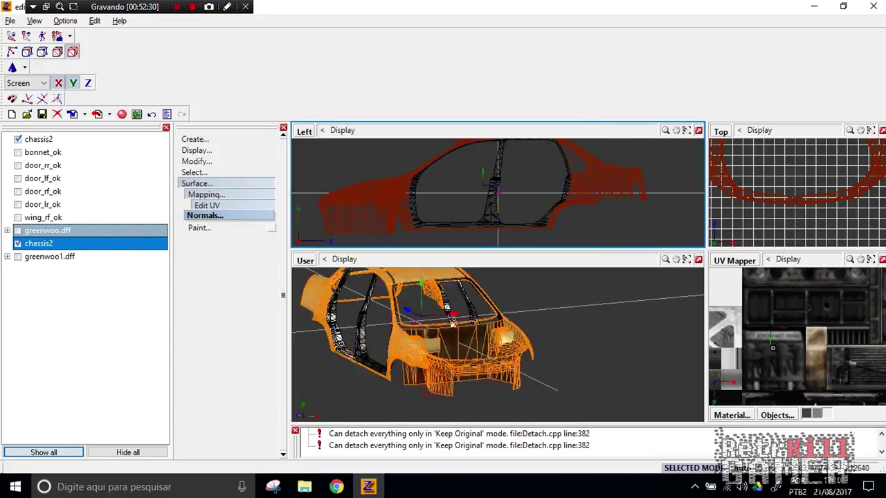
# - Display the door frame's UVs with its material texture in the UV Mapper and save the scene
pyautogui.moveTo(806, 325); pyautogui.dragTo(843, 354, button='middle')
pyautogui.scroll(-1, 843, 355)
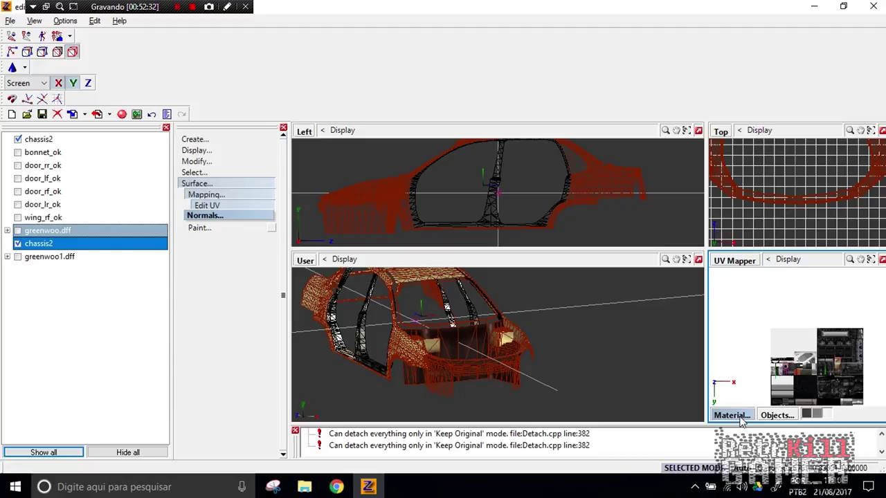
pyautogui.click(734, 416)
pyautogui.click(771, 290)
pyautogui.click(771, 289)
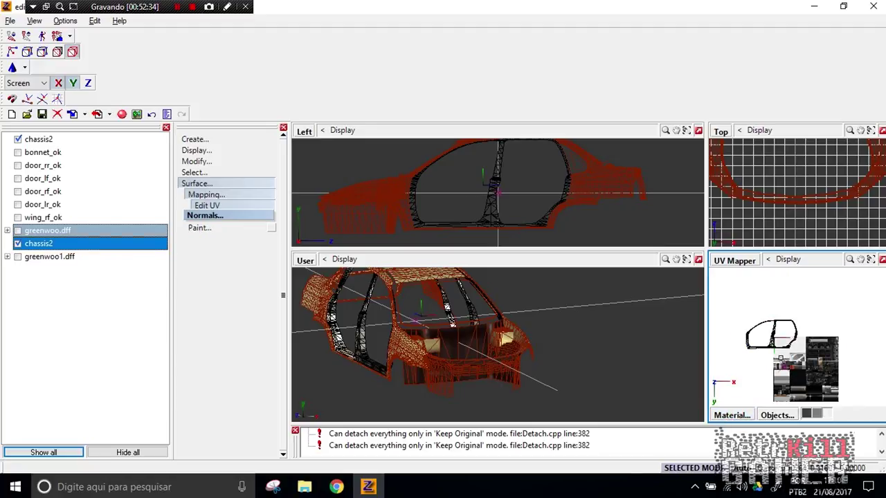
pyautogui.click(337, 209)
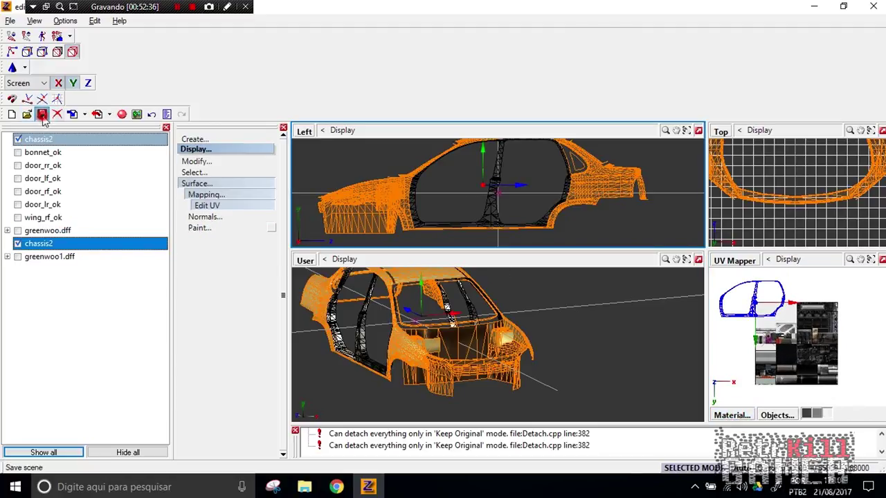
pyautogui.click(41, 114)
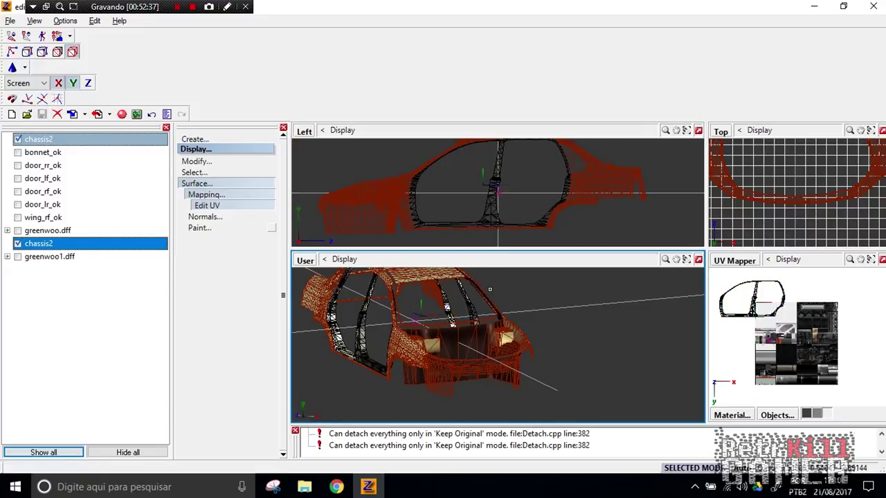
# - Scale the door frame's UVs vertically into a thin flat band and shrink their horizontal width
pyautogui.click(211, 183)
pyautogui.click(209, 163)
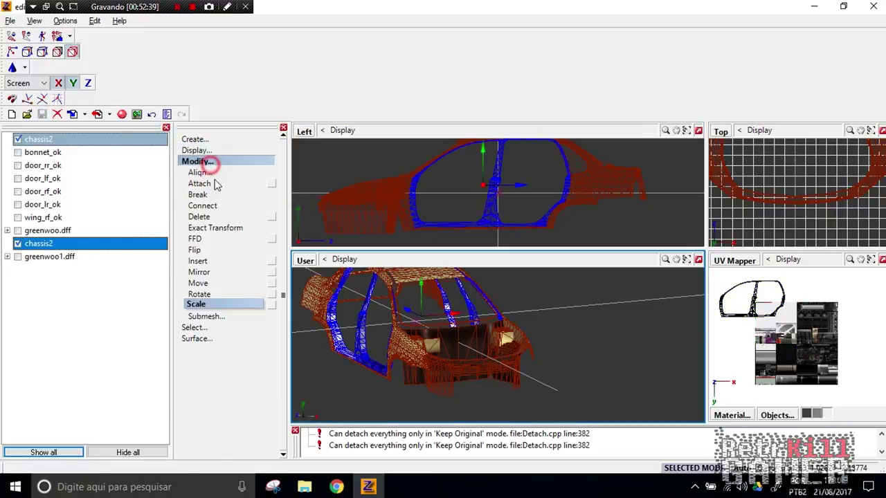
pyautogui.click(195, 249)
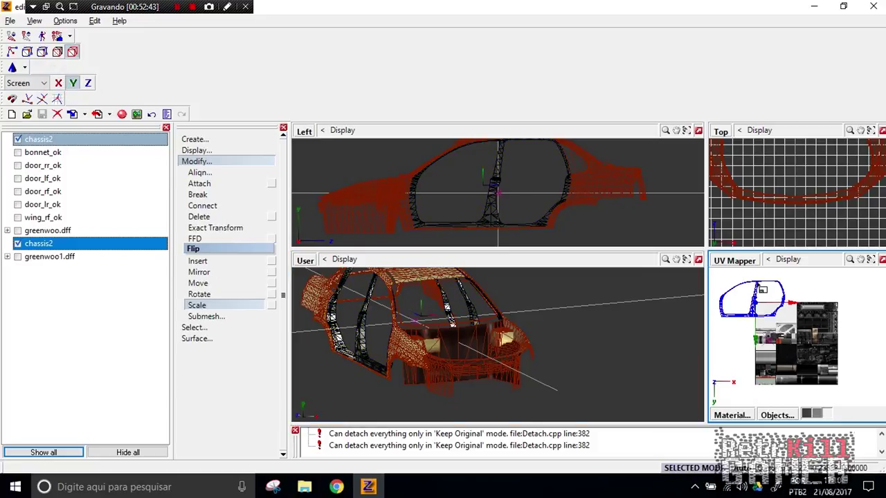
pyautogui.moveTo(762, 313); pyautogui.dragTo(768, 336)
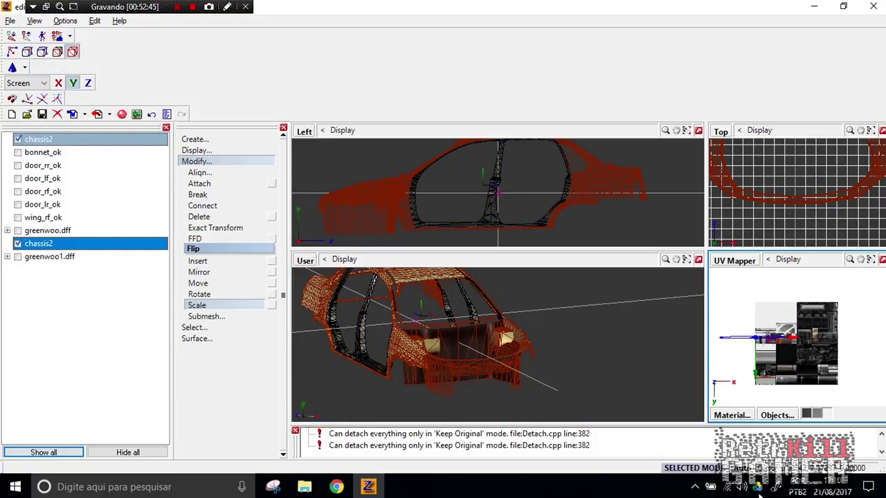
pyautogui.scroll(5, 745, 350)
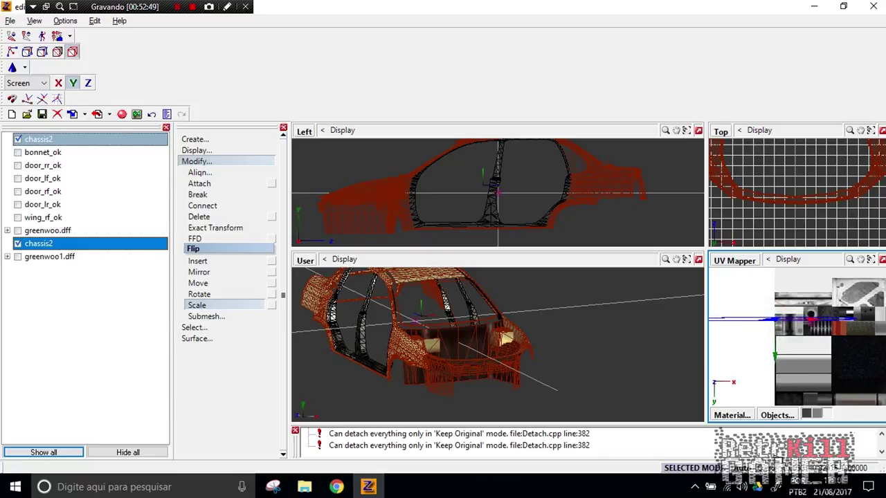
pyautogui.click(58, 84)
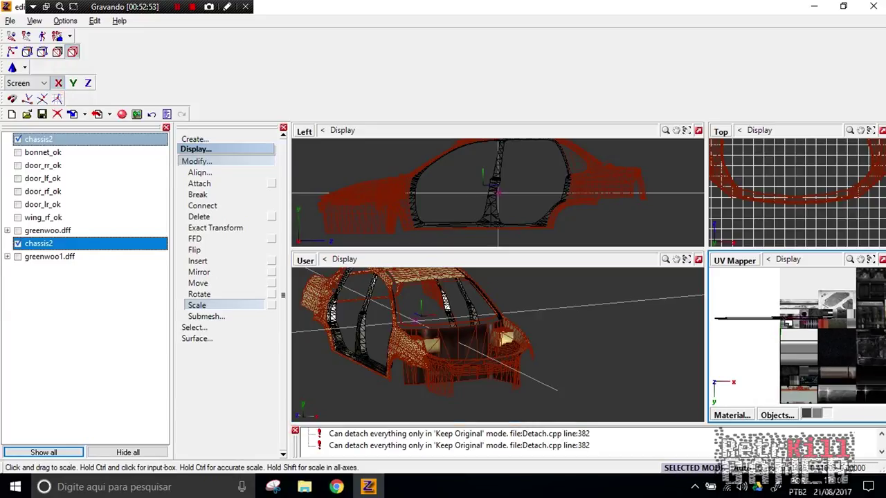
pyautogui.moveTo(780, 327); pyautogui.dragTo(725, 449)
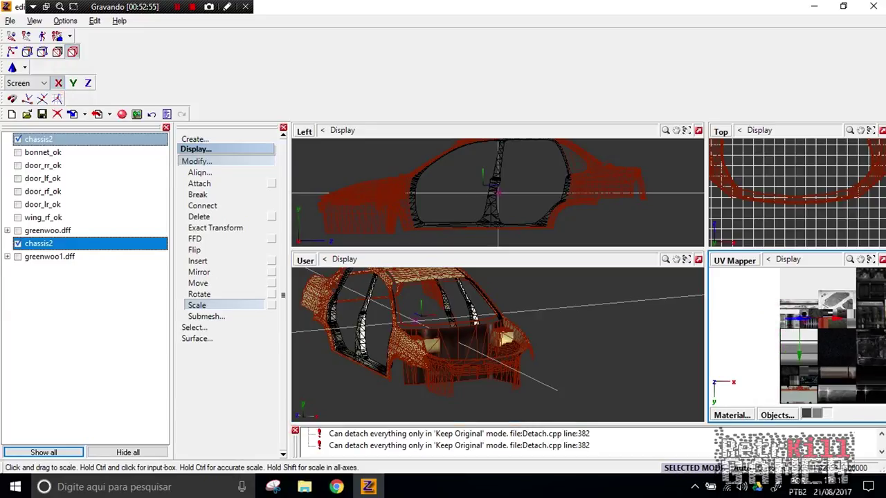
# - Move the door frame's UVs onto the light horizontal strip above the round bolt detail, with the X and Y axes enabled
pyautogui.click(201, 283)
pyautogui.scroll(4, 802, 326)
pyautogui.moveTo(808, 320); pyautogui.dragTo(815, 298)
pyautogui.click(216, 294)
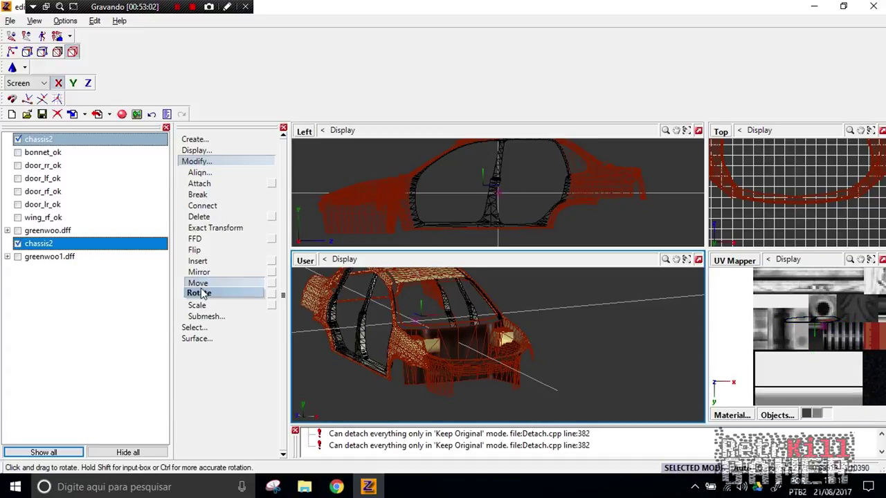
pyautogui.click(73, 83)
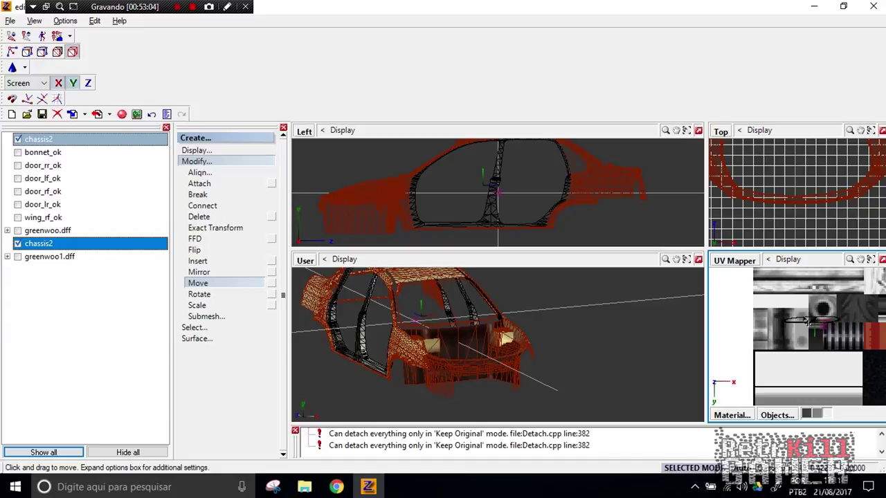
pyautogui.moveTo(820, 306); pyautogui.dragTo(820, 291)
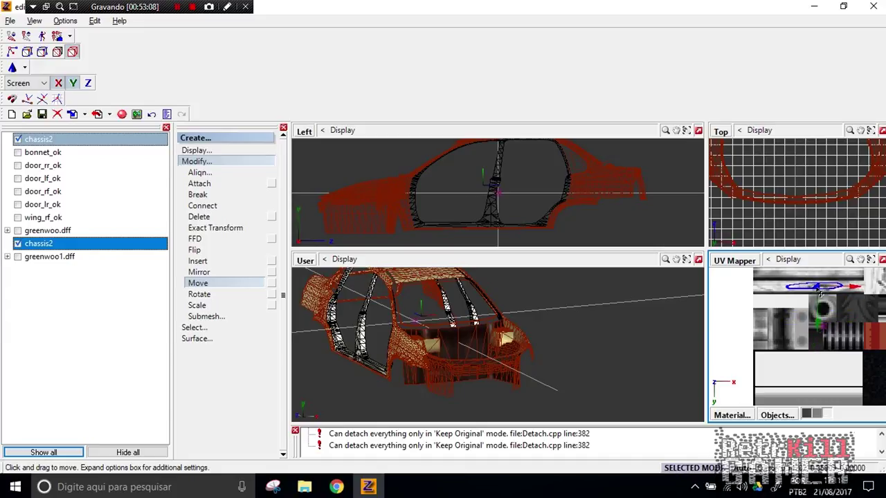
# - Check the door frame's texture on the model and shift its UVs slightly up within the light strips
pyautogui.moveTo(651, 350); pyautogui.dragTo(448, 348, button='middle')
pyautogui.scroll(6, 427, 309)
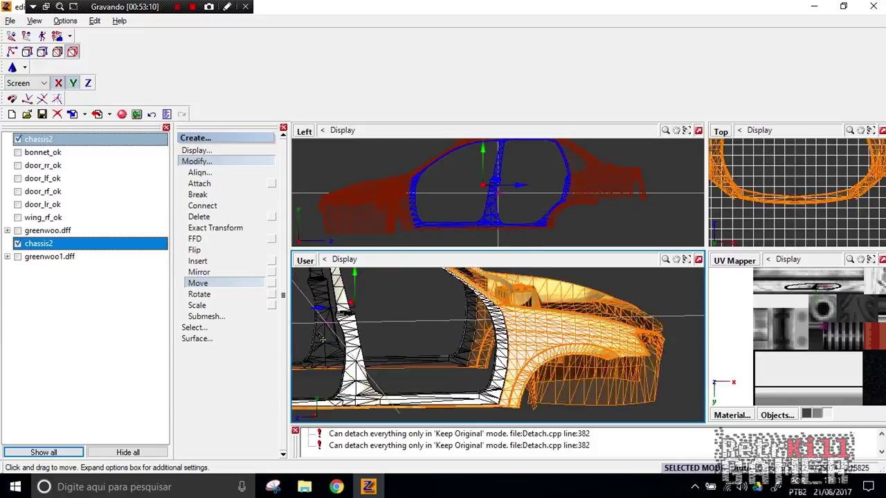
pyautogui.moveTo(427, 308); pyautogui.dragTo(446, 313, button='middle')
pyautogui.click(510, 313)
pyautogui.scroll(3, 822, 310)
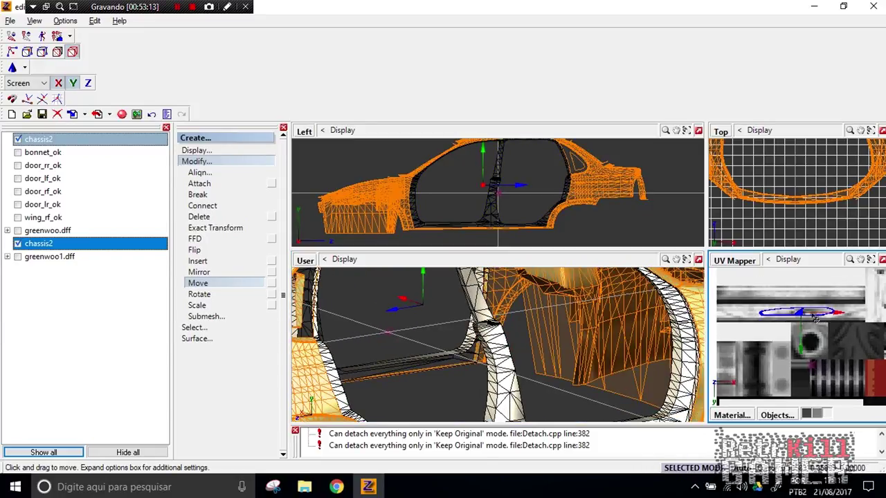
pyautogui.moveTo(804, 317); pyautogui.dragTo(802, 301)
# - Move the door frame's UVs down from the light strip onto the grey bands of the large light tile below
pyautogui.moveTo(477, 339); pyautogui.dragTo(700, 392, button='middle')
pyautogui.press('space')
pyautogui.click(832, 377)
pyautogui.moveTo(665, 335); pyautogui.dragTo(647, 332, button='middle')
pyautogui.scroll(-3, 796, 339)
pyautogui.moveTo(802, 340); pyautogui.dragTo(807, 362, button='middle')
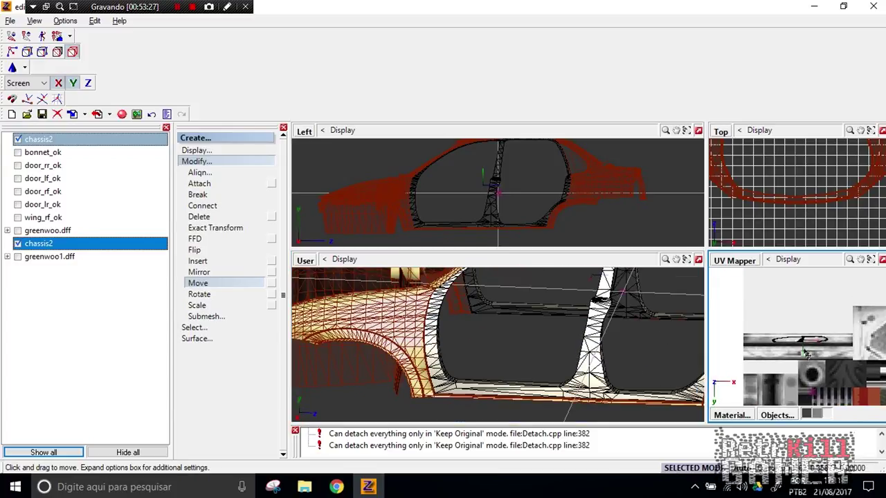
pyautogui.moveTo(804, 344)
pyautogui.mouseDown()
pyautogui.moveTo(777, 348)
pyautogui.moveTo(803, 365)
pyautogui.moveTo(802, 400)
pyautogui.mouseUp()
pyautogui.scroll(-2, 796, 382)
pyautogui.moveTo(796, 381); pyautogui.dragTo(771, 325, button='middle')
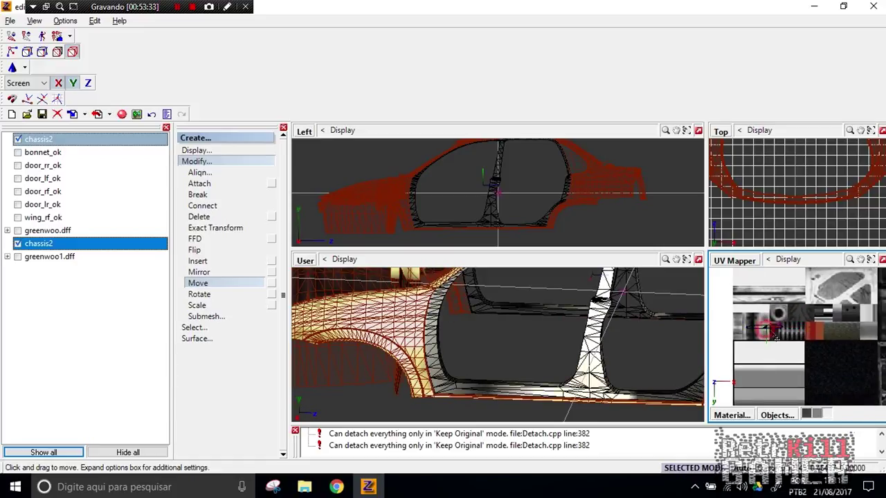
pyautogui.moveTo(768, 334); pyautogui.dragTo(775, 386)
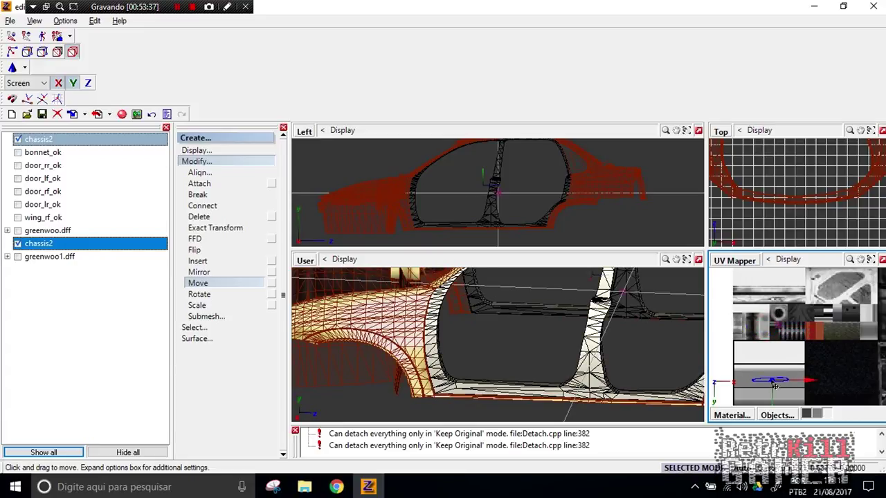
# - Try the door frame's UVs on the black tile in the texture's lowest row and check the frame on the model
pyautogui.scroll(-1, 775, 385)
pyautogui.moveTo(775, 385); pyautogui.dragTo(761, 333, button='middle')
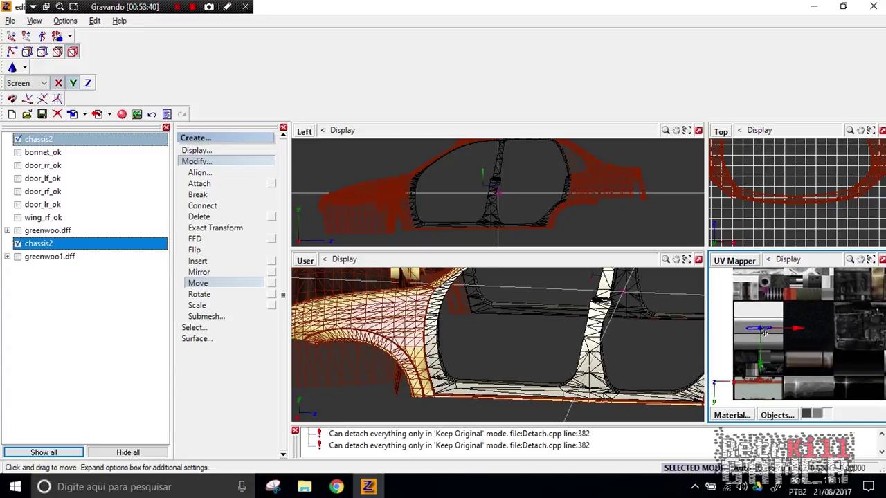
pyautogui.moveTo(761, 331); pyautogui.dragTo(869, 386)
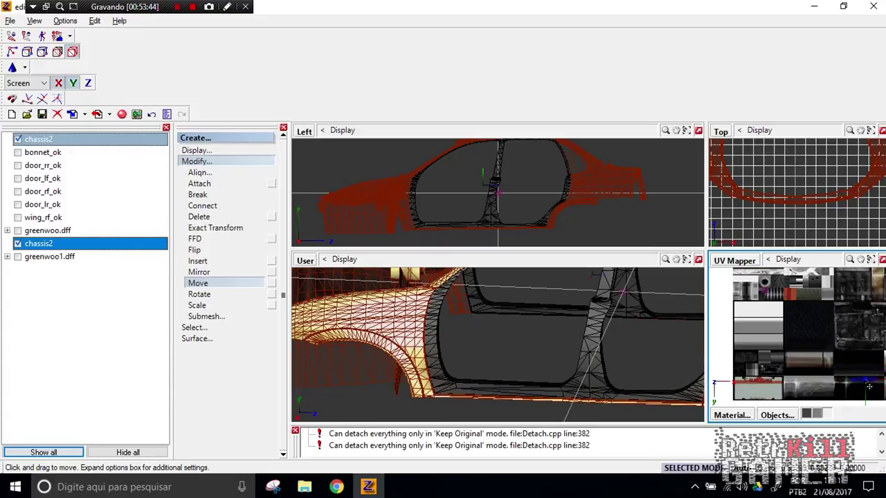
pyautogui.scroll(-5, 599, 333)
pyautogui.moveTo(619, 385); pyautogui.dragTo(610, 338, button='middle')
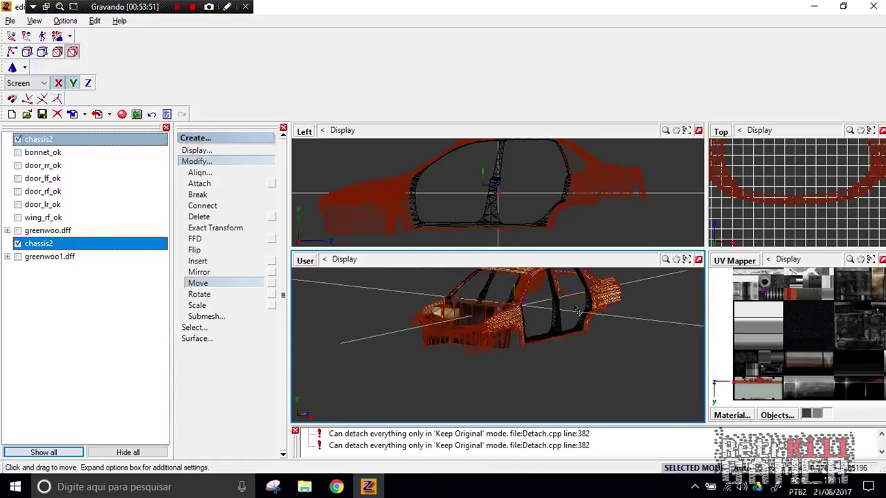
pyautogui.scroll(6, 583, 317)
pyautogui.press('space')
pyautogui.moveTo(822, 377); pyautogui.dragTo(799, 360, button='middle')
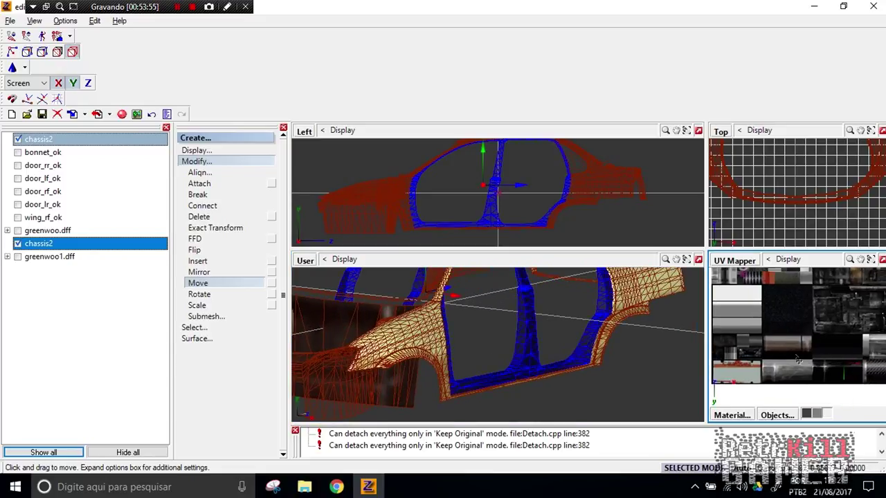
# - Move the door frame's UVs back onto the light strip above the round bolt detail and check the frame
pyautogui.moveTo(742, 299); pyautogui.dragTo(780, 362, button='middle')
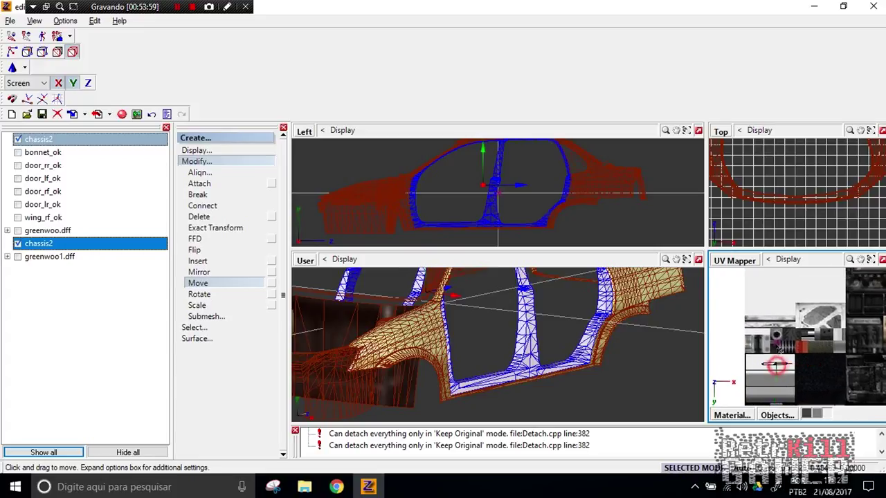
pyautogui.moveTo(777, 371); pyautogui.dragTo(773, 325)
pyautogui.moveTo(671, 385)
pyautogui.mouseDown(button='middle')
pyautogui.moveTo(593, 383)
pyautogui.moveTo(675, 366)
pyautogui.moveTo(596, 383)
pyautogui.moveTo(675, 382)
pyautogui.mouseUp(button='middle')
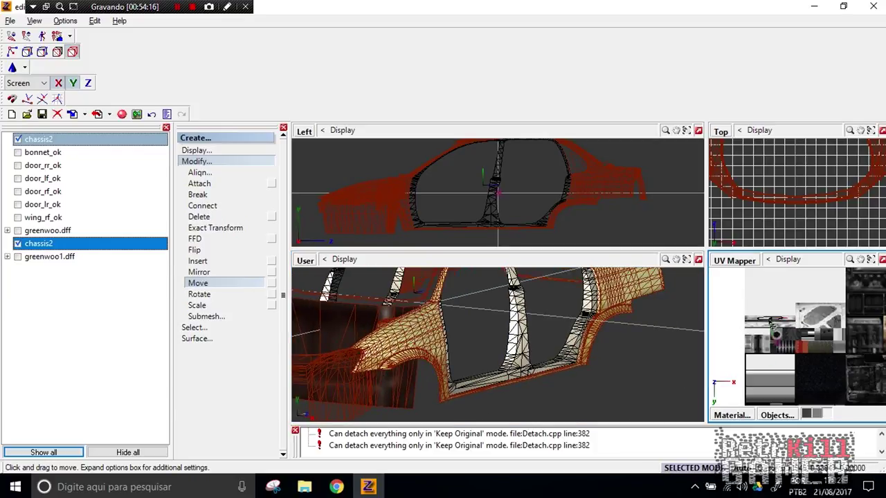
# - Move the door frame's UVs onto the black tile beside the patterned tile in the texture's lowest row and check the model
pyautogui.moveTo(778, 327); pyautogui.dragTo(831, 397)
pyautogui.moveTo(830, 394); pyautogui.dragTo(763, 294, button='middle')
pyautogui.moveTo(767, 303); pyautogui.dragTo(812, 340)
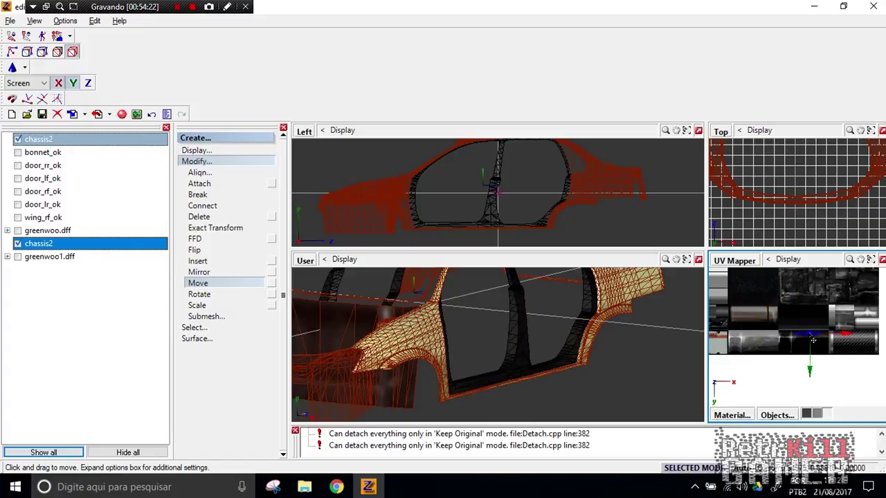
pyautogui.moveTo(663, 381); pyautogui.dragTo(636, 368, button='middle')
pyautogui.scroll(3, 648, 409)
pyautogui.middleClick(296, 188)
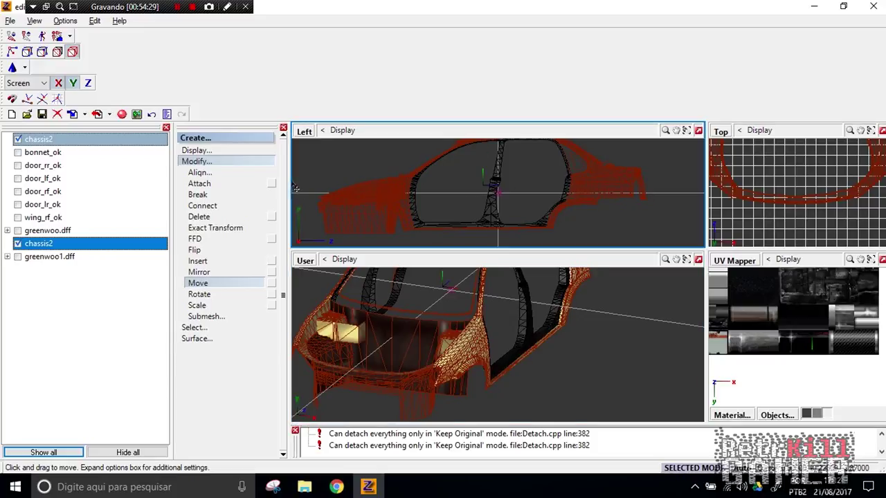
# - Attach the door frame to the chassis2 car body, hide the combined chassis and save the scene
pyautogui.click(218, 183)
pyautogui.click(202, 205)
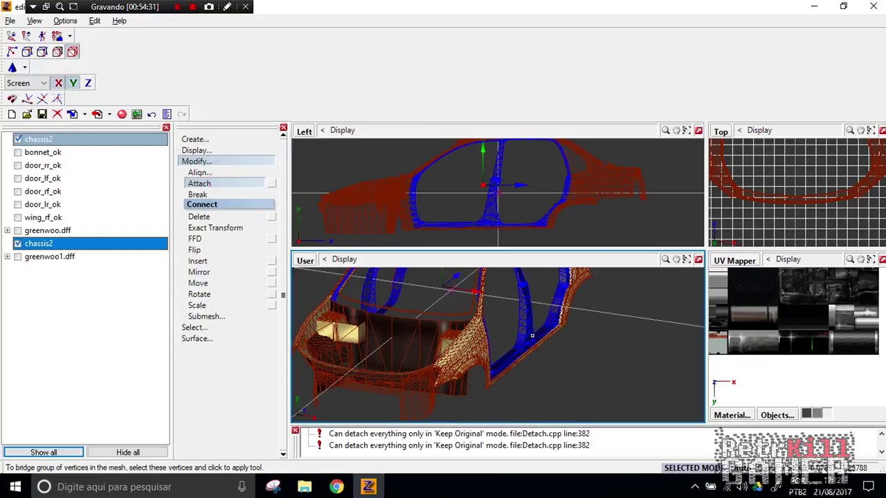
pyautogui.click(467, 317)
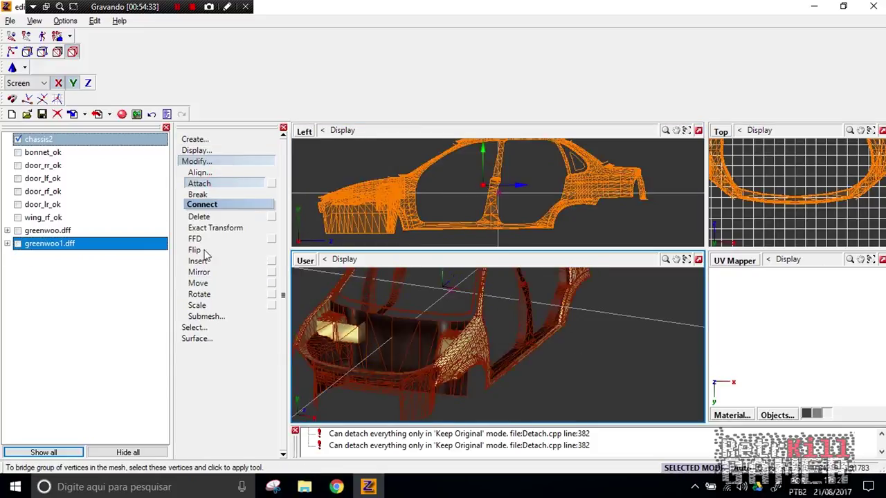
pyautogui.click(50, 246)
pyautogui.click(17, 139)
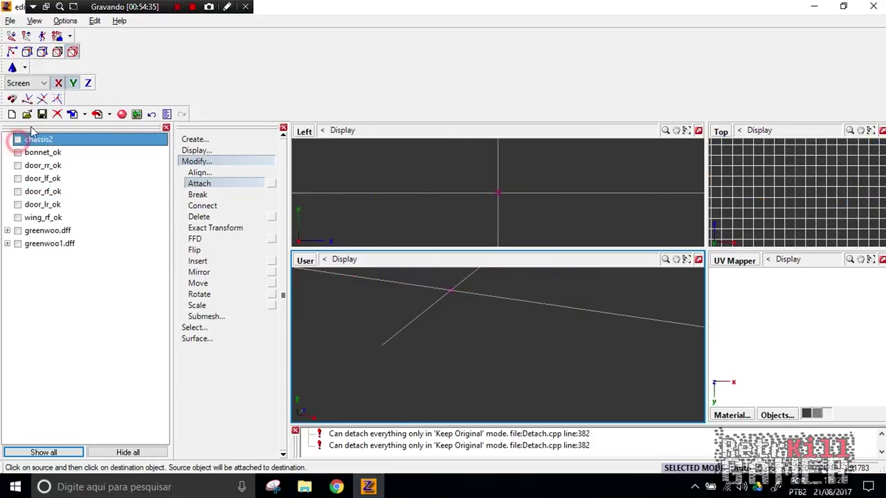
pyautogui.click(42, 115)
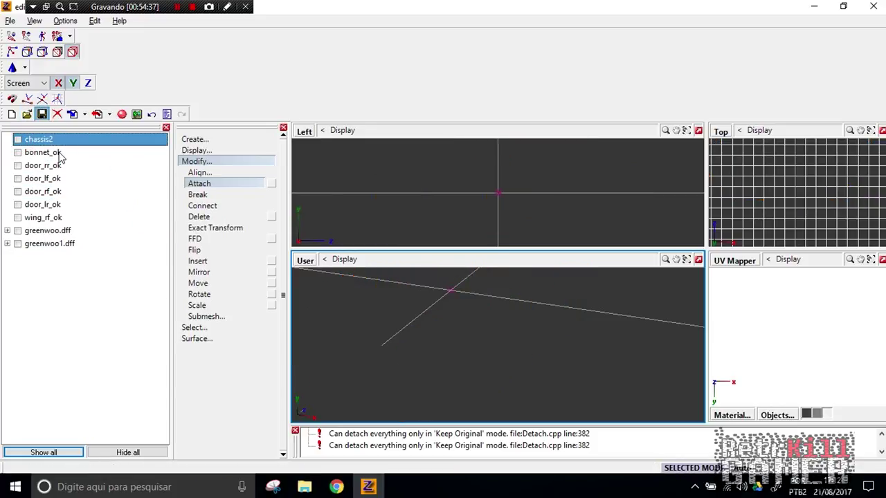
# - Show only the bonnet_ok mesh and duplicate it in place
pyautogui.click(18, 139)
pyautogui.click(18, 152)
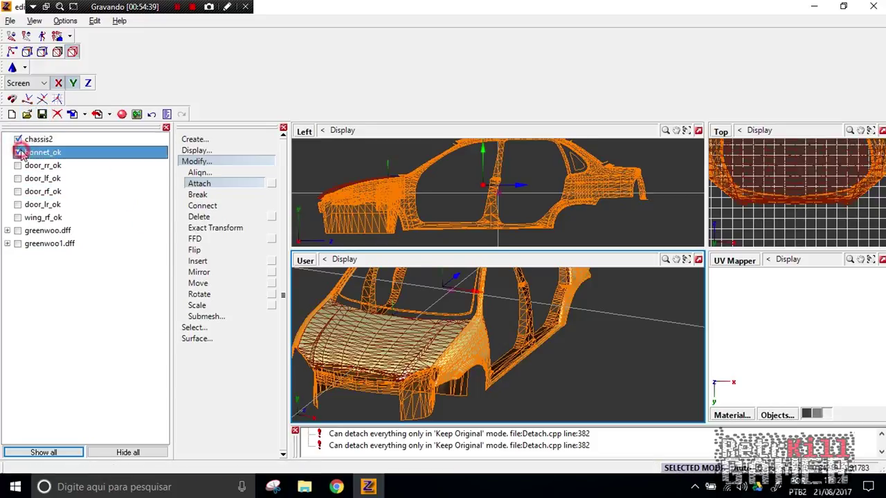
pyautogui.click(17, 140)
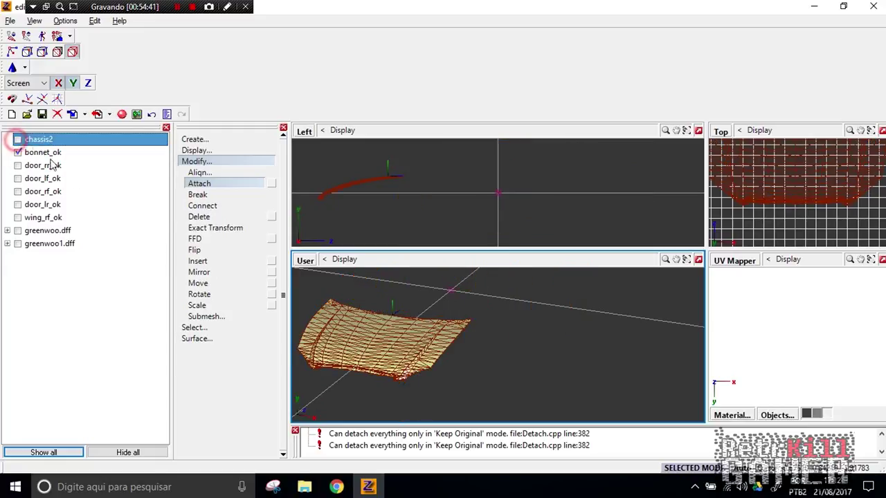
pyautogui.moveTo(504, 376); pyautogui.dragTo(457, 362)
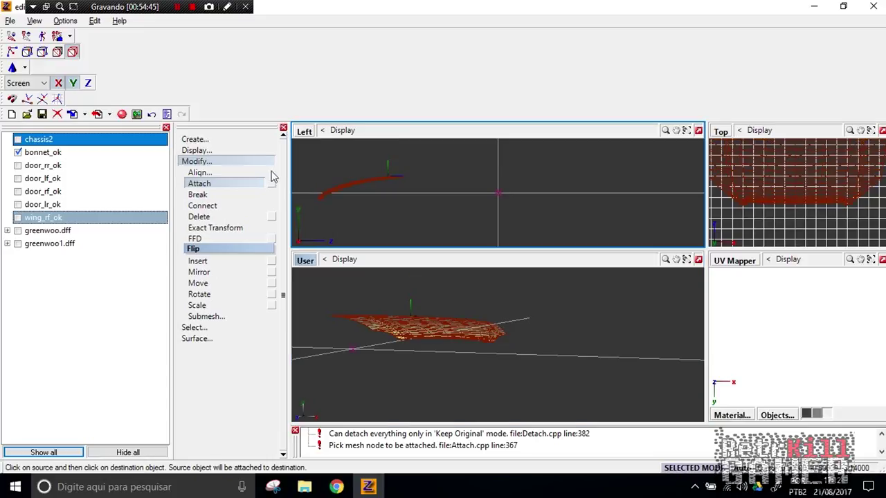
pyautogui.click(213, 139)
pyautogui.click(197, 150)
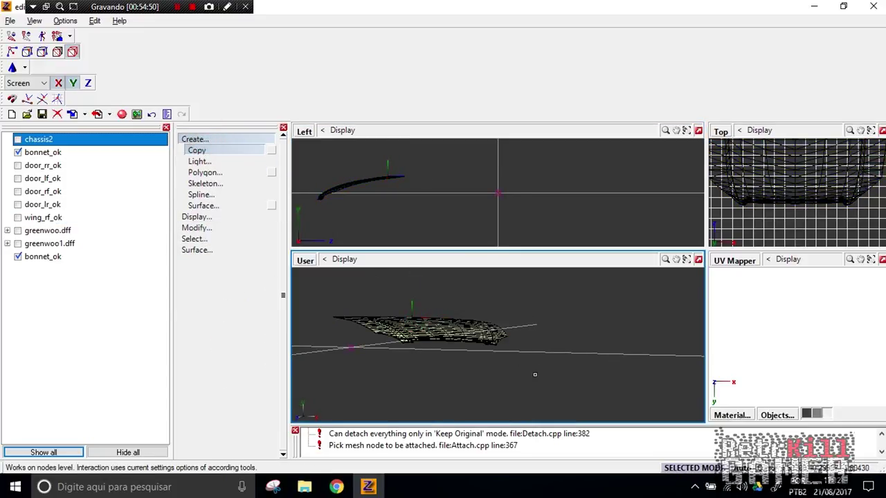
pyautogui.click(378, 230)
# - Lower one of the two bonnets slightly in the side view, with movement restricted to the Y axis
pyautogui.click(203, 140)
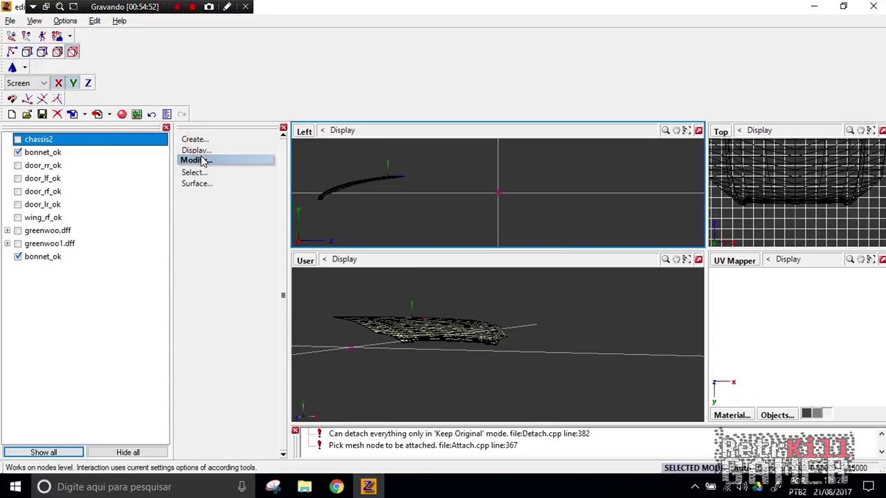
pyautogui.click(201, 160)
pyautogui.click(202, 283)
pyautogui.scroll(6, 308, 219)
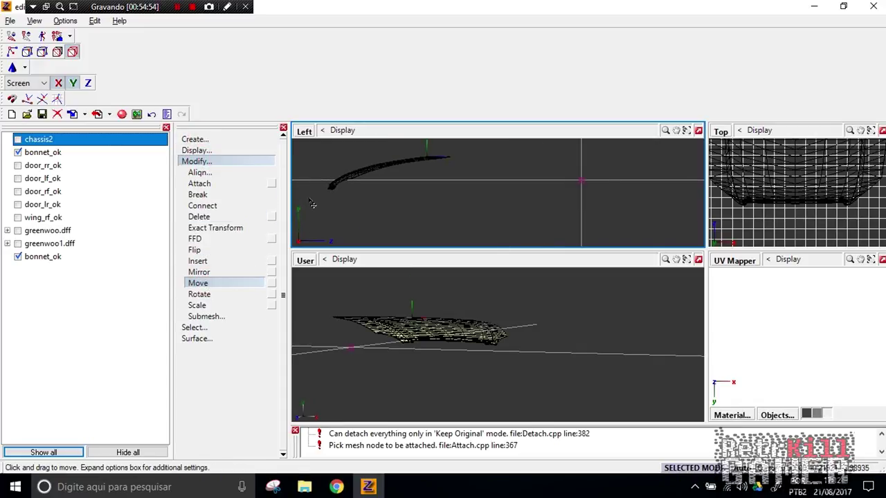
pyautogui.click(58, 83)
pyautogui.click(409, 177)
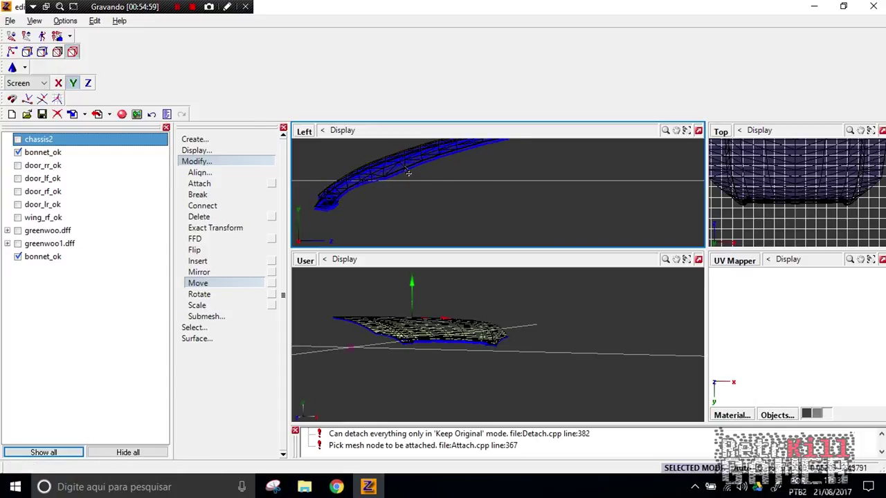
# - Nudge the lowered bonnet slightly further down, checking the spacing between both bonnets along the front edge
pyautogui.click(362, 368)
pyautogui.scroll(6, 361, 368)
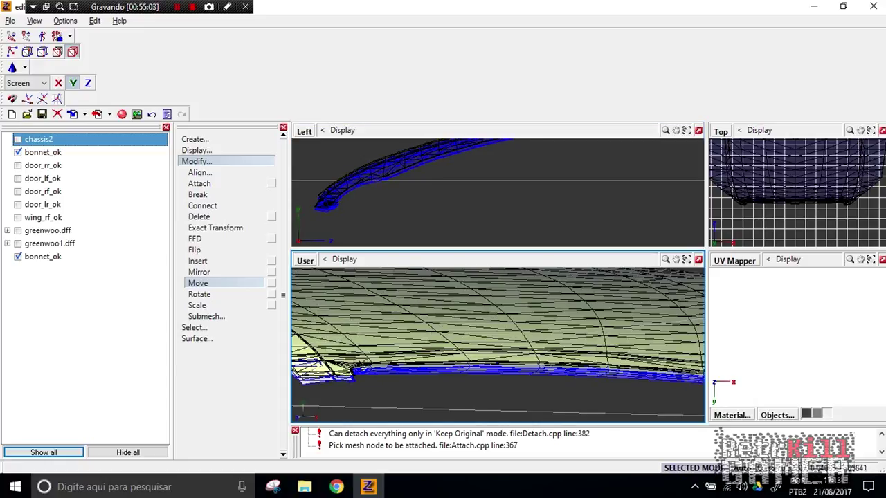
pyautogui.moveTo(361, 367); pyautogui.dragTo(395, 371, button='middle')
pyautogui.moveTo(375, 183); pyautogui.dragTo(380, 188)
pyautogui.scroll(-3, 595, 398)
pyautogui.moveTo(599, 403); pyautogui.dragTo(496, 382, button='middle')
pyautogui.press('Escape')
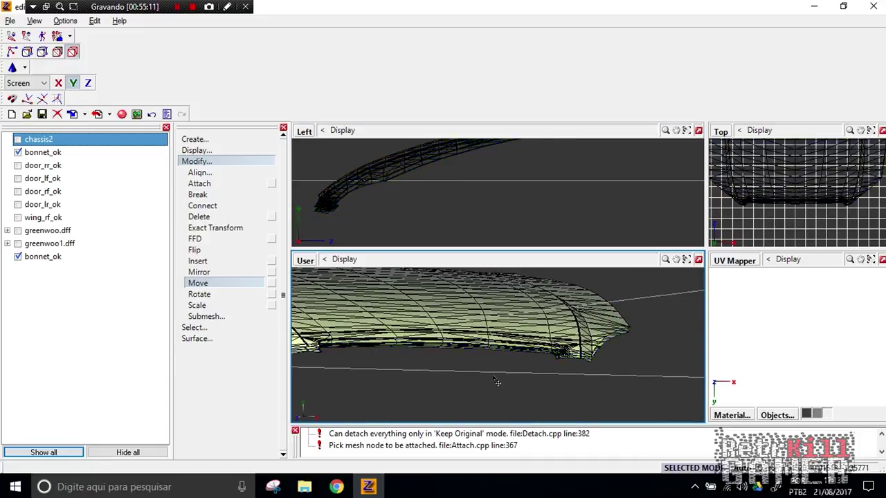
pyautogui.scroll(-2, 495, 381)
pyautogui.moveTo(443, 378); pyautogui.dragTo(480, 380, button='middle')
pyautogui.scroll(-2, 377, 191)
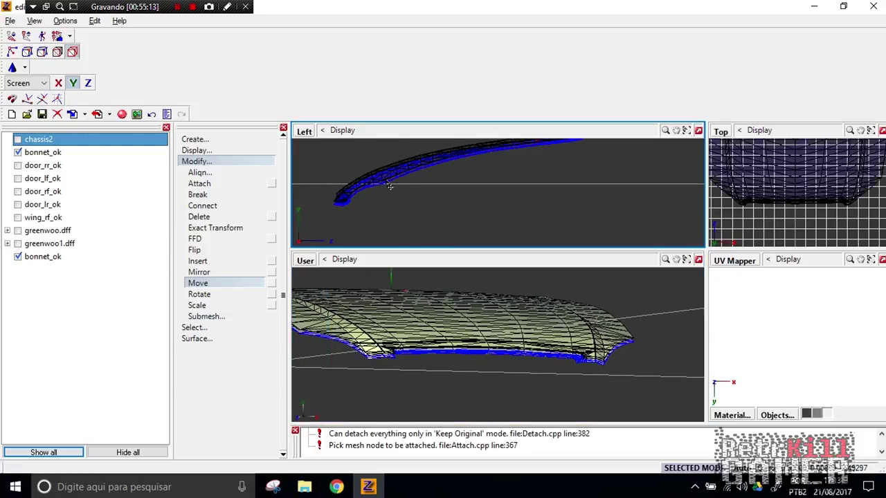
# - Invert the face orientation of the lowered bonnet and inspect it from underneath
pyautogui.rightClick(389, 187)
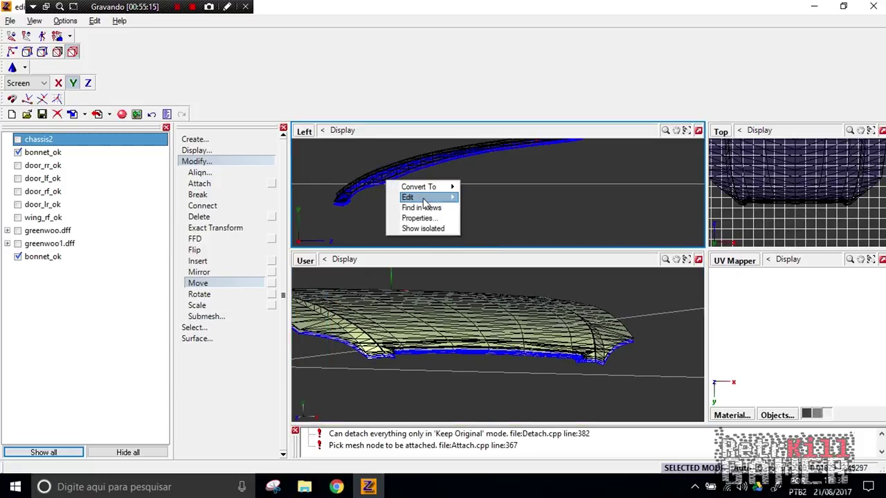
pyautogui.moveTo(425, 199)
pyautogui.click(478, 208)
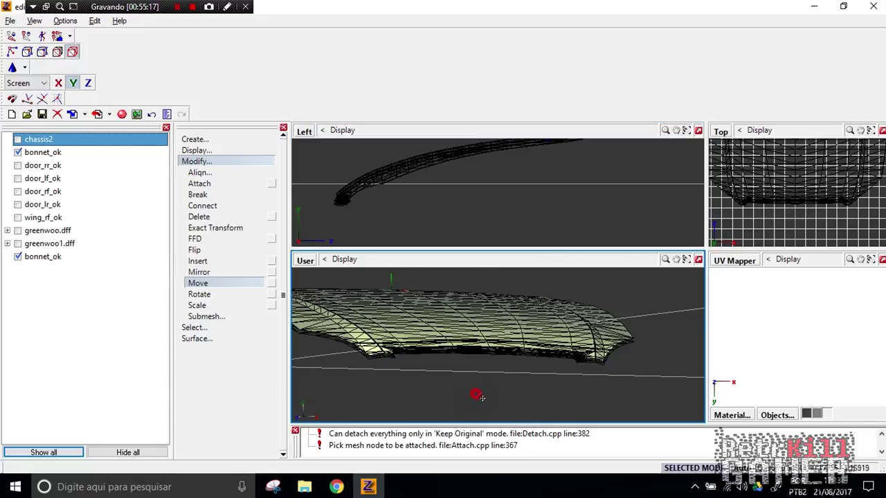
pyautogui.keyDown('alt'); pyautogui.moveTo(477, 395); pyautogui.dragTo(477, 378); pyautogui.keyUp('alt')
pyautogui.moveTo(483, 348); pyautogui.dragTo(478, 410, button='middle')
pyautogui.moveTo(436, 308); pyautogui.dragTo(426, 396, button='middle')
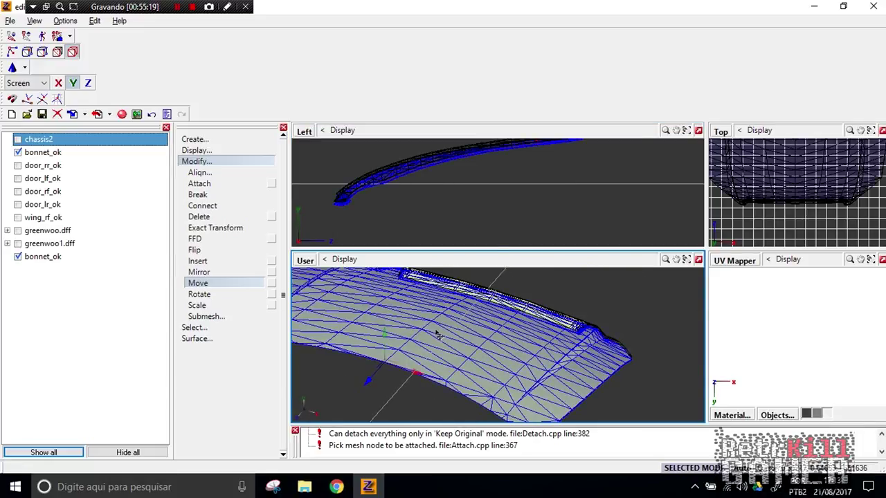
# - Compare the two bonnet_ok meshes, leave only the lowered, flipped one shown and save the scene
pyautogui.click(28, 153)
pyautogui.scroll(-4, 435, 326)
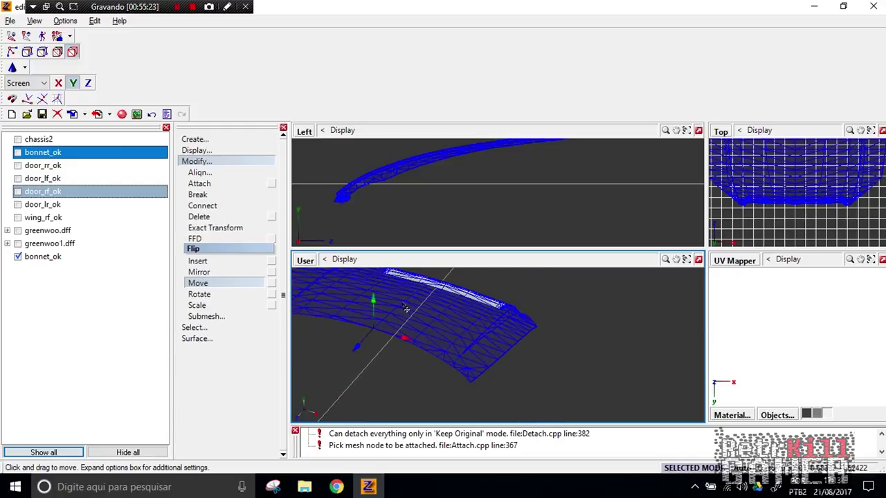
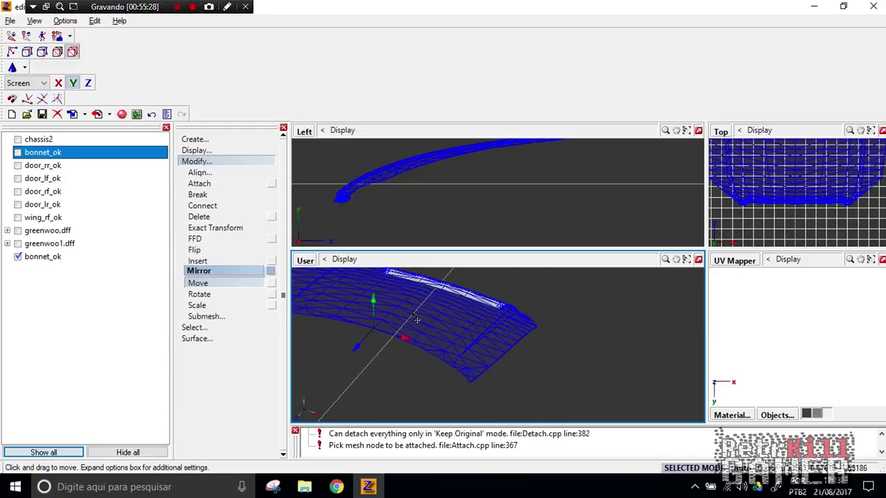
pyautogui.click(65, 256)
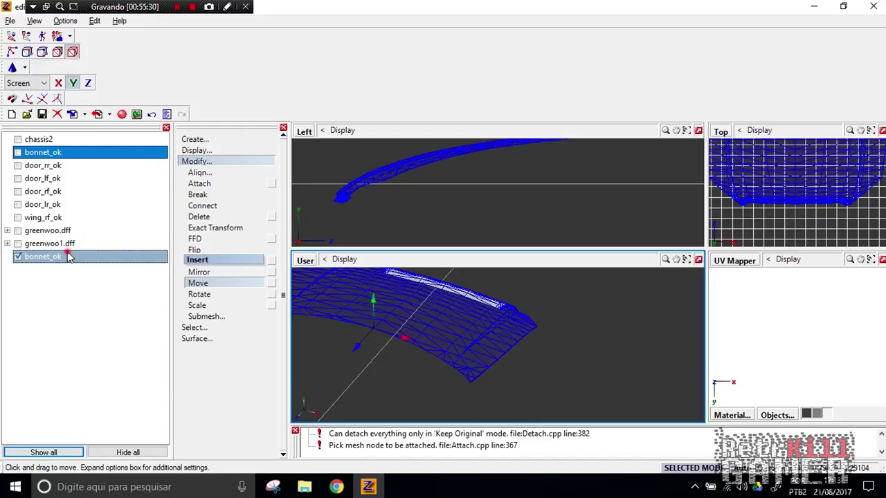
pyautogui.click(18, 152)
pyautogui.click(18, 257)
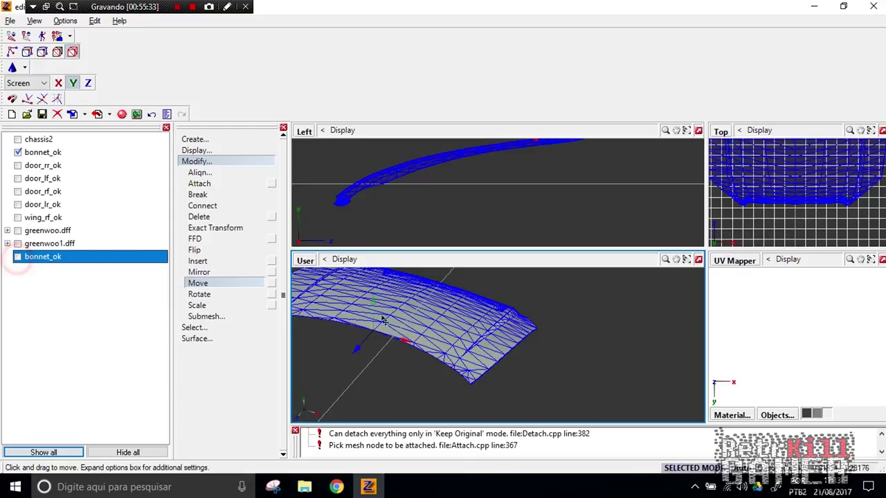
pyautogui.rightClick(431, 300)
pyautogui.click(41, 114)
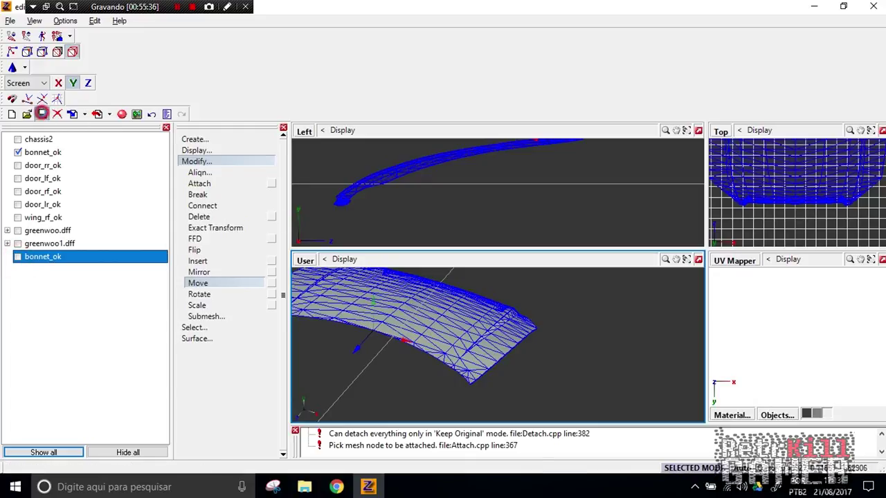
# - Assign the vehiclegeneric256 [env:9,spec,trans] material to the lowered bonnet and view its whole underside
pyautogui.rightClick(429, 303)
pyautogui.click(453, 340)
pyautogui.click(617, 277)
pyautogui.click(614, 269)
pyautogui.click(615, 268)
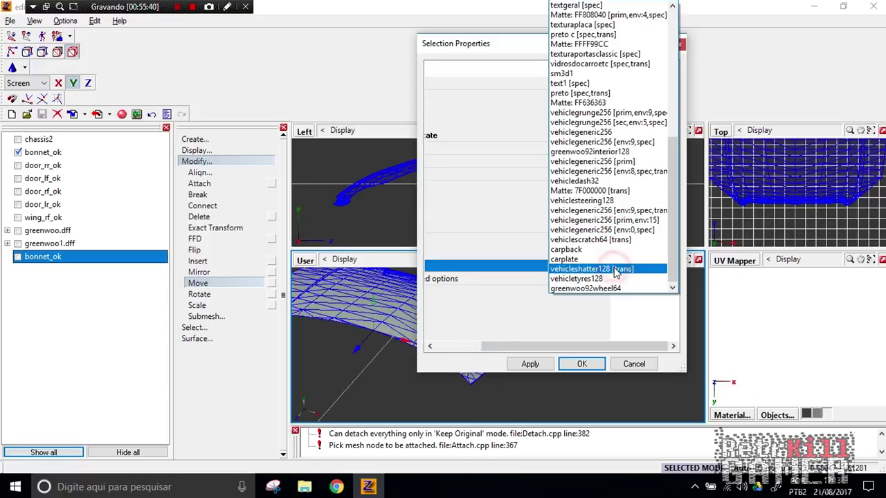
pyautogui.click(621, 221)
pyautogui.click(580, 364)
pyautogui.moveTo(552, 355); pyautogui.dragTo(593, 356, button='middle')
pyautogui.click(187, 161)
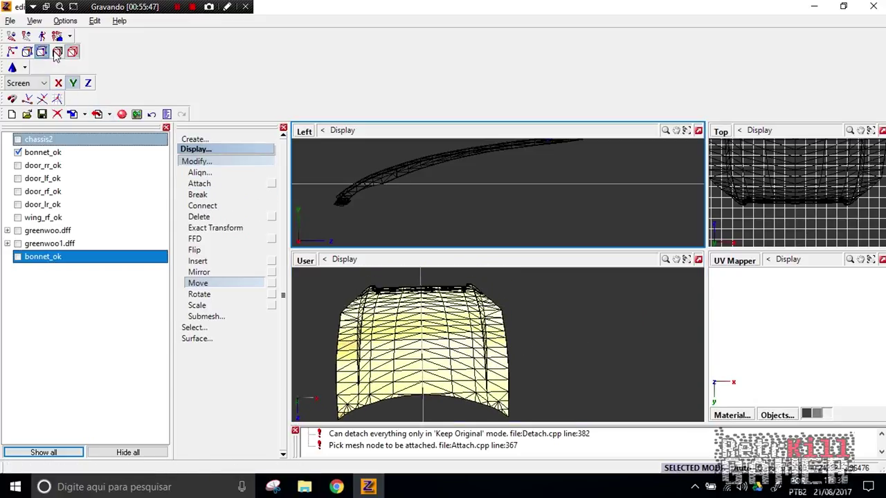
# - Select all polygons of one half of the shown bonnet_ok, up to its centre line, with a rectangular selection
pyautogui.click(432, 351)
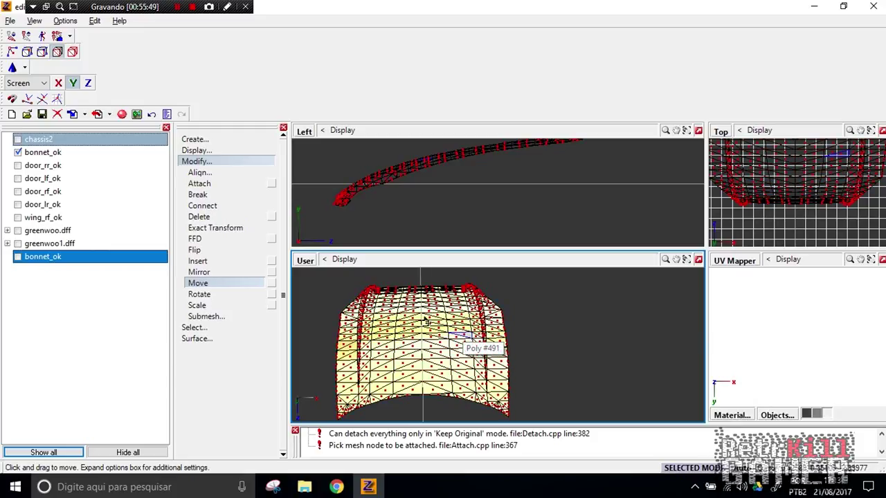
pyautogui.click(202, 204)
pyautogui.click(198, 162)
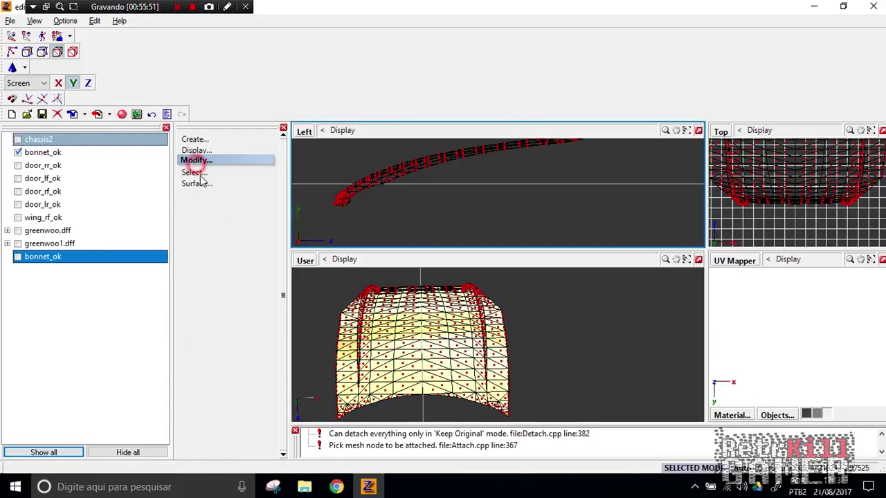
pyautogui.click(196, 173)
pyautogui.click(219, 282)
pyautogui.click(194, 183)
pyautogui.click(197, 173)
pyautogui.click(197, 172)
pyautogui.click(205, 260)
pyautogui.click(198, 250)
pyautogui.click(204, 259)
pyautogui.click(566, 293)
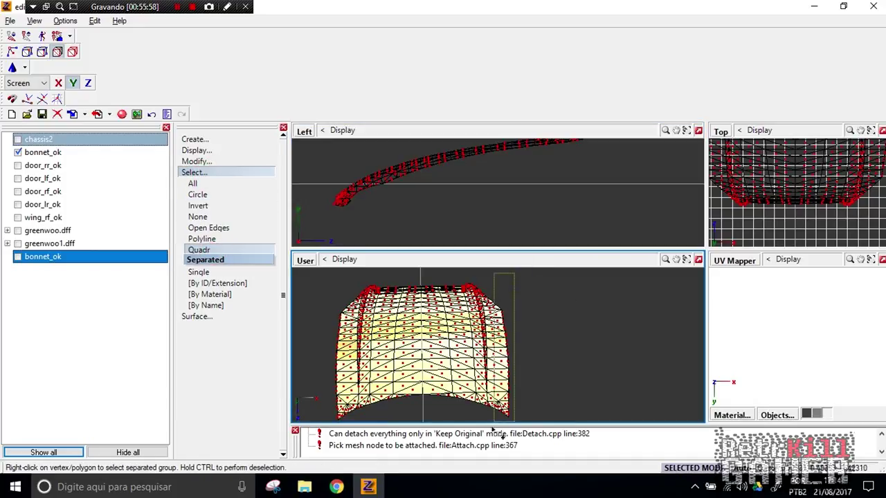
pyautogui.moveTo(424, 424); pyautogui.dragTo(423, 420)
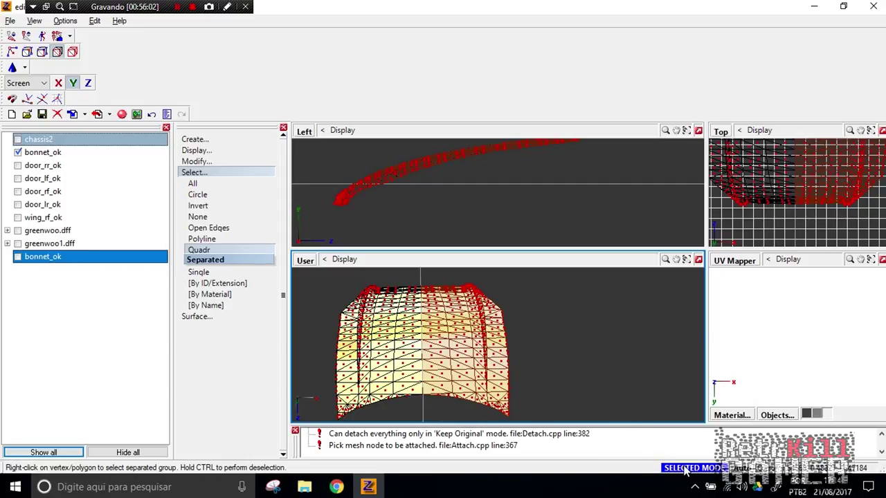
# - Detach the selected half of the bonnet into a separate object
pyautogui.click(228, 171)
pyautogui.click(215, 160)
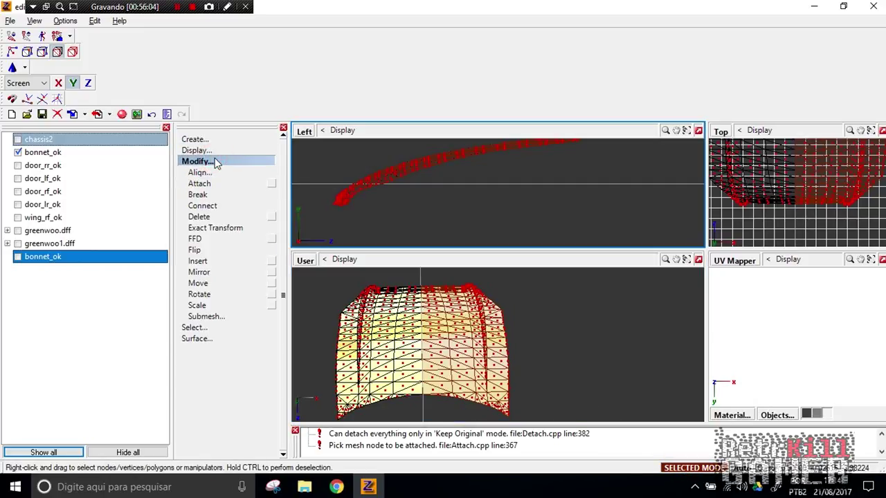
pyautogui.click(219, 316)
pyautogui.click(220, 361)
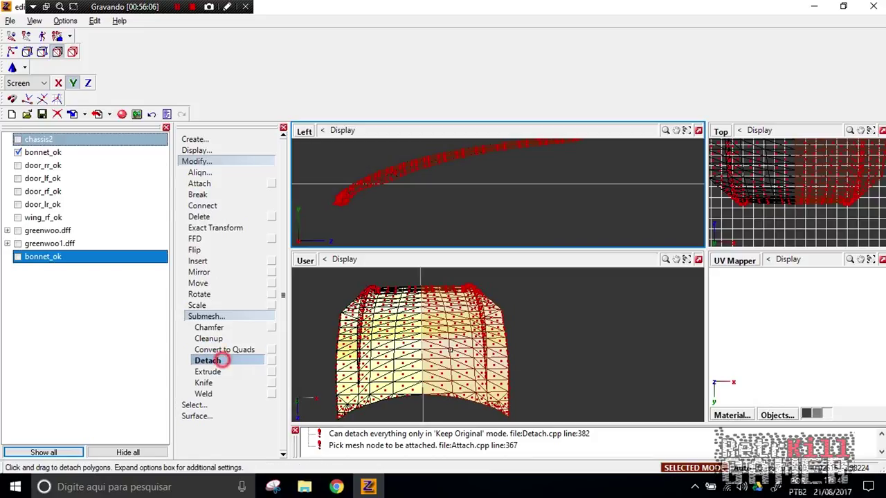
pyautogui.click(21, 269)
pyautogui.click(19, 271)
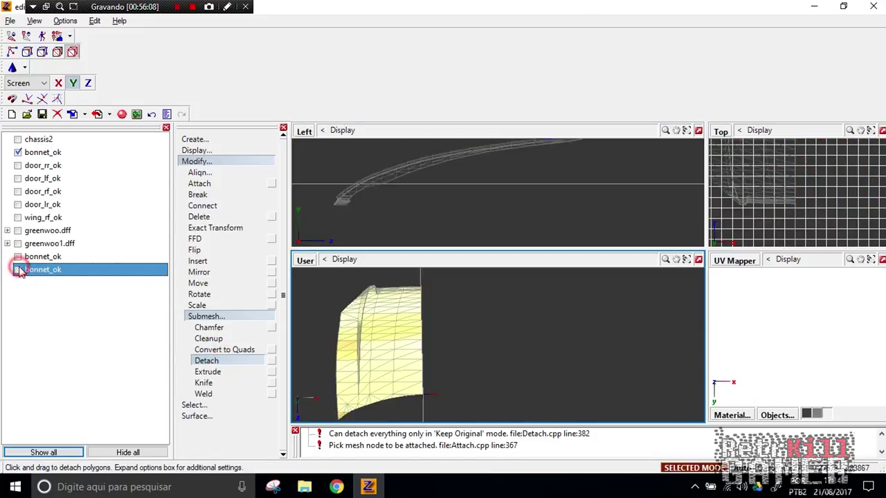
# - Identify the remaining and detached halves among the bonnet_ok objects and show the detached half beside the remaining one
pyautogui.keyDown('ctrl'); pyautogui.click(140, 257); pyautogui.keyUp('ctrl')
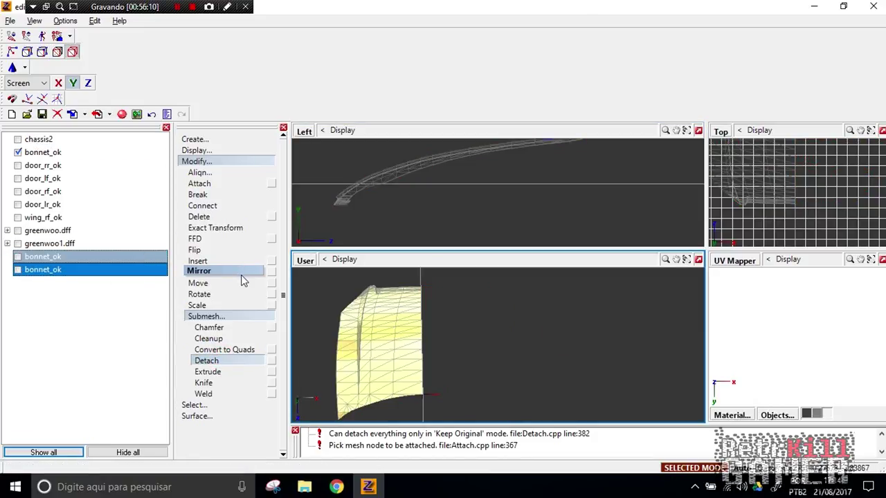
pyautogui.click(247, 276)
pyautogui.click(17, 154)
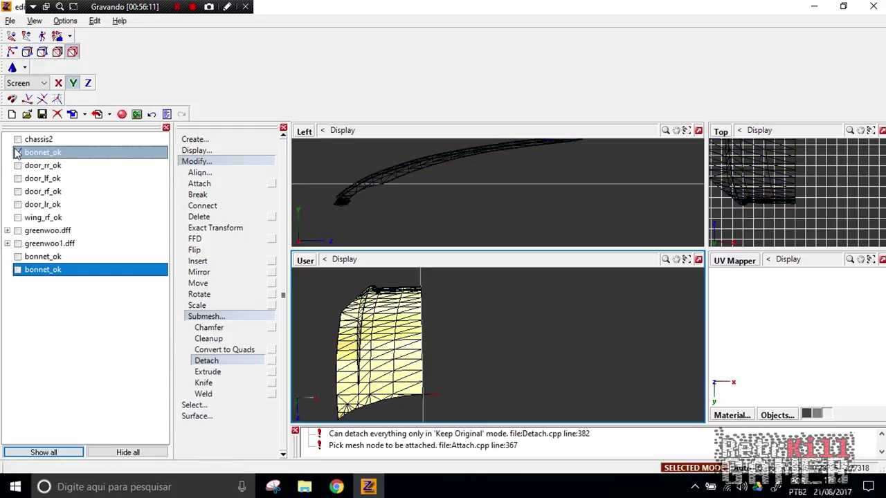
pyautogui.click(18, 152)
pyautogui.click(17, 152)
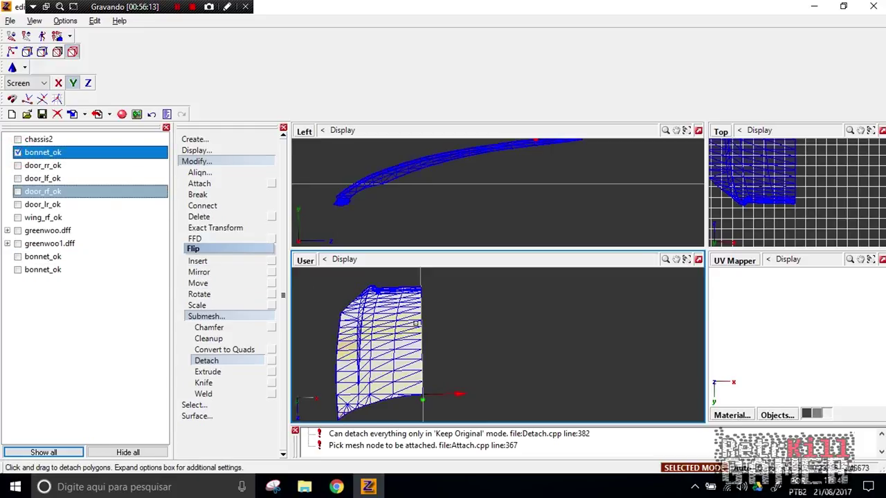
pyautogui.click(36, 271)
pyautogui.click(22, 272)
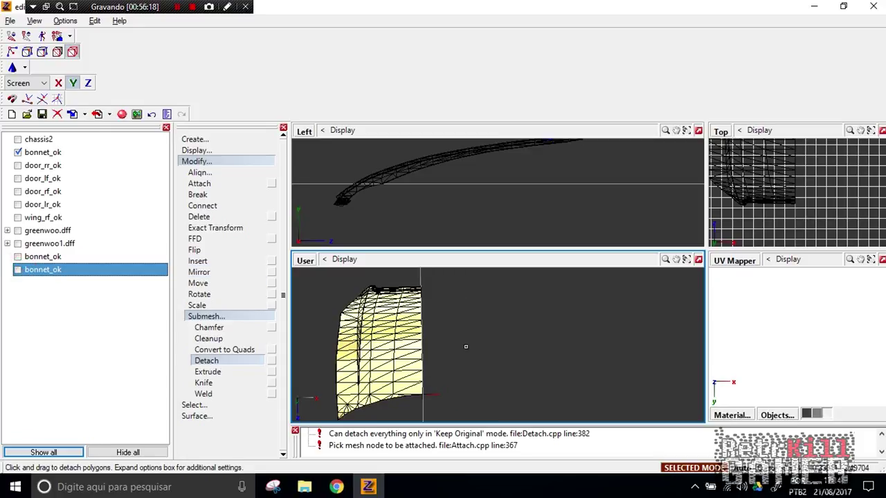
pyautogui.click(15, 270)
pyautogui.click(17, 270)
pyautogui.click(197, 281)
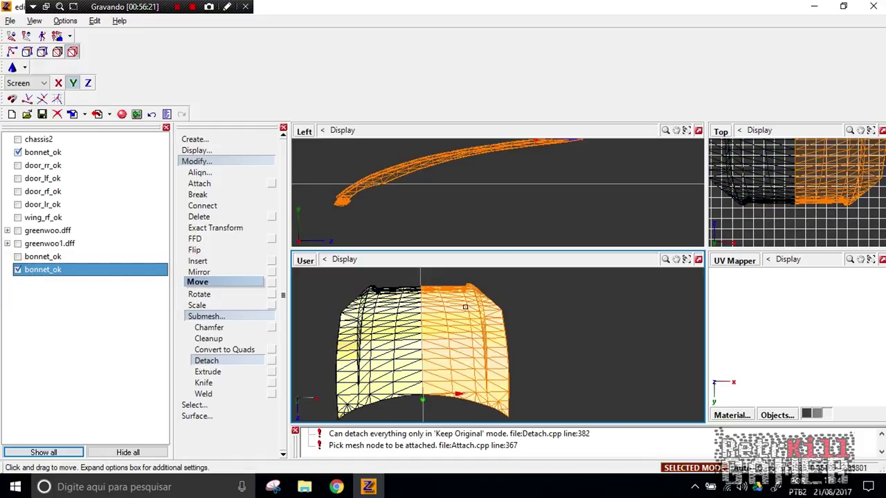
# - Create UV mapping on channel 1 for the detached half from the top viewport's XY and load its material's texture in the UV Mapper
pyautogui.click(202, 162)
pyautogui.click(207, 182)
pyautogui.click(217, 206)
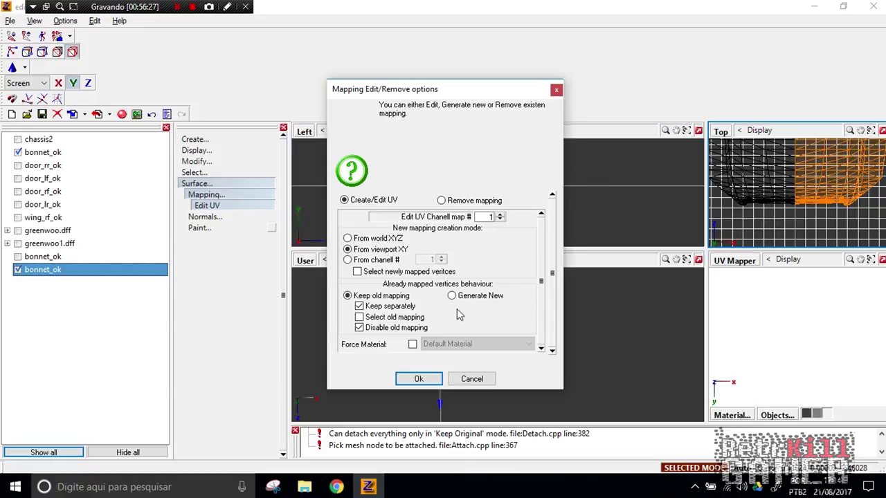
pyautogui.click(418, 378)
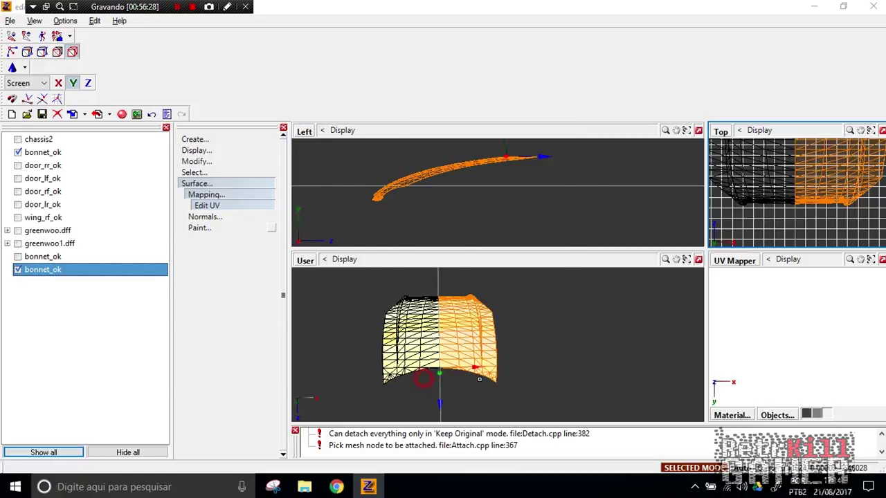
pyautogui.click(732, 415)
pyautogui.doubleClick(755, 297)
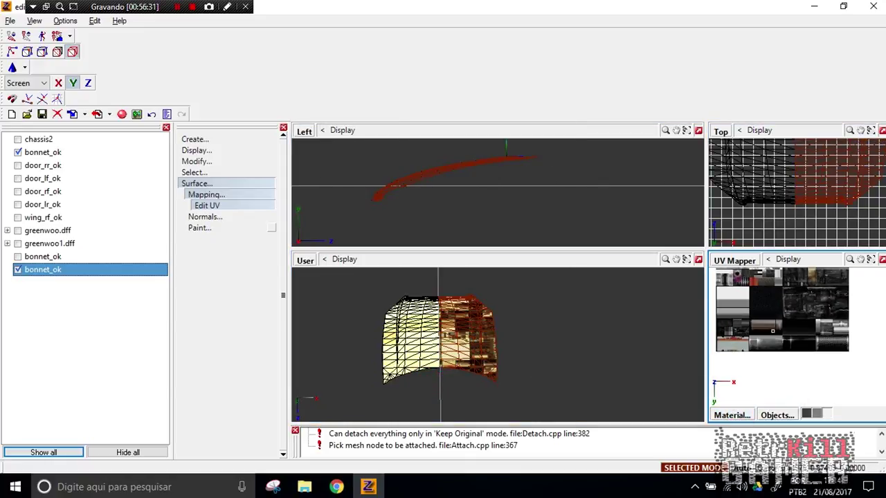
# - Try scaling the detached half's whole UV layout along the vertical axis only, and undo it
pyautogui.click(196, 183)
pyautogui.click(196, 161)
pyautogui.click(201, 304)
pyautogui.click(208, 305)
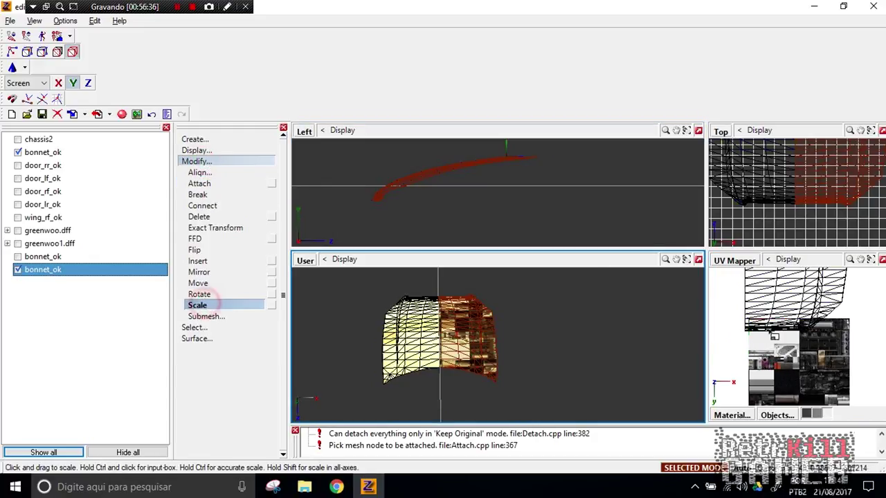
pyautogui.scroll(-3, 809, 290)
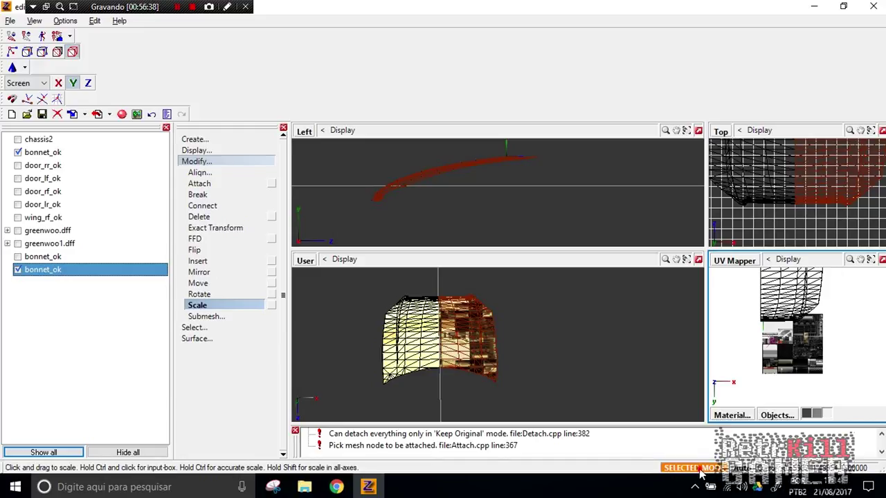
pyautogui.moveTo(819, 299); pyautogui.dragTo(790, 368)
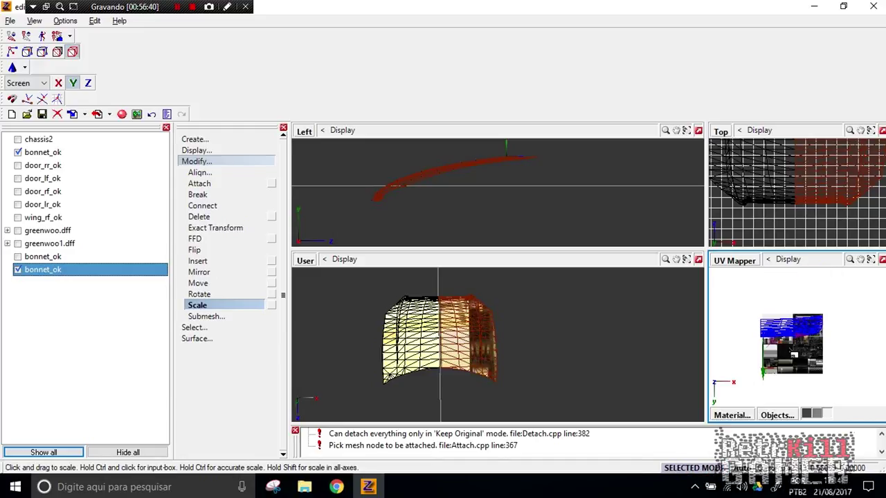
pyautogui.click(109, 153)
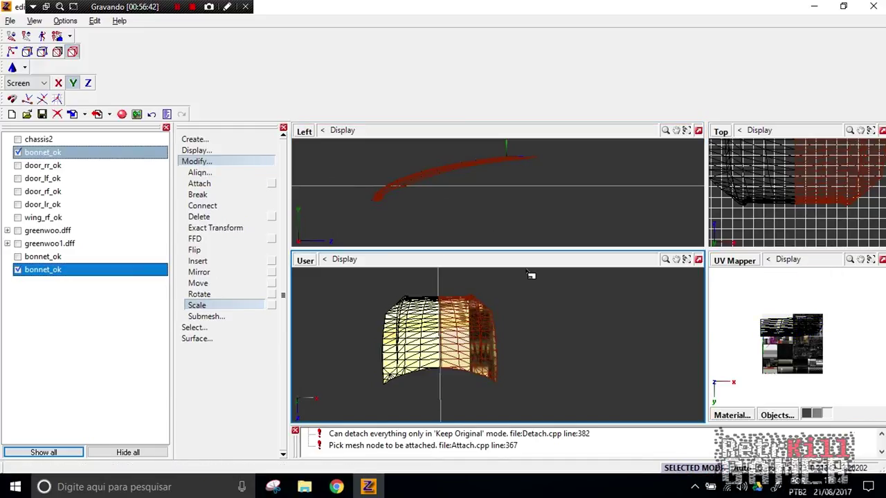
pyautogui.hotkey('ctrl', 'z')
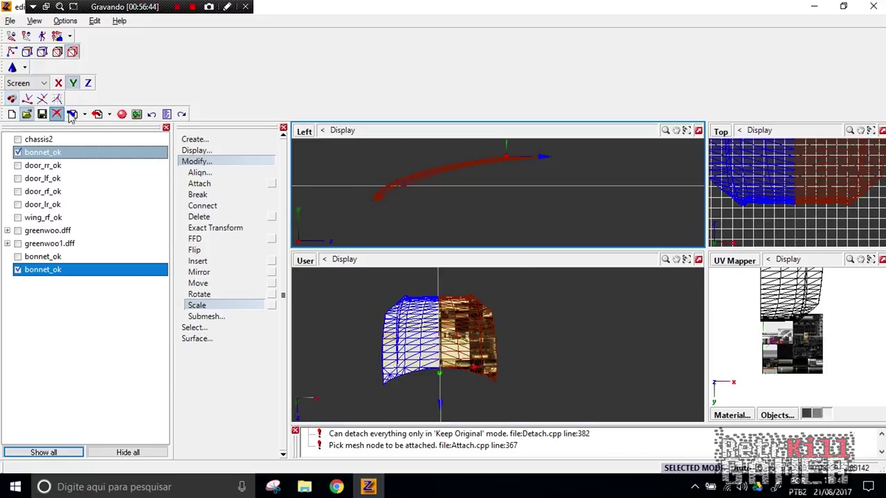
# - Shrink the detached half's UV layout along both X and Y and move it over the light panel area of the texture
pyautogui.hotkey('ctrl', 'y')
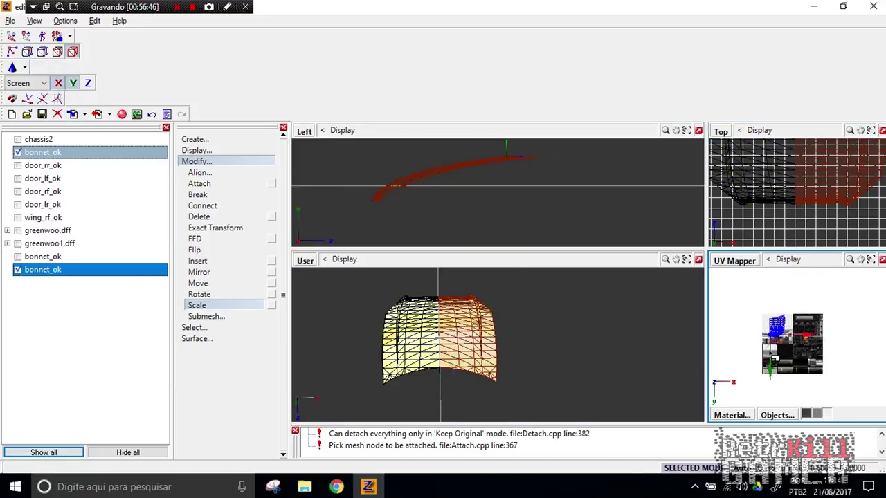
pyautogui.scroll(10, 777, 339)
pyautogui.moveTo(765, 309); pyautogui.dragTo(746, 364)
pyautogui.click(201, 283)
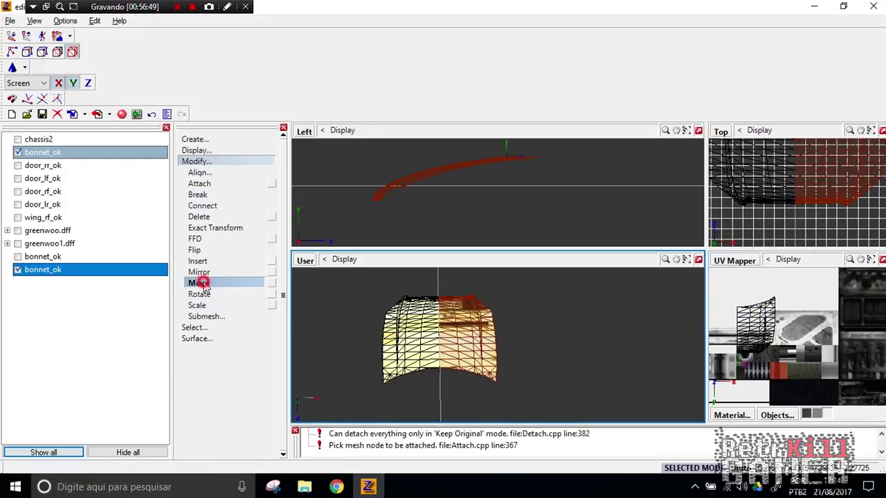
pyautogui.moveTo(781, 331); pyautogui.dragTo(826, 324)
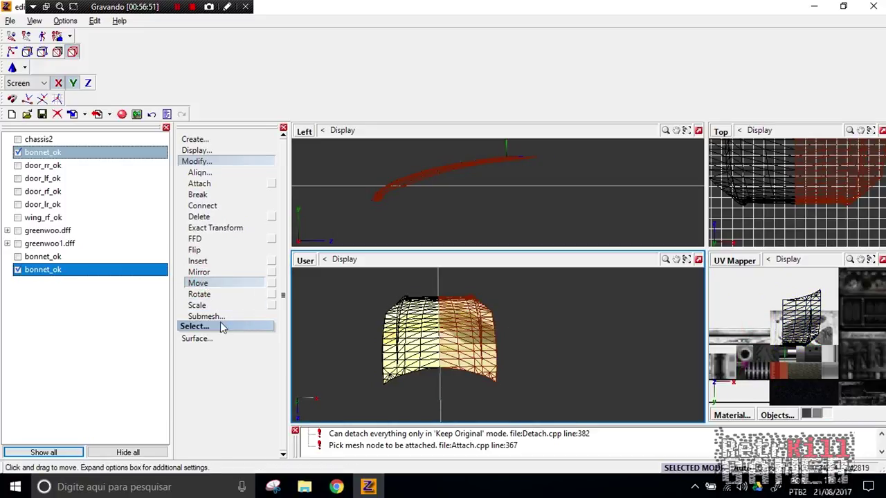
# - Rotate the UV layout about a quarter turn and move it back over the light panel in the texture
pyautogui.click(198, 305)
pyautogui.click(366, 295)
pyautogui.click(199, 293)
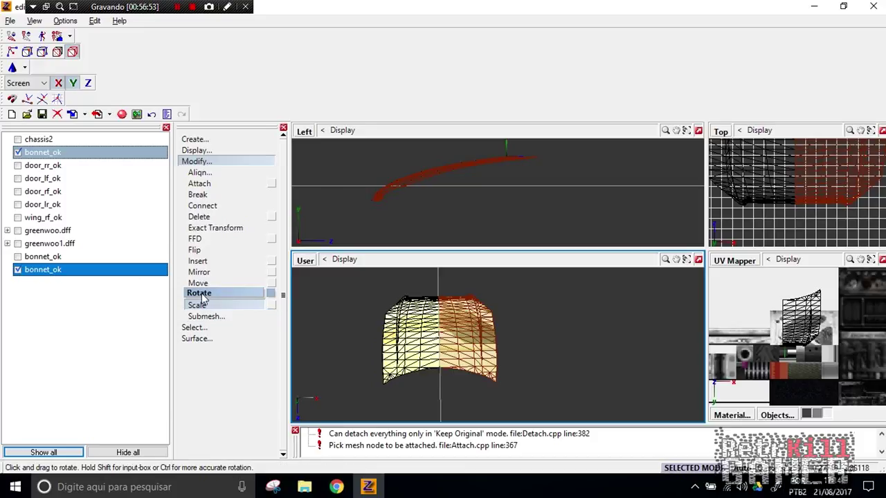
pyautogui.click(813, 304)
pyautogui.moveTo(779, 322); pyautogui.dragTo(755, 357)
pyautogui.moveTo(722, 408); pyautogui.dragTo(720, 448)
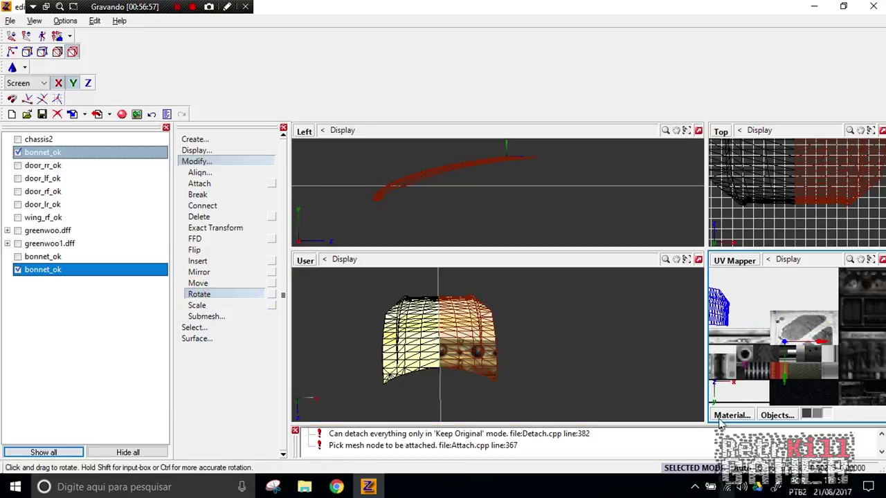
pyautogui.click(197, 283)
pyautogui.moveTo(757, 284); pyautogui.dragTo(826, 333)
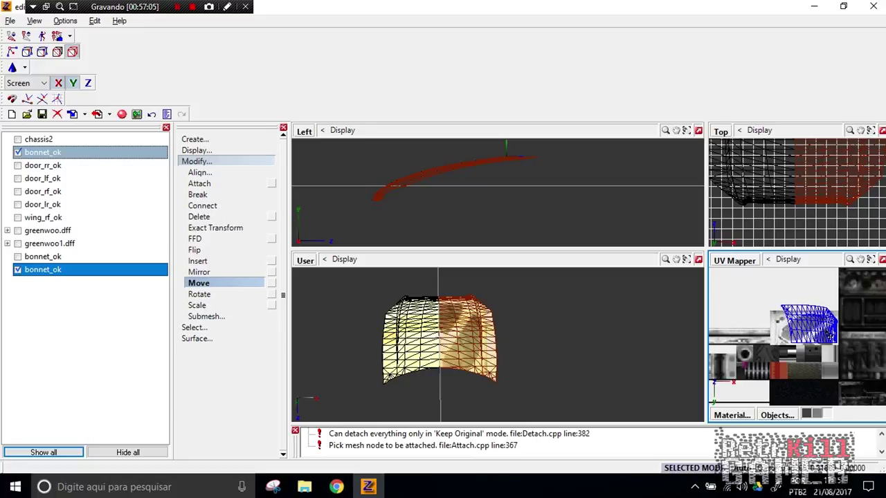
# - Widen the rotated UV layout along X, then reduce its height slightly along Y
pyautogui.click(197, 305)
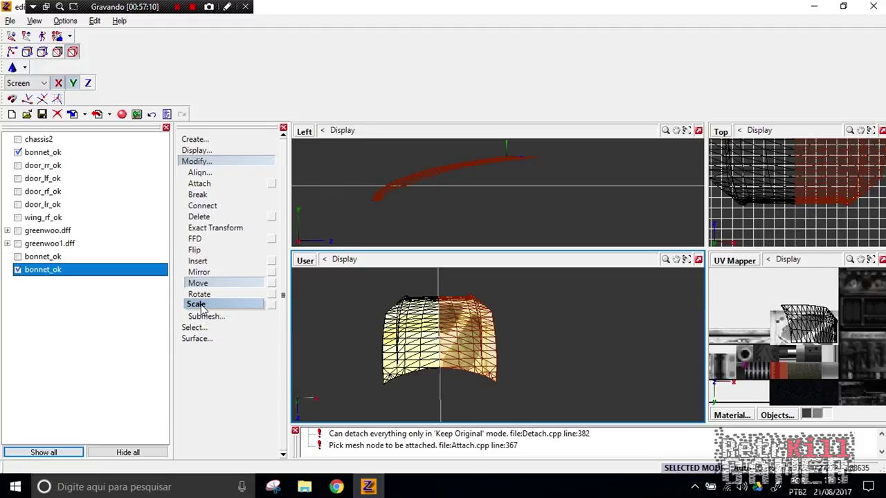
pyautogui.click(199, 294)
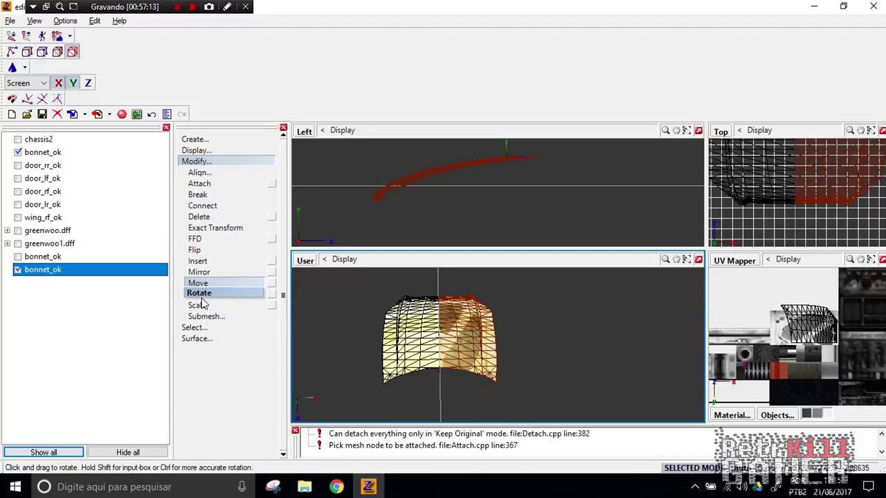
pyautogui.click(202, 303)
pyautogui.click(73, 83)
pyautogui.moveTo(798, 302); pyautogui.dragTo(803, 250)
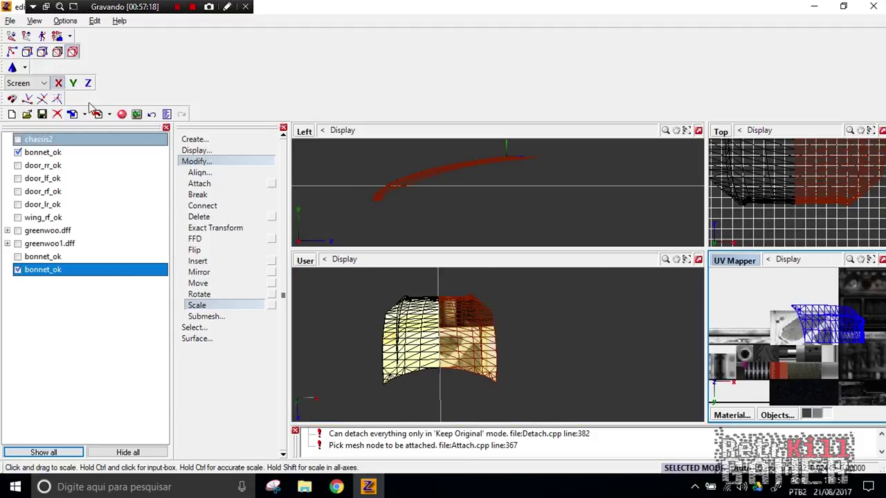
pyautogui.click(860, 322)
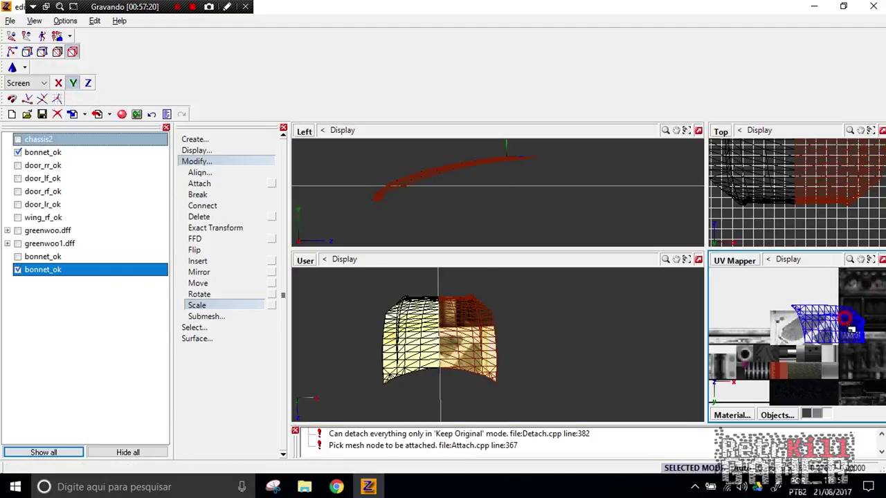
# - Move the resized UV layout along X and Y so it lies over the light panel, clear of the dark texture area
pyautogui.click(218, 283)
pyautogui.click(588, 318)
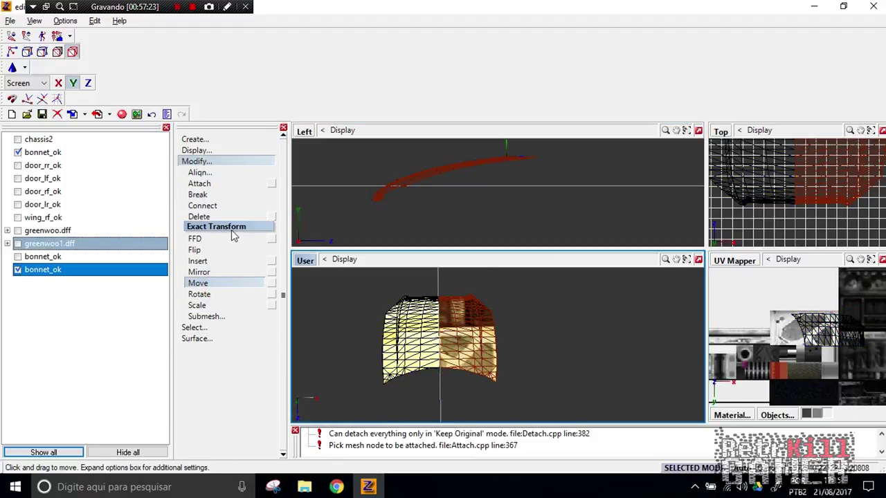
pyautogui.click(841, 353)
pyautogui.moveTo(848, 335); pyautogui.dragTo(822, 337)
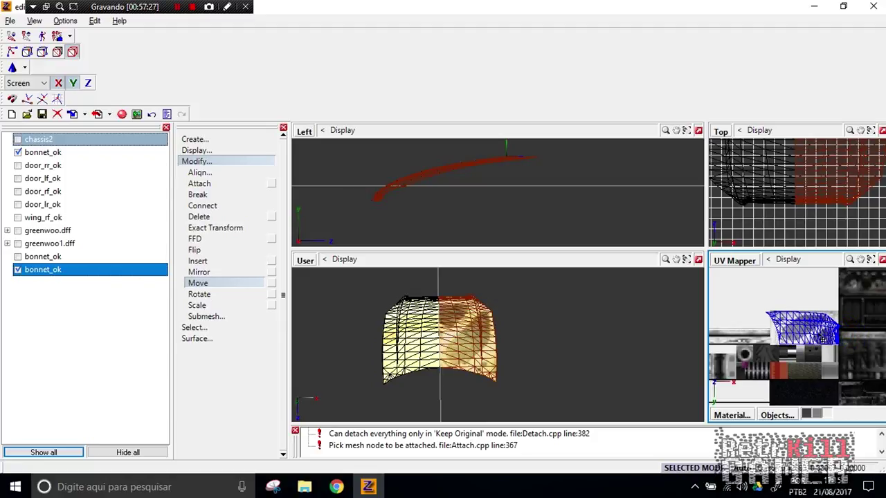
# - Examine the textured bonnet half from an angle and compare it with its UV layout
pyautogui.moveTo(608, 359)
pyautogui.mouseDown(button='middle')
pyautogui.moveTo(614, 340)
pyautogui.moveTo(624, 349)
pyautogui.mouseUp(button='middle')
pyautogui.click(441, 294)
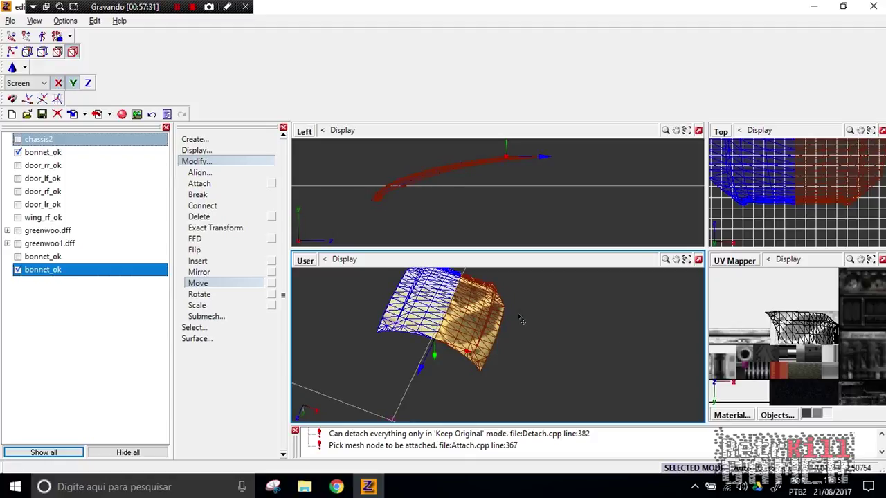
pyautogui.click(740, 298)
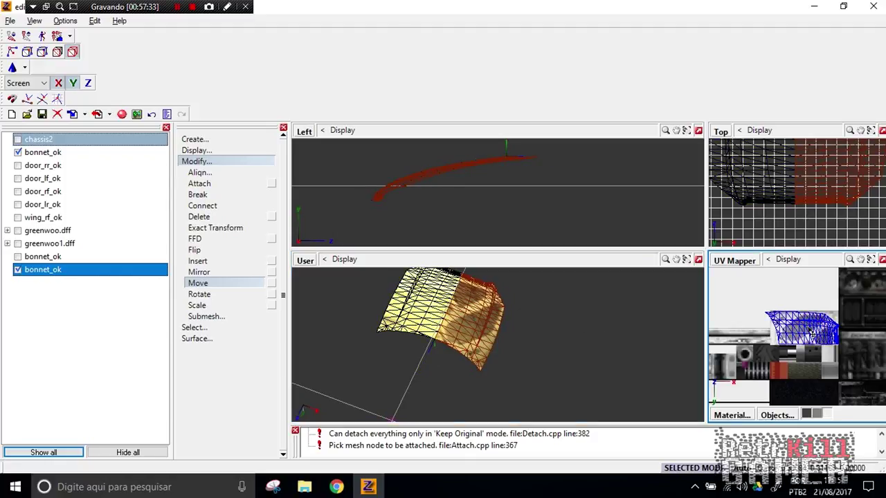
pyautogui.click(597, 339)
pyautogui.click(454, 306)
pyautogui.click(542, 317)
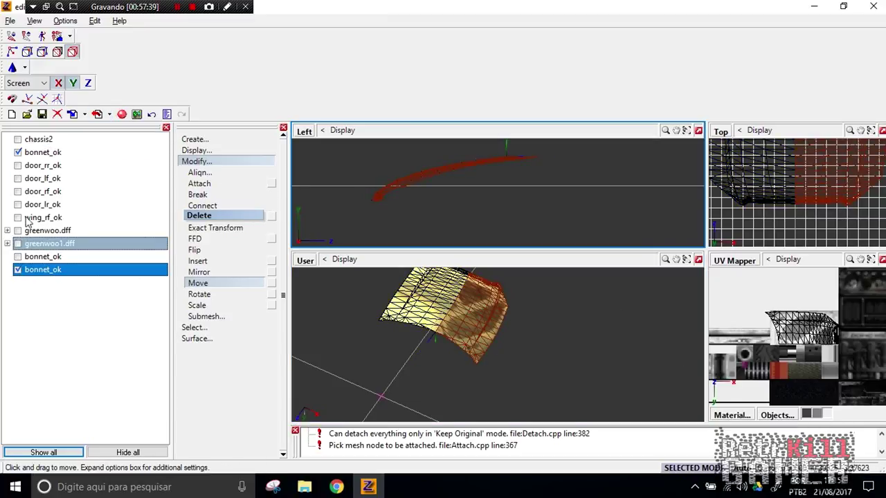
# - Generate new UV mapping on channel 1 for the visible bonnet half not yet textured, using the Top view's viewport XY
pyautogui.click(17, 166)
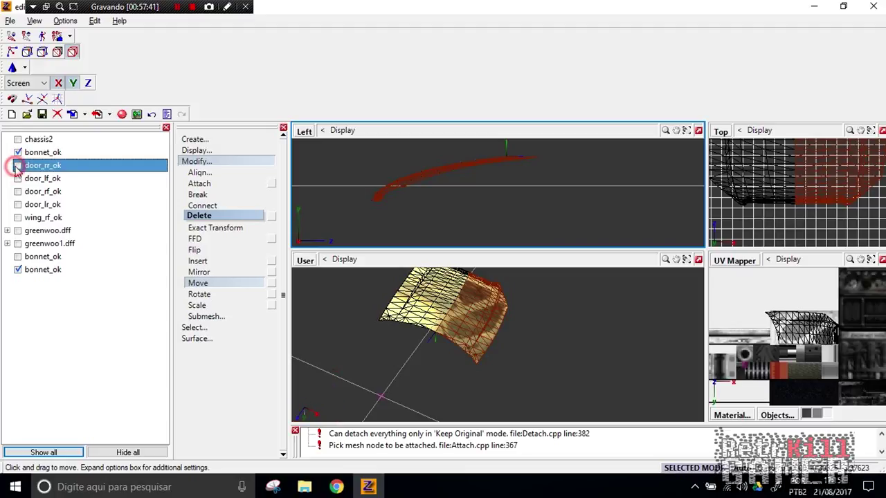
pyautogui.click(17, 166)
pyautogui.click(18, 270)
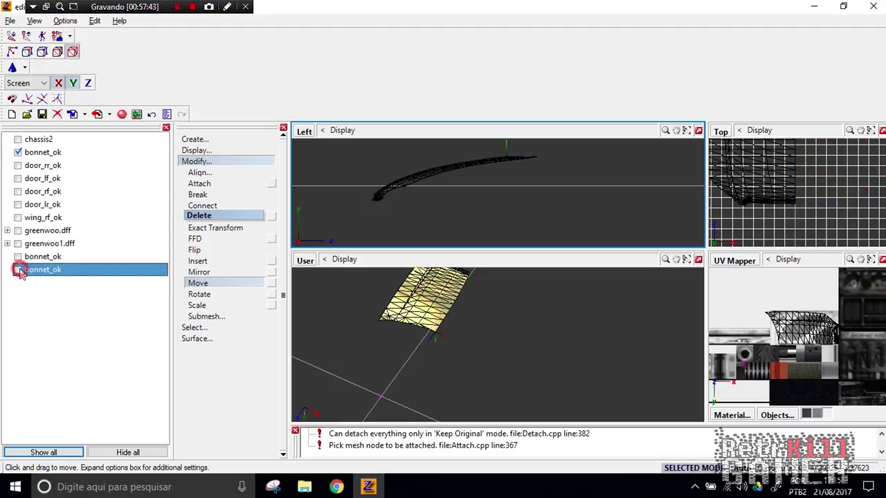
pyautogui.click(18, 270)
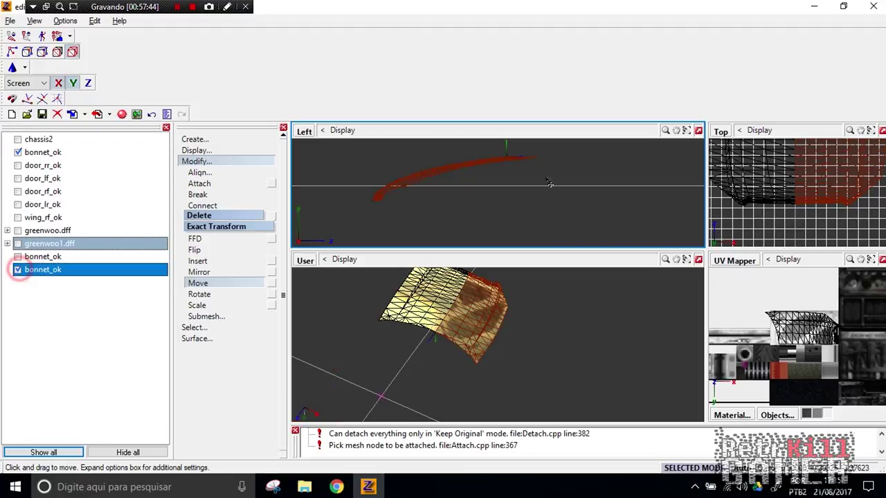
pyautogui.click(189, 161)
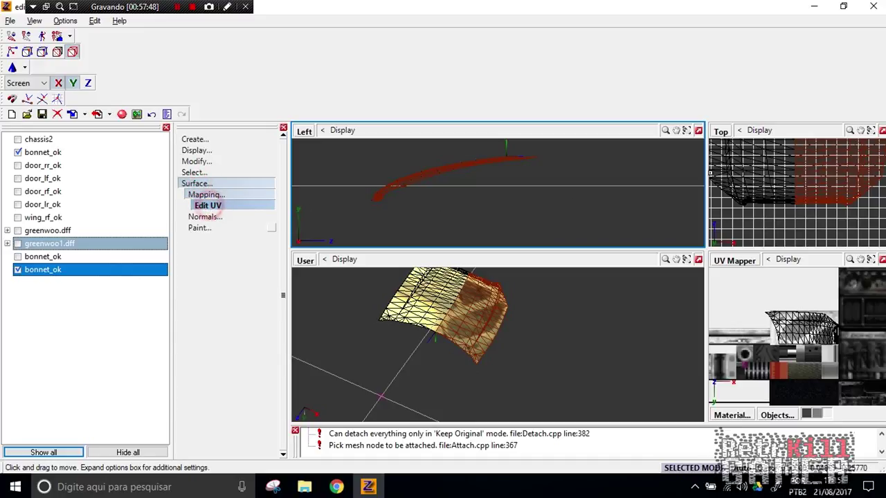
pyautogui.click(208, 206)
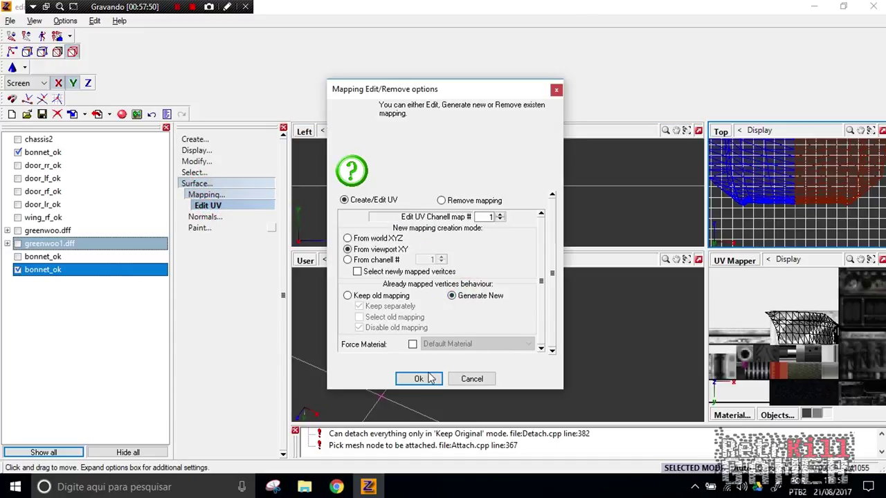
pyautogui.click(429, 378)
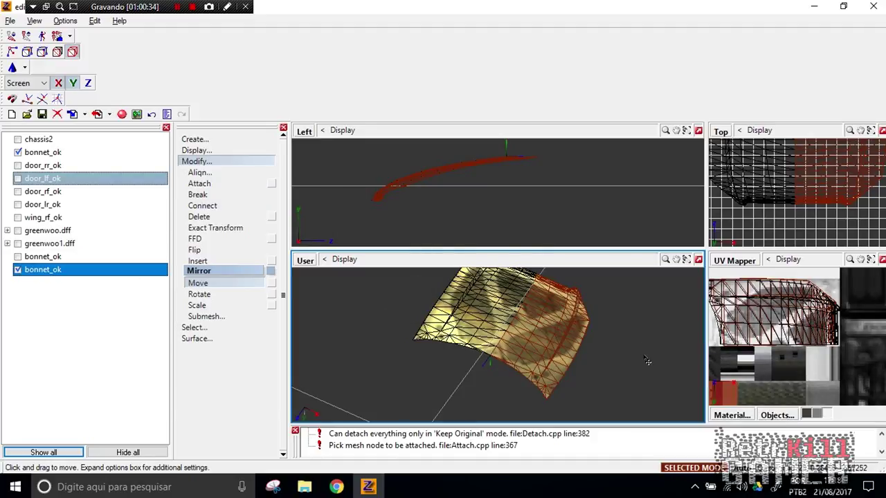
# - Attach the two textured inner bonnet halves to each other as a single mesh
pyautogui.scroll(-2, 649, 361)
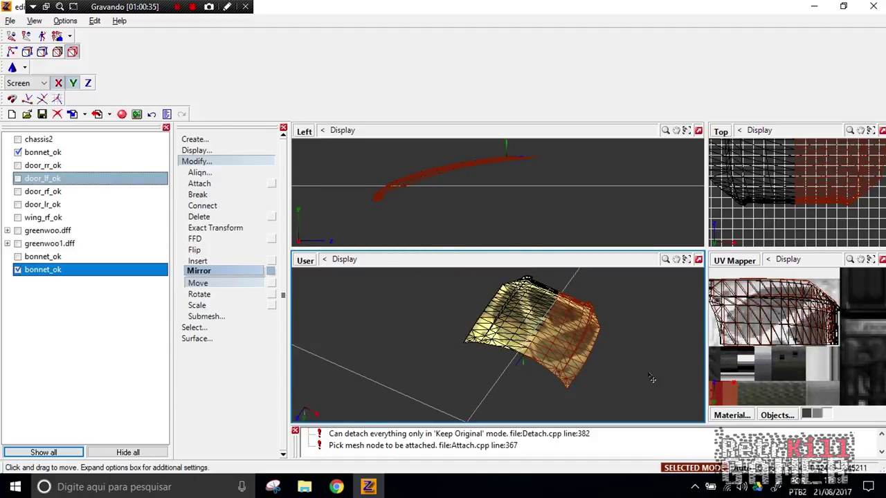
pyautogui.moveTo(676, 343); pyautogui.dragTo(650, 424, button='middle')
pyautogui.moveTo(623, 354)
pyautogui.mouseDown(button='middle')
pyautogui.moveTo(631, 367)
pyautogui.moveTo(609, 373)
pyautogui.moveTo(602, 360)
pyautogui.moveTo(630, 397)
pyautogui.mouseUp(button='middle')
pyautogui.click(200, 183)
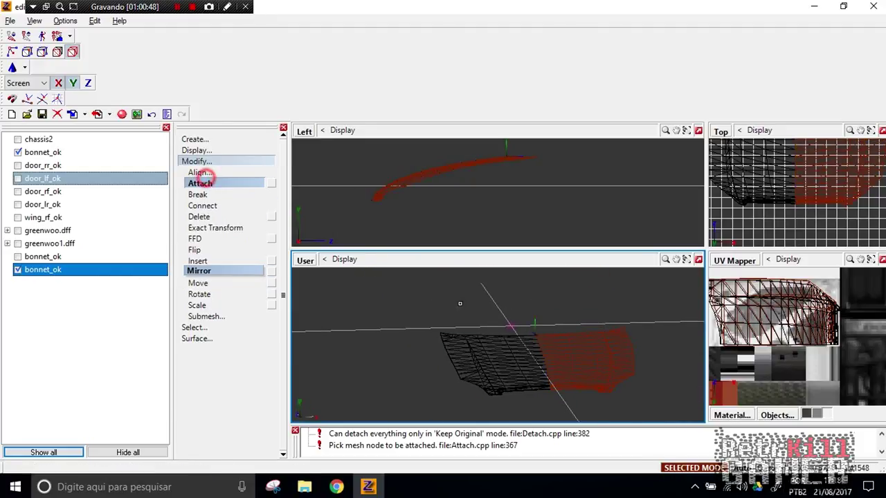
pyautogui.click(578, 353)
pyautogui.click(524, 367)
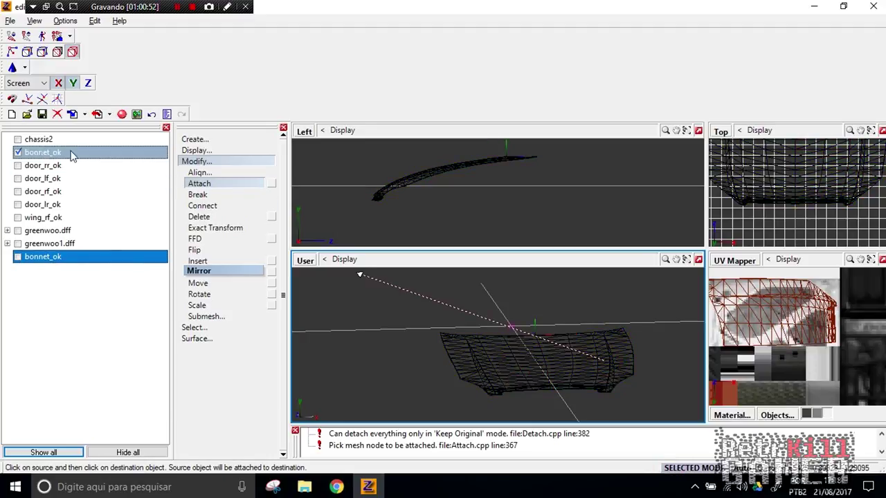
# - Attach the joined inner bonnet and the outer bonnet to each other, and place the combined bonnet_ok below wing_rf_ok in the object list
pyautogui.click(18, 152)
pyautogui.click(17, 256)
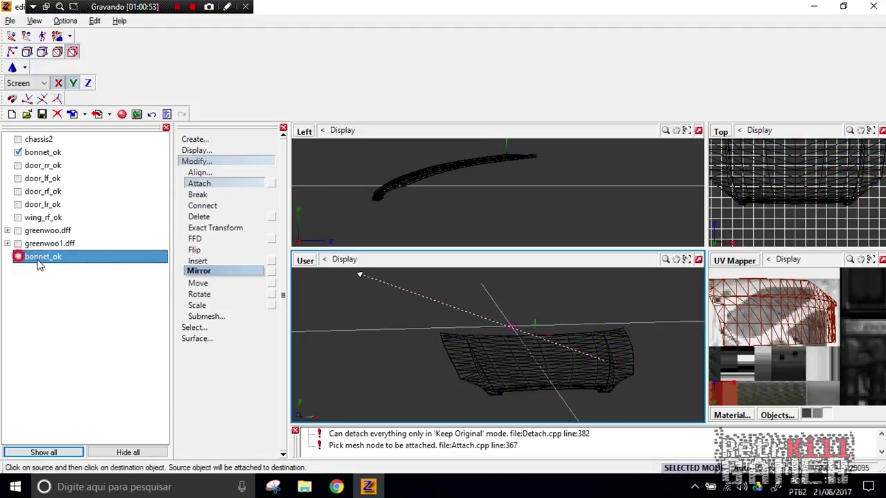
pyautogui.click(198, 293)
pyautogui.click(495, 342)
pyautogui.click(446, 333)
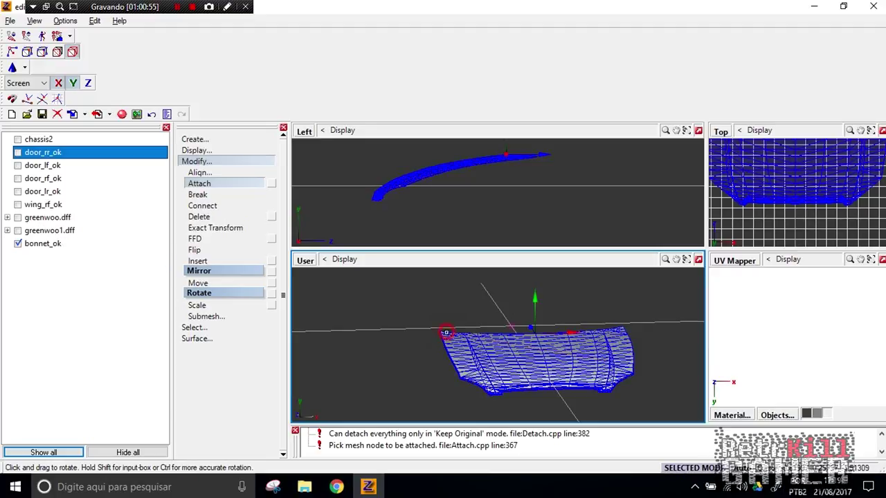
pyautogui.rightClick(250, 236)
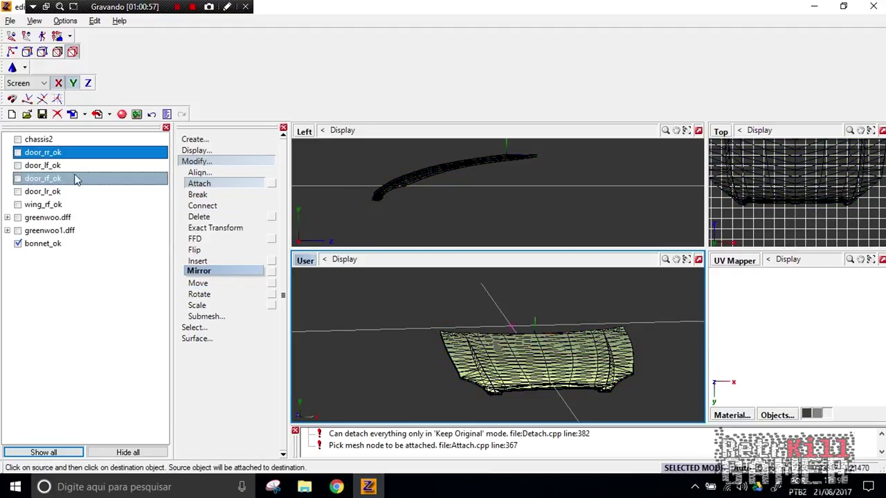
pyautogui.moveTo(34, 245); pyautogui.dragTo(45, 215)
# - Show wing_rf_ok, the four doors and chassis2 together with the bonnet, and save the scene
pyautogui.click(18, 205)
pyautogui.click(17, 192)
pyautogui.click(18, 179)
pyautogui.click(17, 166)
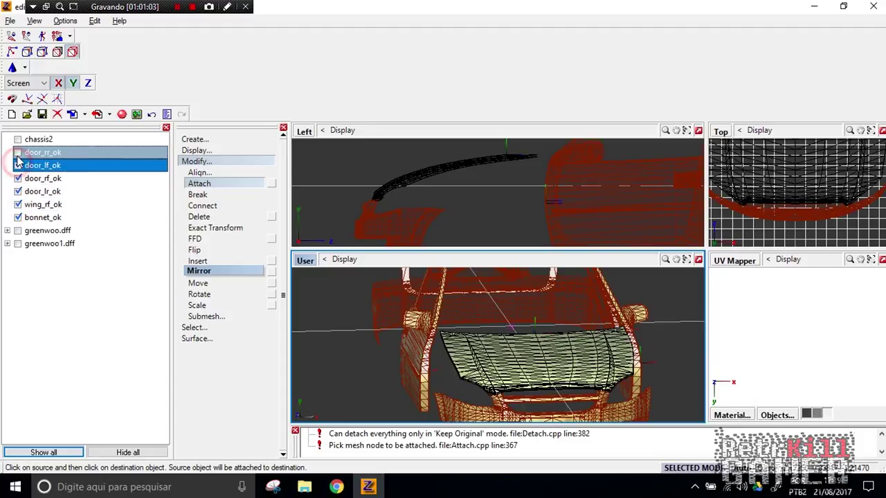
pyautogui.click(17, 152)
pyautogui.click(17, 139)
pyautogui.click(41, 115)
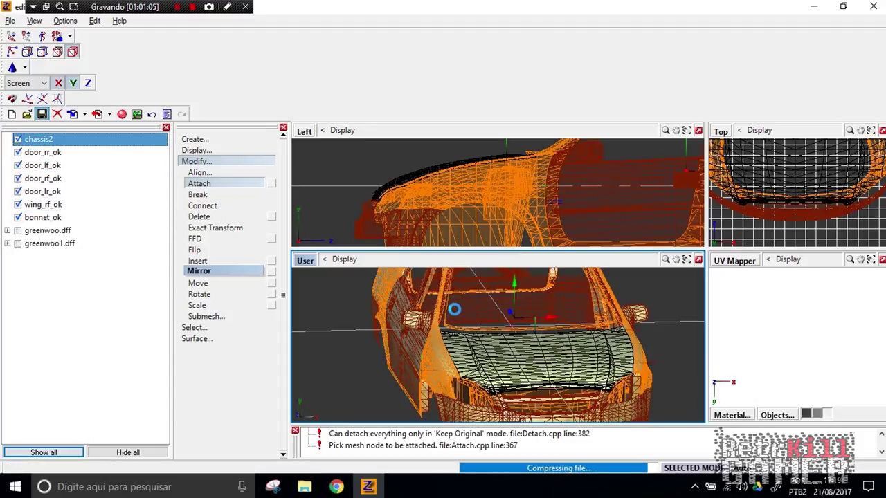
# - Examine the assembled car body from the front and side, including the handle recess on the rear door up close
pyautogui.scroll(-2, 527, 360)
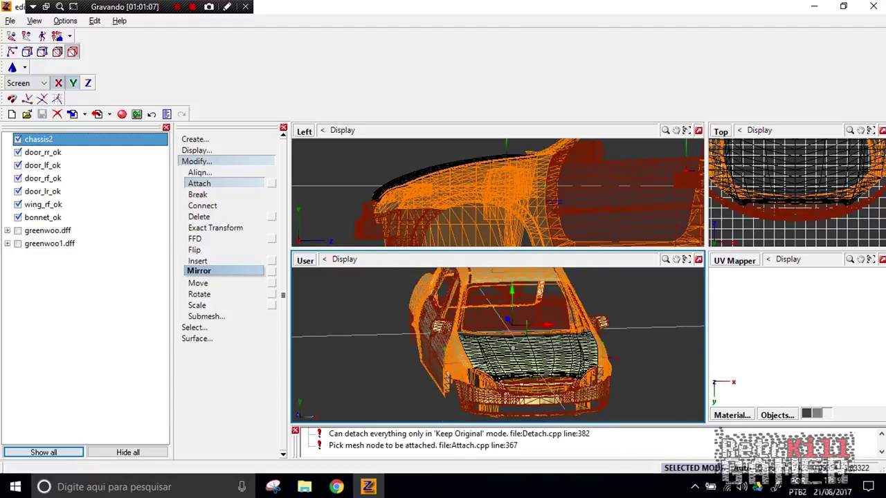
pyautogui.click(527, 360)
pyautogui.scroll(-3, 527, 360)
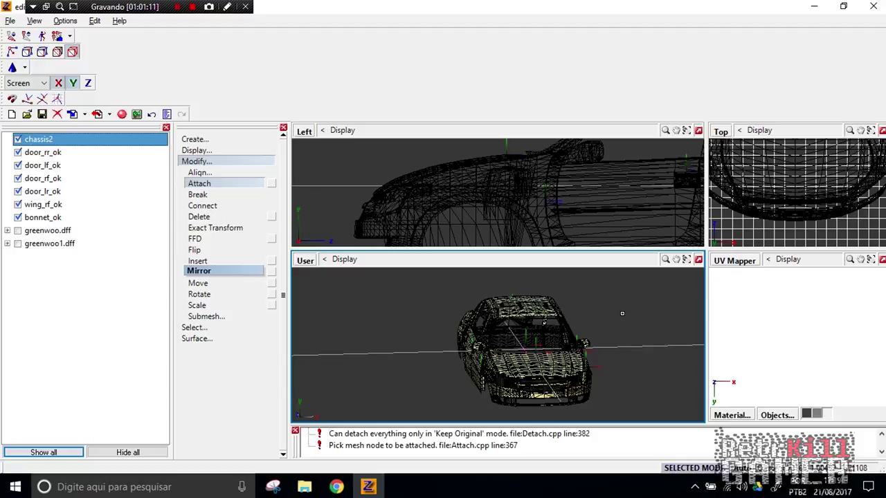
pyautogui.moveTo(639, 347); pyautogui.dragTo(682, 356, button='middle')
pyautogui.scroll(5, 443, 360)
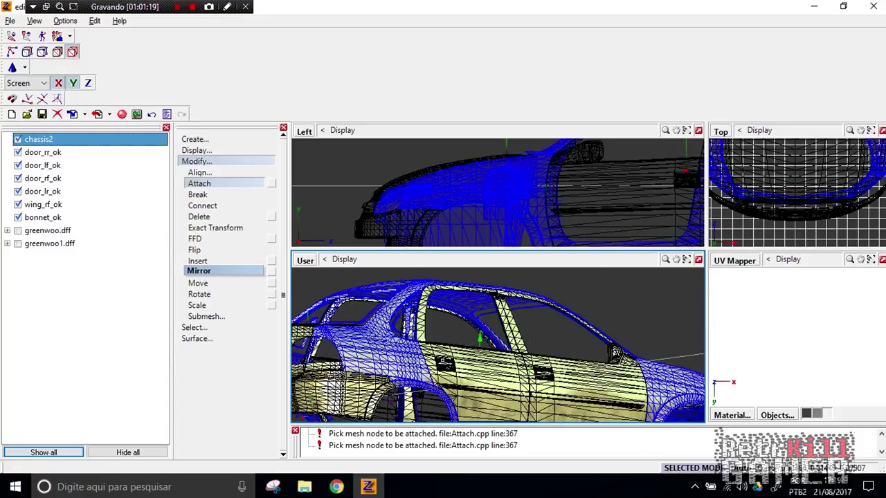
pyautogui.scroll(5, 490, 341)
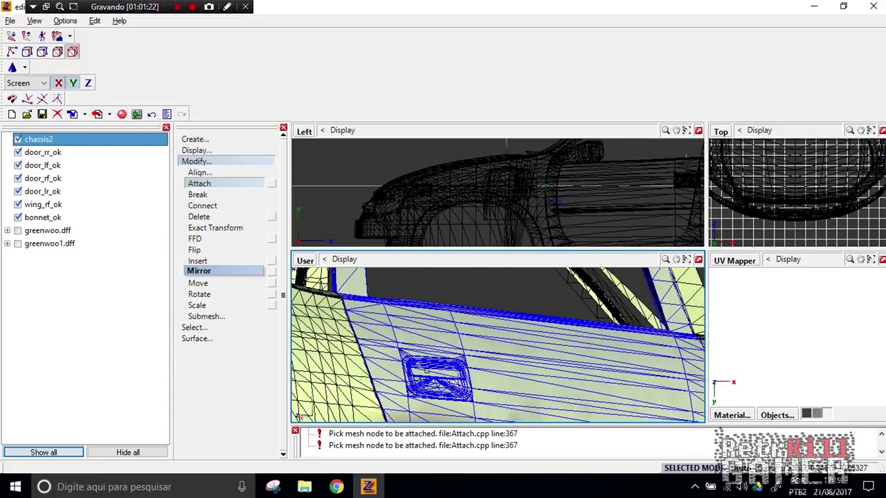
pyautogui.scroll(-10, 468, 369)
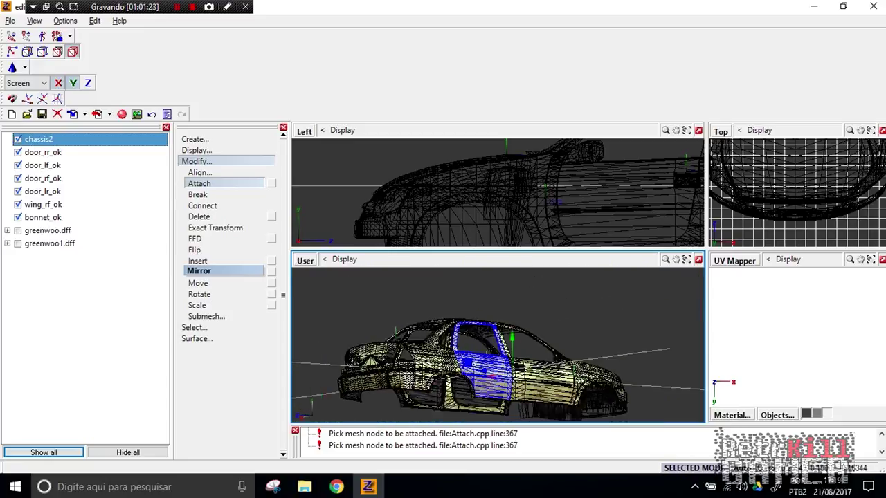
pyautogui.scroll(8, 487, 348)
pyautogui.scroll(4, 486, 348)
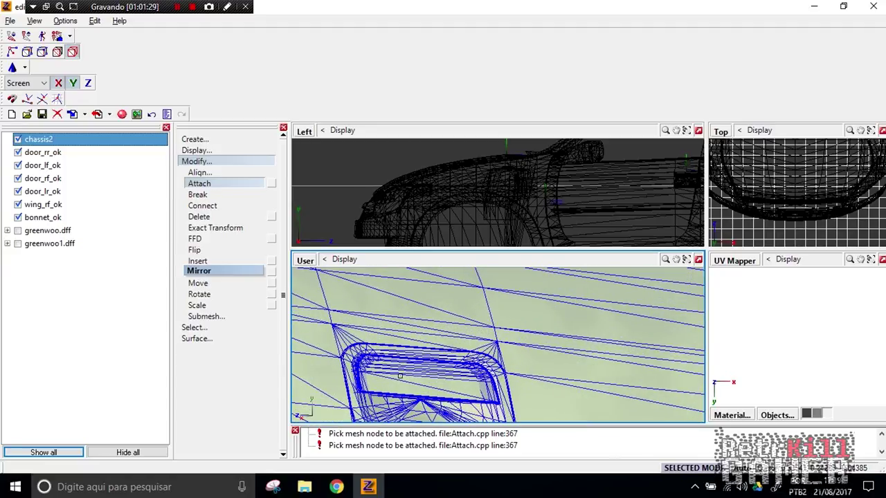
# - Select the handle's flat panel and its surrounding rim polygons on the rear door as separated groups at polygon level
pyautogui.click(57, 52)
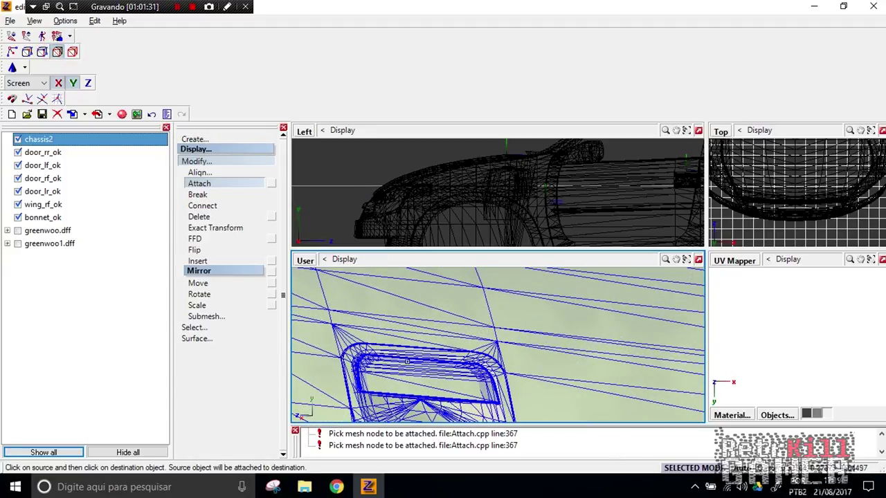
pyautogui.click(417, 382)
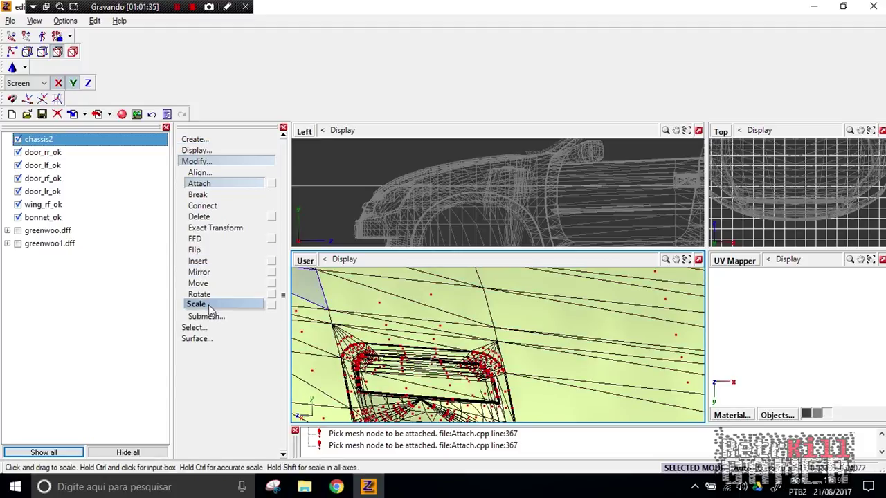
pyautogui.click(197, 160)
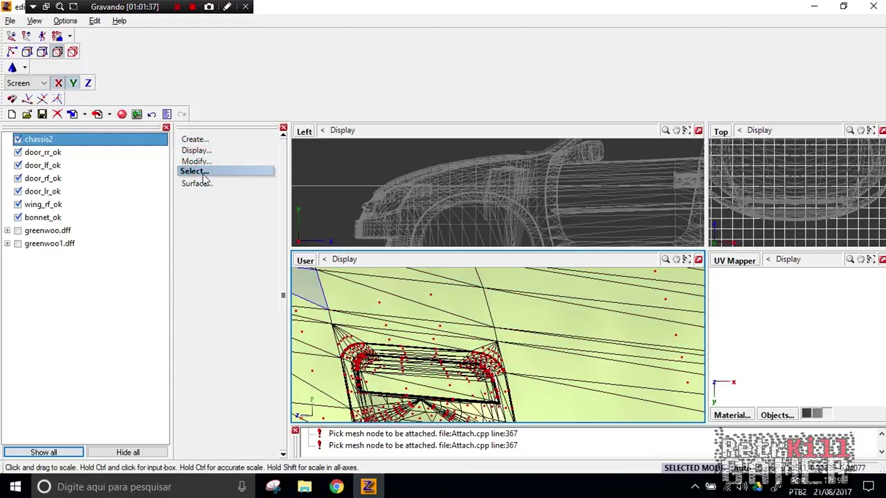
pyautogui.click(198, 173)
pyautogui.click(214, 259)
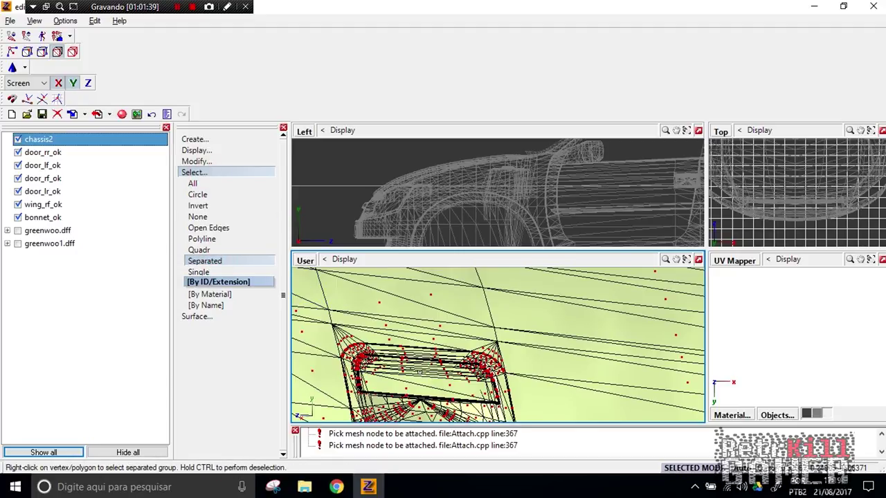
pyautogui.scroll(3, 409, 363)
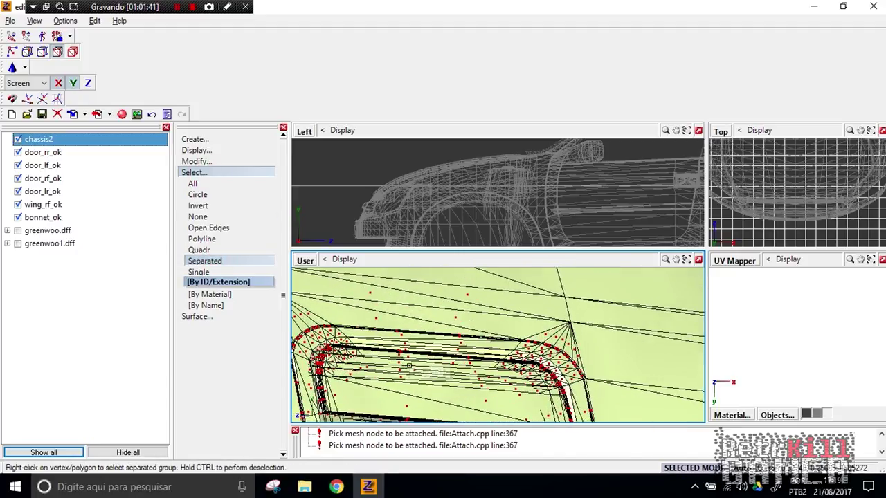
pyautogui.rightClick(404, 401)
pyautogui.moveTo(406, 385); pyautogui.dragTo(414, 360, button='middle')
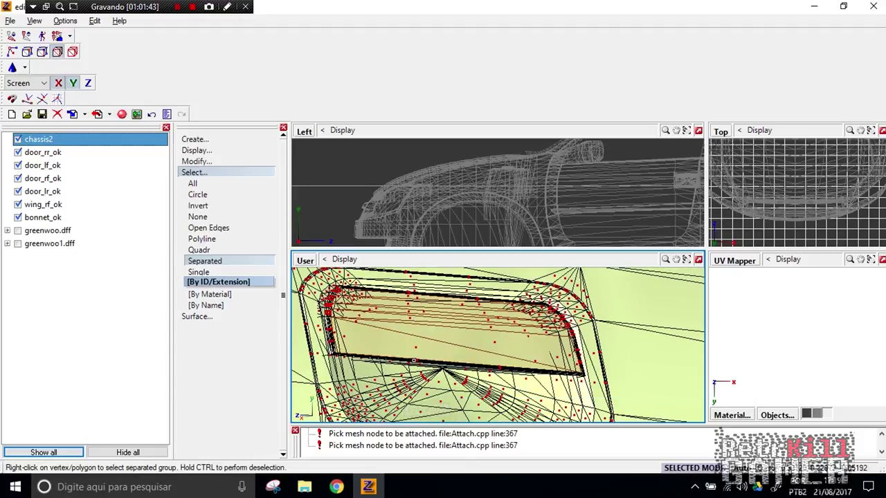
pyautogui.rightClick(413, 361)
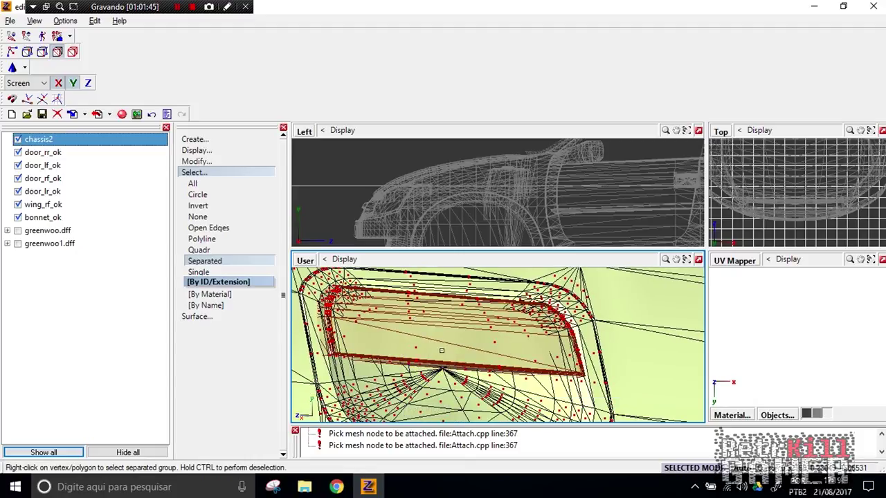
pyautogui.scroll(-5, 499, 360)
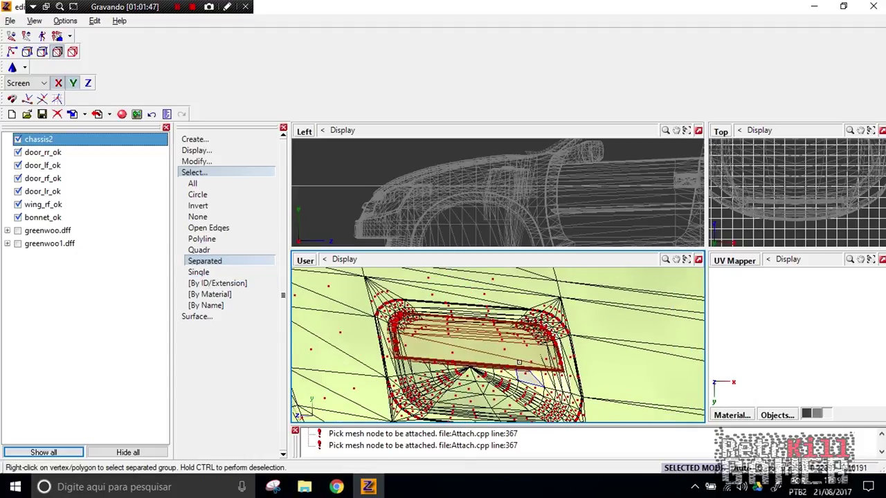
# - Detach the selected handle polygons from the rear door as a separate object
pyautogui.click(200, 172)
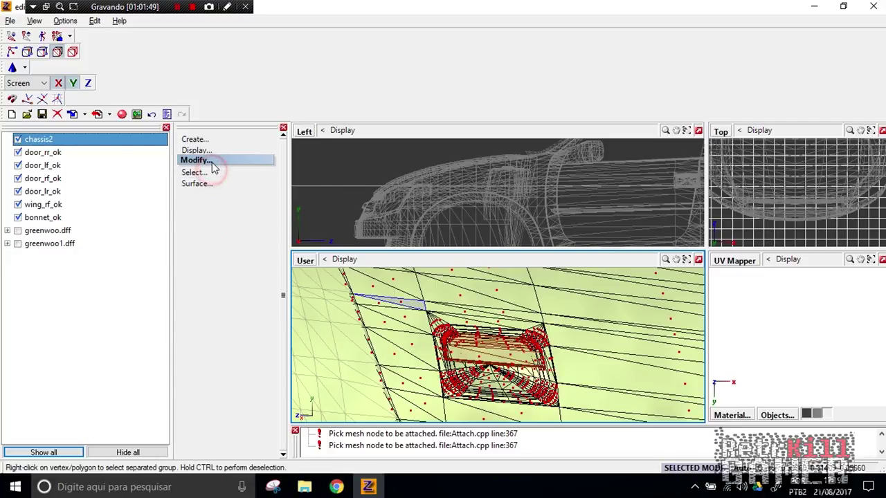
pyautogui.click(200, 161)
pyautogui.click(211, 317)
pyautogui.click(224, 370)
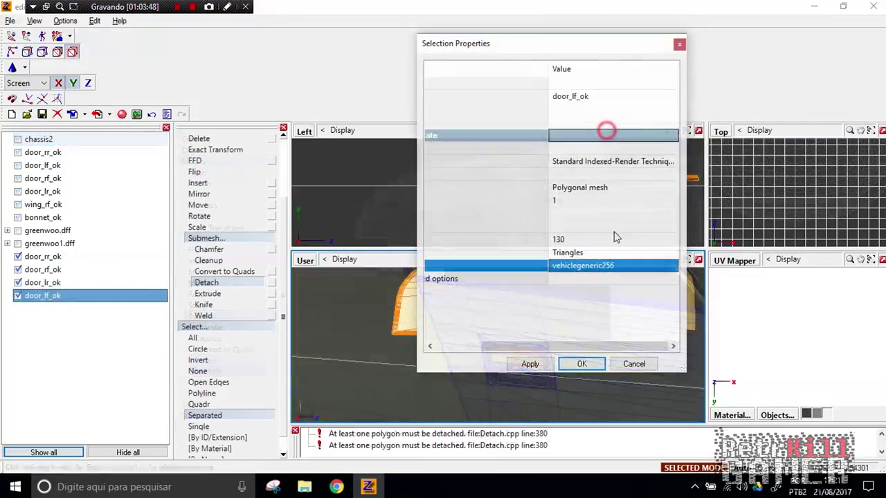
# - Apply the vehiclegeneric256 material to the detached handle piece door_lf_ok
pyautogui.click(583, 363)
pyautogui.scroll(-5, 527, 346)
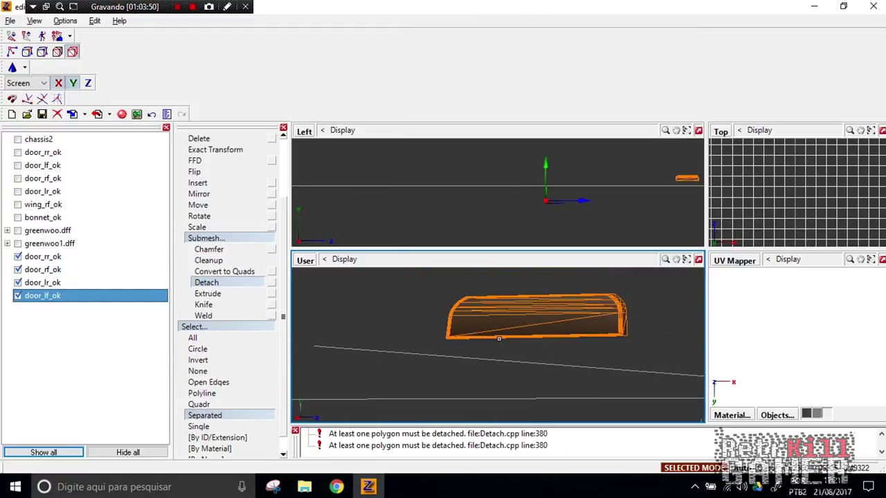
pyautogui.scroll(-3, 519, 350)
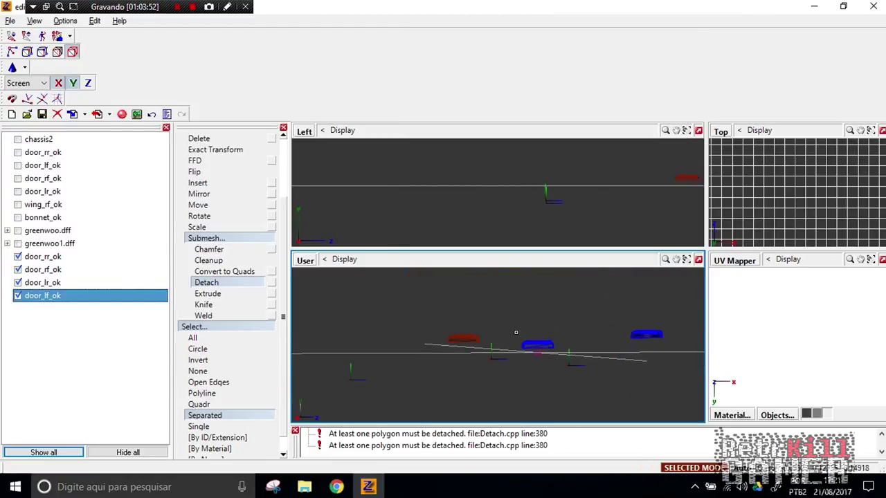
pyautogui.scroll(-2, 516, 333)
pyautogui.click(603, 198)
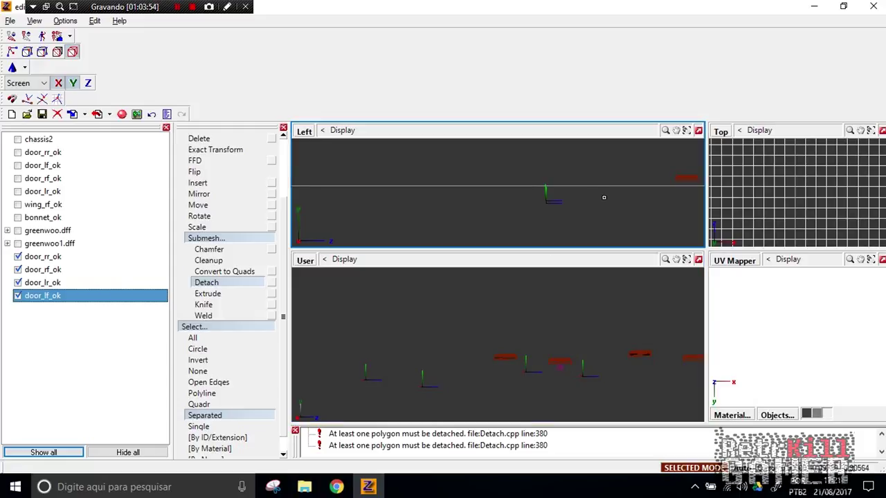
pyautogui.click(310, 135)
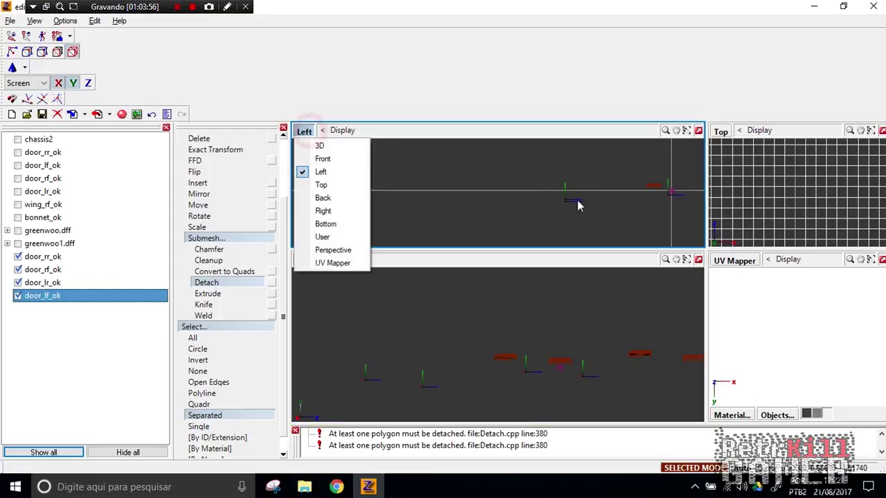
pyautogui.click(635, 212)
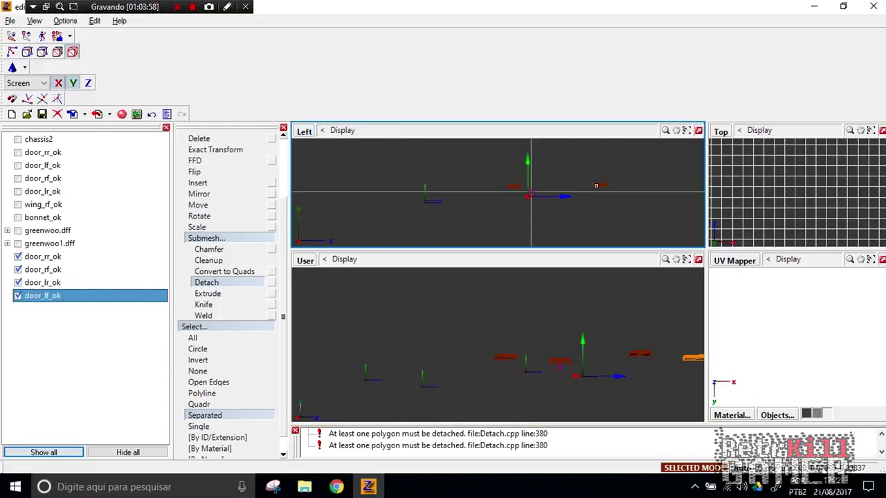
# - Hide the rear right door and its separate handle piece, both named door_rr_ok
pyautogui.scroll(3, 221, 163)
pyautogui.click(202, 161)
pyautogui.click(205, 174)
pyautogui.click(206, 205)
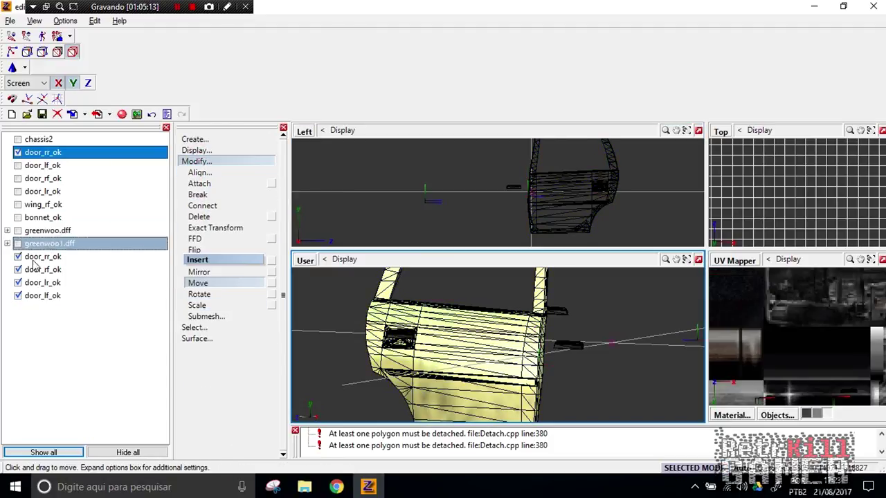
pyautogui.click(42, 257)
pyautogui.click(17, 256)
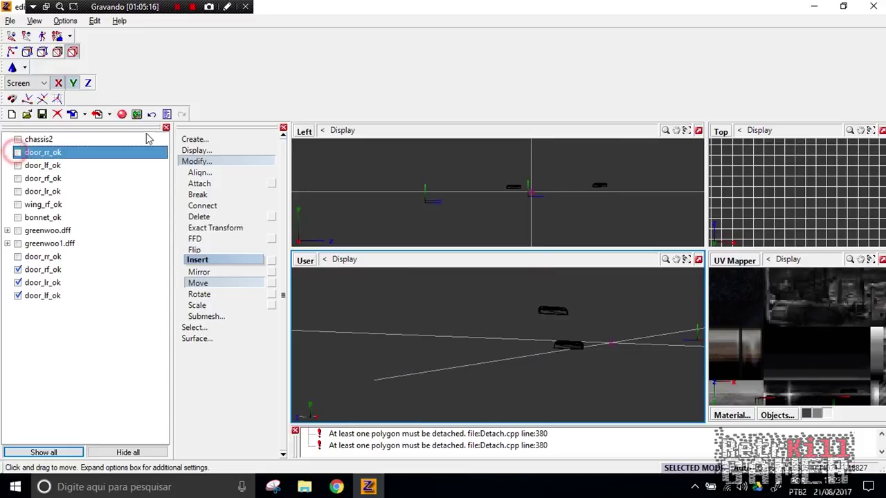
# - Attach the detached handle pieces to their doors and show chassis2, all four doors, wing_rf_ok and bonnet_ok
pyautogui.click(199, 183)
pyautogui.click(18, 140)
pyautogui.click(17, 165)
pyautogui.click(17, 178)
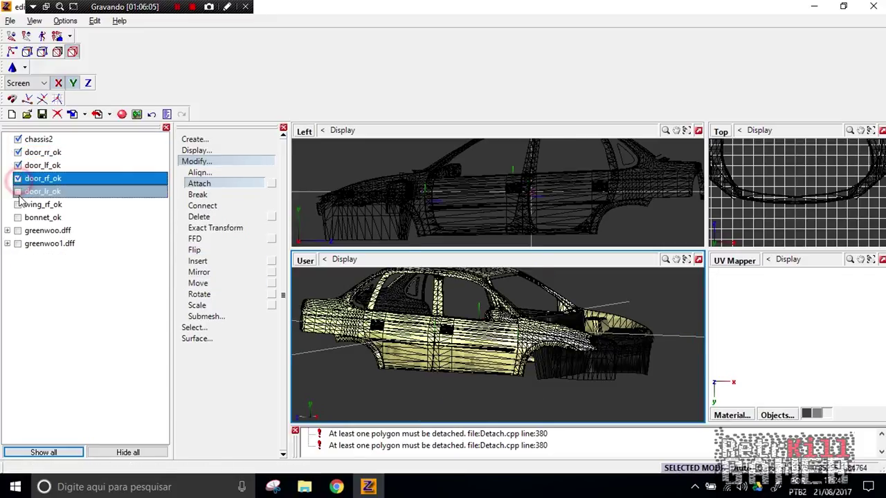
pyautogui.click(17, 191)
pyautogui.click(18, 204)
pyautogui.click(17, 218)
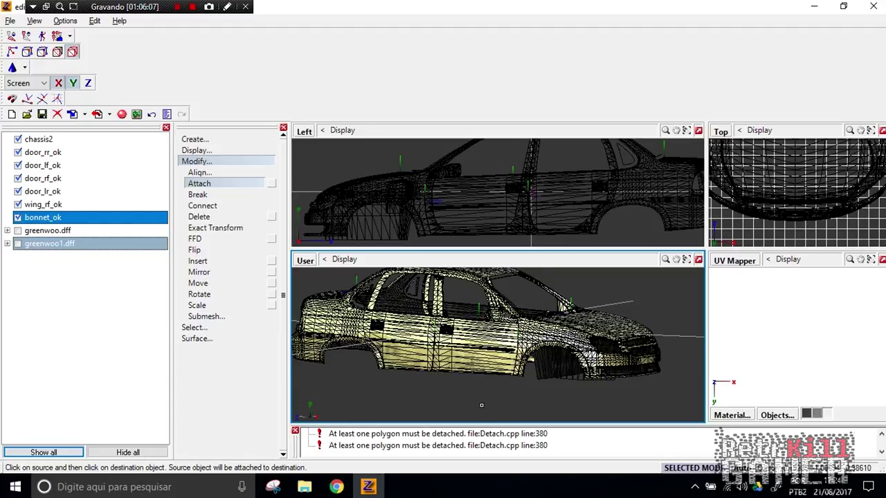
# - Examine the doors and their handles up close on both sides of the assembled car body
pyautogui.scroll(2, 496, 403)
pyautogui.scroll(6, 469, 382)
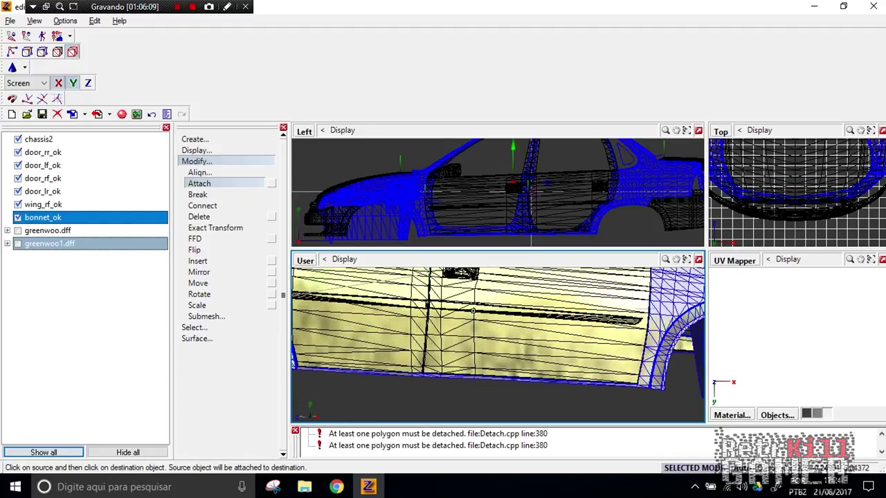
pyautogui.scroll(-8, 451, 338)
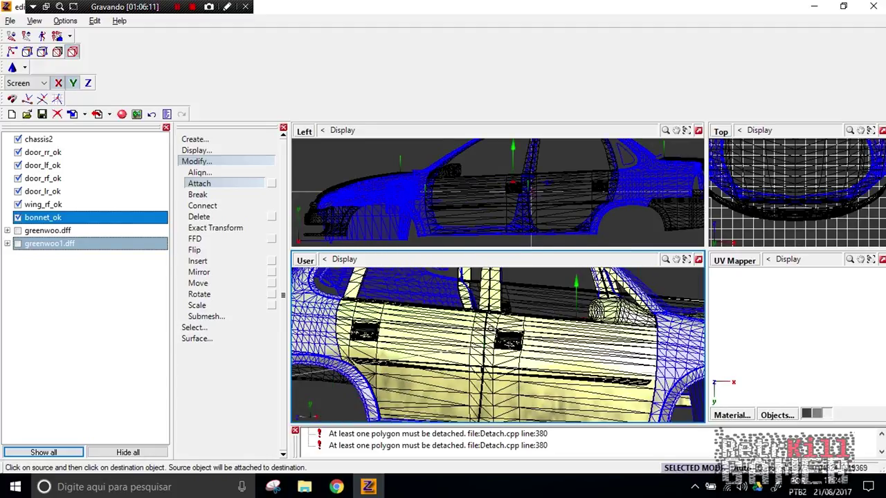
pyautogui.moveTo(512, 391); pyautogui.dragTo(472, 404, button='middle')
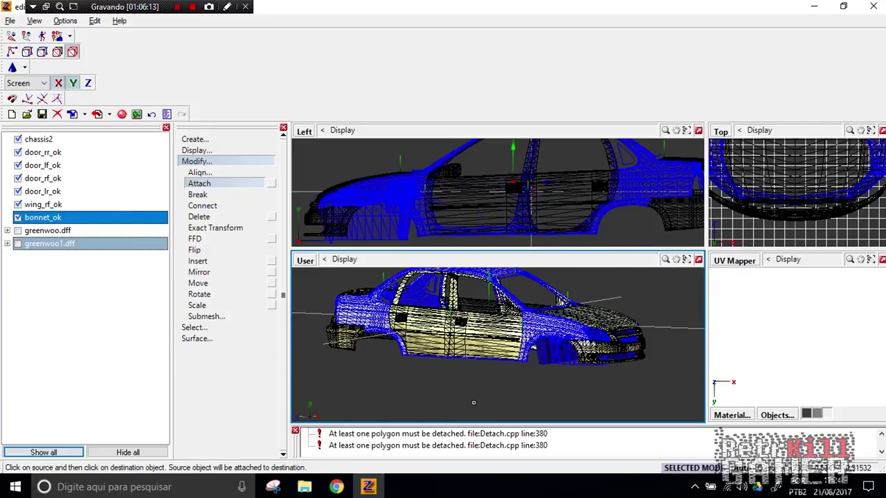
pyautogui.scroll(4, 478, 370)
pyautogui.scroll(4, 390, 321)
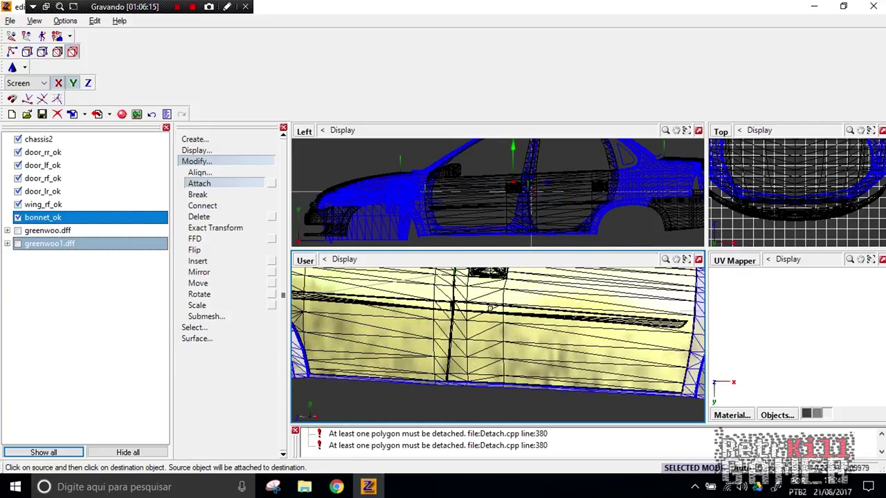
pyautogui.scroll(-5, 553, 351)
pyautogui.moveTo(304, 366); pyautogui.dragTo(459, 386, button='middle')
pyautogui.moveTo(490, 402); pyautogui.dragTo(654, 408)
pyautogui.moveTo(471, 378); pyautogui.dragTo(588, 358, button='middle')
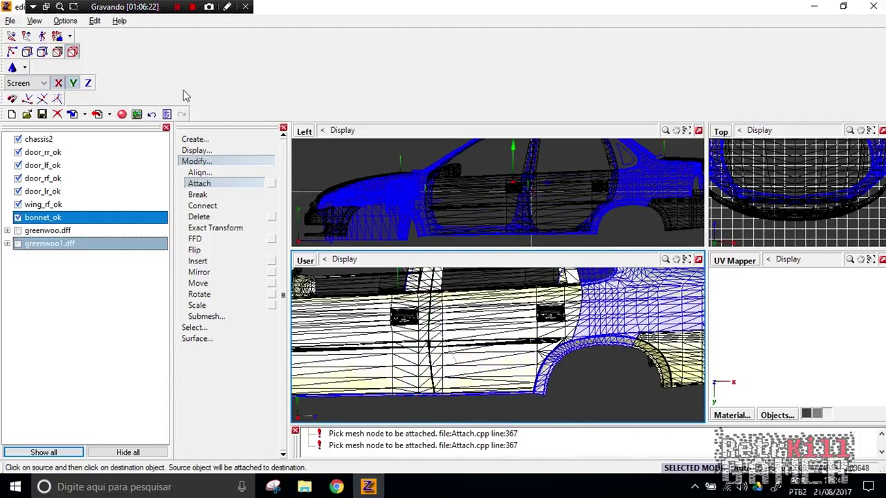
# - Hide chassis2, keeping the doors, bonnet_ok and wing_rf_ok with its bumpers and boot visible
pyautogui.click(58, 51)
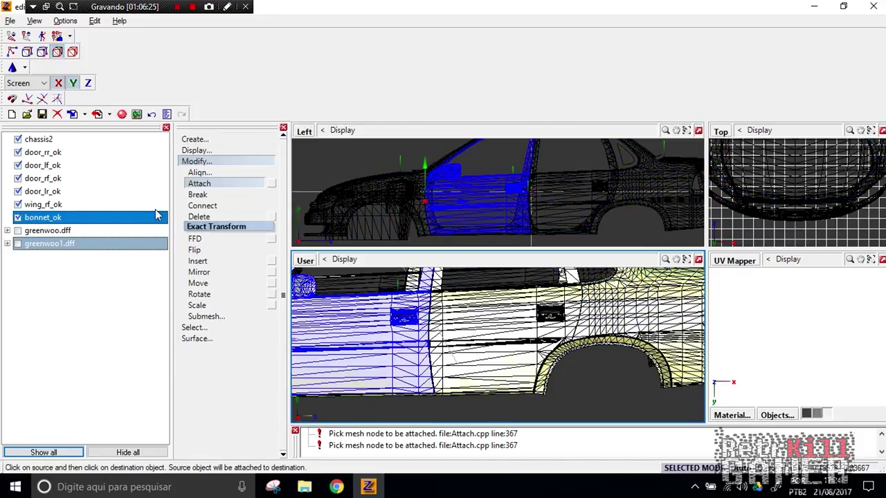
pyautogui.click(17, 139)
pyautogui.click(17, 204)
pyautogui.click(198, 259)
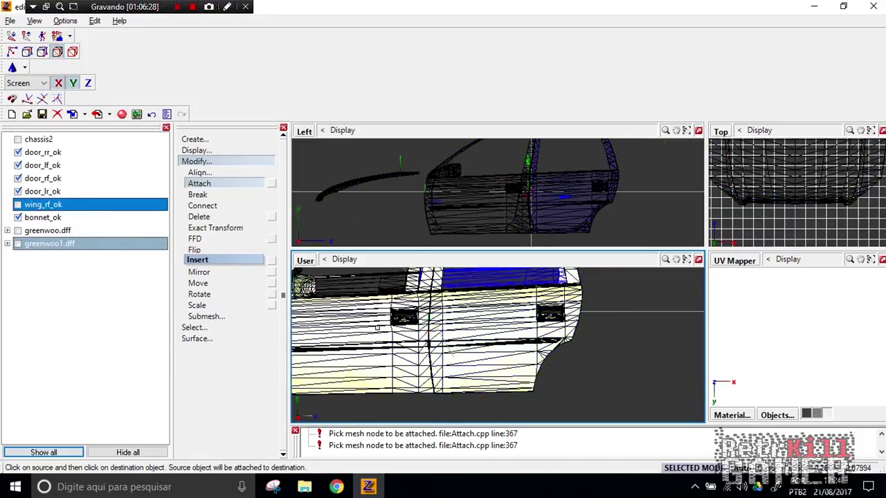
pyautogui.click(17, 204)
pyautogui.click(198, 282)
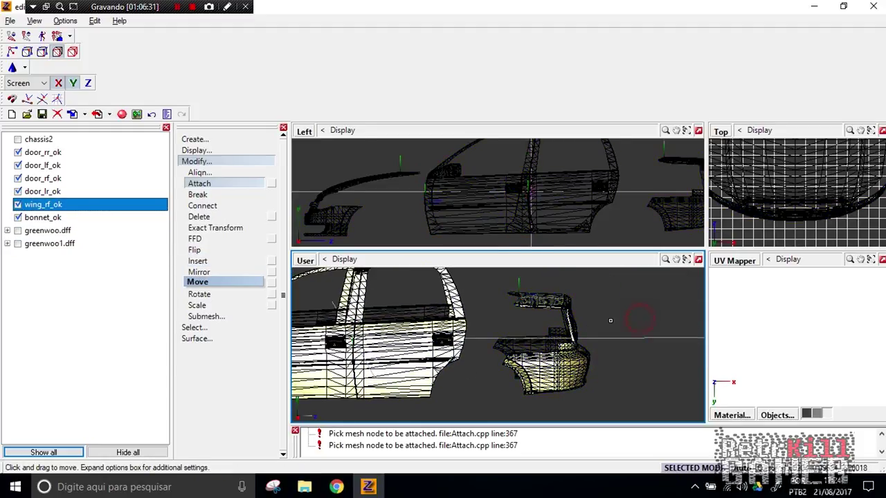
# - Pick wing_rf_ok for editing at polygon level with Separated selection, focusing on its boot and rear bumper
pyautogui.click(72, 51)
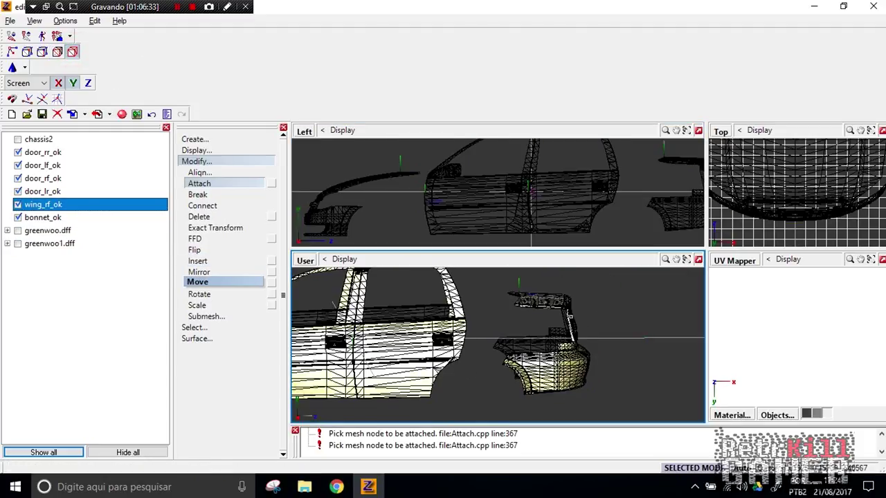
pyautogui.click(562, 309)
pyautogui.click(197, 162)
pyautogui.click(194, 172)
pyautogui.click(205, 260)
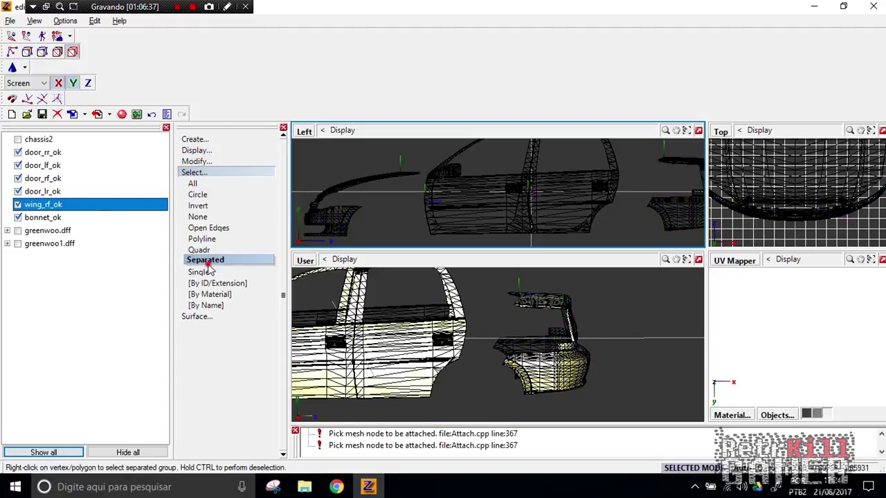
pyautogui.click(58, 52)
pyautogui.rightClick(561, 306)
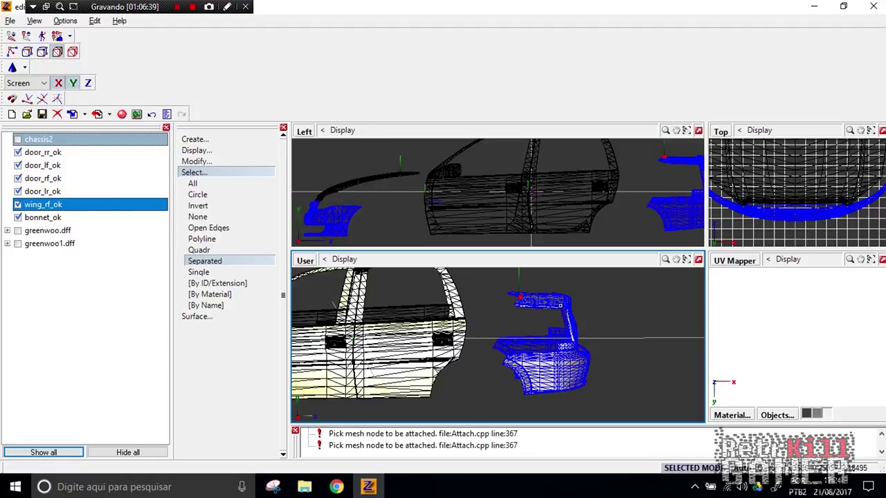
pyautogui.moveTo(652, 338)
pyautogui.mouseDown(button='middle')
pyautogui.moveTo(627, 330)
pyautogui.moveTo(639, 346)
pyautogui.mouseUp(button='middle')
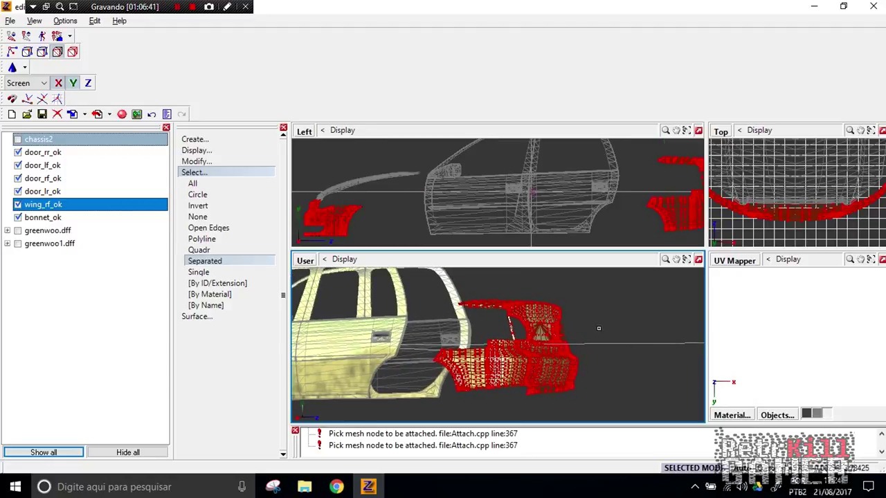
pyautogui.scroll(10, 575, 317)
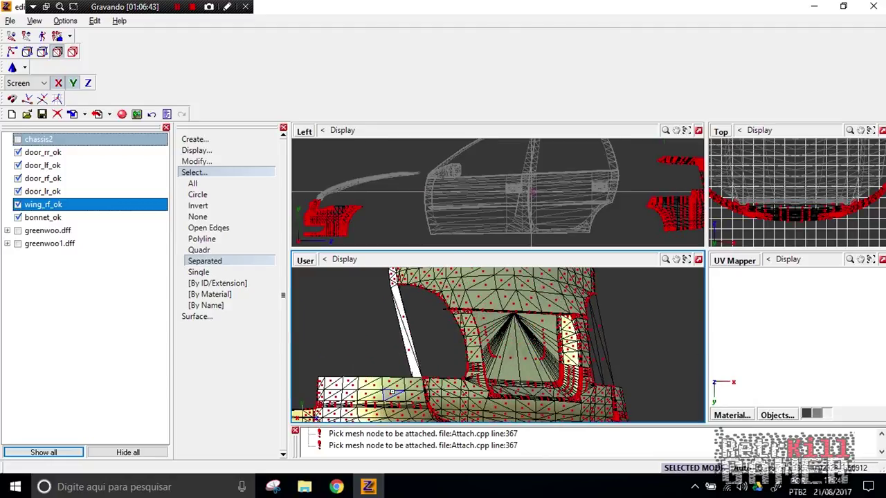
pyautogui.moveTo(423, 391); pyautogui.dragTo(422, 334, button='middle')
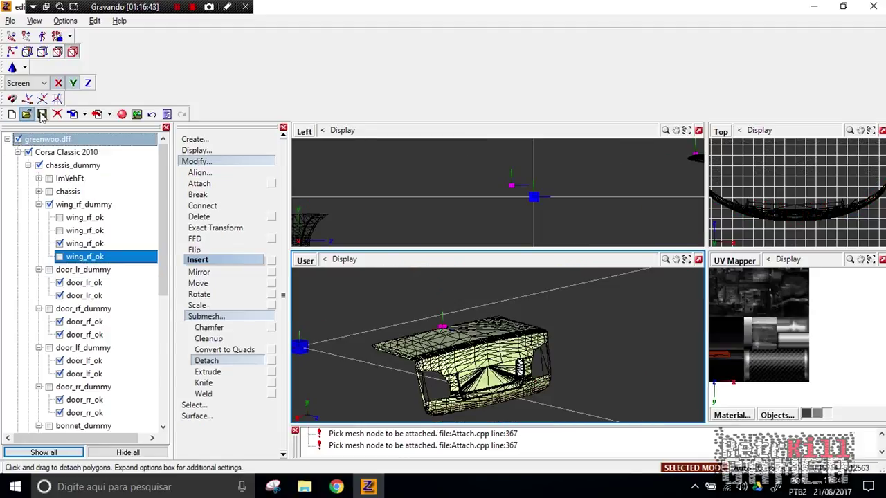
# - Save the model and collapse the wing, door and bonnet dummies under chassis_dummy in greenwoo.dff
pyautogui.click(41, 114)
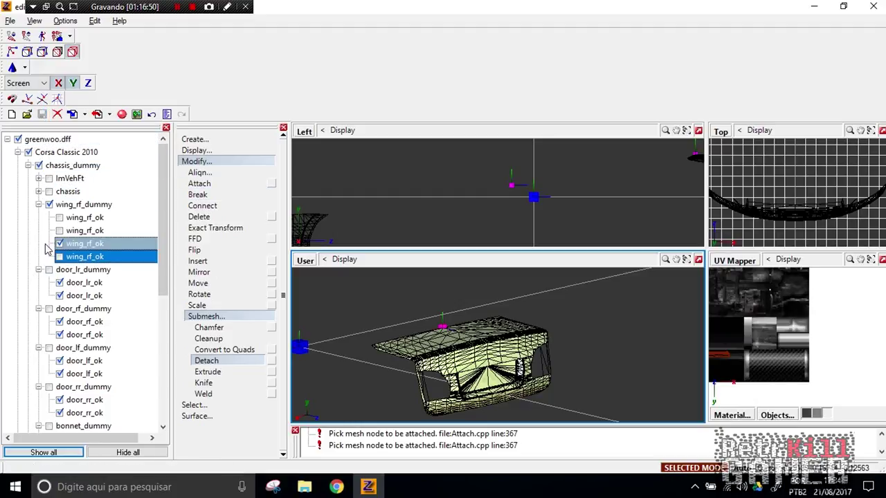
pyautogui.click(40, 270)
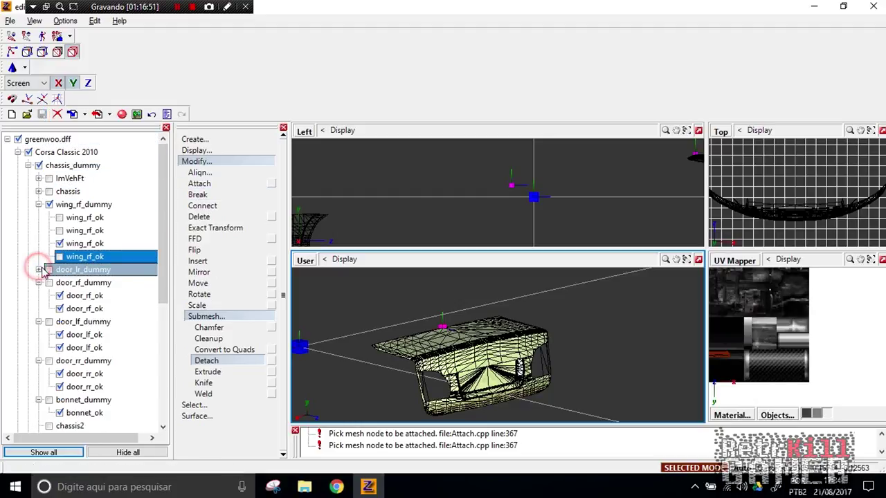
pyautogui.click(39, 204)
pyautogui.click(39, 230)
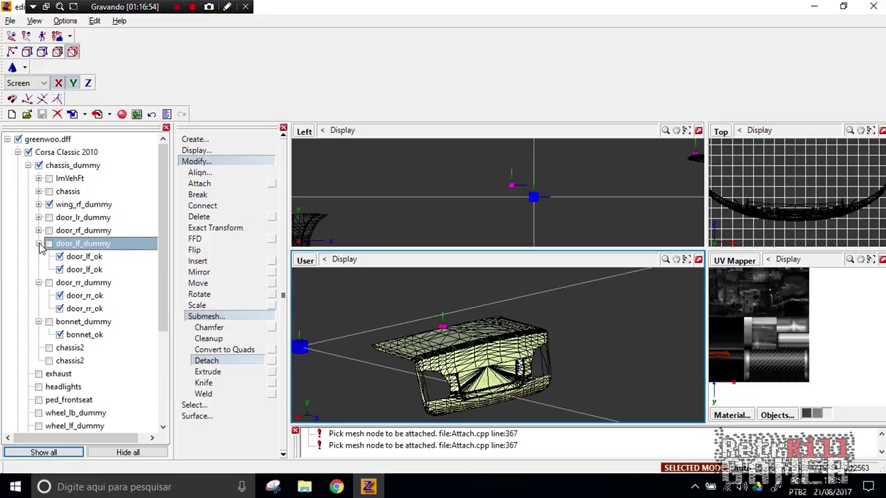
pyautogui.click(38, 243)
pyautogui.click(39, 257)
pyautogui.click(40, 269)
pyautogui.click(40, 270)
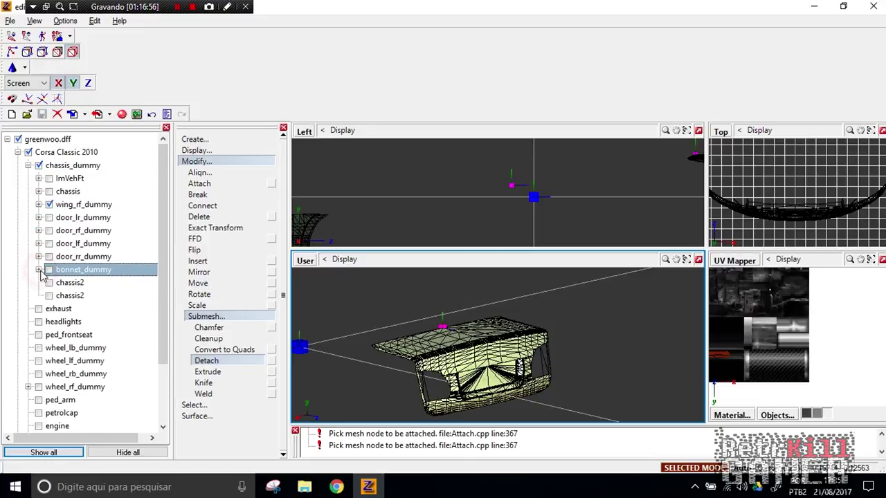
pyautogui.click(69, 296)
pyautogui.click(76, 284)
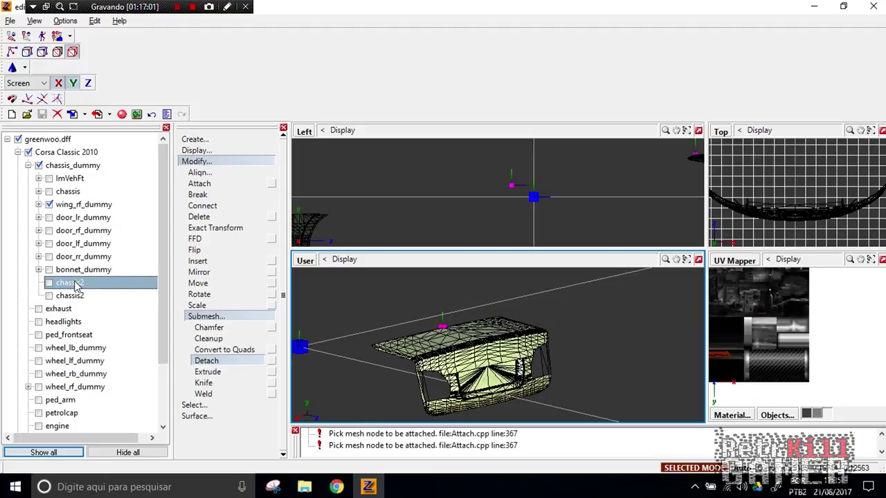
# - Expand the greenwoo1.dff hierarchy through chassis_dummy and chassis to the parts inside bump_front_dummy
pyautogui.scroll(-2, 123, 198)
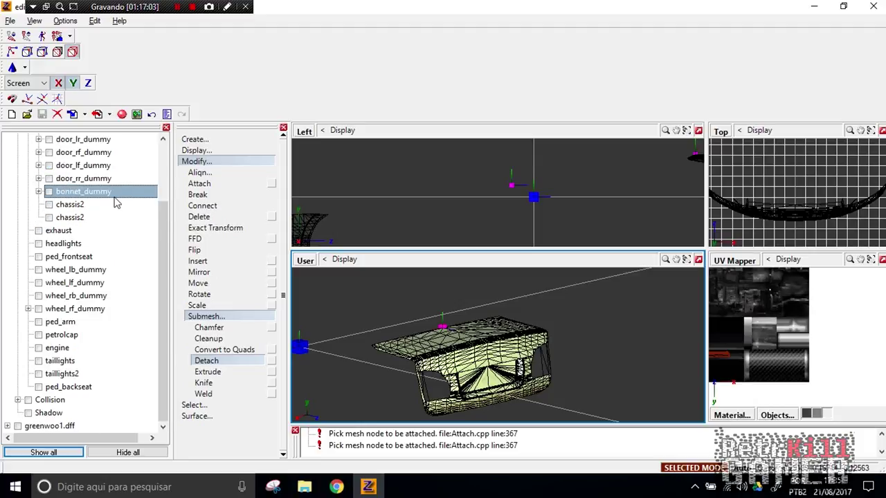
pyautogui.click(8, 426)
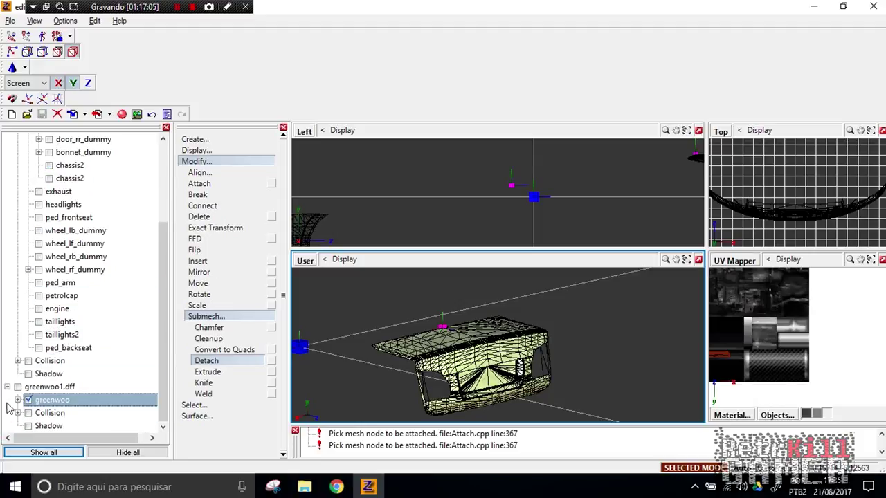
pyautogui.click(18, 400)
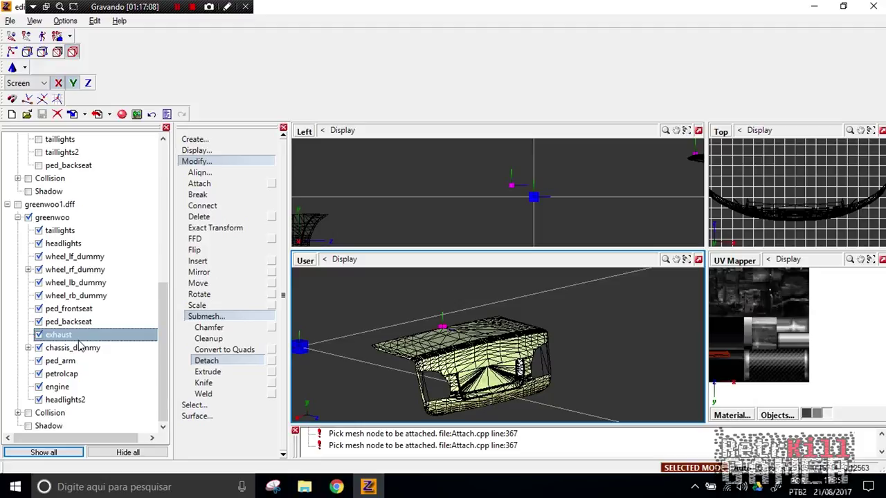
pyautogui.click(27, 347)
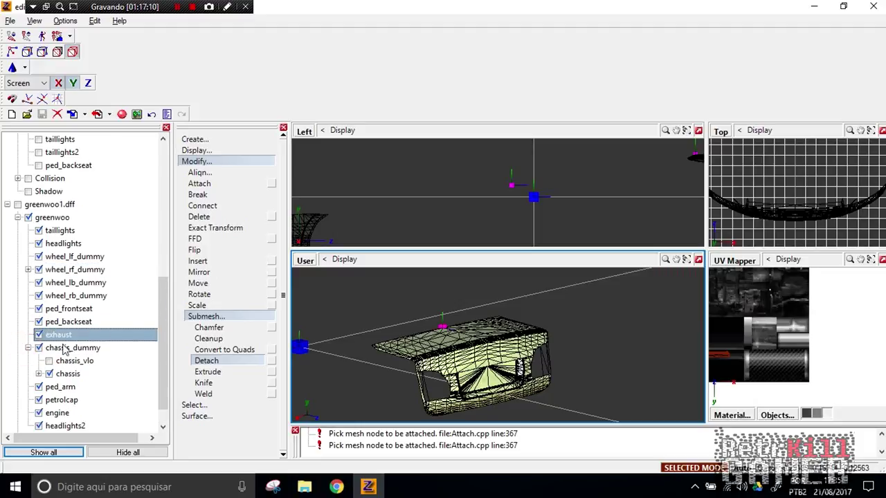
pyautogui.click(39, 373)
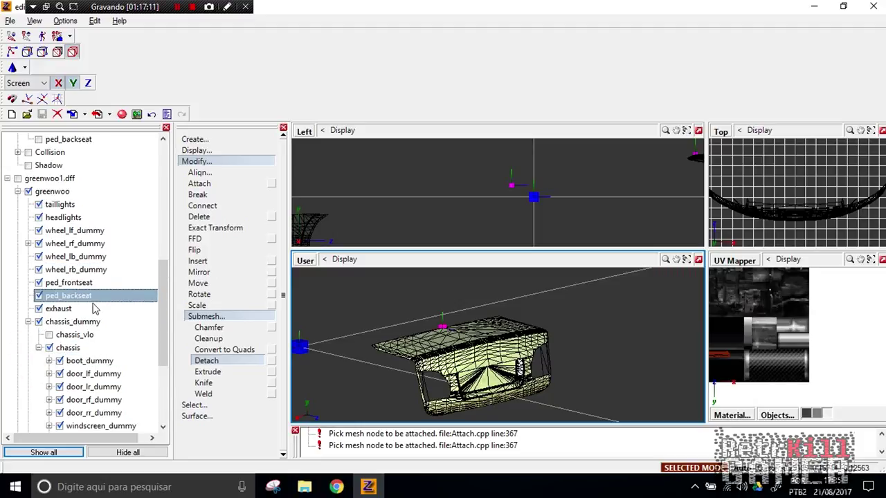
pyautogui.scroll(-1, 97, 312)
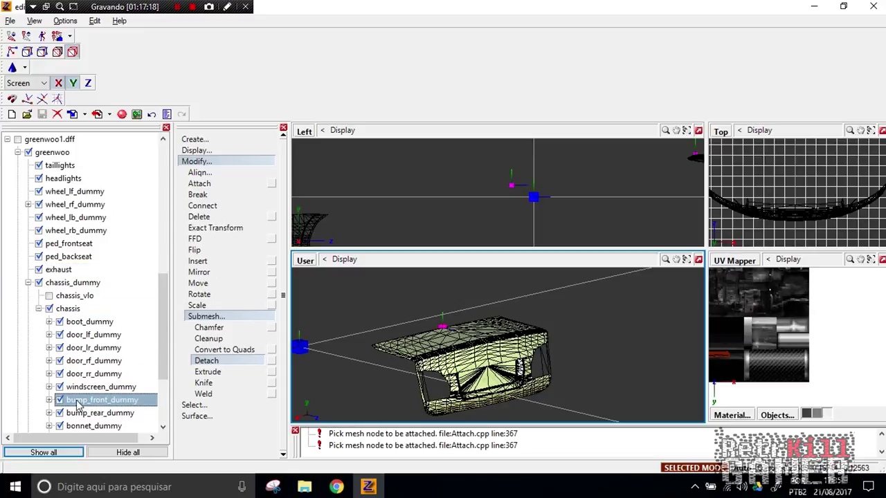
pyautogui.click(49, 400)
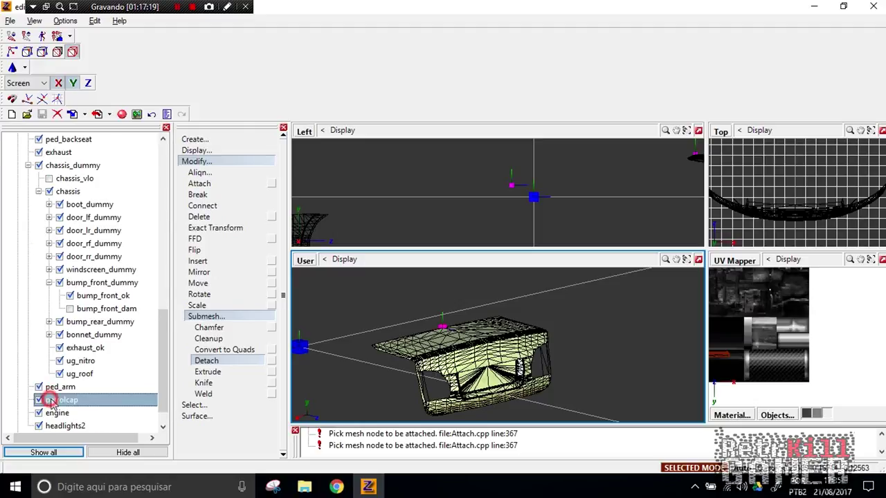
pyautogui.click(102, 295)
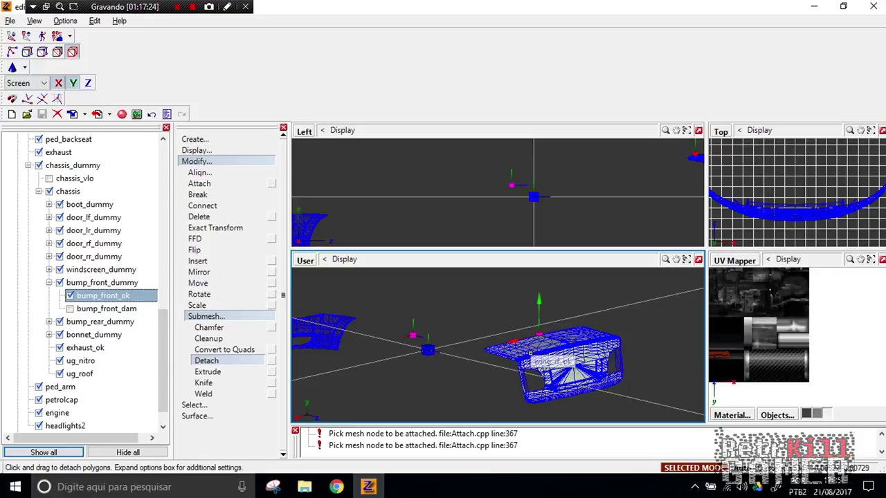
# - Move bump_front_dummy from the chassis of greenwoo1.dff into chassis_dummy of greenwoo.dff
pyautogui.scroll(-3, 531, 353)
pyautogui.moveTo(534, 351); pyautogui.dragTo(551, 357, button='middle')
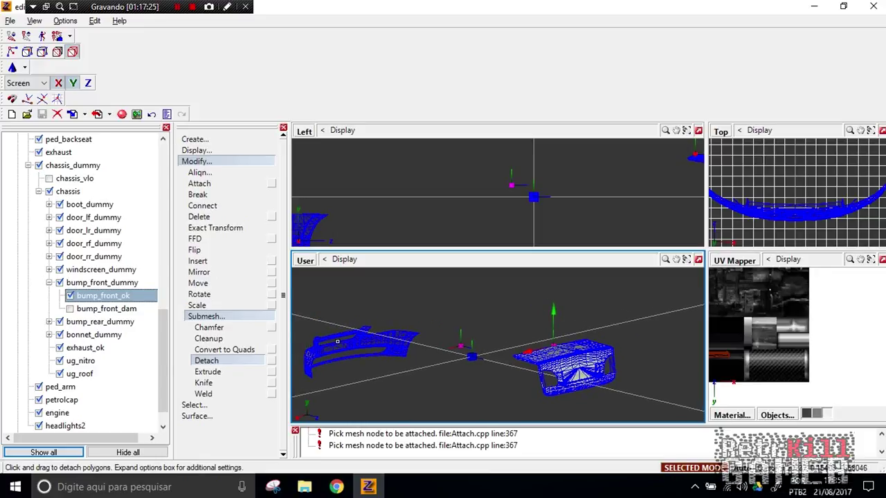
pyautogui.scroll(-2, 368, 340)
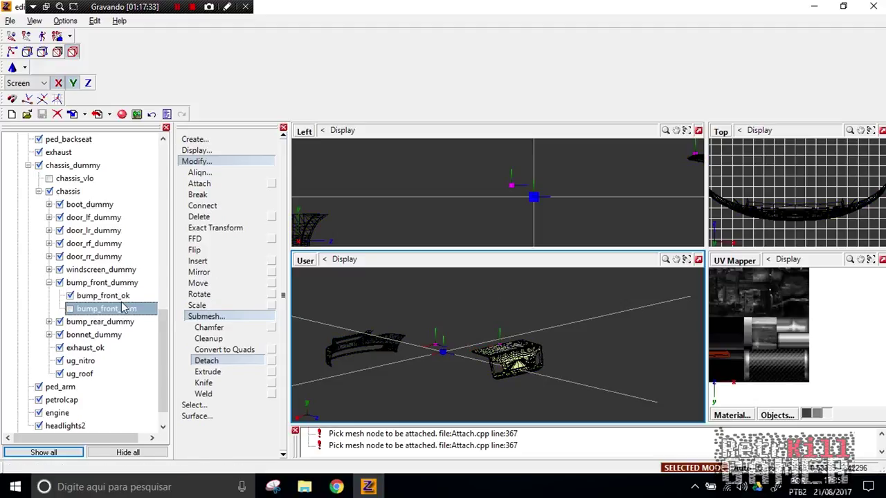
pyautogui.click(79, 283)
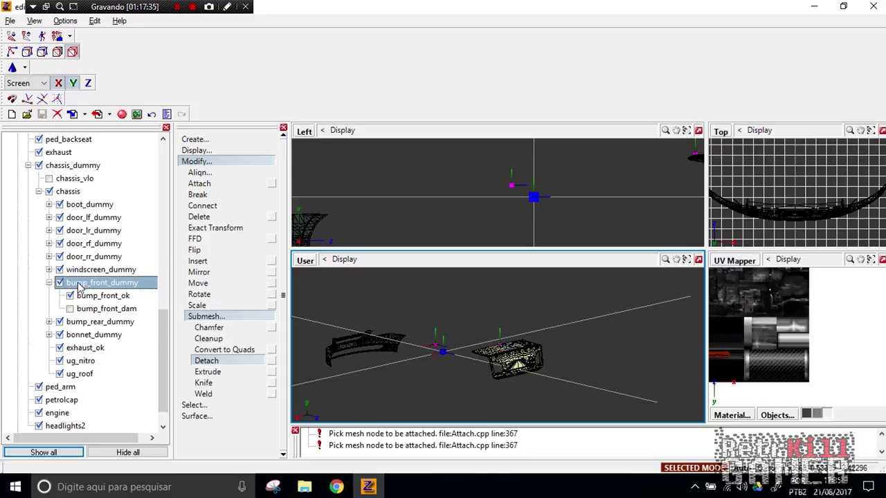
pyautogui.moveTo(88, 284); pyautogui.dragTo(74, 168)
pyautogui.scroll(-9, 107, 220)
pyautogui.scroll(-4, 107, 220)
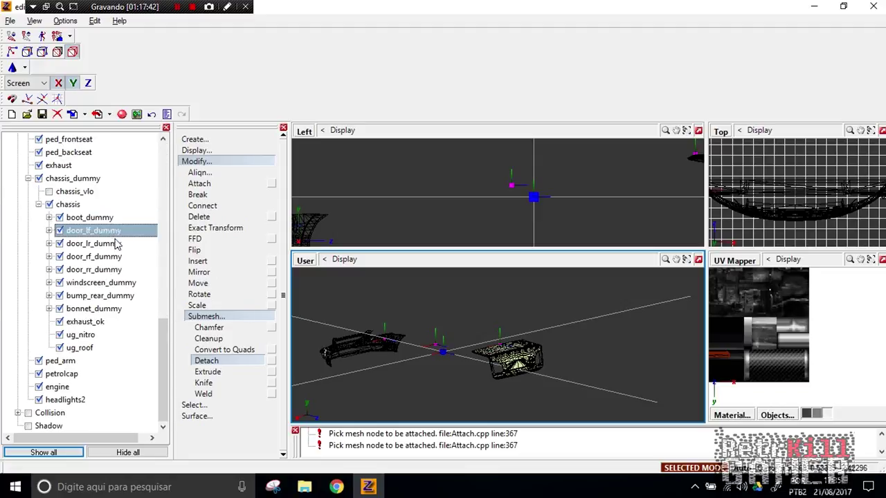
# - Move bump_rear_dummy from the chassis of greenwoo1.dff into chassis_dummy of greenwoo.dff
pyautogui.moveTo(101, 297); pyautogui.dragTo(89, 168)
pyautogui.scroll(-12, 113, 232)
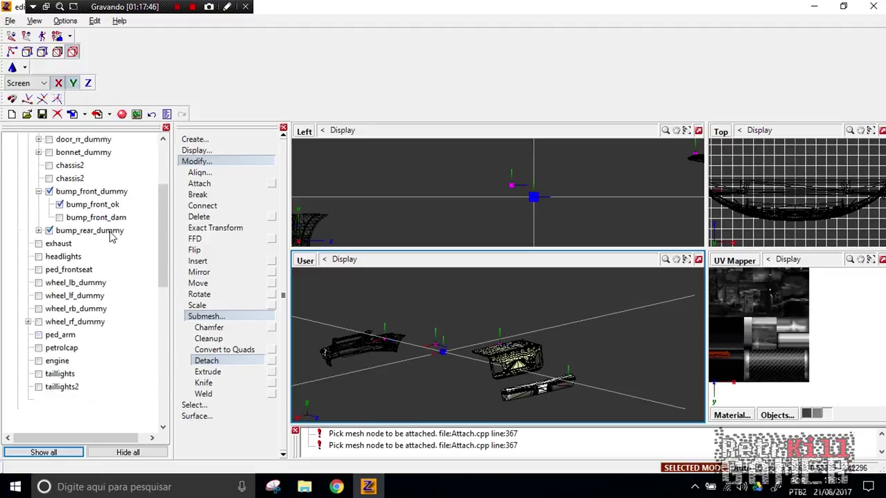
pyautogui.moveTo(110, 234); pyautogui.dragTo(110, 311)
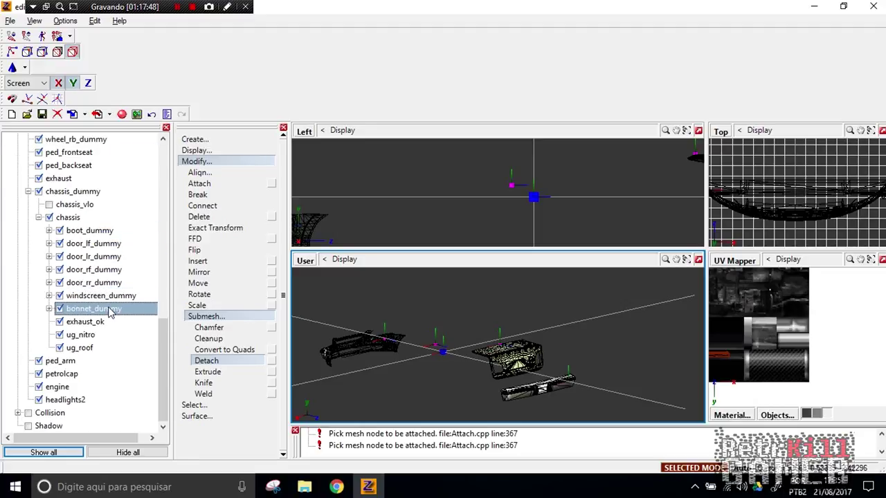
pyautogui.moveTo(106, 315); pyautogui.dragTo(105, 326)
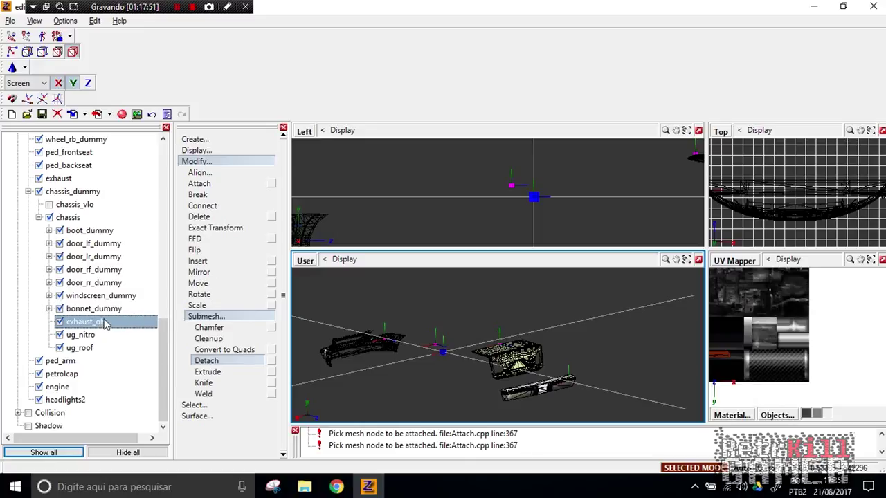
# - Move boot_dummy from the chassis of greenwoo1.dff into chassis_dummy of greenwoo.dff and expand wing_rf_dummy
pyautogui.moveTo(93, 230); pyautogui.dragTo(66, 168)
pyautogui.click(69, 366)
pyautogui.click(99, 364)
pyautogui.moveTo(70, 360); pyautogui.dragTo(40, 210)
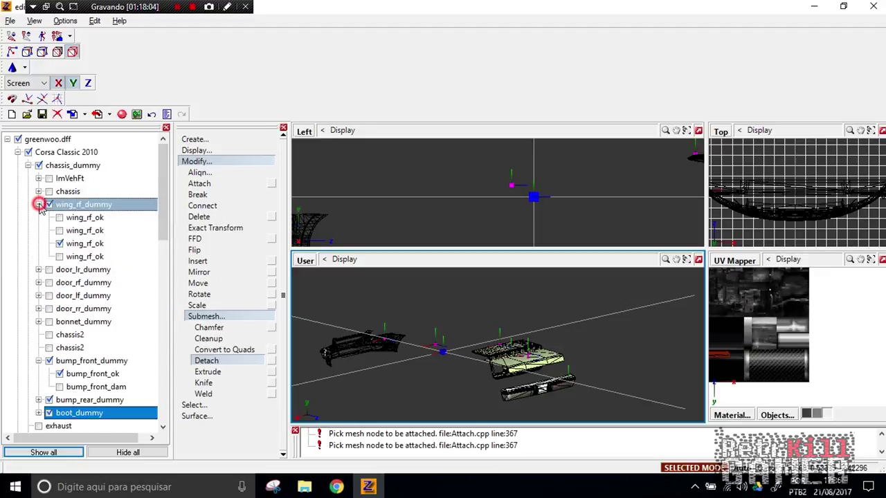
# - Rename wing_rf_dummy under chassis_dummy of greenwoo.dff as boot_dummy
pyautogui.click(81, 206)
pyautogui.click(97, 206)
pyautogui.moveTo(126, 206); pyautogui.dragTo(10, 203)
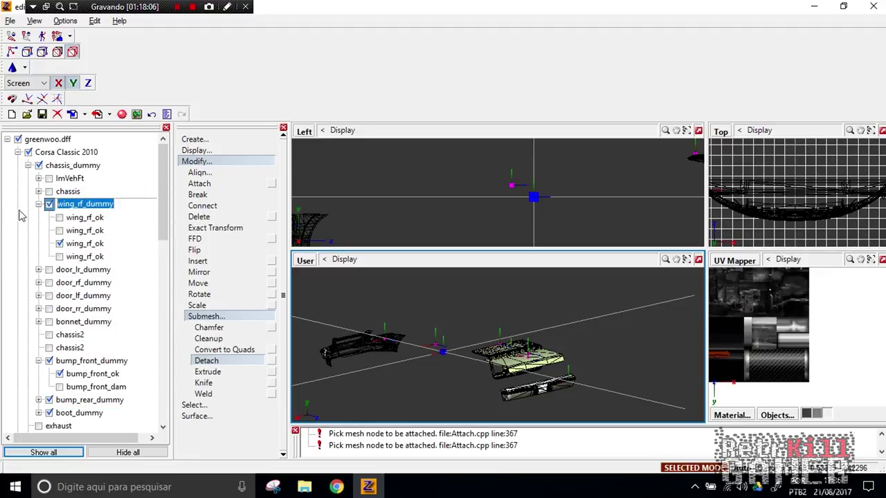
pyautogui.write('boot_dummy')
# - Check the wing_rf_ok parts in the renamed dummy by showing and hiding them, and rename the boot mesh as boot_ok
pyautogui.click(92, 230)
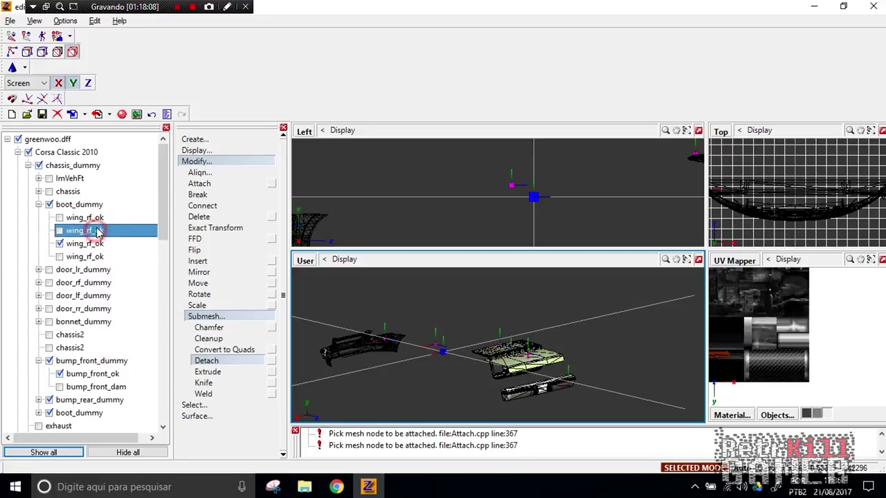
pyautogui.click(84, 256)
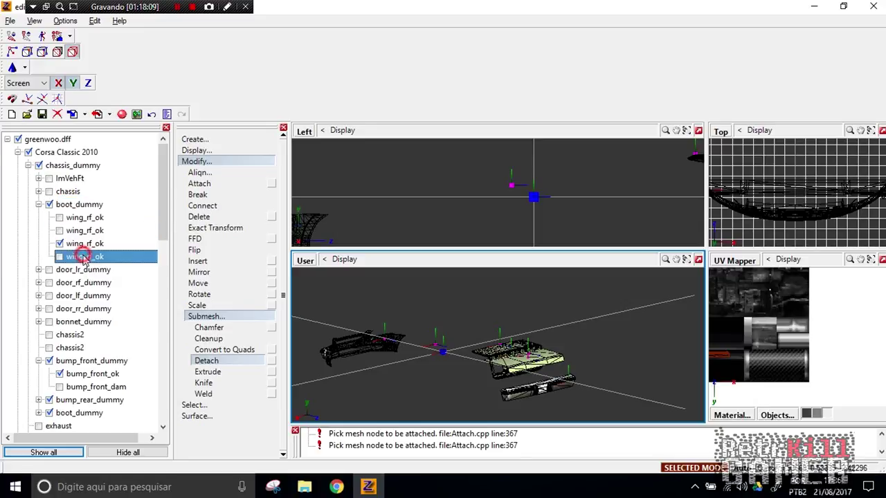
pyautogui.click(60, 256)
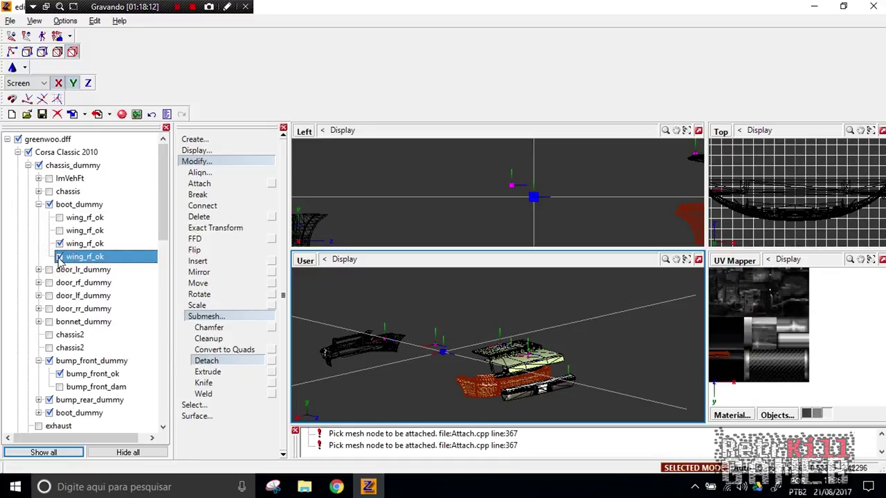
pyautogui.click(58, 257)
pyautogui.click(60, 244)
pyautogui.click(59, 245)
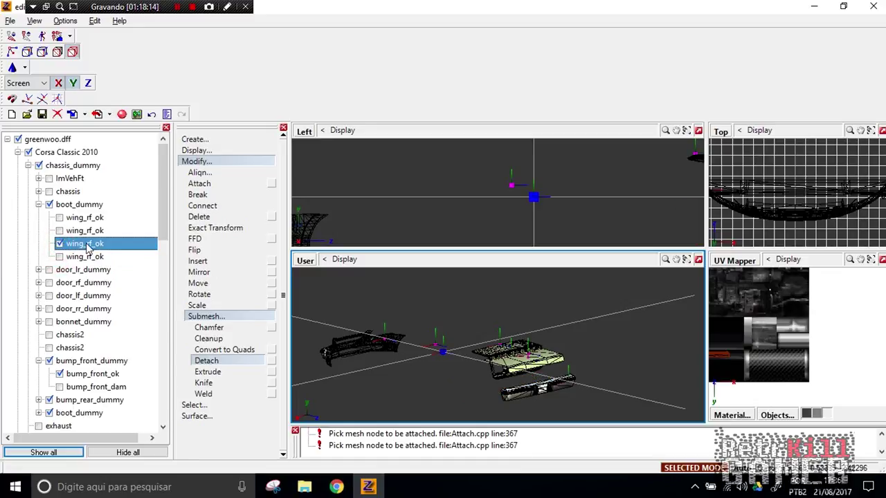
pyautogui.click(86, 243)
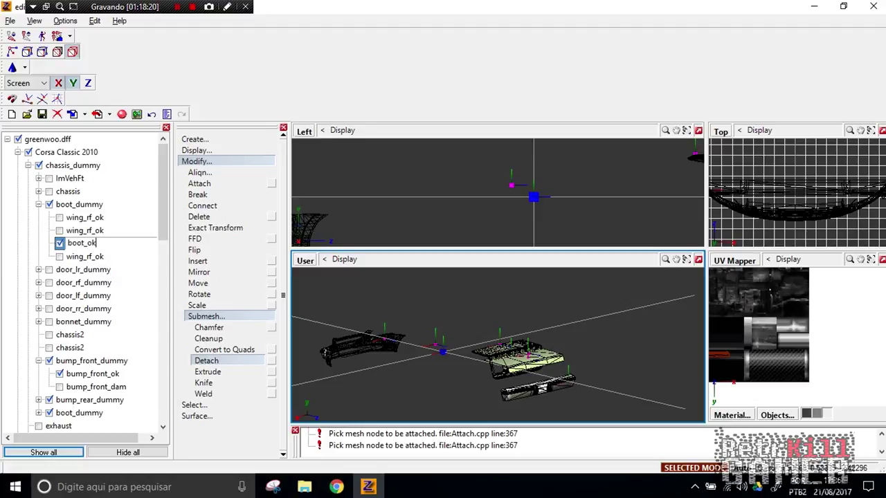
pyautogui.click(25, 243)
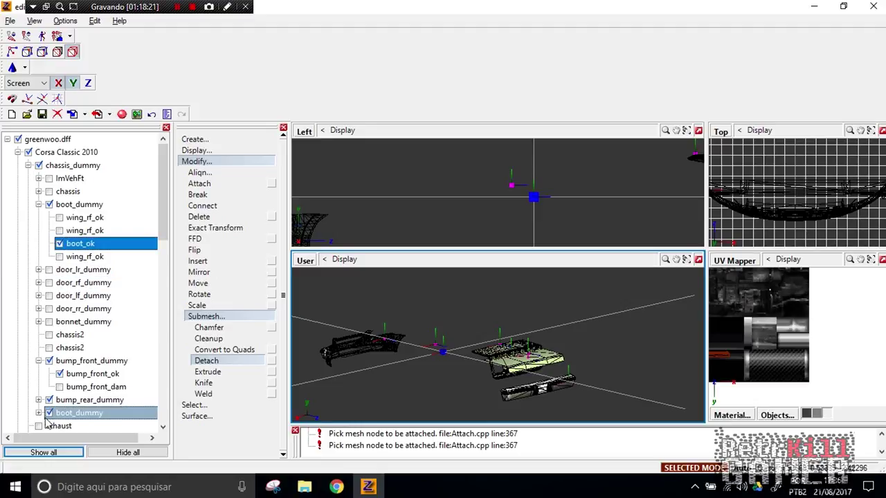
# - Check the parts inside the boot_dummy brought from greenwoo1.dff against the new boot_ok, and collapse that dummy
pyautogui.scroll(-1, 35, 411)
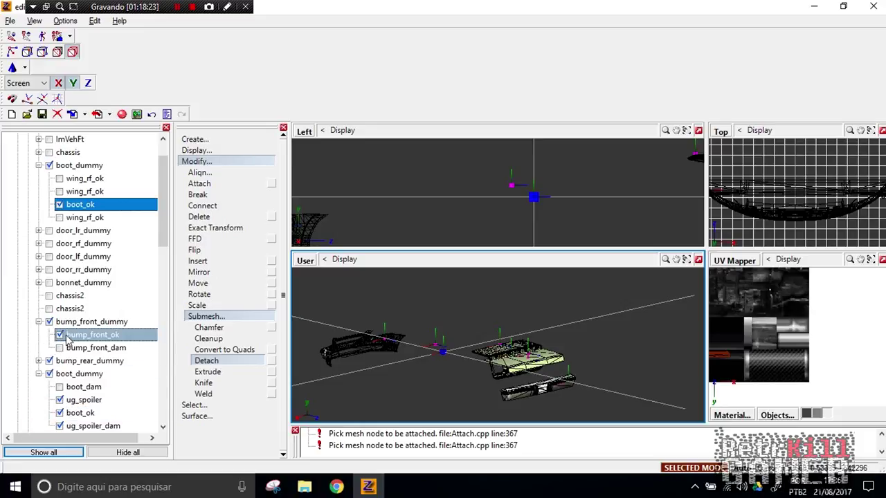
pyautogui.click(59, 400)
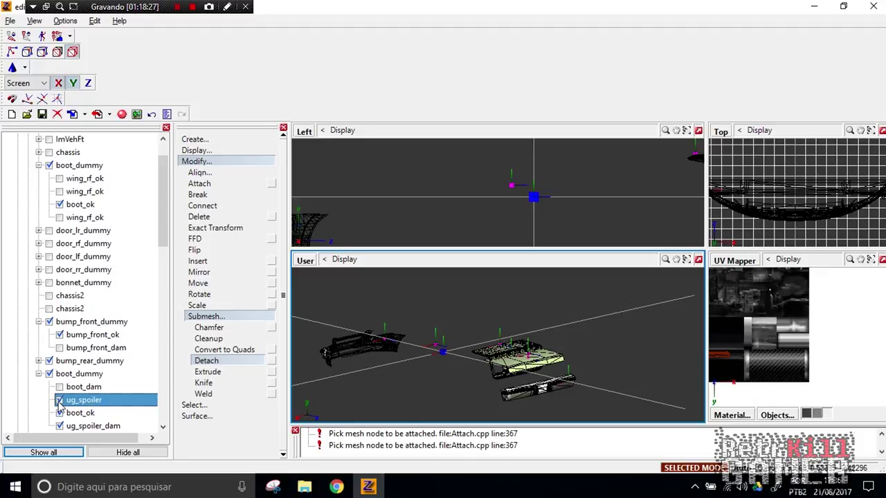
pyautogui.click(38, 374)
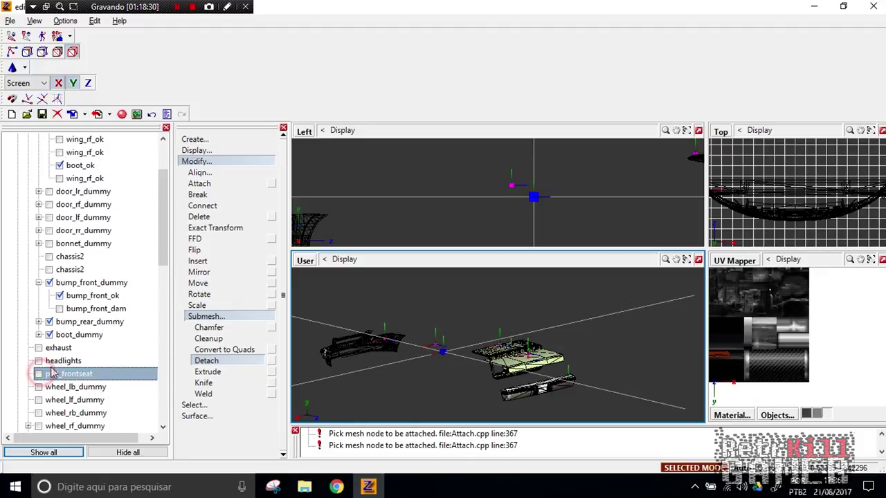
pyautogui.scroll(2, 96, 350)
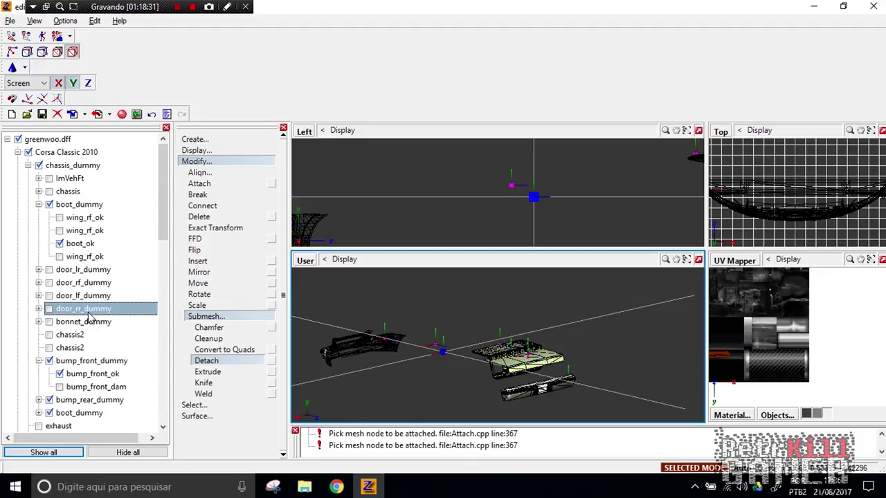
pyautogui.click(60, 244)
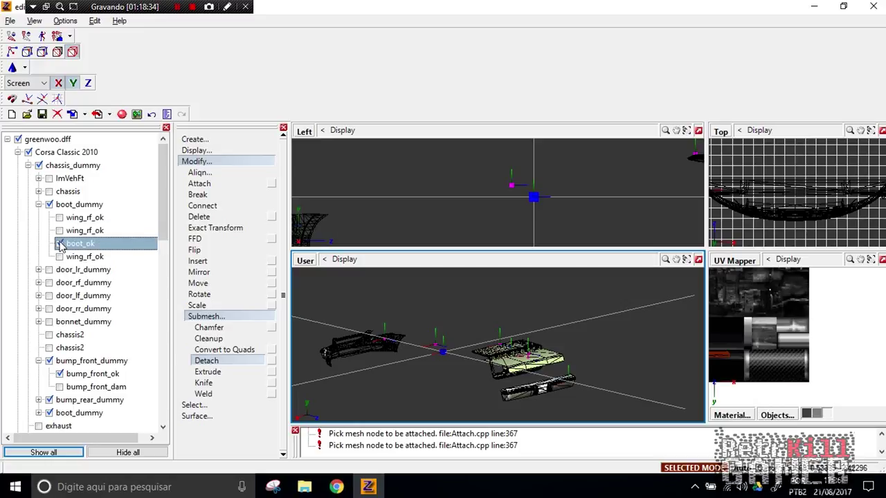
# - Take the boot_dummy brought from greenwoo1.dff back out of chassis_dummy in greenwoo.dff
pyautogui.scroll(-1, 73, 354)
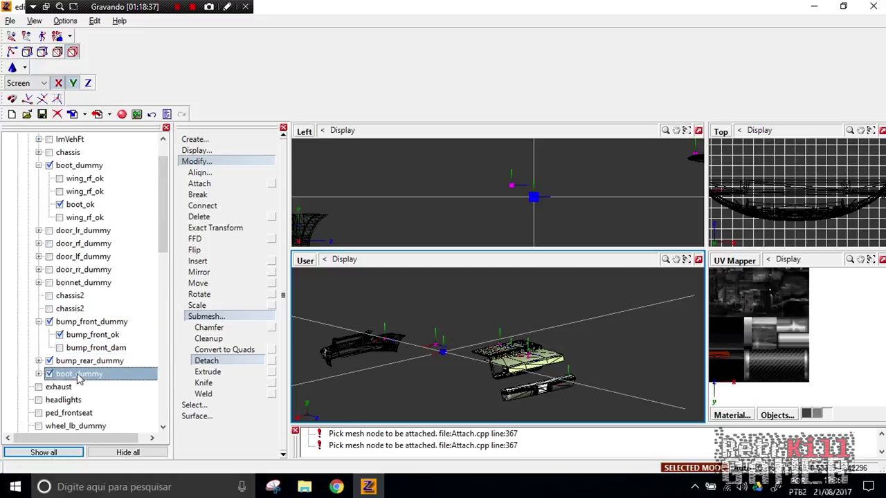
pyautogui.scroll(-7, 92, 367)
pyautogui.moveTo(119, 335); pyautogui.dragTo(138, 84)
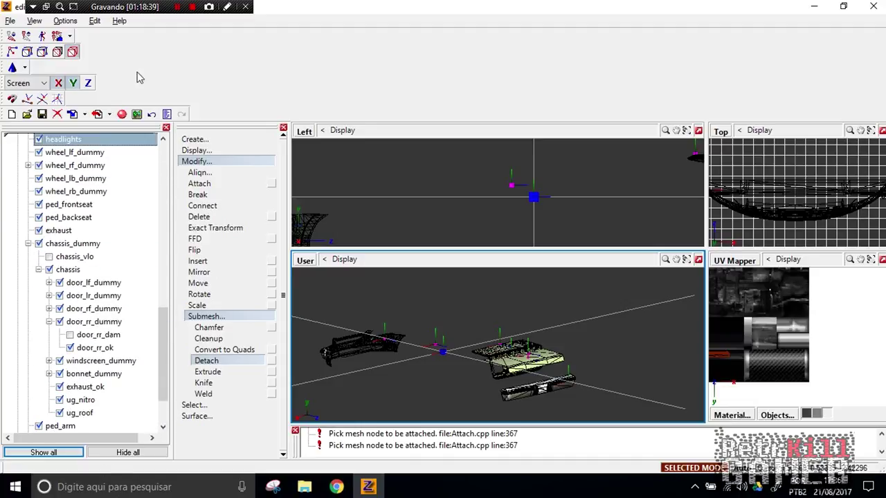
pyautogui.moveTo(133, 51); pyautogui.dragTo(54, 400)
pyautogui.scroll(5, 111, 290)
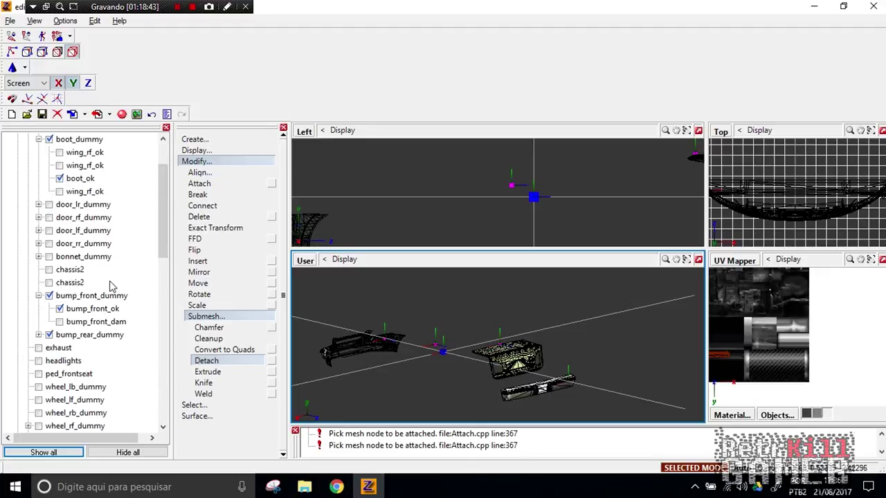
# - Compare the boot meshes by toggling their visibility, and move boot_ok to the first place inside boot_dummy
pyautogui.click(81, 244)
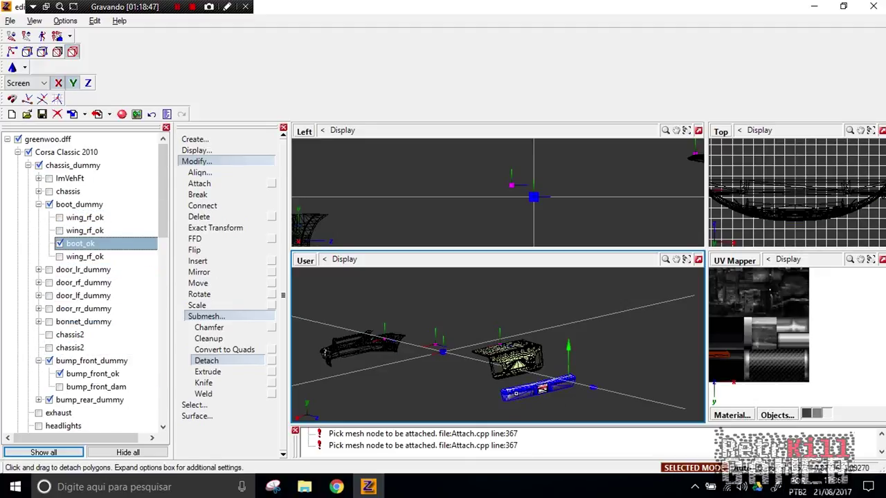
pyautogui.scroll(3, 519, 394)
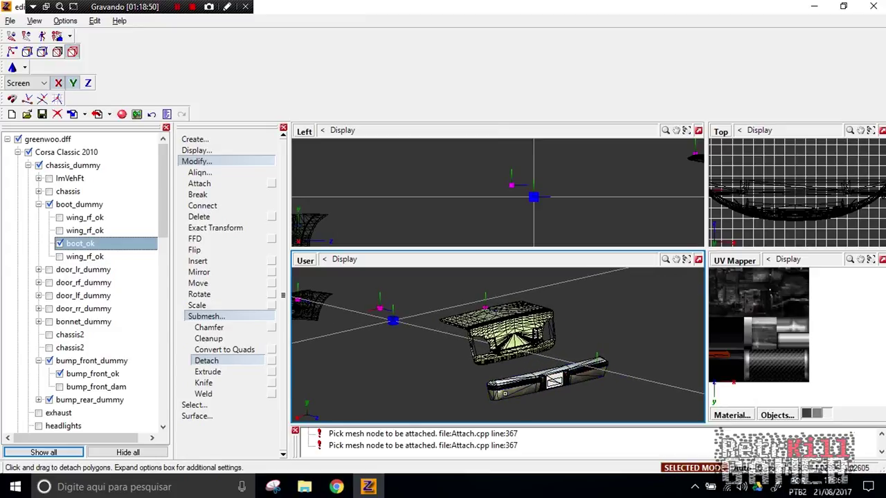
pyautogui.click(77, 192)
pyautogui.scroll(2, 560, 385)
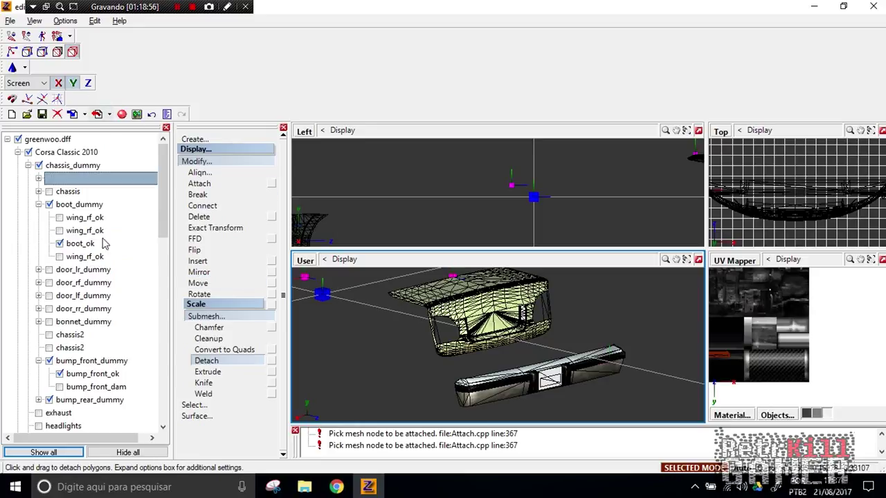
pyautogui.click(49, 206)
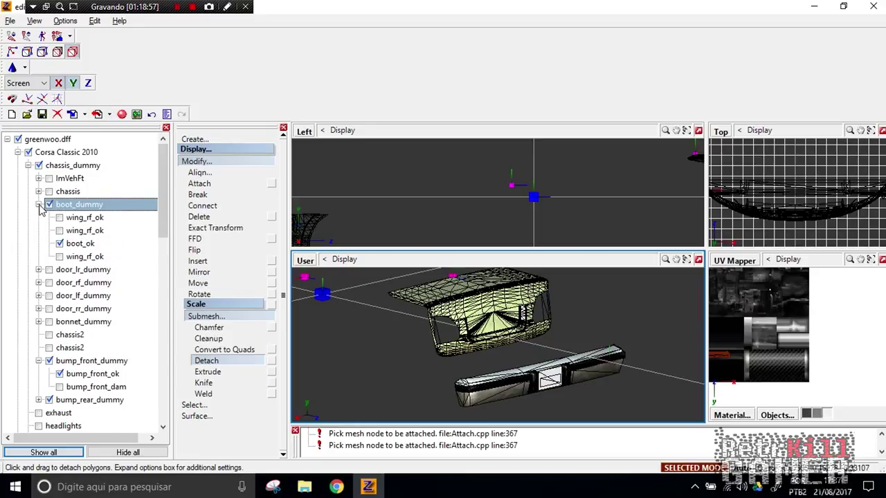
pyautogui.click(60, 217)
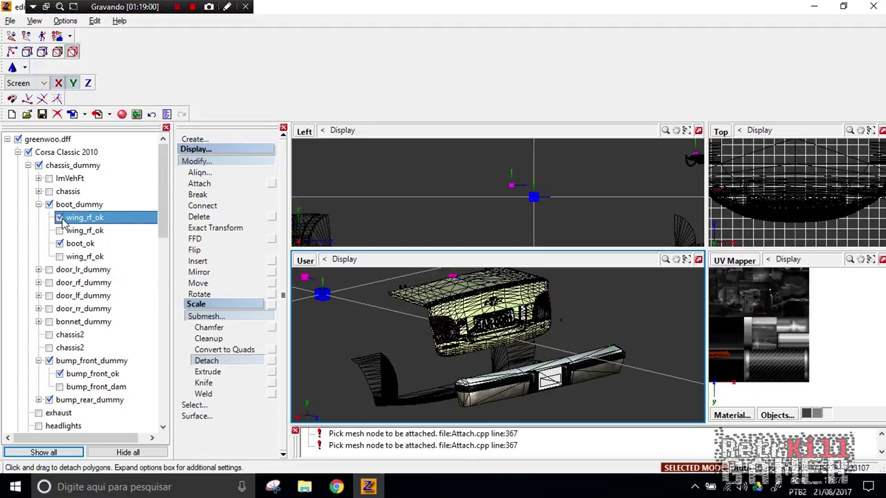
pyautogui.click(61, 219)
pyautogui.click(61, 219)
pyautogui.click(62, 219)
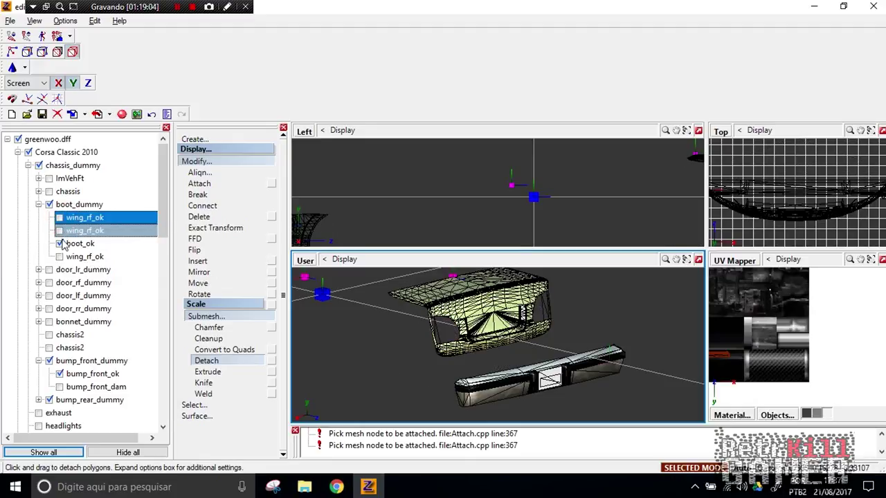
pyautogui.click(60, 245)
pyautogui.click(61, 244)
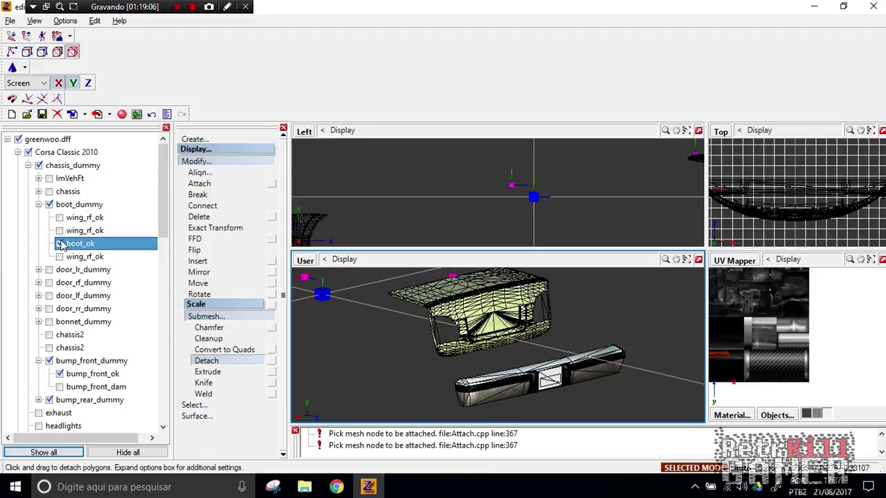
pyautogui.moveTo(78, 251); pyautogui.dragTo(69, 219)
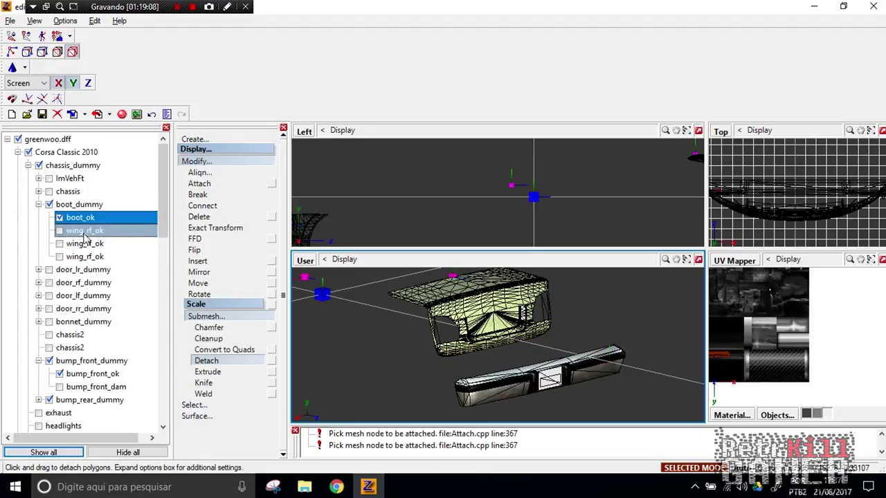
# - Examine which geometry the two wing_rf_ok parts directly below boot_ok contain by showing and hiding each one
pyautogui.click(59, 230)
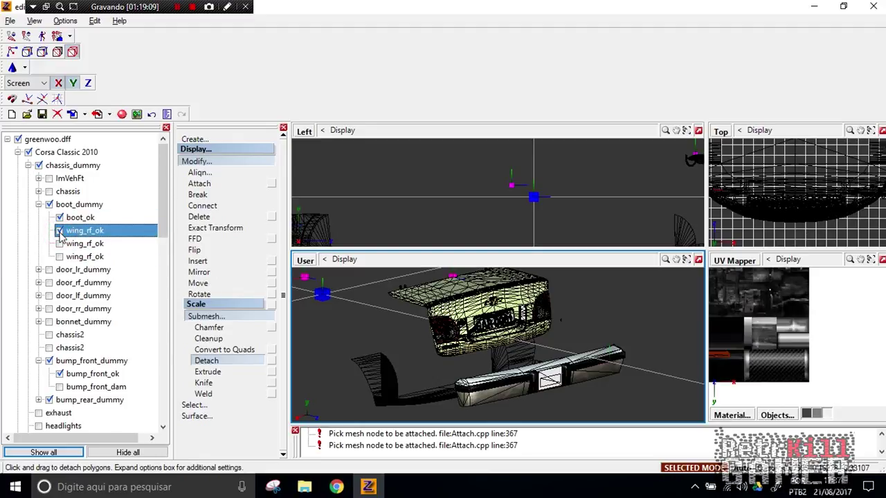
pyautogui.click(60, 231)
pyautogui.click(61, 244)
pyautogui.click(62, 243)
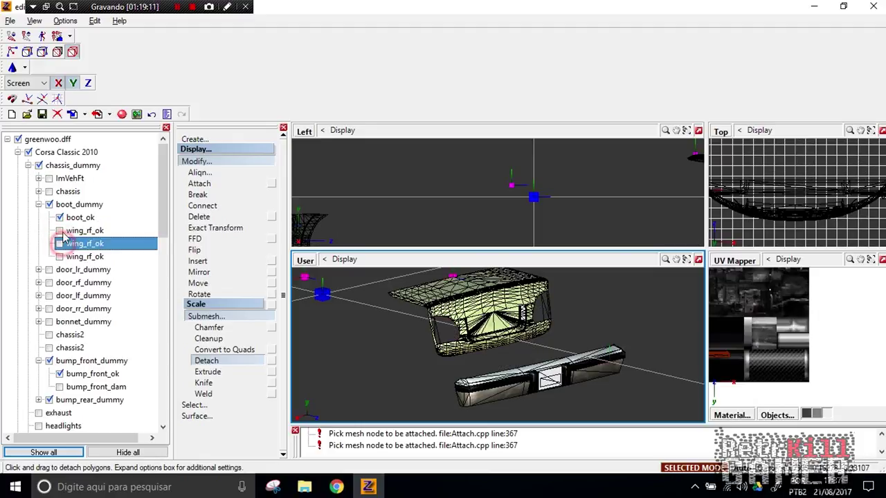
pyautogui.click(60, 231)
pyautogui.click(59, 230)
pyautogui.click(60, 244)
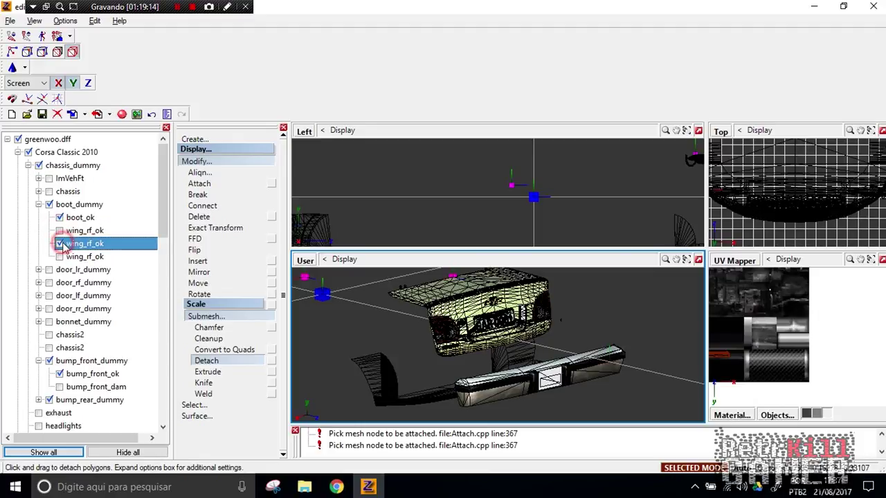
pyautogui.click(60, 244)
pyautogui.click(59, 244)
pyautogui.click(60, 244)
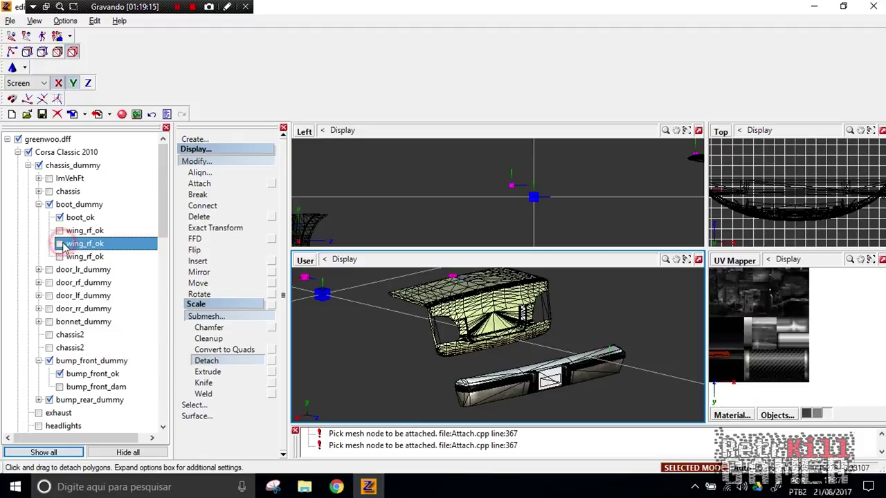
# - Show all wing_rf_ok parts in boot_dummy and delete the duplicate directly below boot_ok
pyautogui.click(60, 257)
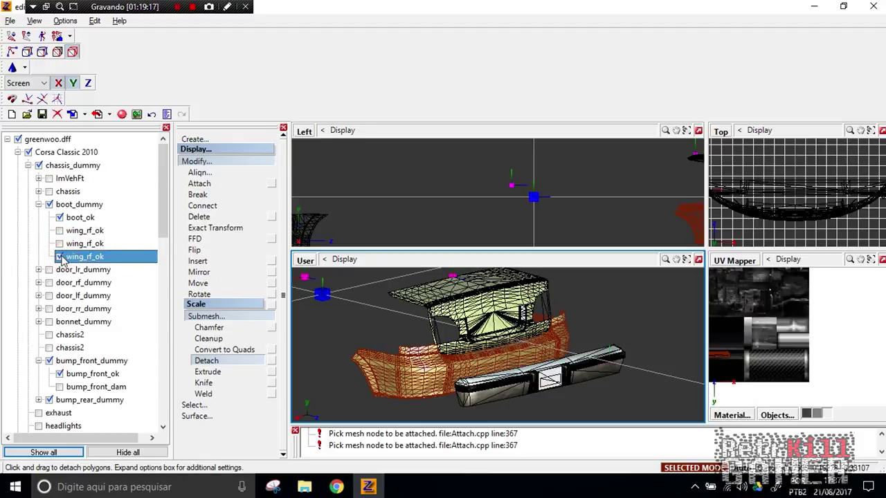
pyautogui.click(60, 245)
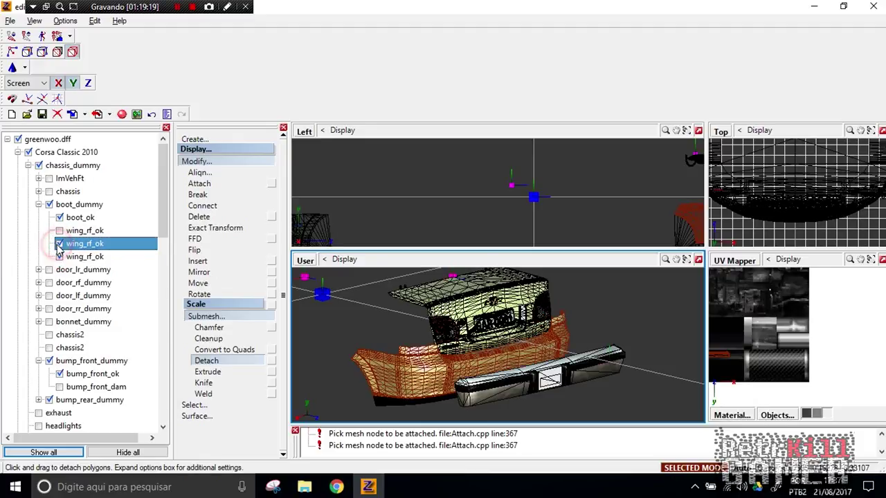
pyautogui.click(60, 231)
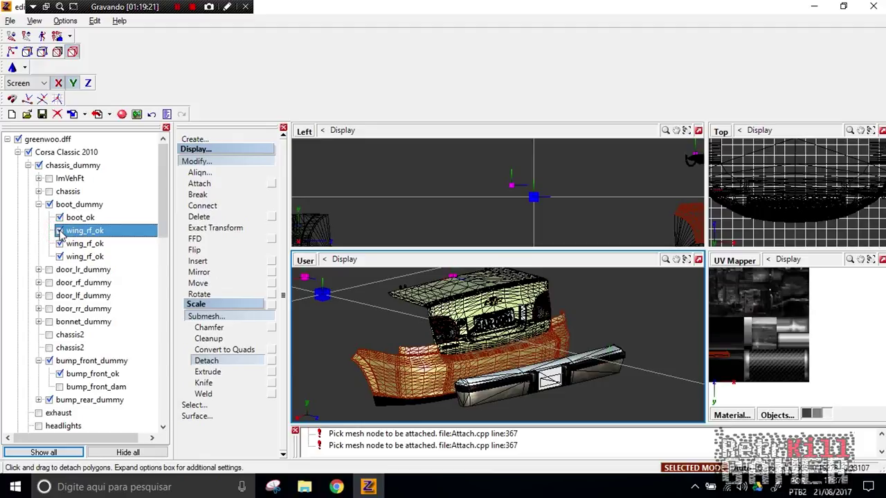
pyautogui.rightClick(101, 232)
pyautogui.moveTo(121, 244)
pyautogui.click(176, 239)
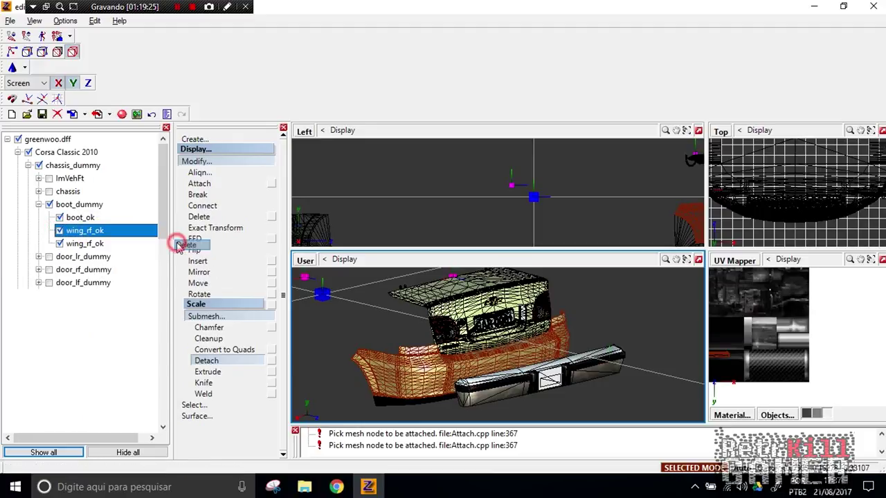
# - Check both wing_rf_ok parts in boot_dummy by showing and hiding them, and move the lower one into bump_rear_dummy
pyautogui.click(60, 232)
pyautogui.click(60, 232)
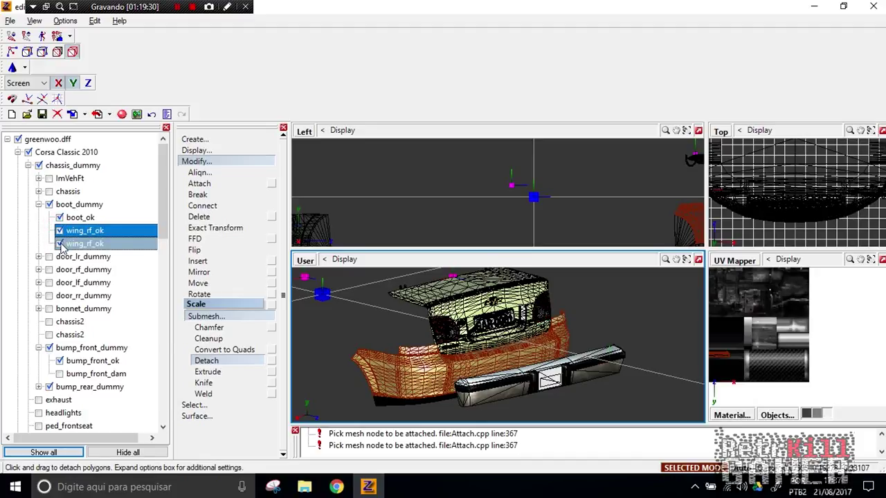
pyautogui.click(60, 244)
pyautogui.click(60, 244)
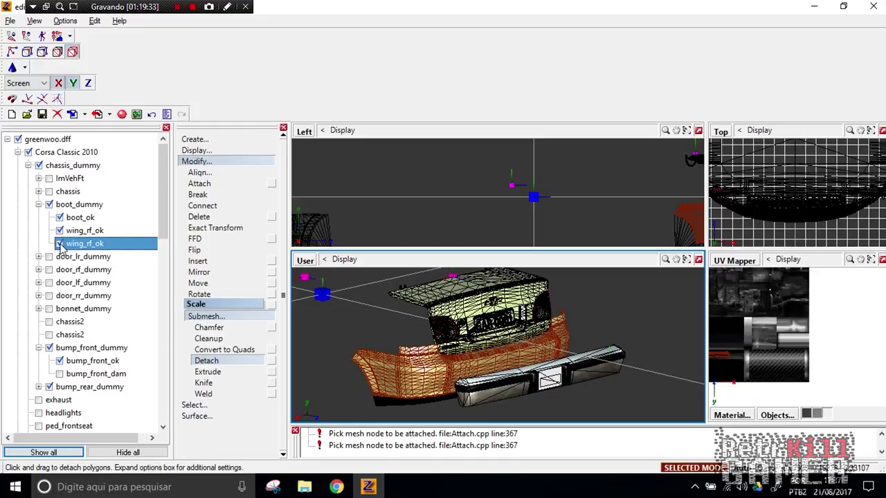
pyautogui.click(85, 243)
pyautogui.press('Delete')
pyautogui.moveTo(111, 261); pyautogui.dragTo(96, 388)
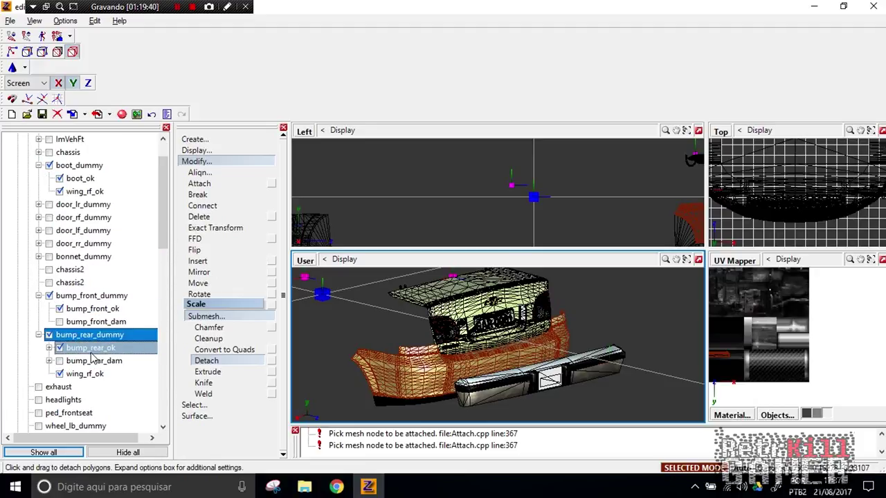
# - Rename the wing_rf_ok inside bump_rear_dummy as bump_rear_ok and move plate_ok from the original bump_rear_ok under it
pyautogui.rightClick(104, 348)
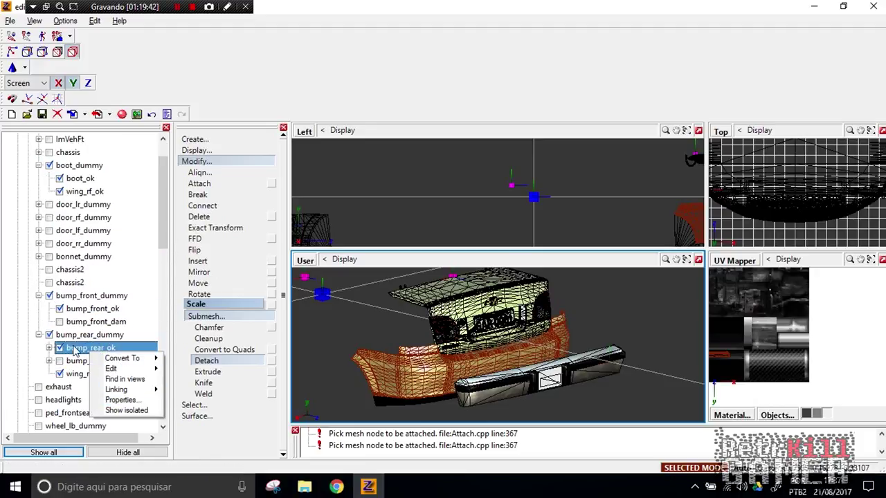
pyautogui.click(75, 351)
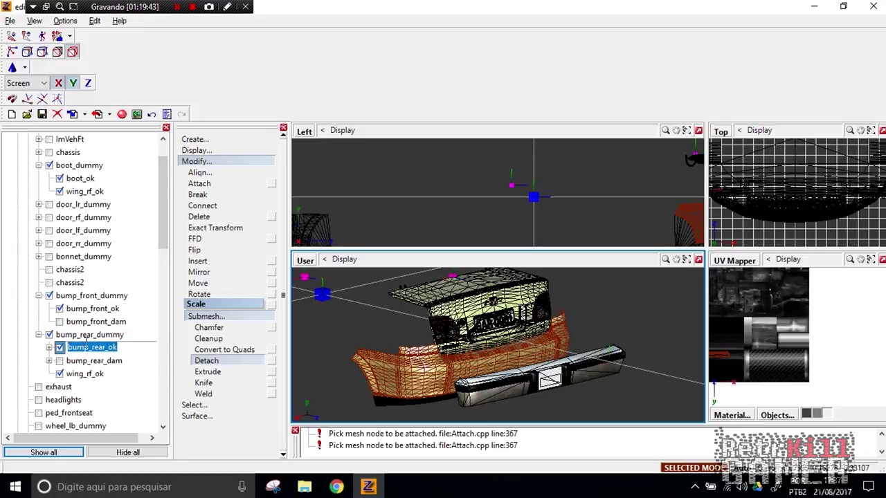
pyautogui.click(109, 375)
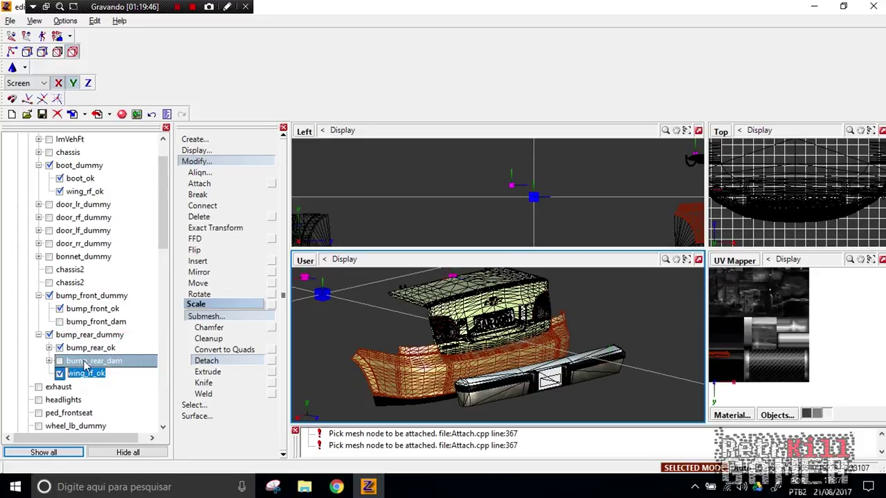
pyautogui.write('bump_rear_ok')
pyautogui.press('Return')
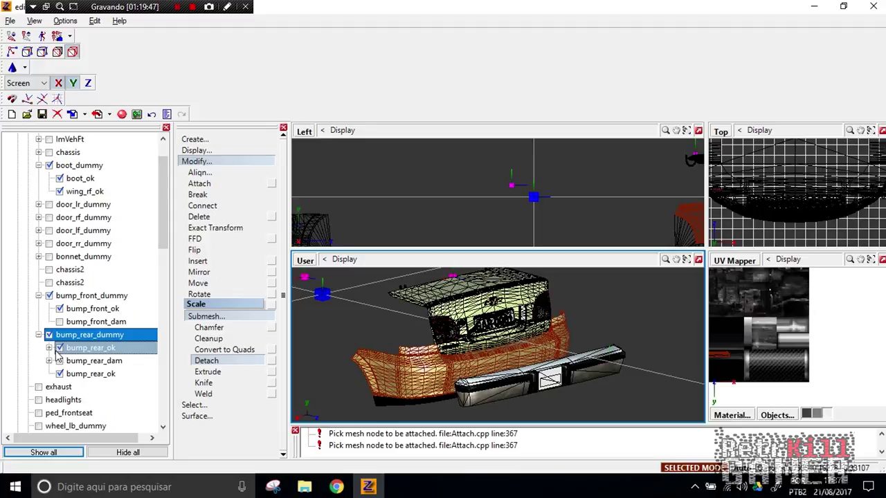
pyautogui.click(49, 348)
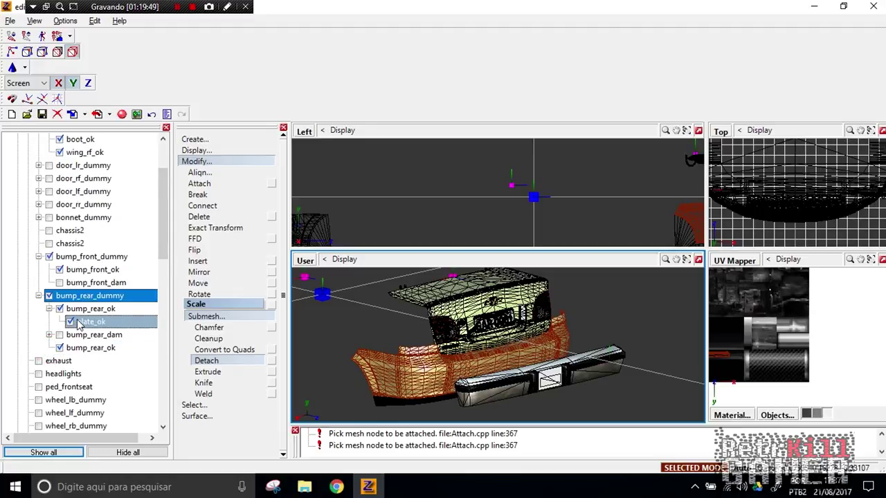
pyautogui.click(92, 347)
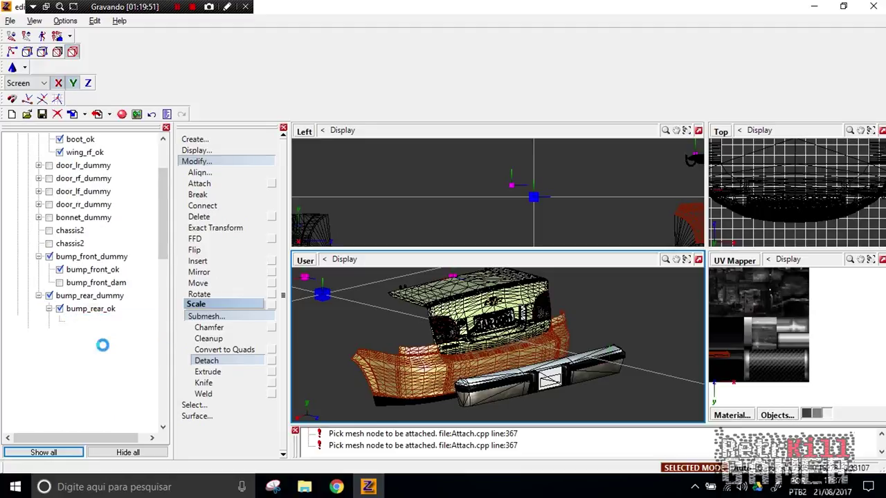
# - Delete the original bump_rear_ok and bump_rear_dam from bump_rear_dummy, leaving the new bump_rear_ok with its plate_ok
pyautogui.click(59, 309)
pyautogui.rightClick(101, 312)
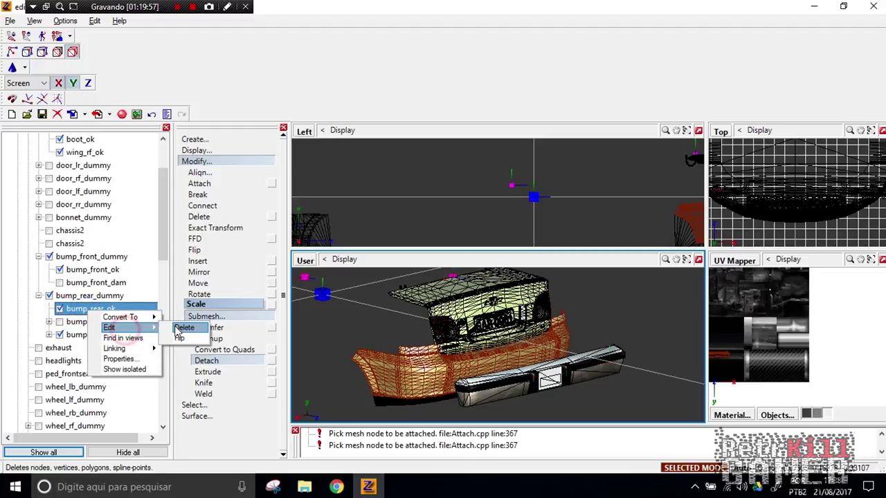
pyautogui.click(174, 323)
pyautogui.rightClick(80, 308)
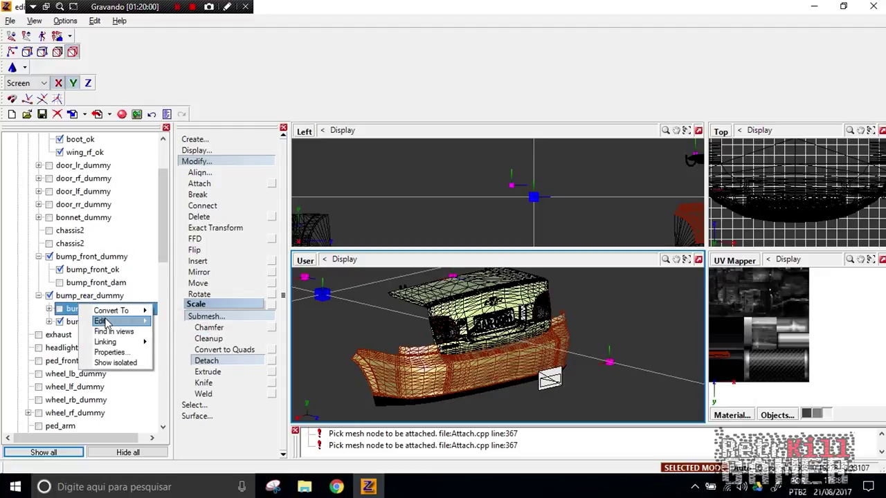
pyautogui.click(177, 322)
pyautogui.click(49, 308)
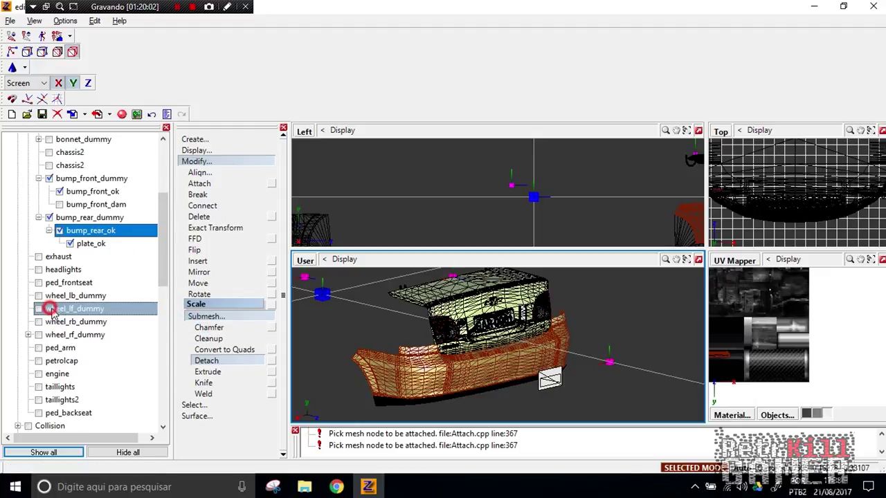
# - Hide wing_rf_ok in boot_dummy and select the plate_ok mesh behind the rear bumper
pyautogui.moveTo(573, 383); pyautogui.dragTo(577, 391, button='middle')
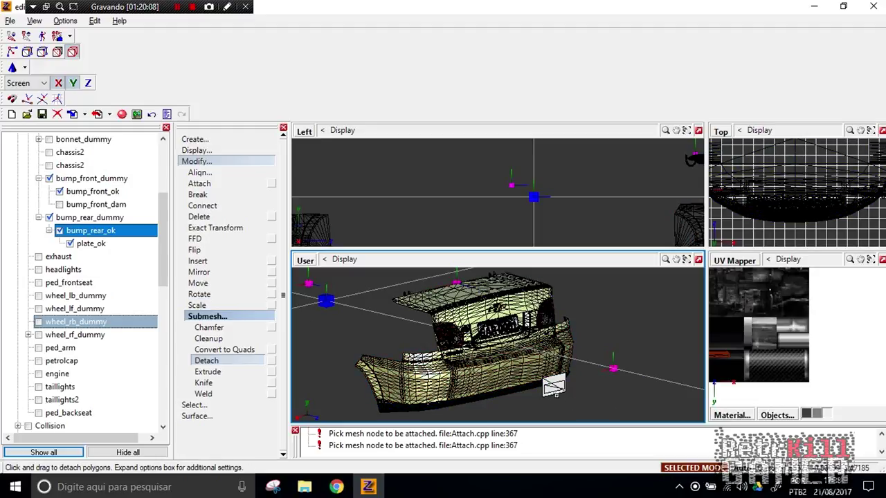
pyautogui.scroll(4, 115, 222)
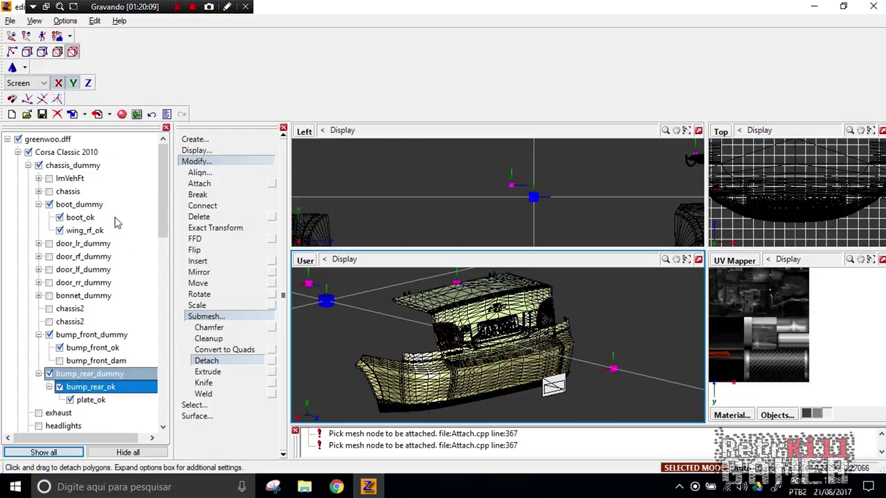
pyautogui.click(61, 230)
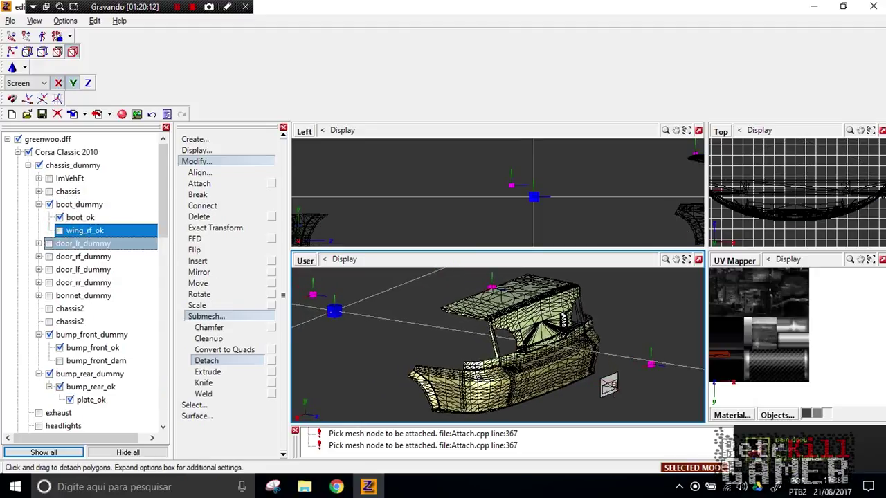
pyautogui.click(197, 161)
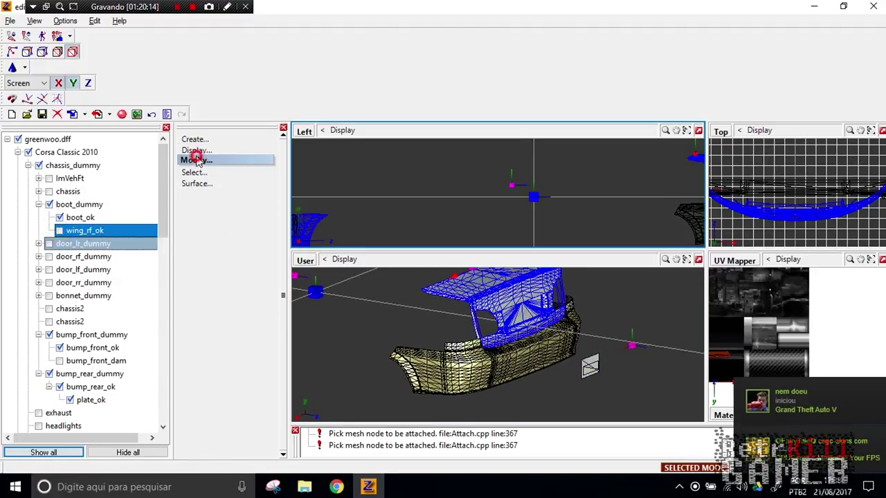
pyautogui.click(194, 173)
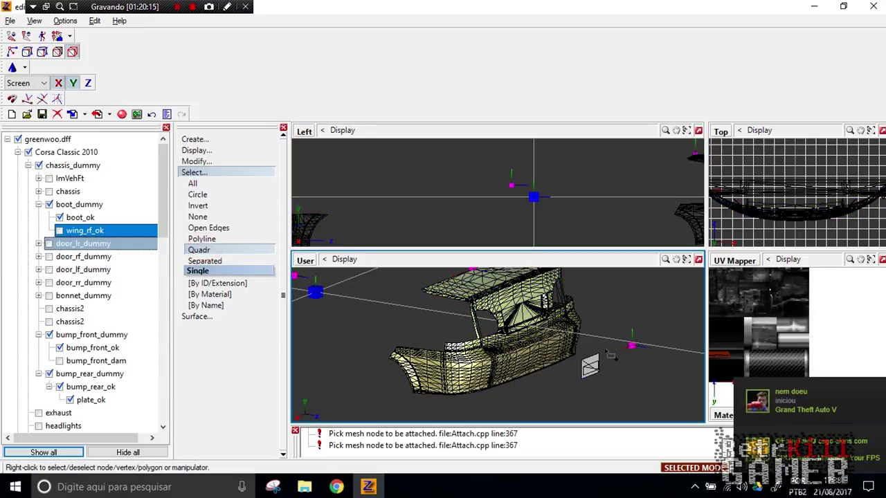
pyautogui.rightClick(604, 380)
pyautogui.moveTo(609, 385); pyautogui.dragTo(589, 370, button='middle')
pyautogui.click(151, 115)
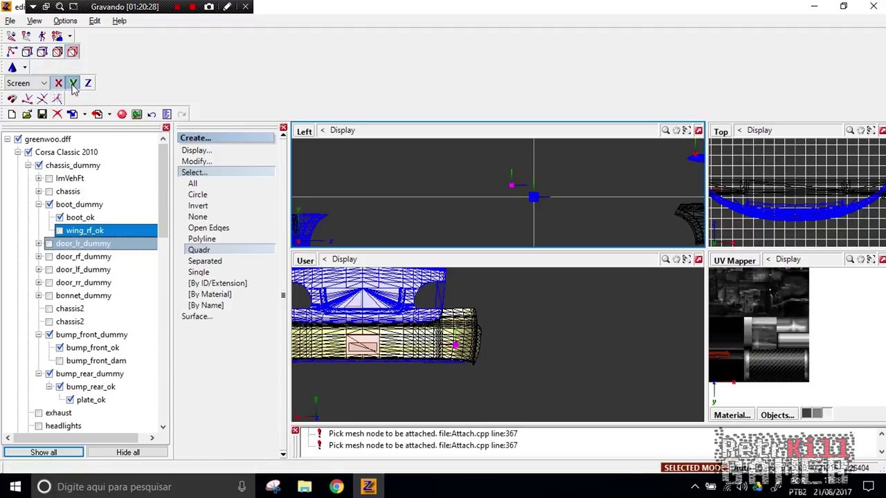
# - Switch the Left viewport to the Back view and select the plate mesh with quadrangular selection
pyautogui.click(201, 250)
pyautogui.scroll(-4, 445, 188)
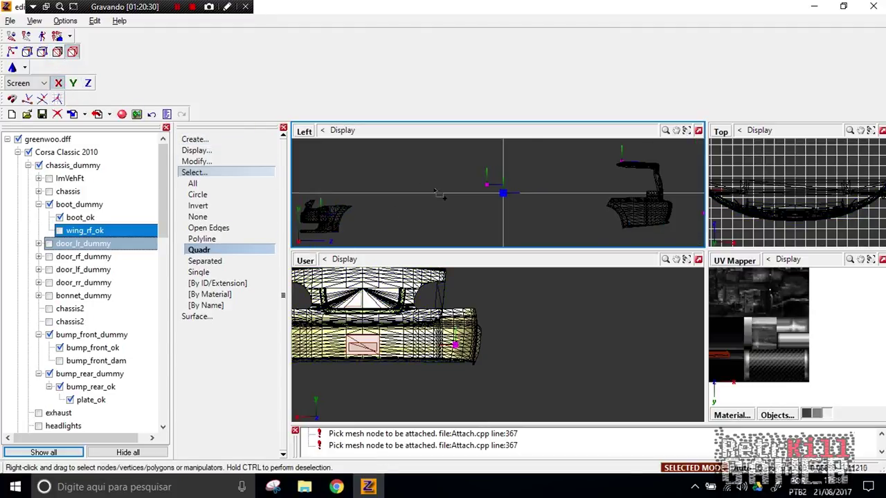
pyautogui.click(305, 133)
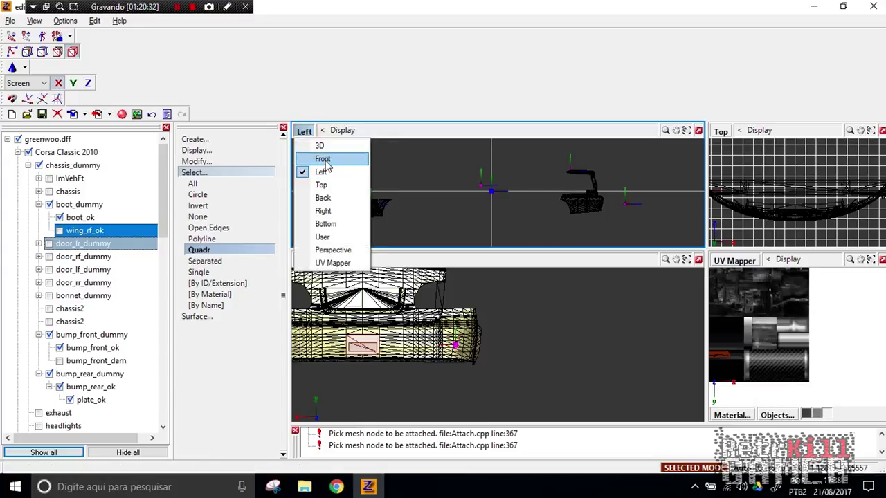
pyautogui.click(330, 198)
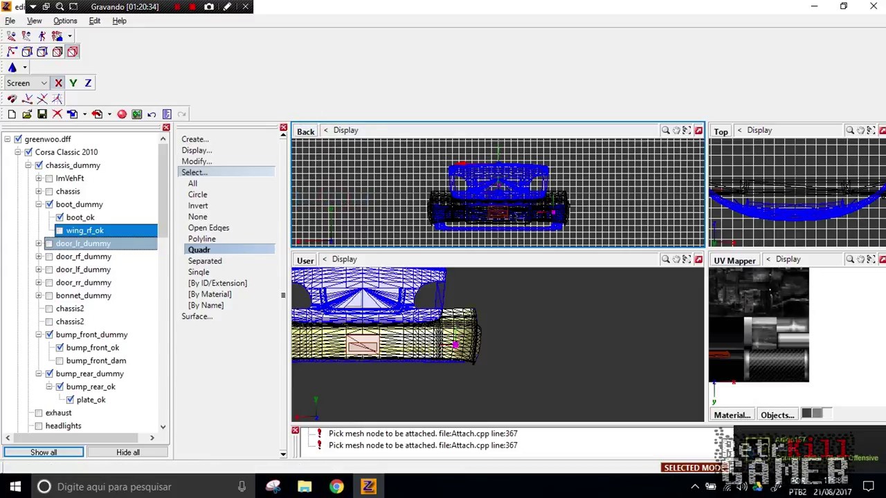
pyautogui.moveTo(511, 242)
pyautogui.mouseDown(button='middle')
pyautogui.moveTo(505, 201)
pyautogui.moveTo(520, 231)
pyautogui.mouseUp(button='middle')
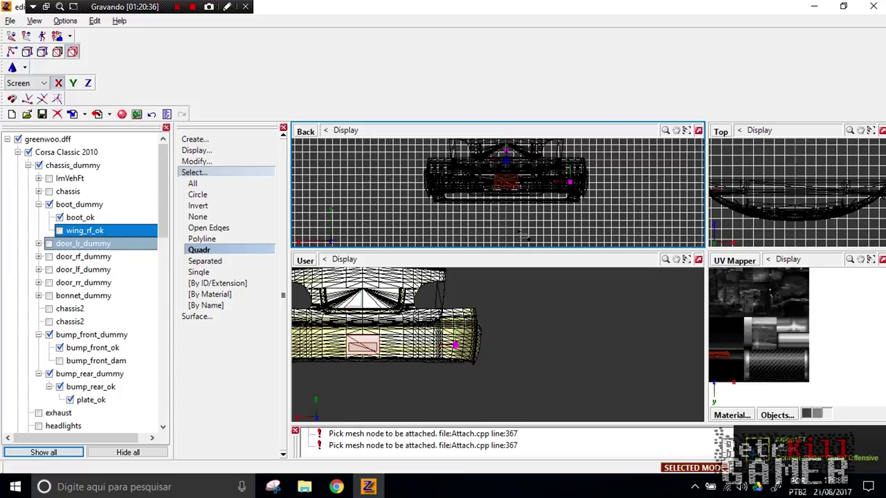
pyautogui.keyDown('alt'); pyautogui.moveTo(594, 369); pyautogui.dragTo(591, 262, button='middle'); pyautogui.keyUp('alt')
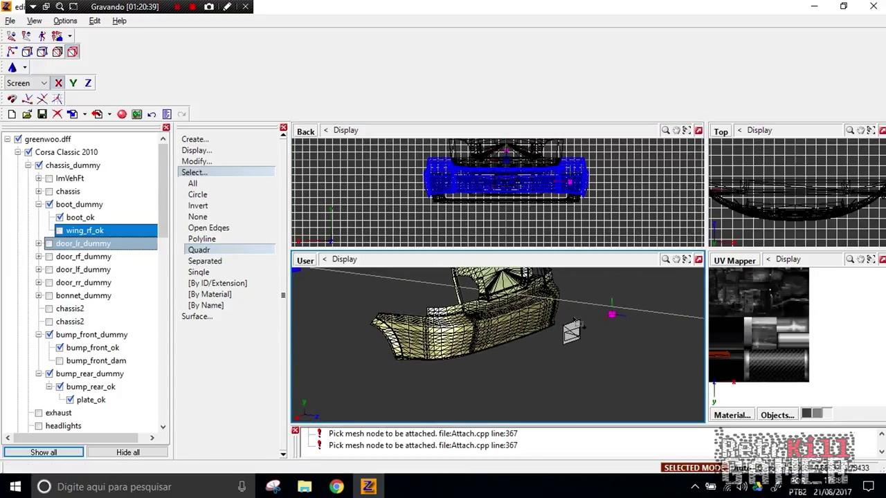
pyautogui.click(556, 218)
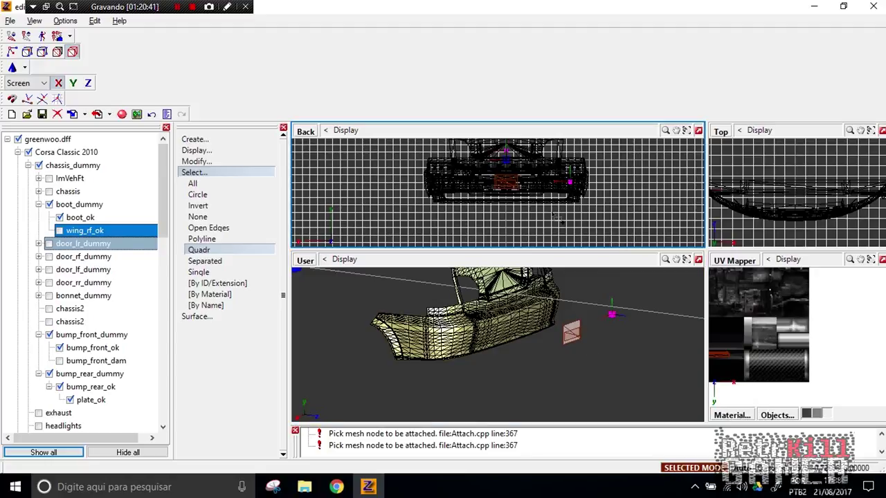
# - Scale the selected plate mesh in the Back view, checking its proportions against the rear bumper
pyautogui.click(196, 171)
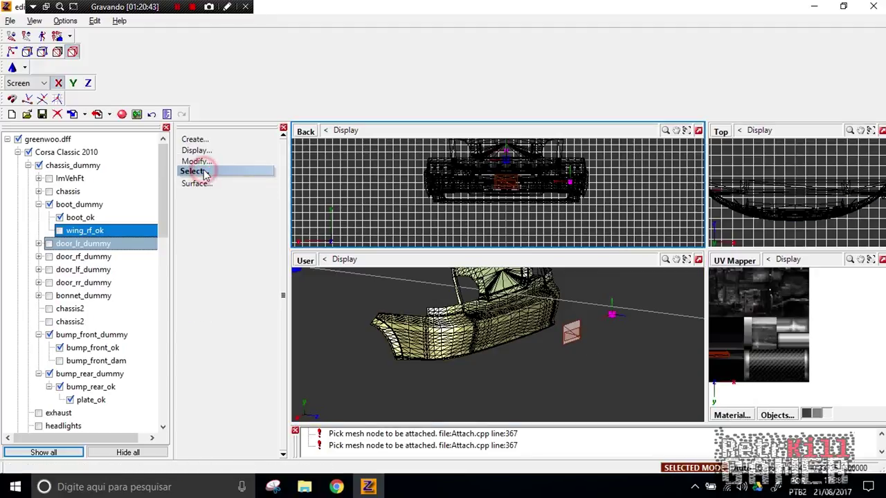
pyautogui.click(196, 160)
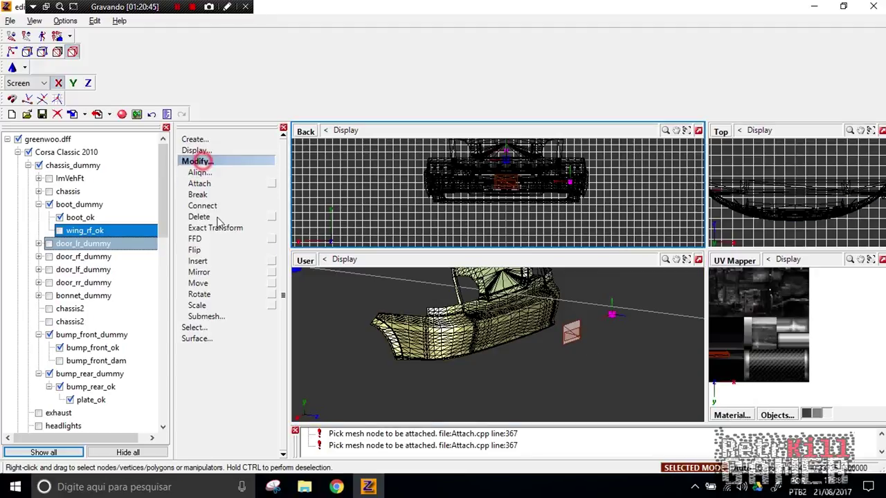
pyautogui.click(213, 303)
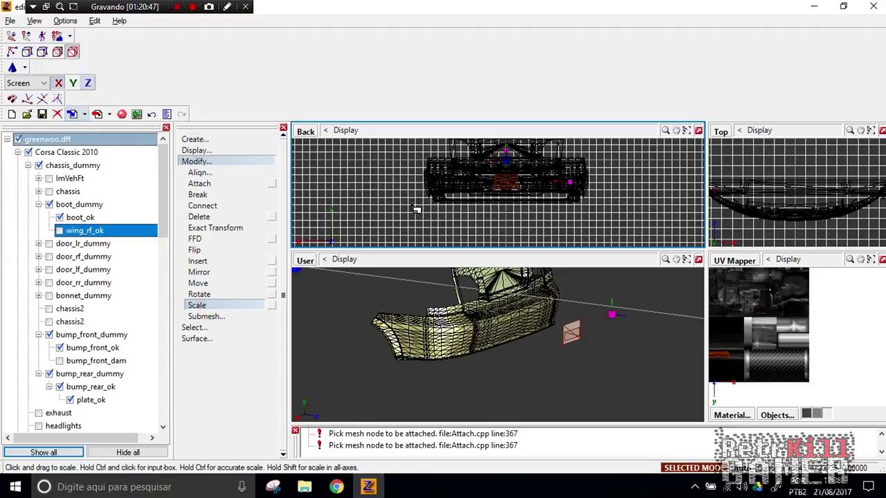
pyautogui.moveTo(518, 200); pyautogui.dragTo(552, 236)
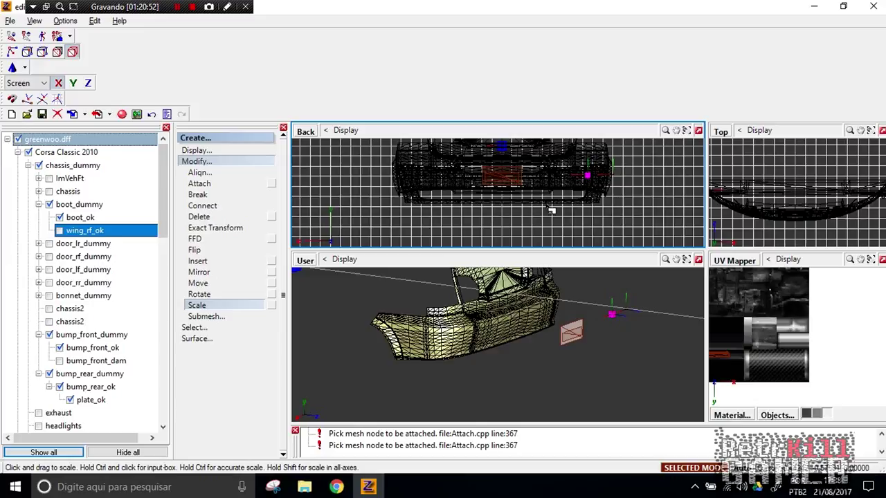
pyautogui.moveTo(517, 312); pyautogui.dragTo(514, 349, button='middle')
pyautogui.moveTo(536, 153)
pyautogui.mouseDown(button='middle')
pyautogui.moveTo(533, 215)
pyautogui.moveTo(540, 140)
pyautogui.mouseUp(button='middle')
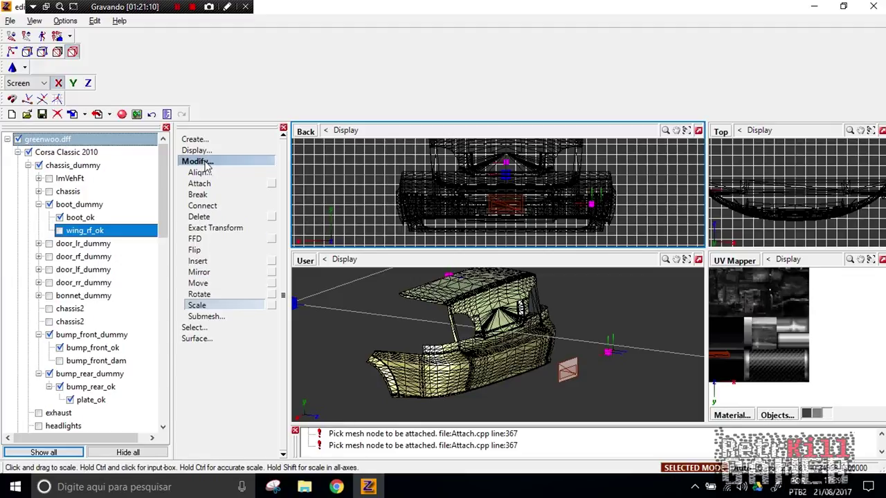
# - Start Move for the plate and switch both the Top and the Back viewport to the Left view
pyautogui.click(216, 283)
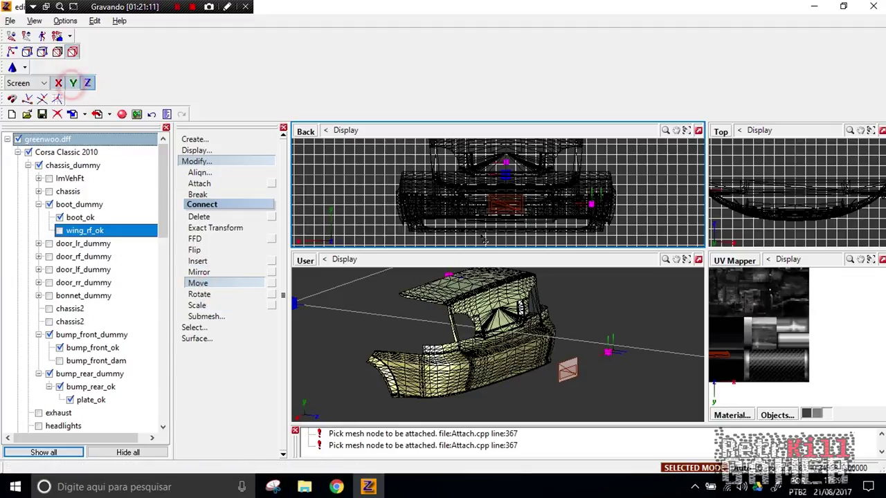
pyautogui.click(720, 132)
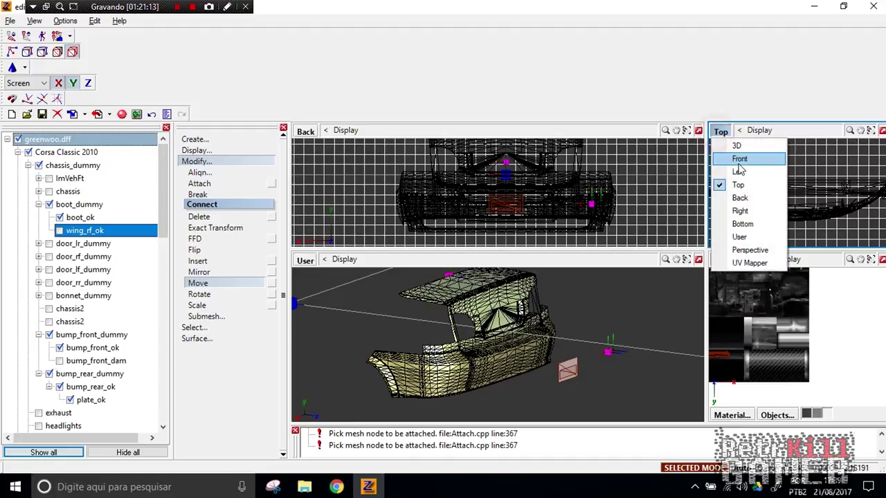
pyautogui.click(739, 160)
pyautogui.click(721, 132)
pyautogui.click(738, 173)
pyautogui.click(373, 129)
pyautogui.click(306, 132)
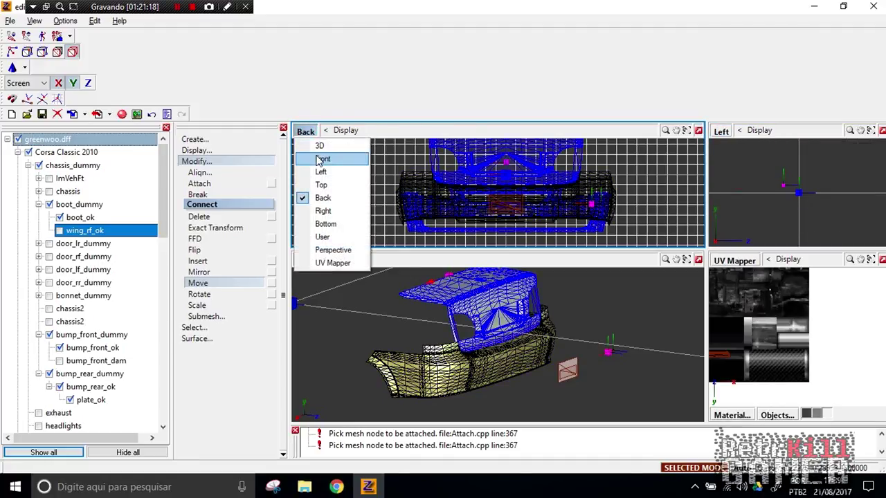
pyautogui.click(321, 172)
# - Move the plate from behind the rear bumper into the boot's plate recess in the Left view
pyautogui.scroll(-2, 635, 206)
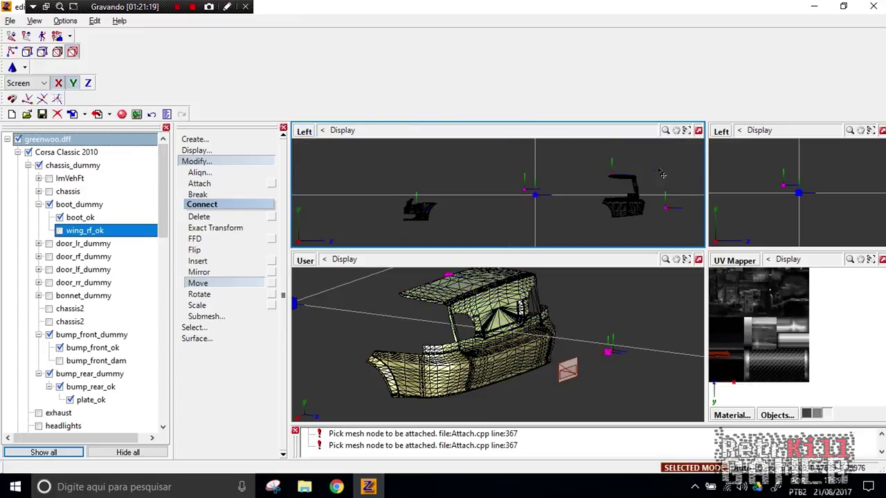
pyautogui.scroll(3, 681, 188)
pyautogui.moveTo(682, 188); pyautogui.dragTo(613, 180, button='middle')
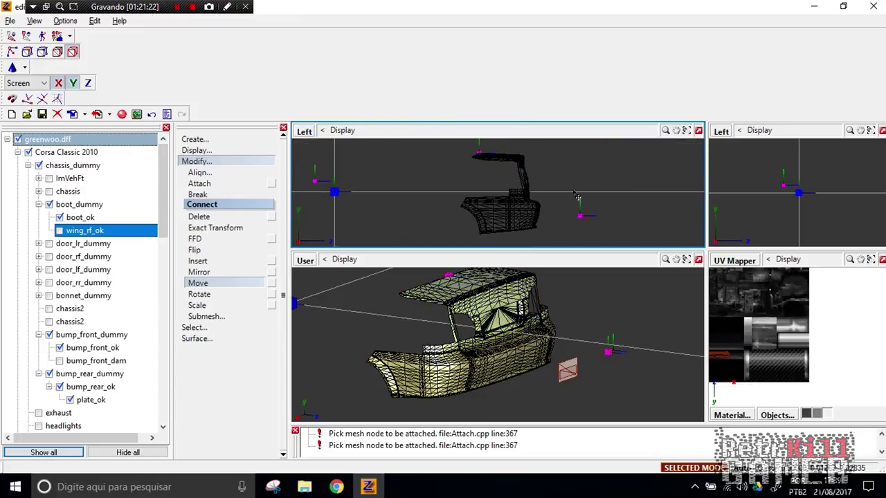
pyautogui.scroll(5, 534, 200)
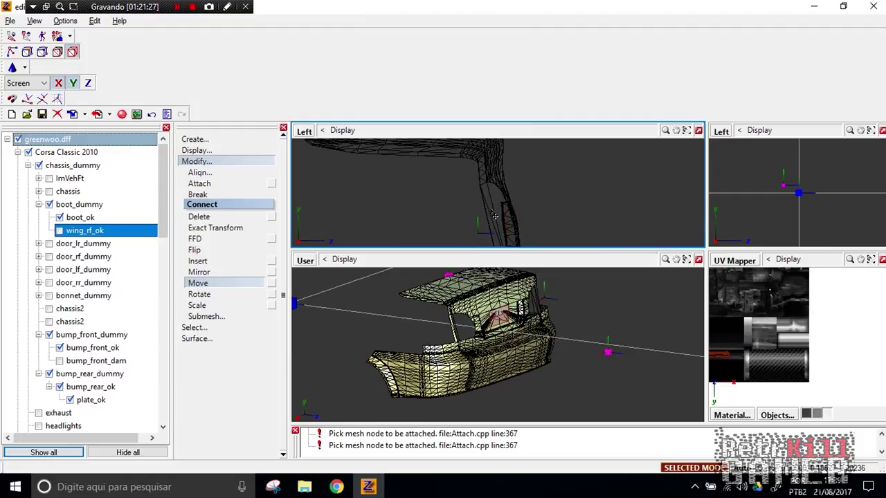
# - Switch the second Left viewport to the Back view and inspect the plate's placement on the boot
pyautogui.scroll(-3, 788, 177)
pyautogui.moveTo(756, 184); pyautogui.dragTo(707, 185, button='middle')
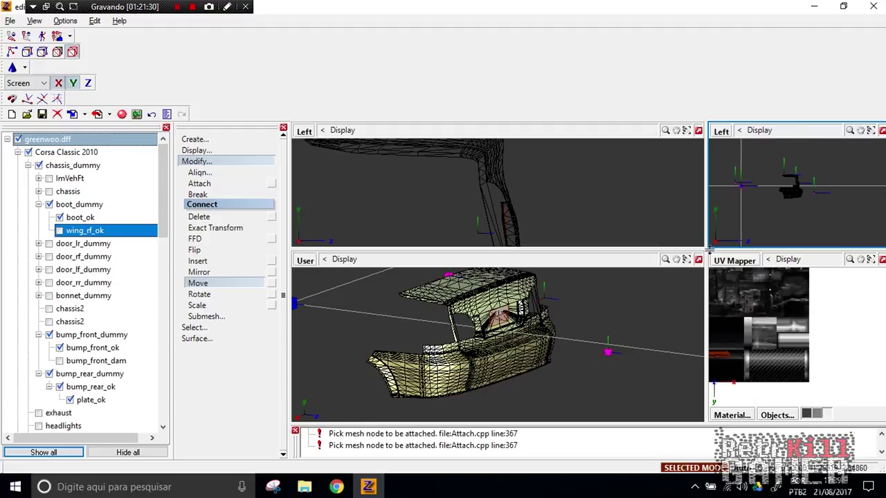
pyautogui.click(720, 131)
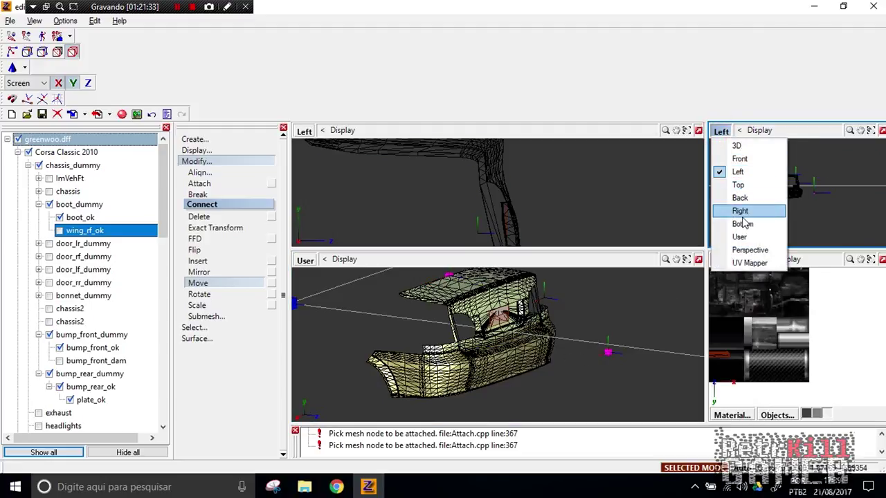
pyautogui.click(741, 198)
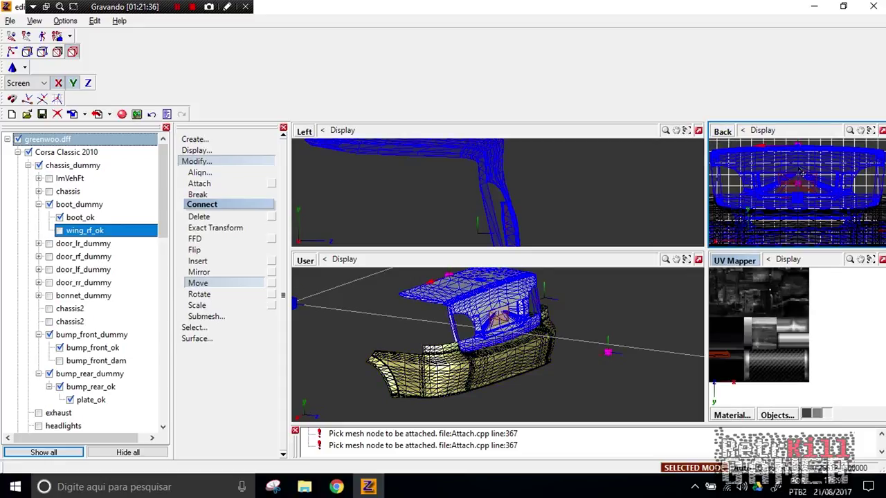
pyautogui.scroll(1, 800, 190)
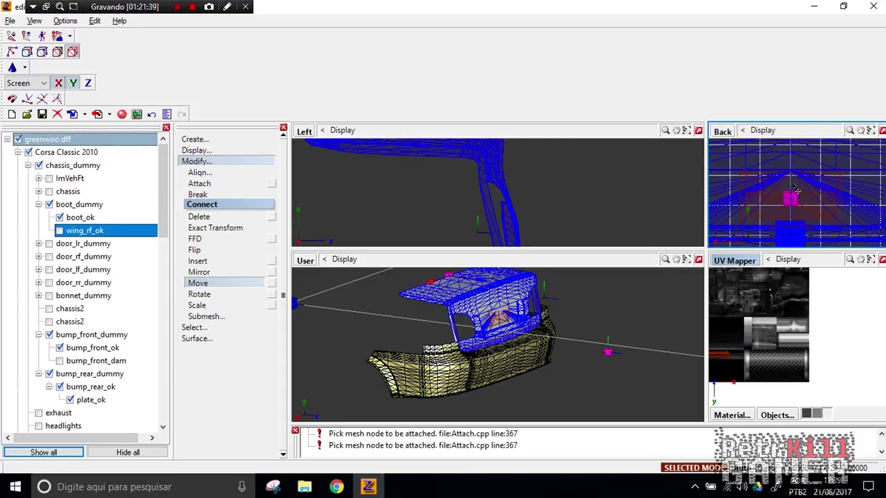
pyautogui.moveTo(628, 351); pyautogui.dragTo(602, 321, button='middle')
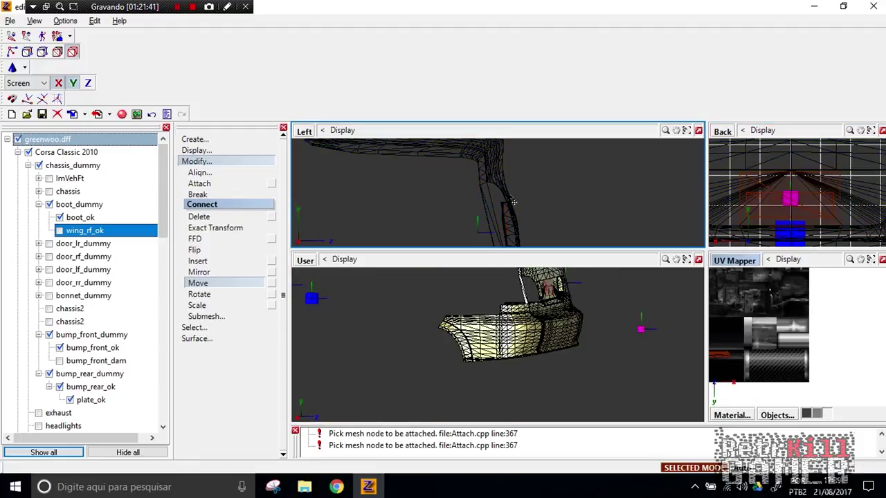
# - Rotate the plate to match the boot panel's slope and move it back into the recess in the Left view
pyautogui.click(200, 294)
pyautogui.moveTo(488, 200); pyautogui.dragTo(509, 180)
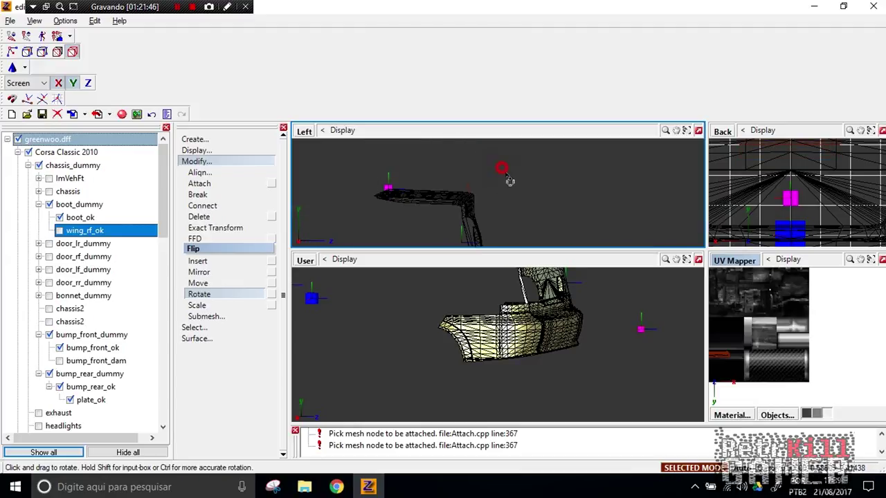
pyautogui.click(198, 272)
pyautogui.click(569, 196)
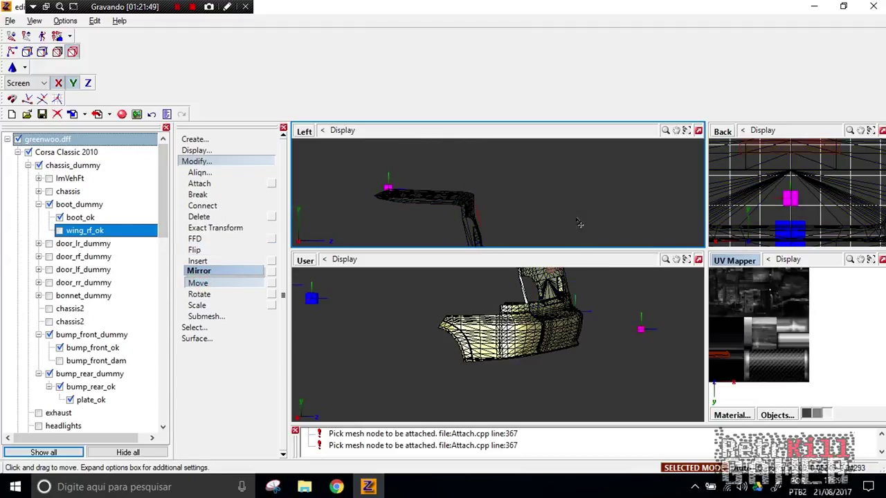
pyautogui.moveTo(579, 223); pyautogui.dragTo(572, 148, button='middle')
pyautogui.scroll(2, 508, 174)
pyautogui.moveTo(504, 167); pyautogui.dragTo(502, 185)
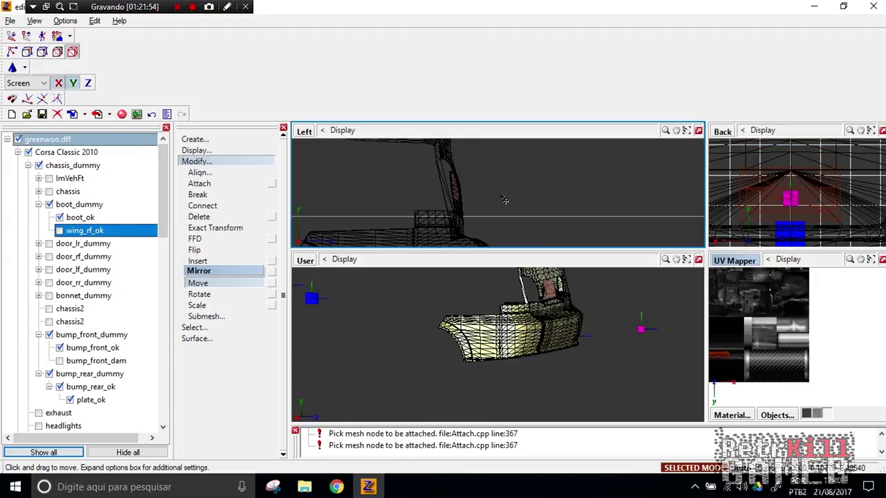
pyautogui.scroll(5, 446, 183)
pyautogui.click(515, 185)
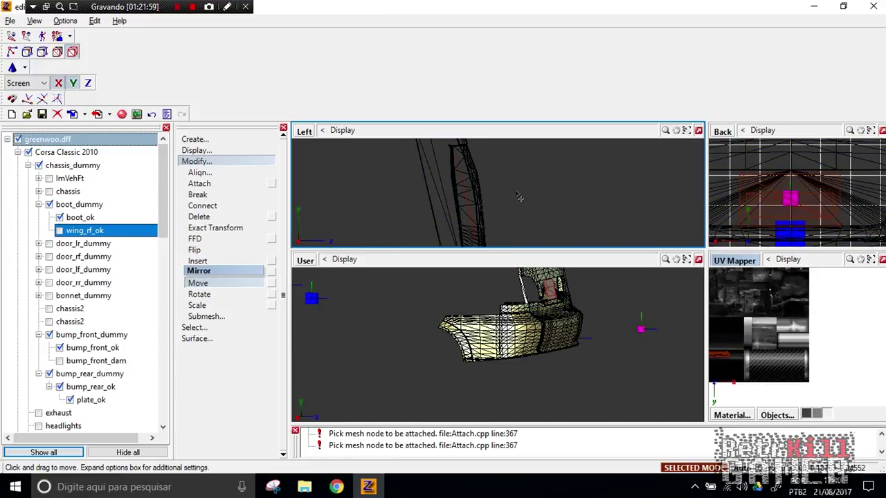
# - Examine the plate's fit on the boot in the User and Back views
pyautogui.moveTo(640, 313)
pyautogui.mouseDown(button='middle')
pyautogui.moveTo(600, 317)
pyautogui.moveTo(600, 329)
pyautogui.moveTo(634, 324)
pyautogui.mouseUp(button='middle')
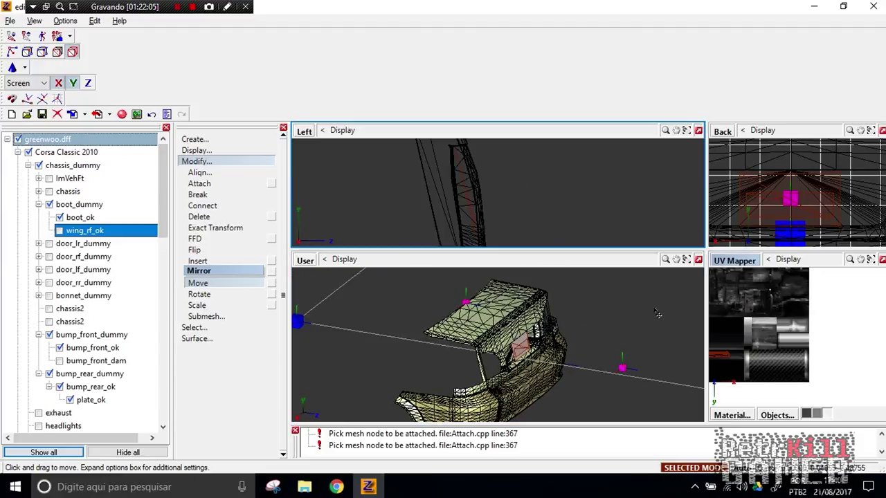
pyautogui.moveTo(658, 315)
pyautogui.mouseDown(button='middle')
pyautogui.moveTo(642, 308)
pyautogui.moveTo(668, 305)
pyautogui.moveTo(618, 311)
pyautogui.moveTo(654, 311)
pyautogui.mouseUp(button='middle')
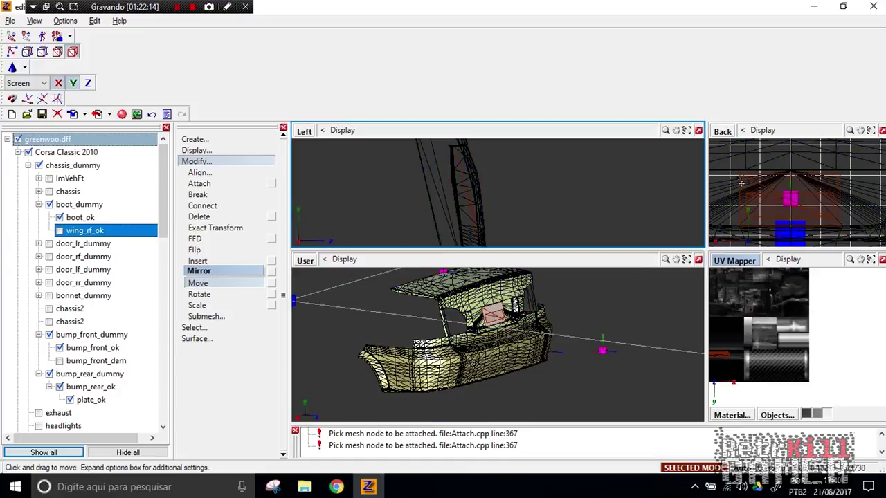
pyautogui.scroll(-1, 783, 184)
pyautogui.scroll(-1, 546, 365)
pyautogui.moveTo(546, 369); pyautogui.dragTo(577, 402, button='middle')
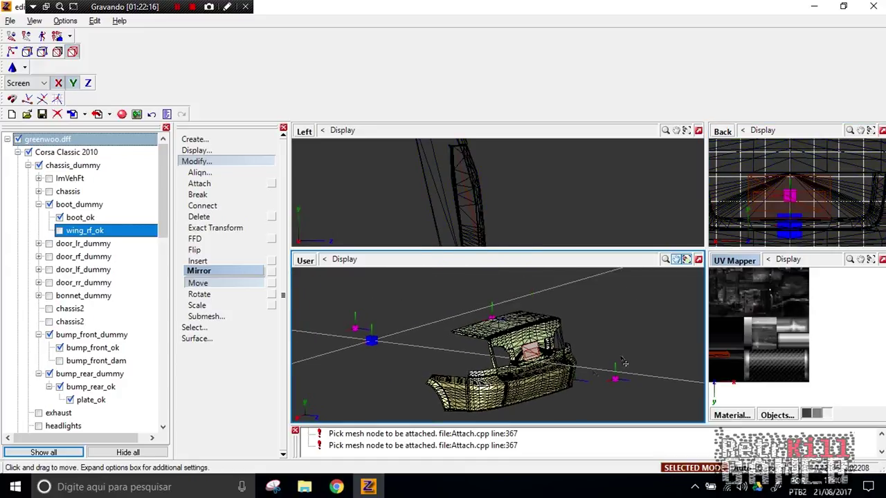
pyautogui.scroll(-1, 791, 196)
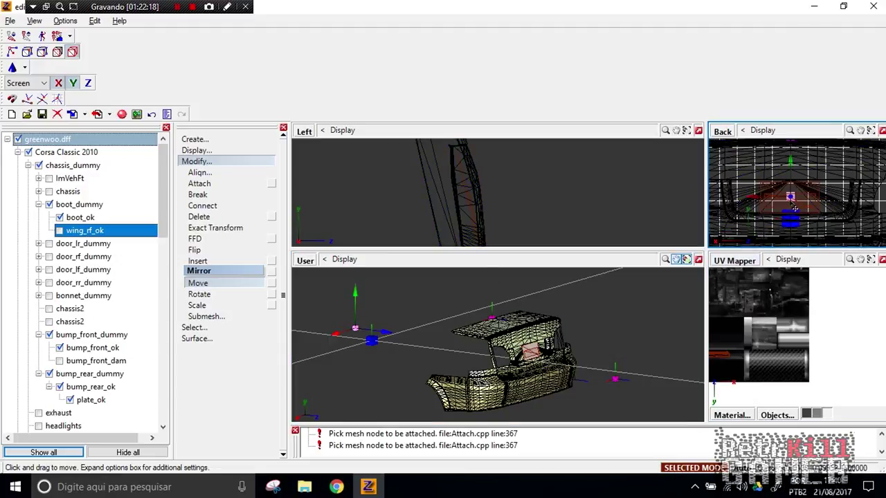
pyautogui.moveTo(791, 197); pyautogui.dragTo(789, 176, button='middle')
# - Move plate_ok under boot_dummy and attach it to the boot_ok mesh
pyautogui.moveTo(90, 400); pyautogui.dragTo(85, 207)
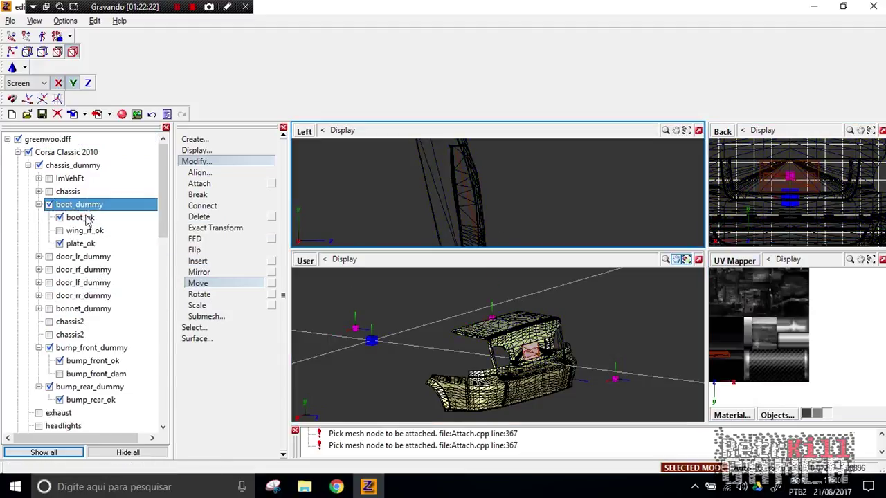
pyautogui.click(59, 217)
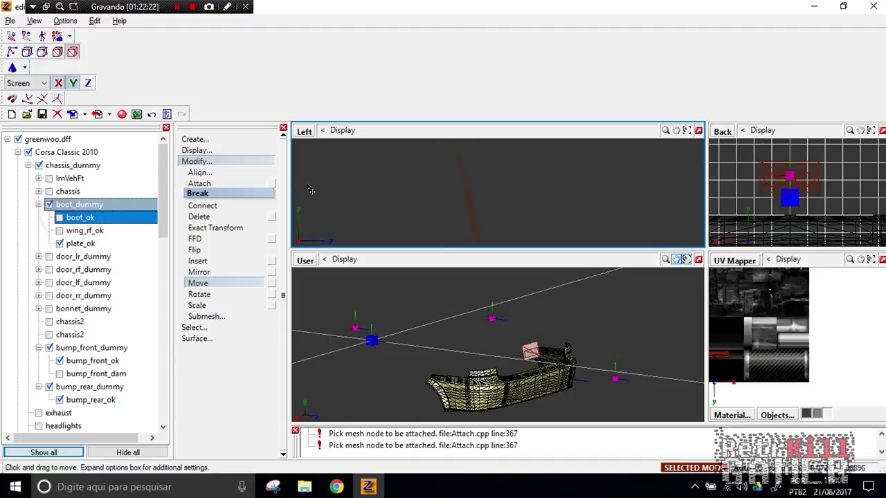
pyautogui.click(200, 183)
pyautogui.click(69, 220)
pyautogui.click(77, 204)
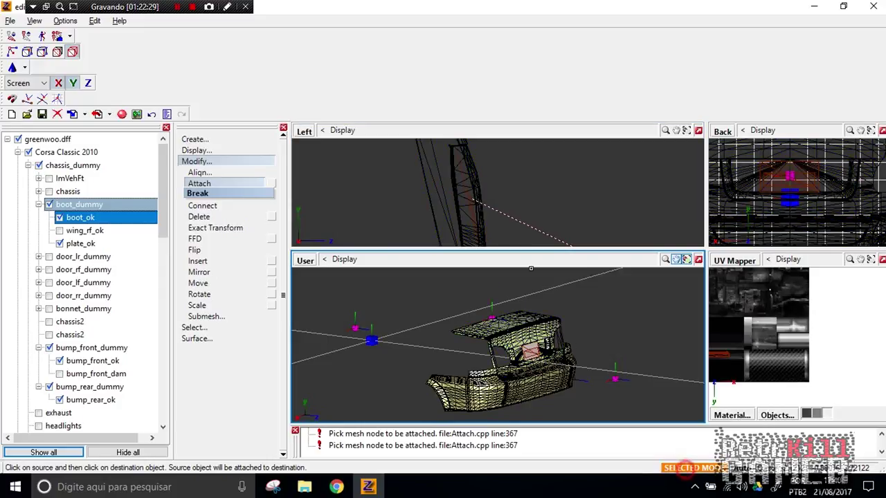
pyautogui.click(454, 180)
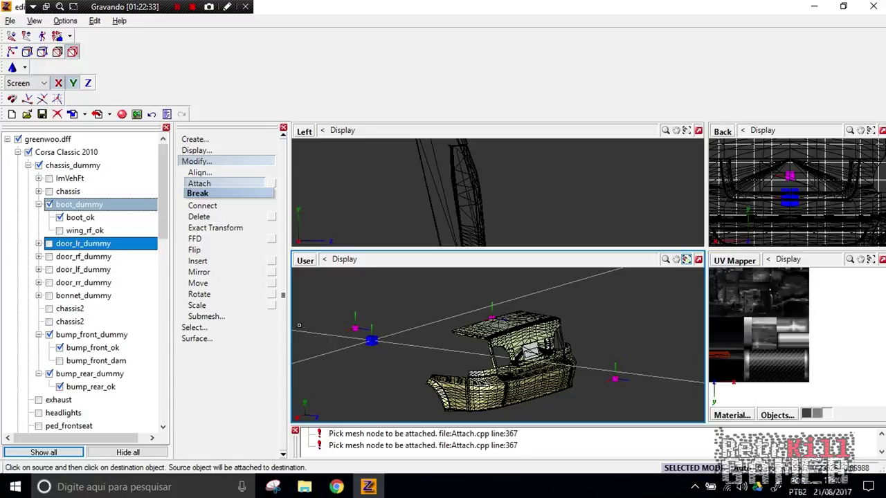
# - Hide boot_ok and show wing_rf_ok to view its plate and tail-light details up close
pyautogui.click(83, 230)
pyautogui.click(60, 217)
pyautogui.click(60, 230)
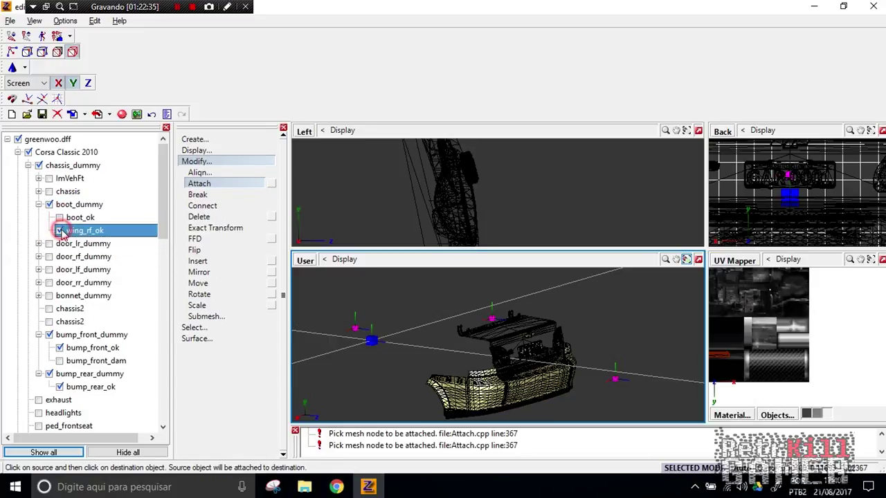
pyautogui.scroll(5, 541, 350)
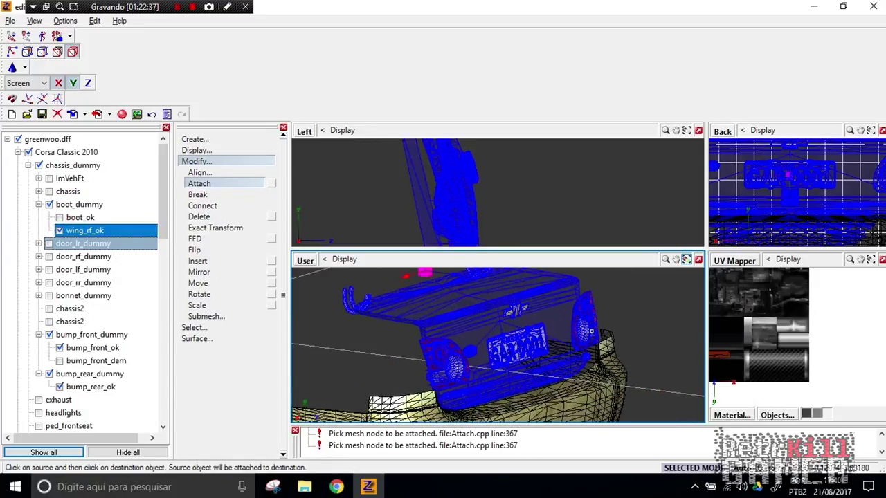
pyautogui.scroll(2, 592, 331)
pyautogui.moveTo(652, 283); pyautogui.dragTo(632, 277, button='middle')
# - Switch wing_rf_ok to polygon-level editing and open the selection commands
pyautogui.click(58, 53)
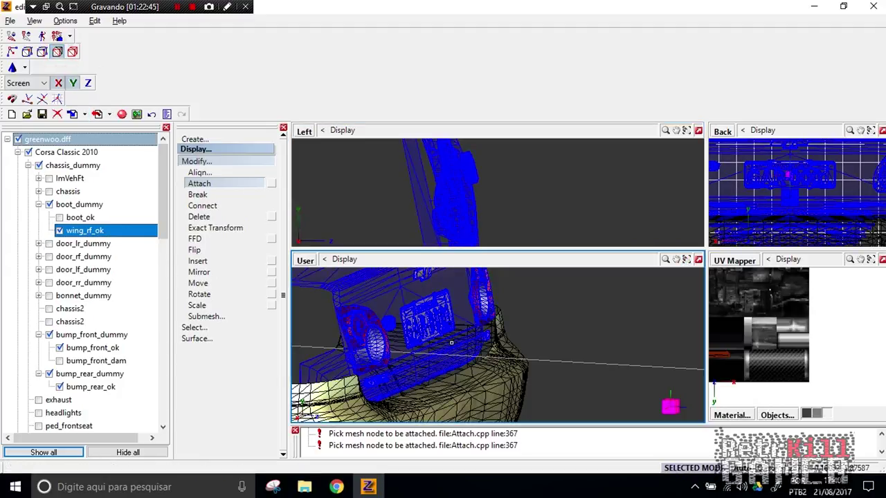
pyautogui.scroll(10, 445, 321)
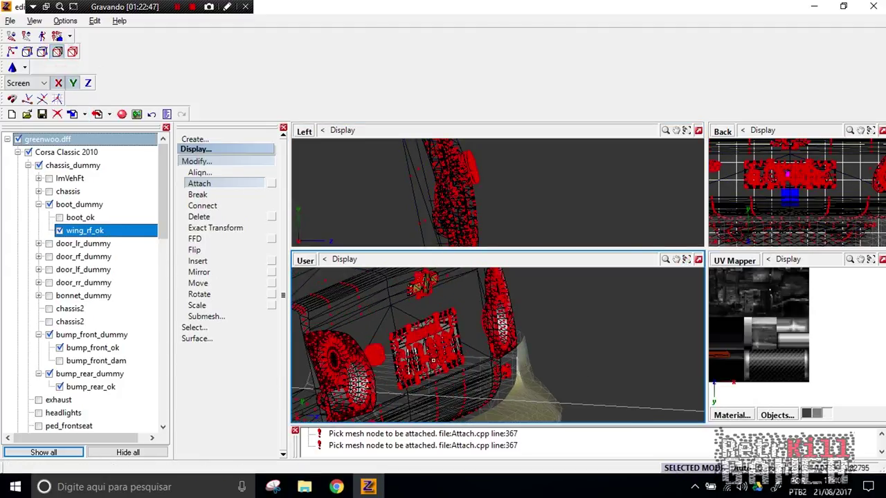
pyautogui.click(207, 162)
pyautogui.click(209, 173)
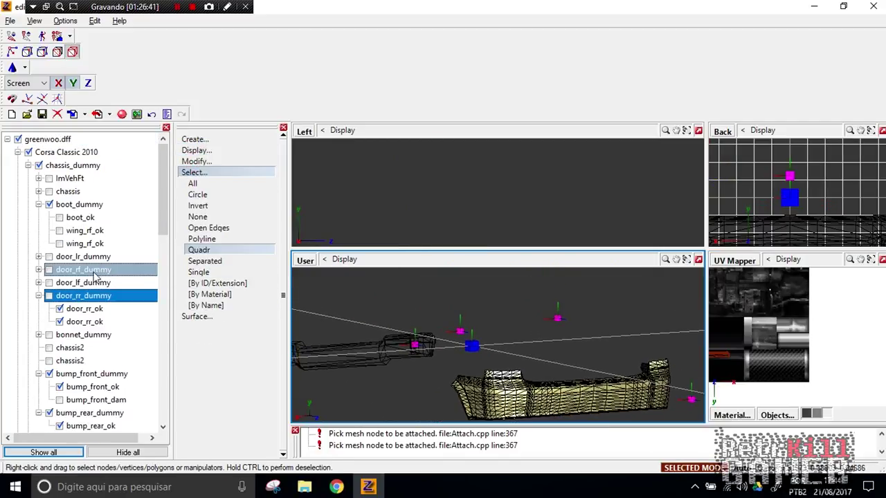
pyautogui.scroll(-3, 83, 304)
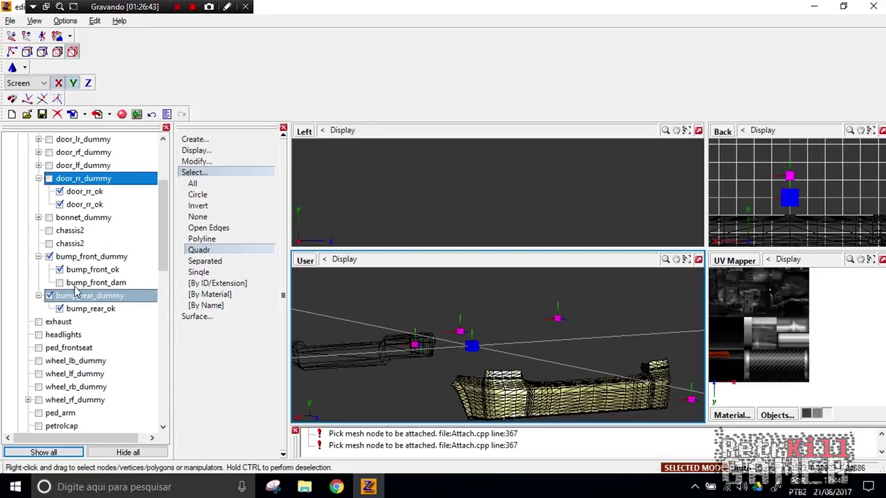
pyautogui.scroll(1, 72, 277)
pyautogui.scroll(1, 72, 276)
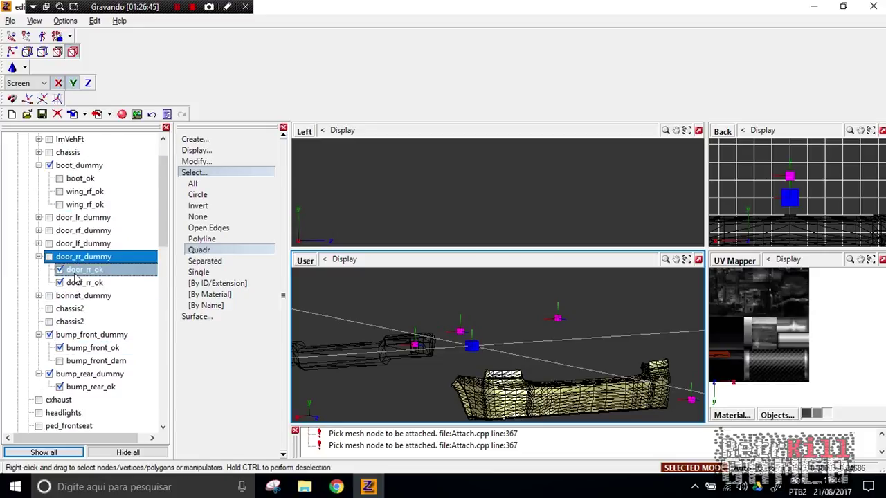
# - Show the second chassis2 mesh and toggle the first one's visibility to compare the two
pyautogui.click(49, 338)
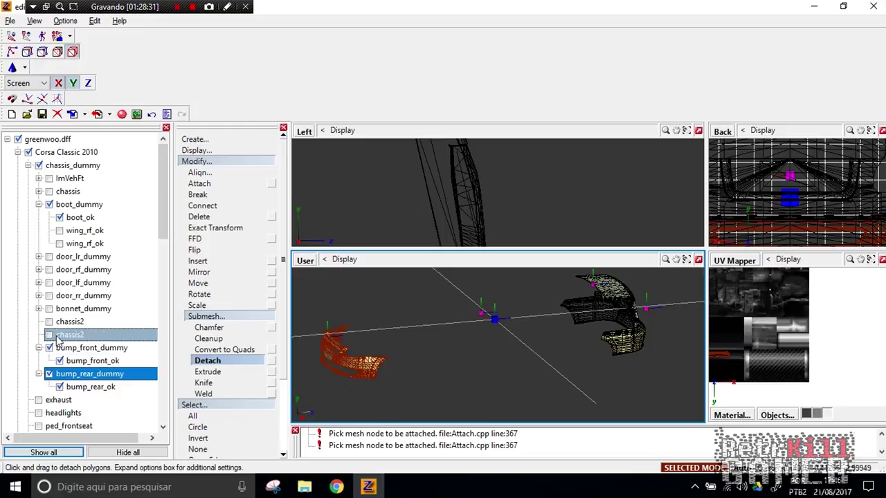
pyautogui.click(49, 335)
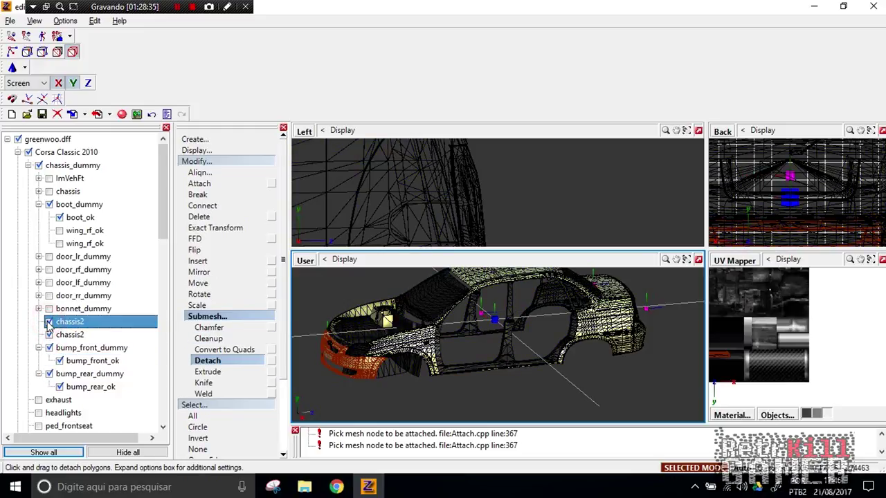
pyautogui.click(48, 322)
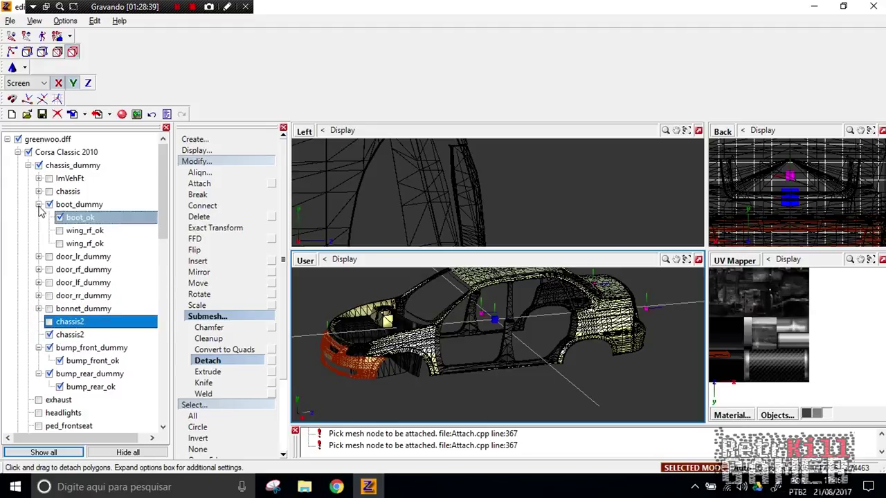
pyautogui.click(48, 322)
# - Move the first chassis2 under the chassis node and display the chassis and ImVehFt parts
pyautogui.moveTo(69, 326)
pyautogui.mouseDown()
pyautogui.moveTo(89, 203)
pyautogui.moveTo(69, 182)
pyautogui.moveTo(83, 179)
pyautogui.moveTo(87, 334)
pyautogui.moveTo(78, 326)
pyautogui.mouseUp()
pyautogui.click(49, 323)
pyautogui.moveTo(65, 336); pyautogui.dragTo(58, 393)
# - Show the bonnet, the four door dummies and the ImVehFt lights together with the rest of the car
pyautogui.click(51, 387)
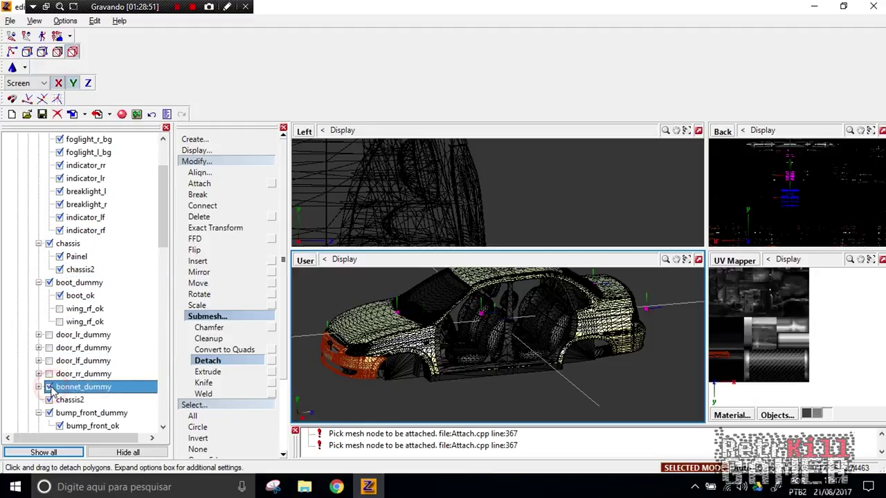
pyautogui.click(51, 377)
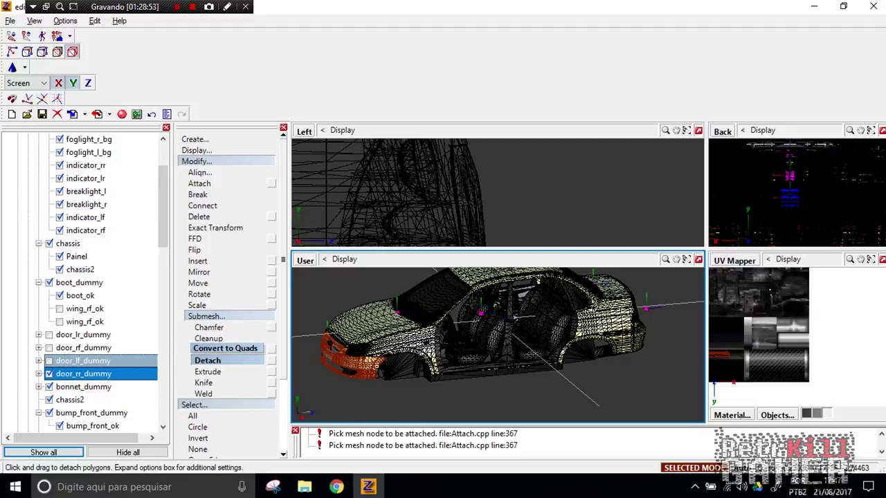
pyautogui.scroll(6, 339, 339)
pyautogui.click(49, 361)
pyautogui.click(49, 348)
pyautogui.click(48, 335)
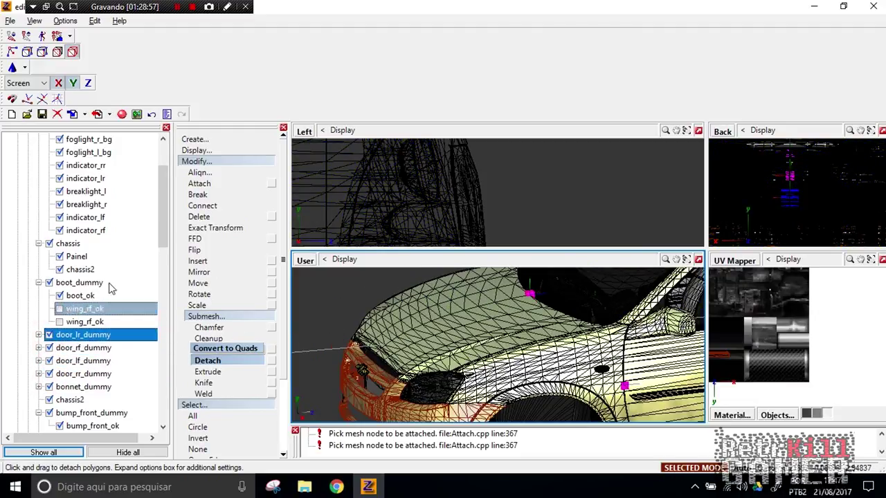
pyautogui.scroll(2, 104, 270)
pyautogui.click(48, 179)
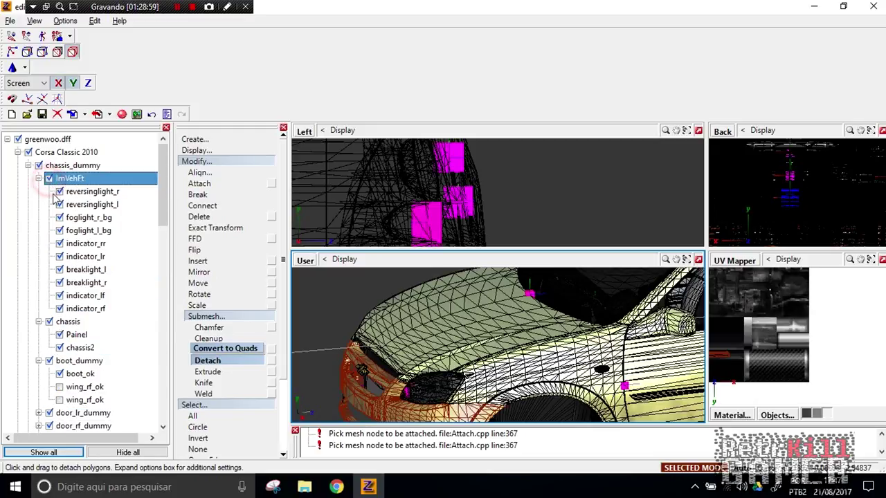
pyautogui.scroll(-3, 56, 221)
pyautogui.scroll(5, 63, 275)
# - Save the project, collapse the greenwoo.dff hierarchy and select its root node
pyautogui.click(42, 114)
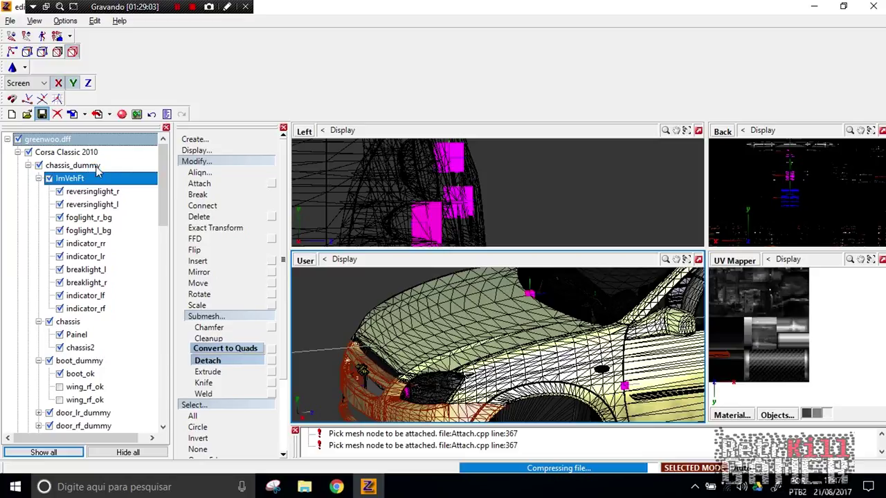
pyautogui.click(7, 140)
pyautogui.click(9, 152)
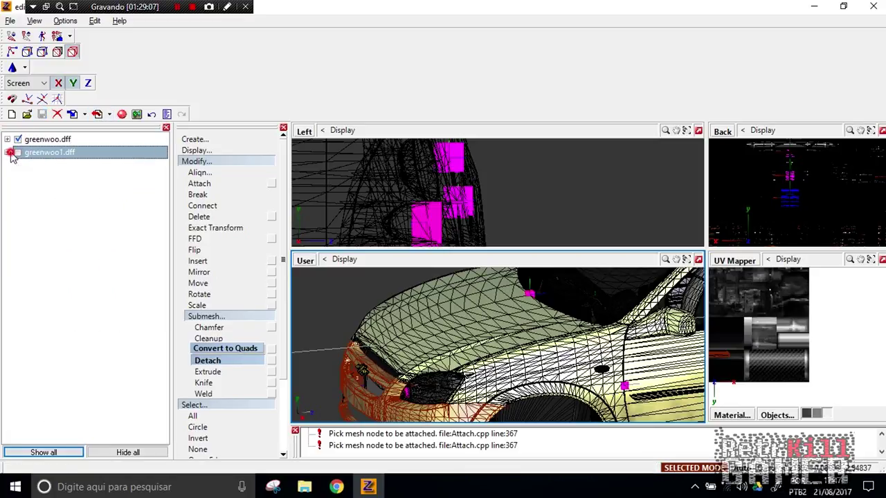
pyautogui.click(69, 139)
# - Export the greenwoo.dff model to the desktop folder in GTA San Andreas .DFF format
pyautogui.click(102, 116)
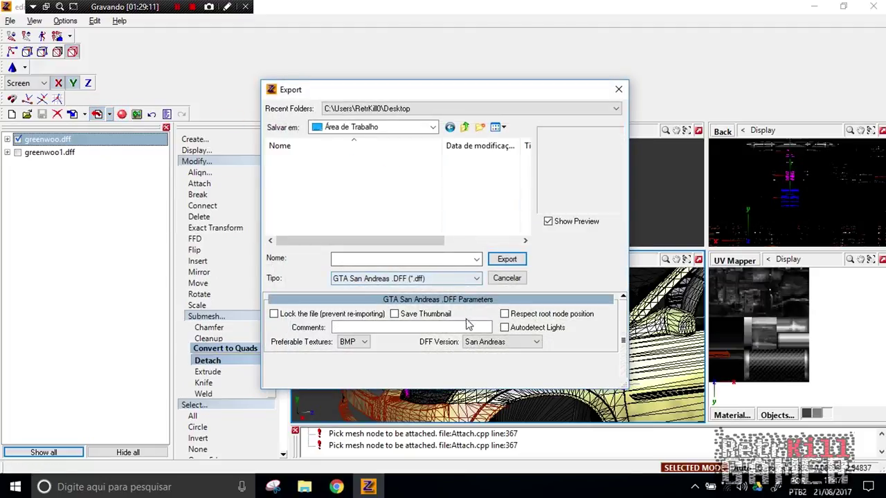
pyautogui.click(355, 259)
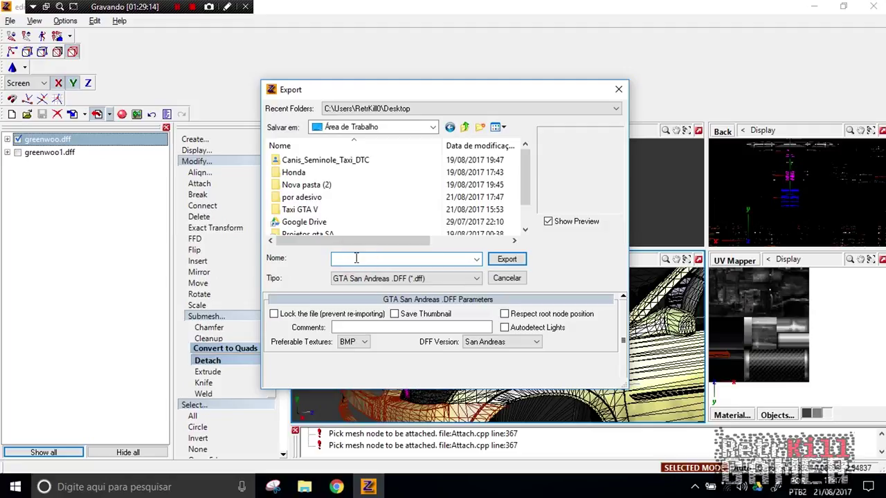
pyautogui.write('gr')
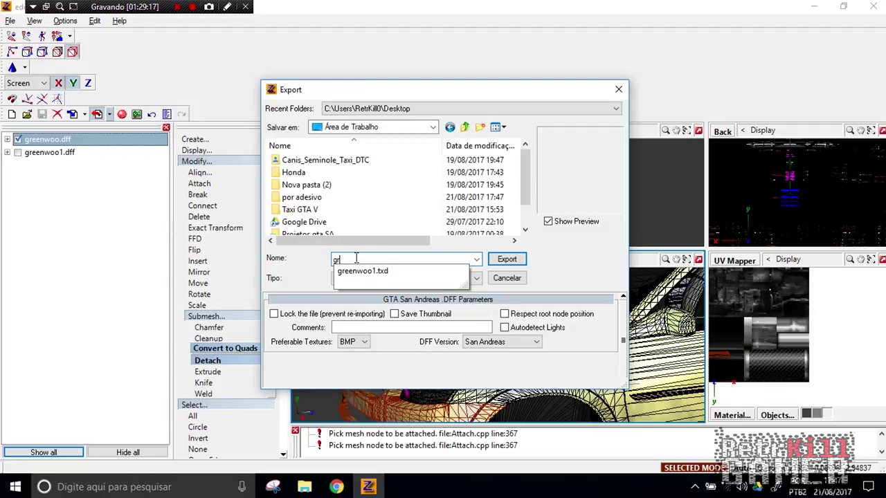
pyautogui.click(364, 270)
pyautogui.click(365, 259)
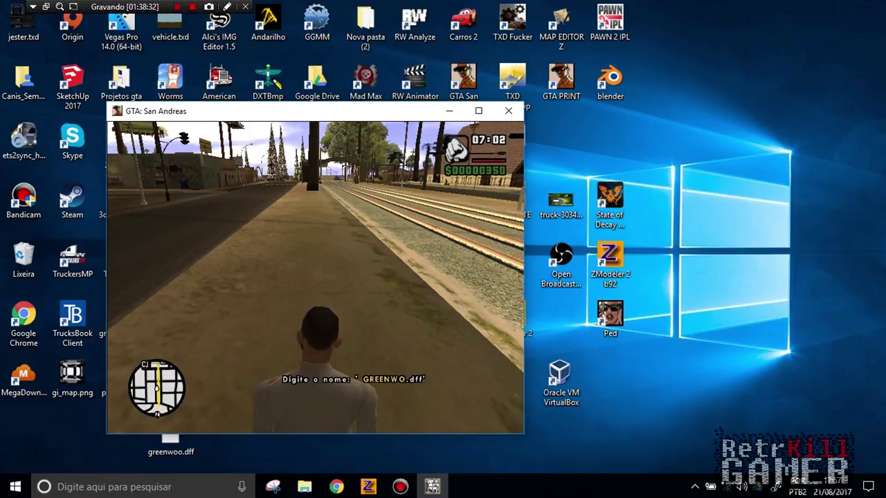
# - Switch to GTA: San Andreas, spawn the car by its model name greenwoo and test it on the road
pyautogui.write('o')
pyautogui.press('Return')
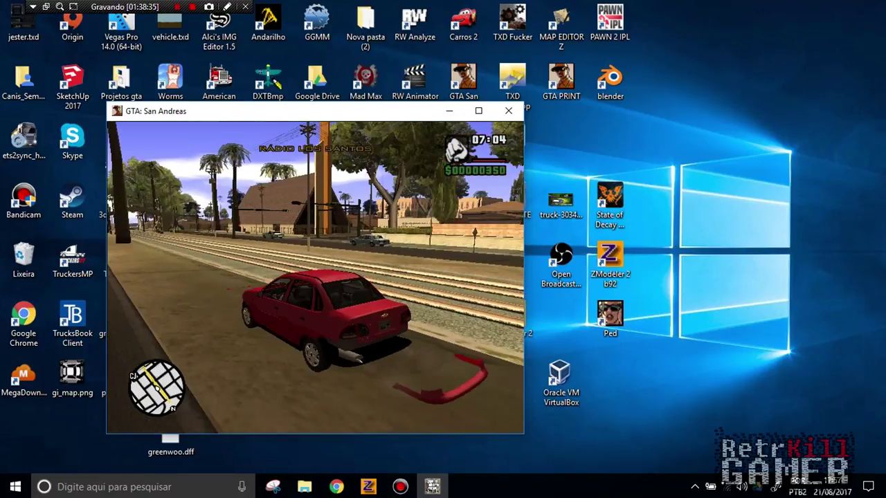
pyautogui.press('w')
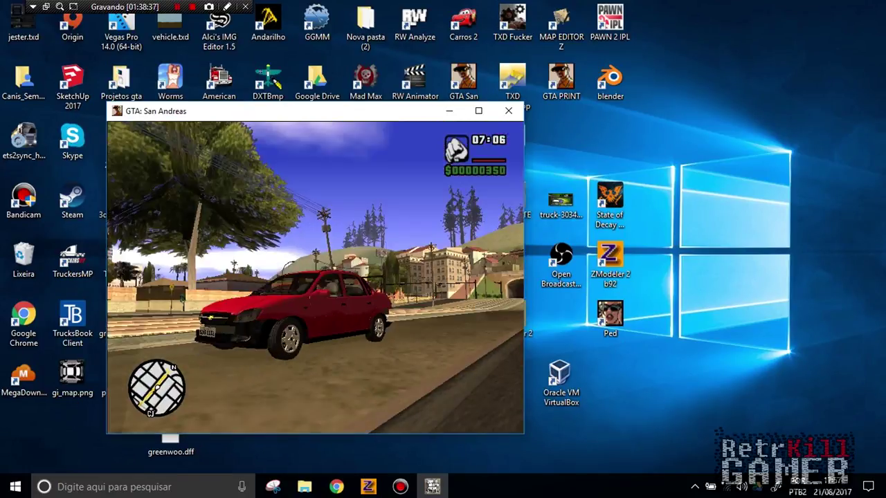